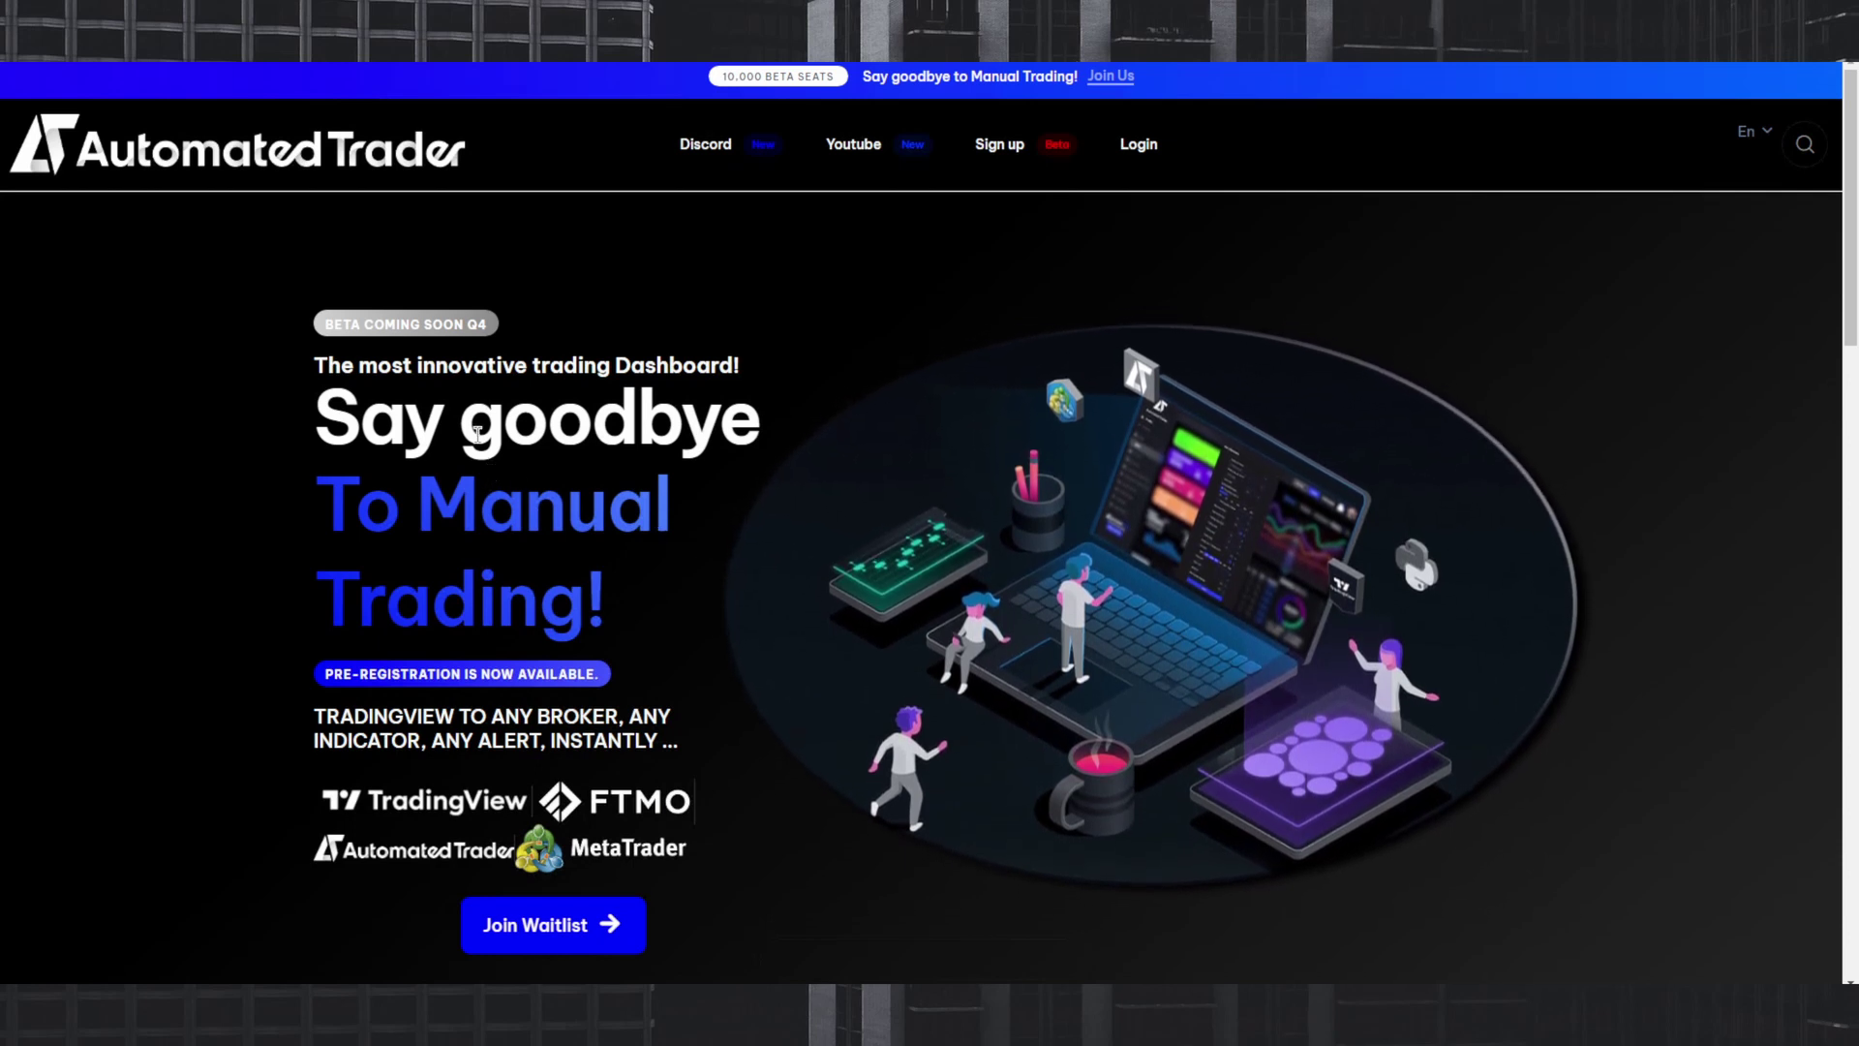
Look over the headline section of the Automated Trader landing page.
scroll(492, 471, down, 3)
scroll(553, 596, up, 2)
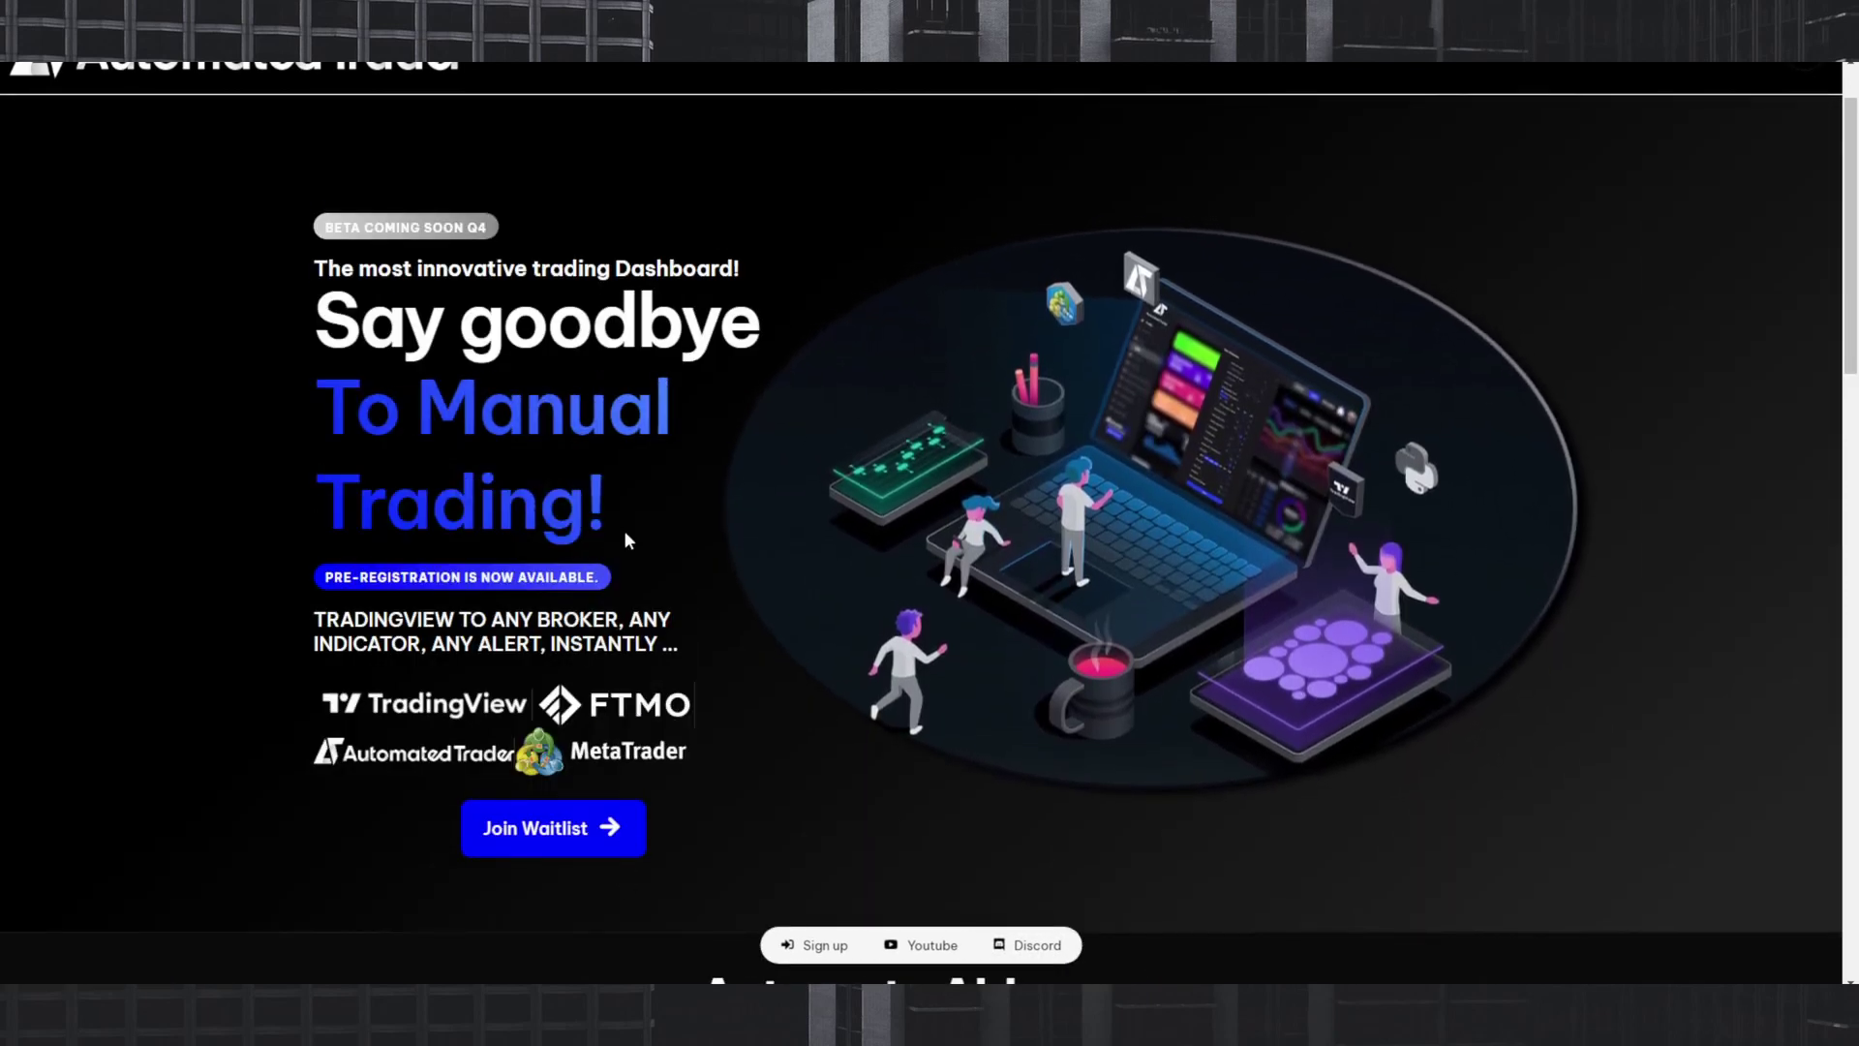
scroll(610, 513, up, 1)
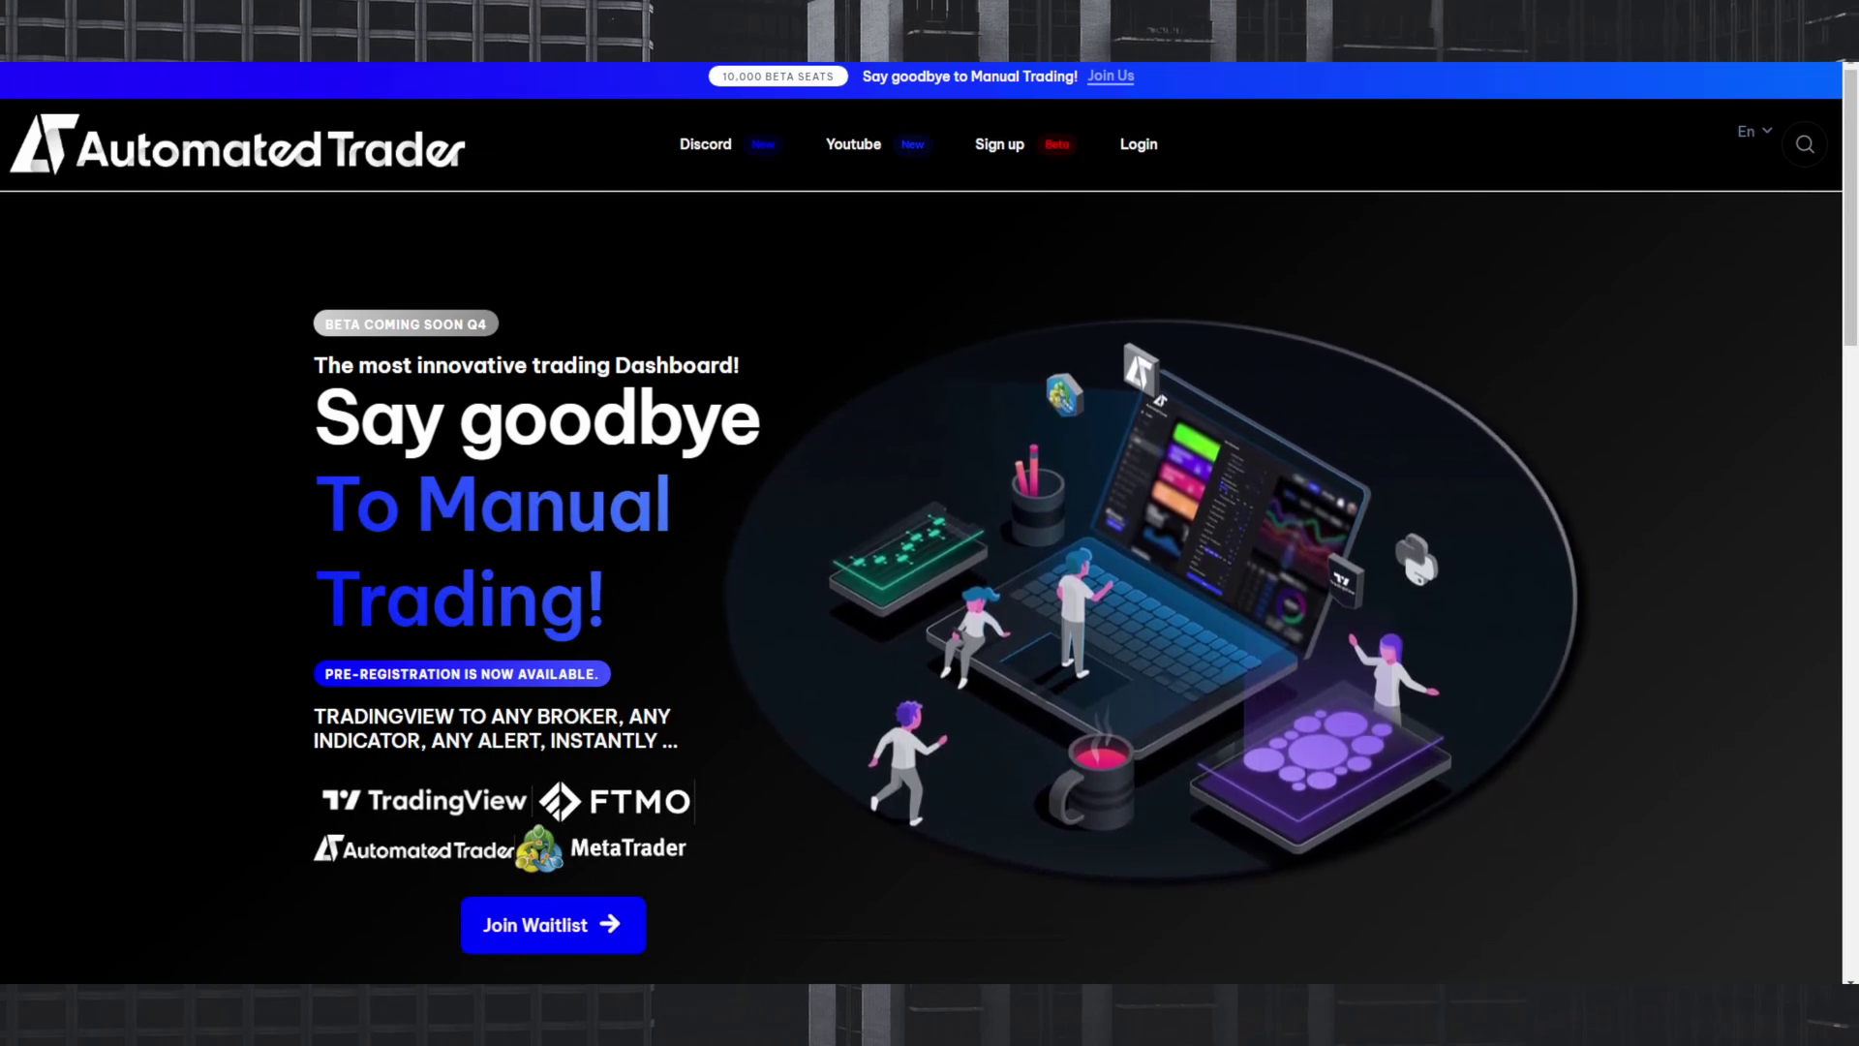
Switch to the post-your-profits channel in Discord and enlarge the GBPJPY trade history screenshot to examine its closed trades.
mouse_move(397, 53)
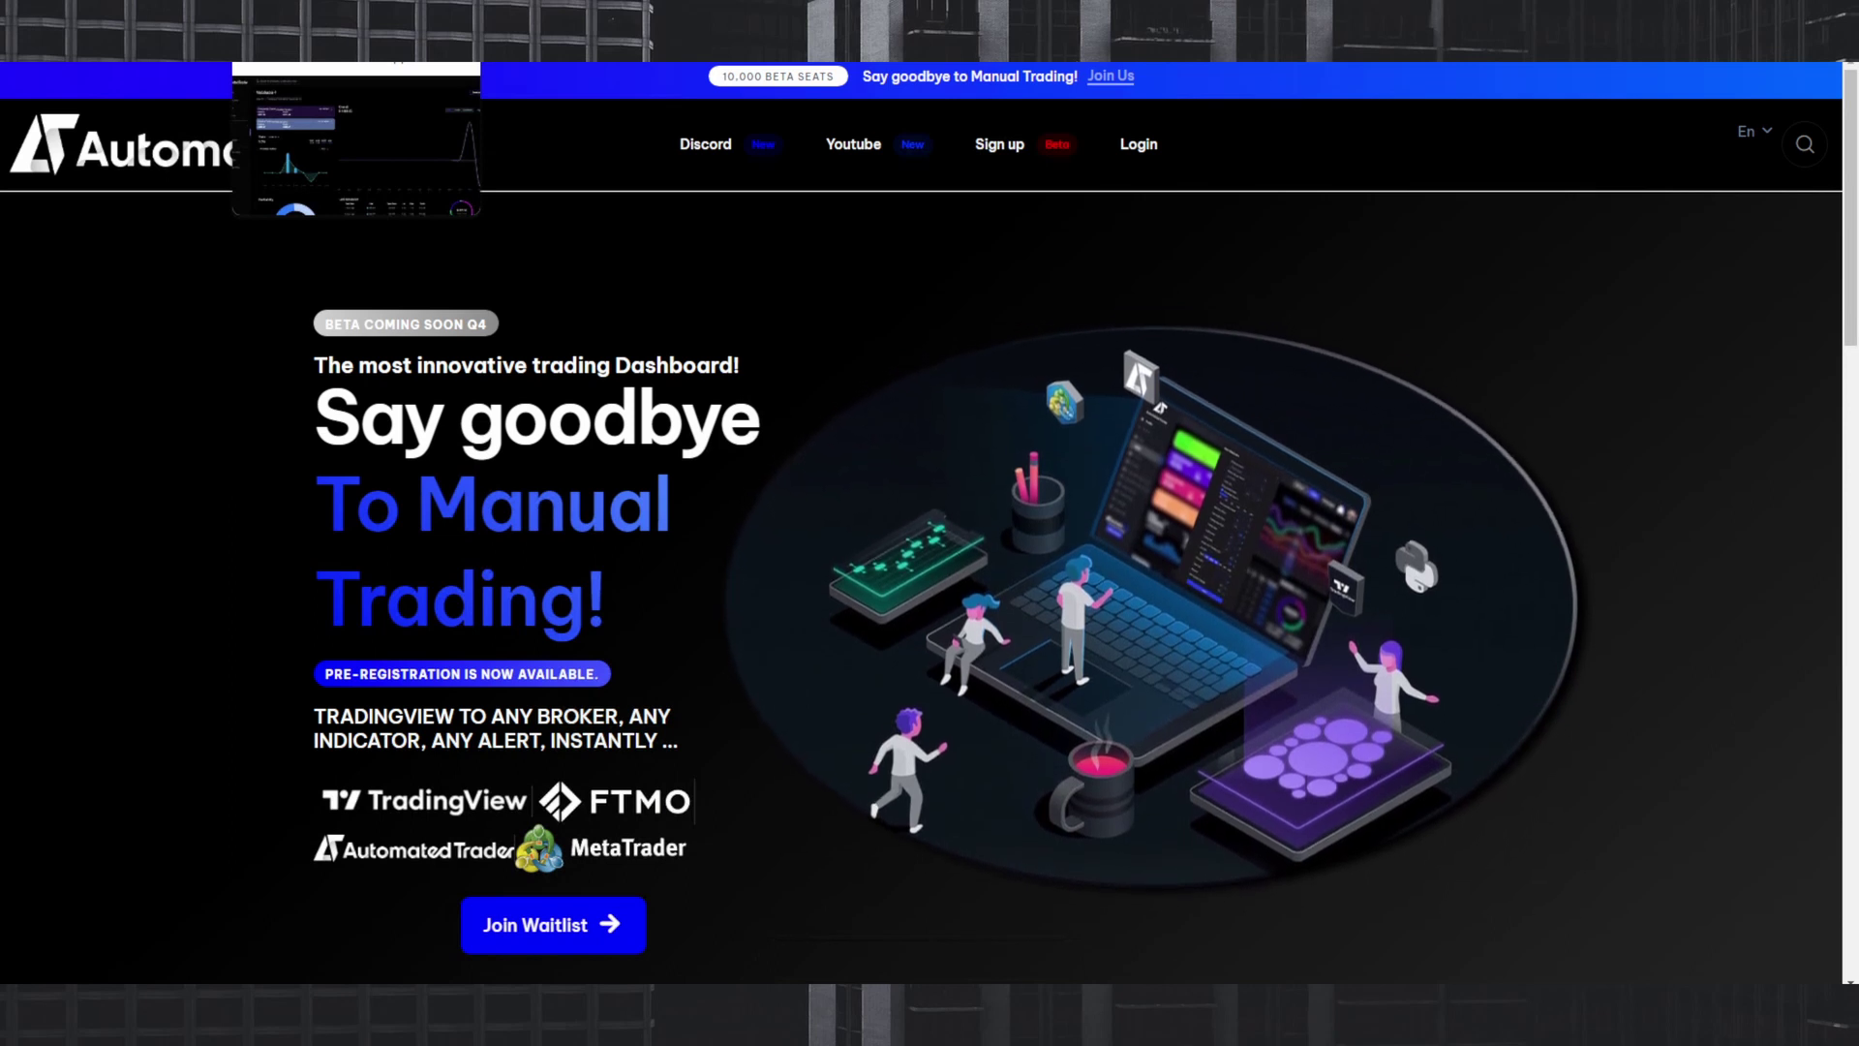
key(ctrl+Tab)
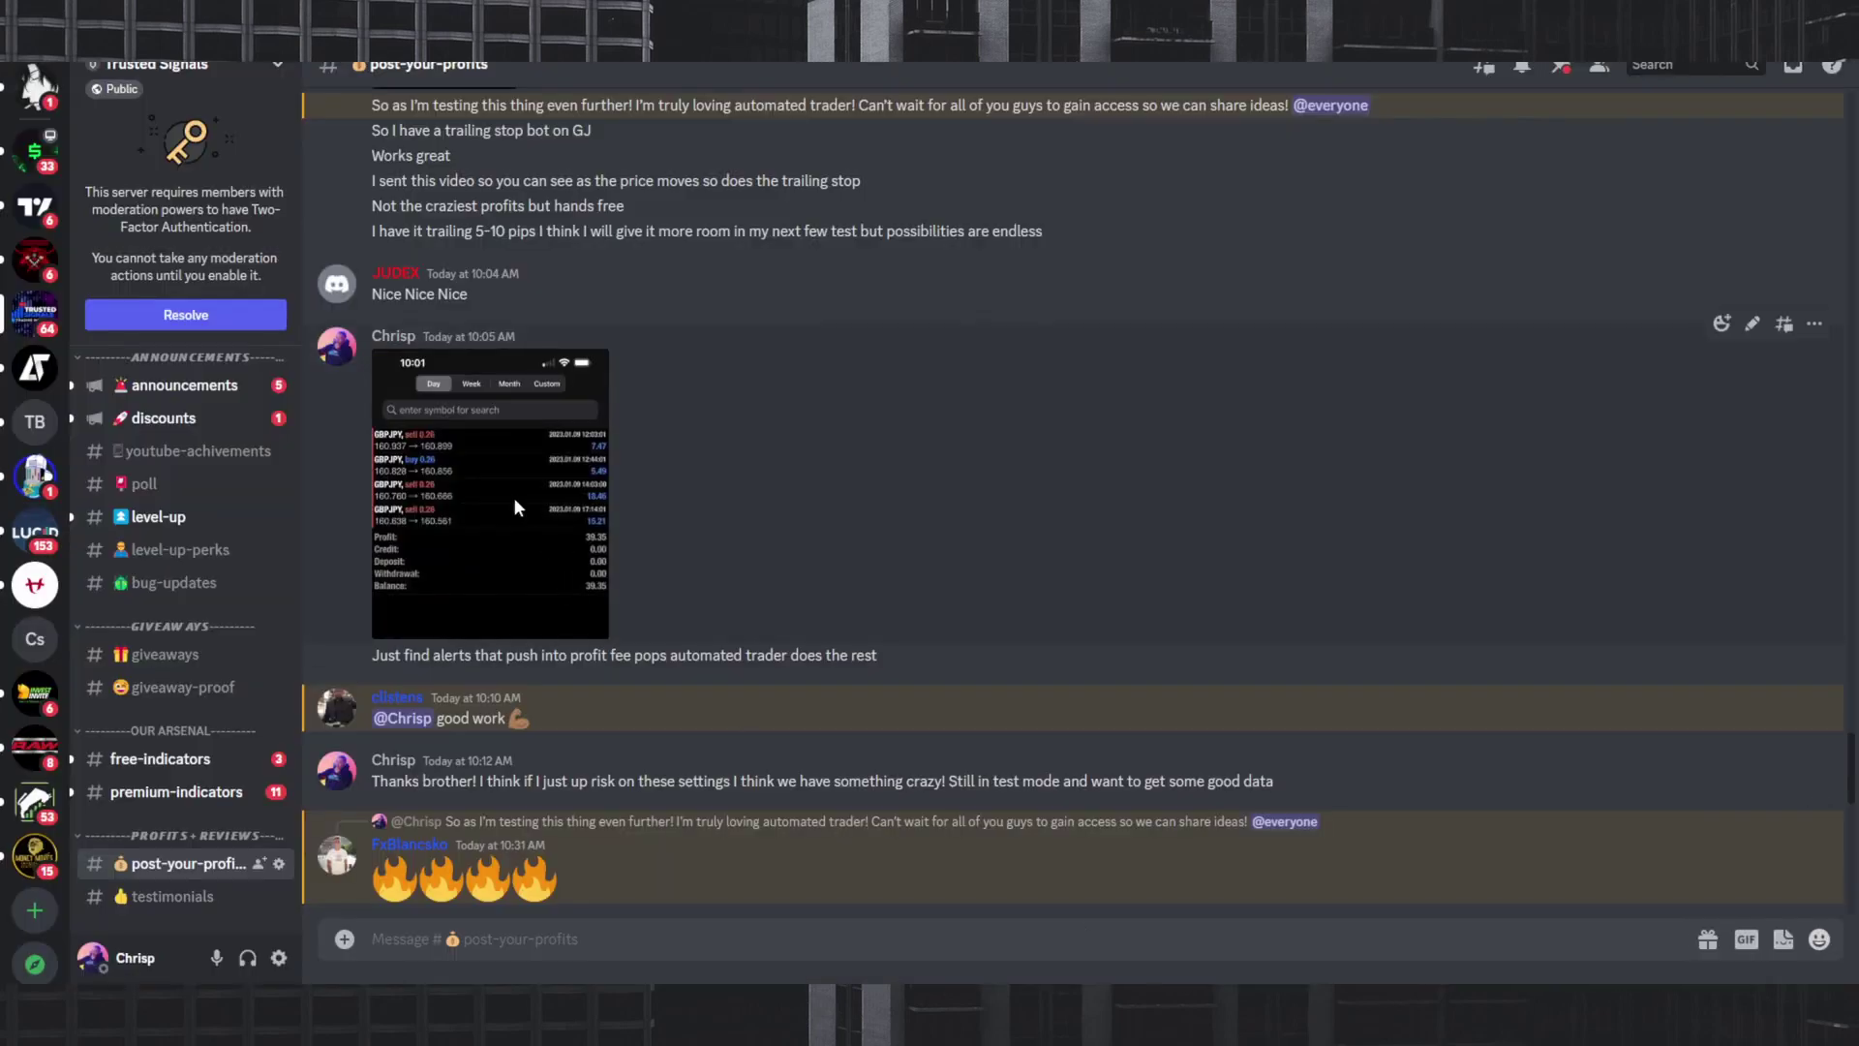
click(510, 499)
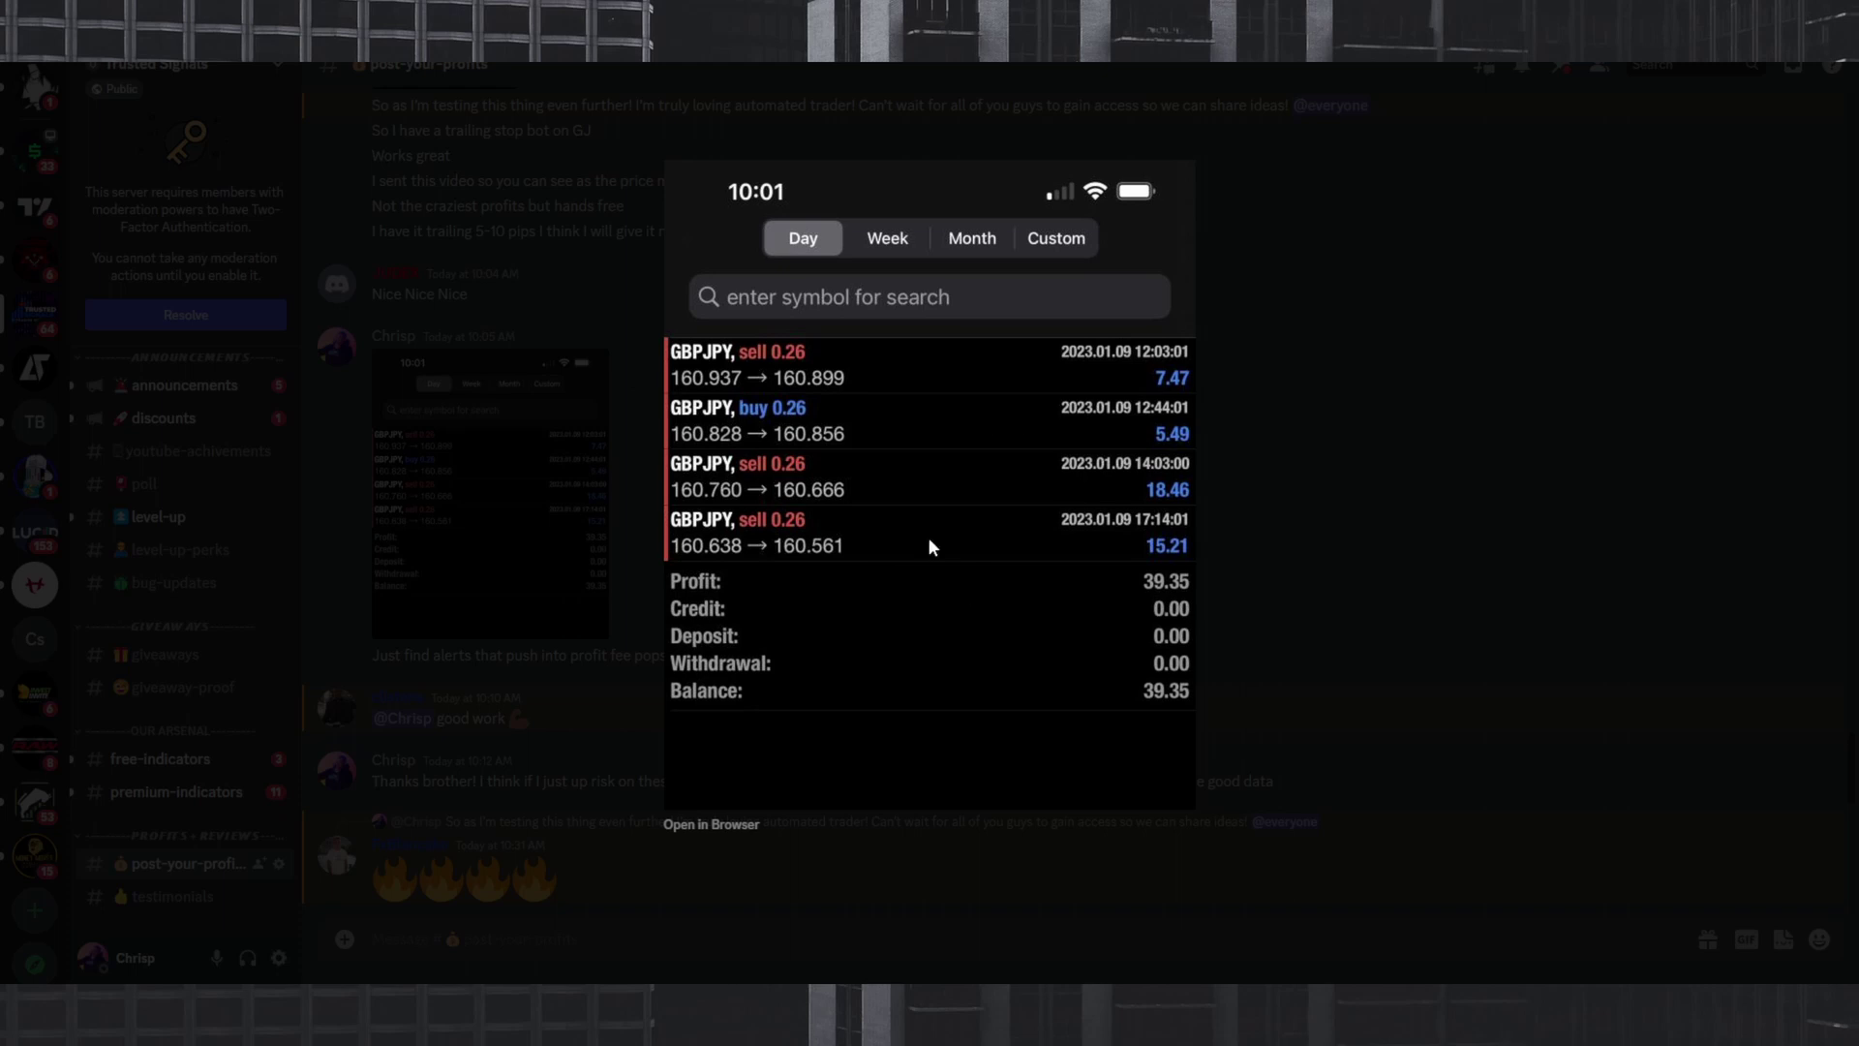
click(605, 508)
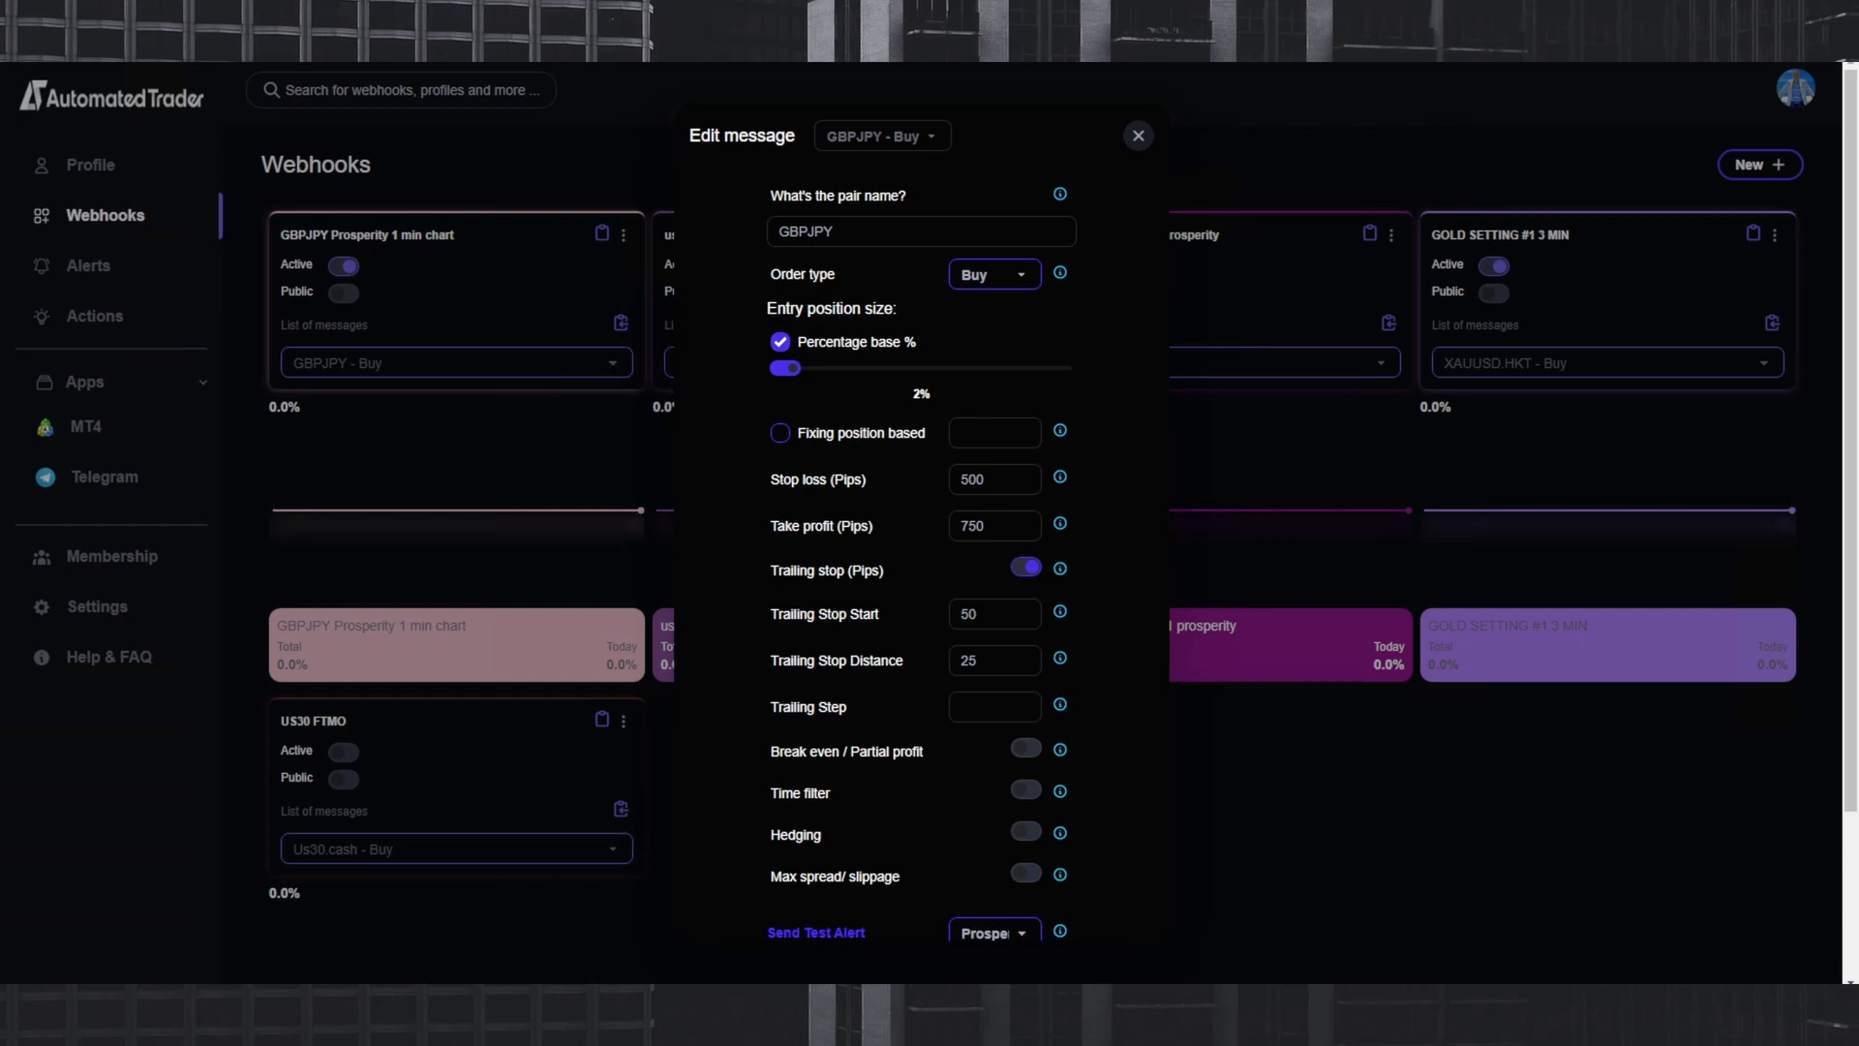
View the trailing stop screen recording from the January 9, 2023 Discord post in full screen, and close it.
mouse_move(1278, 1017)
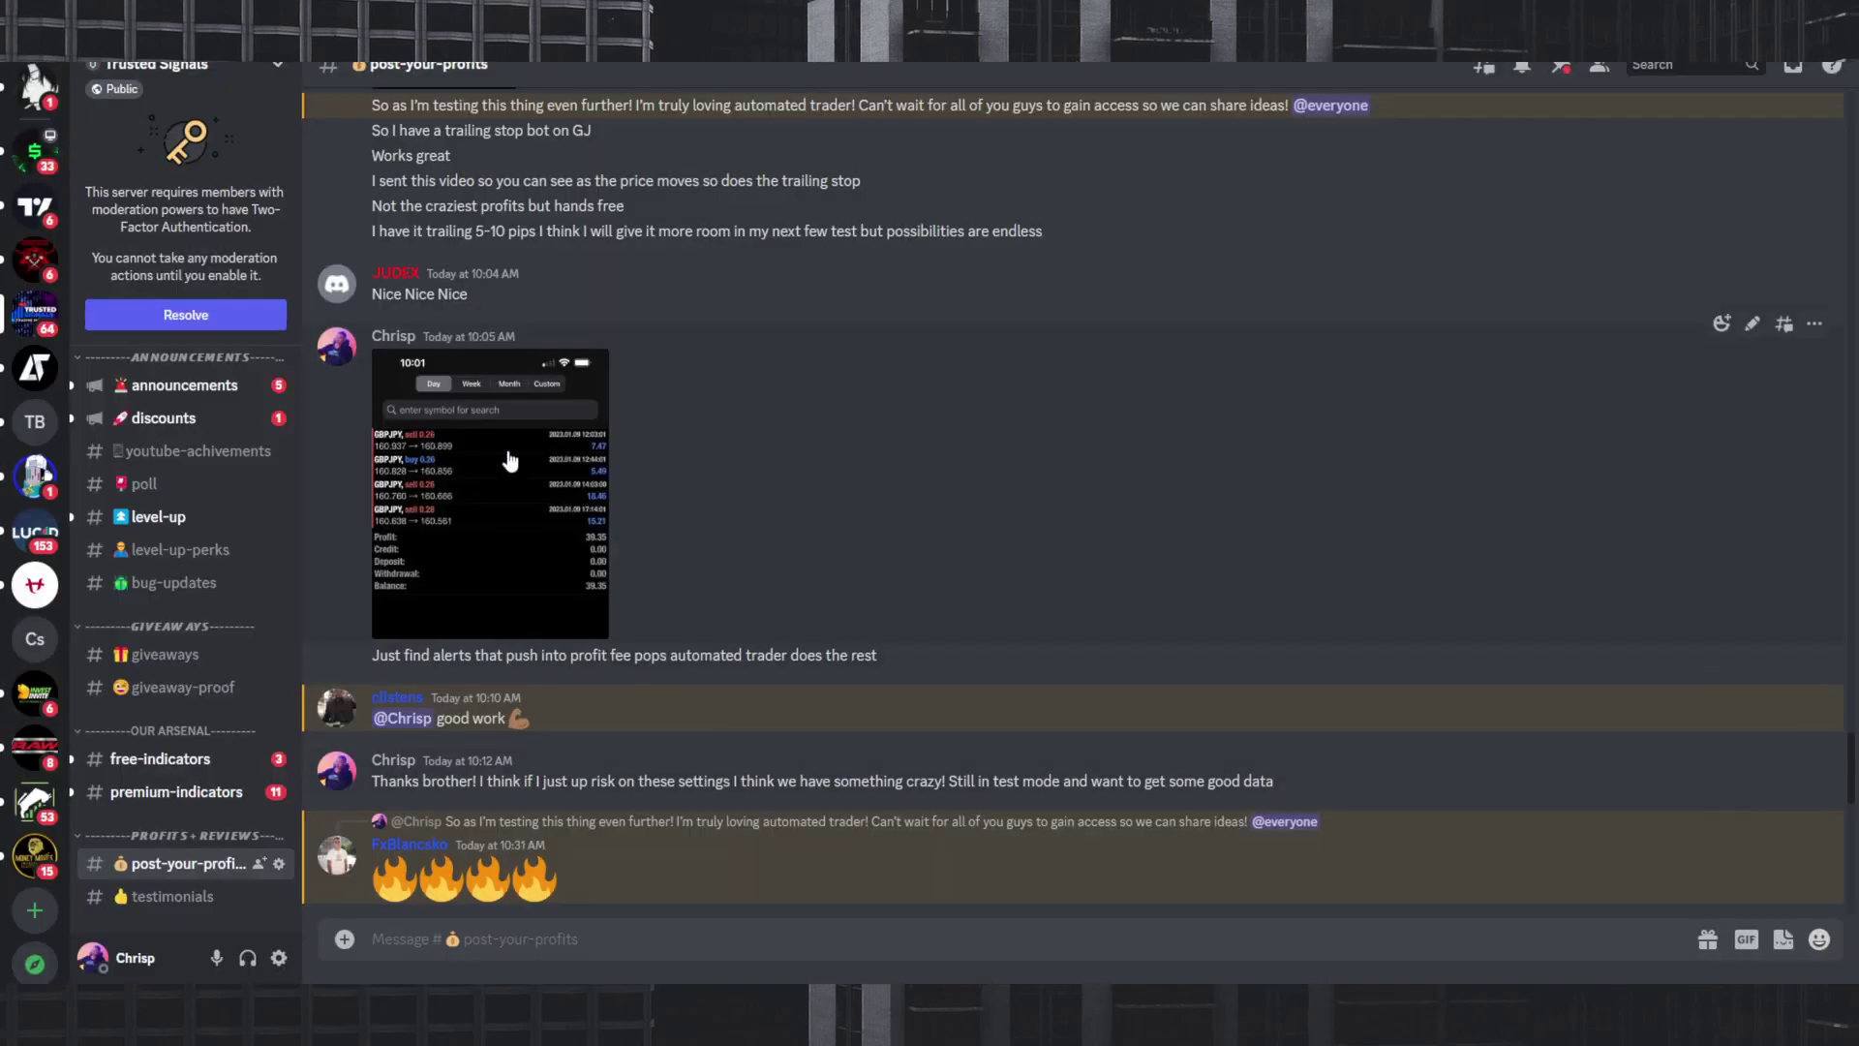
scroll(503, 739, up, 5)
click(498, 752)
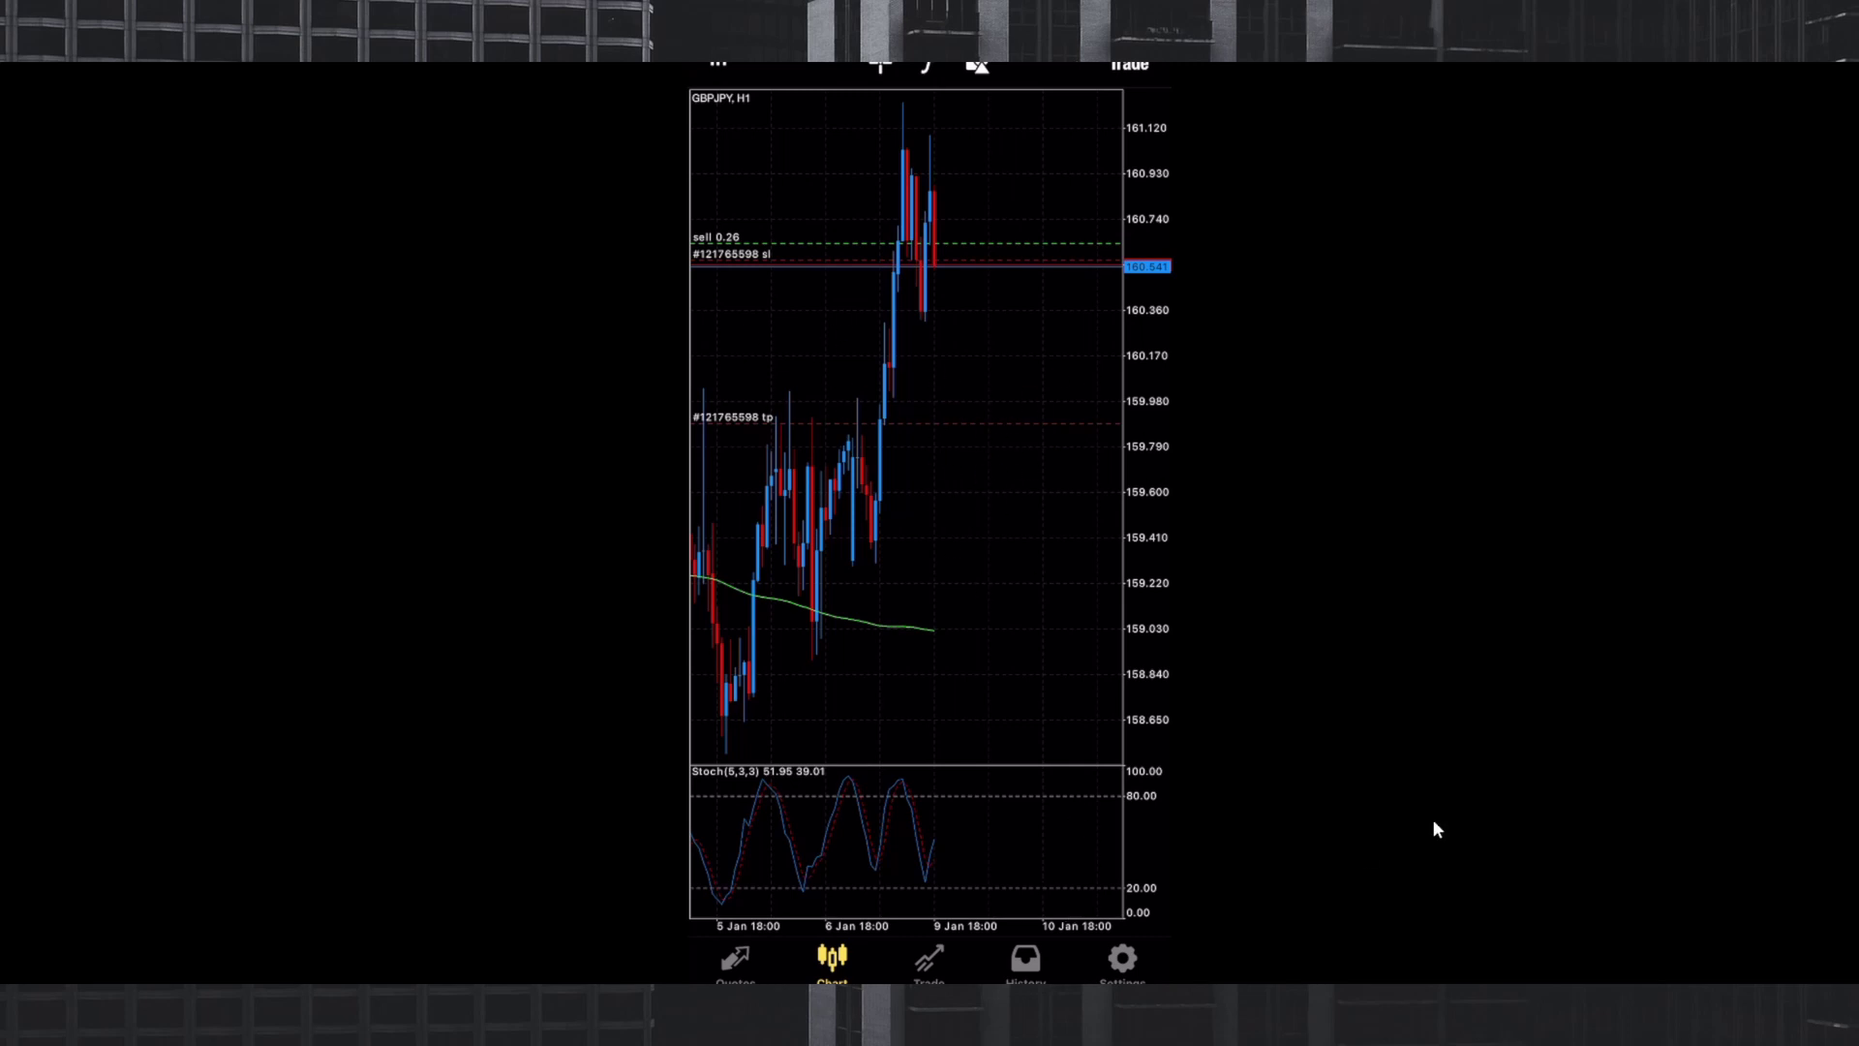
key(Escape)
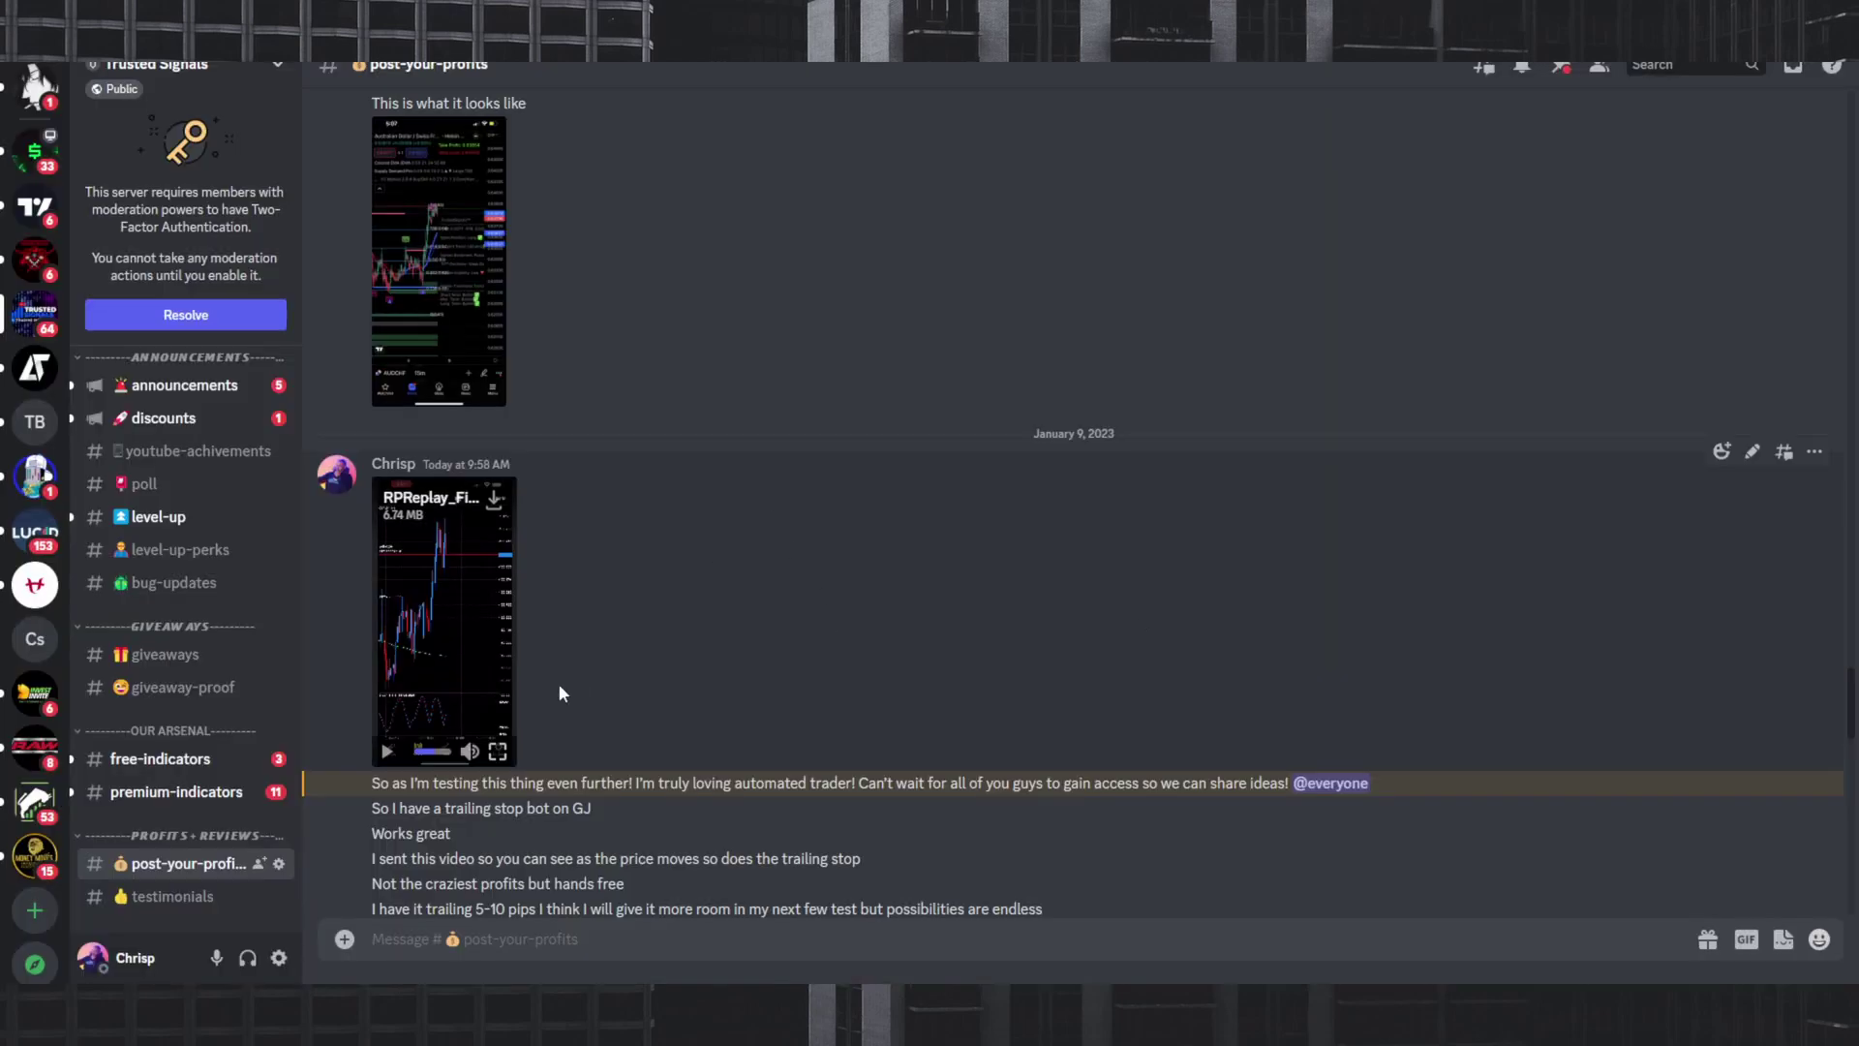
Enlarge the GBPJPY H1 chart screenshot in the channel's 12:02 PM post, and close it.
scroll(578, 683, down, 10)
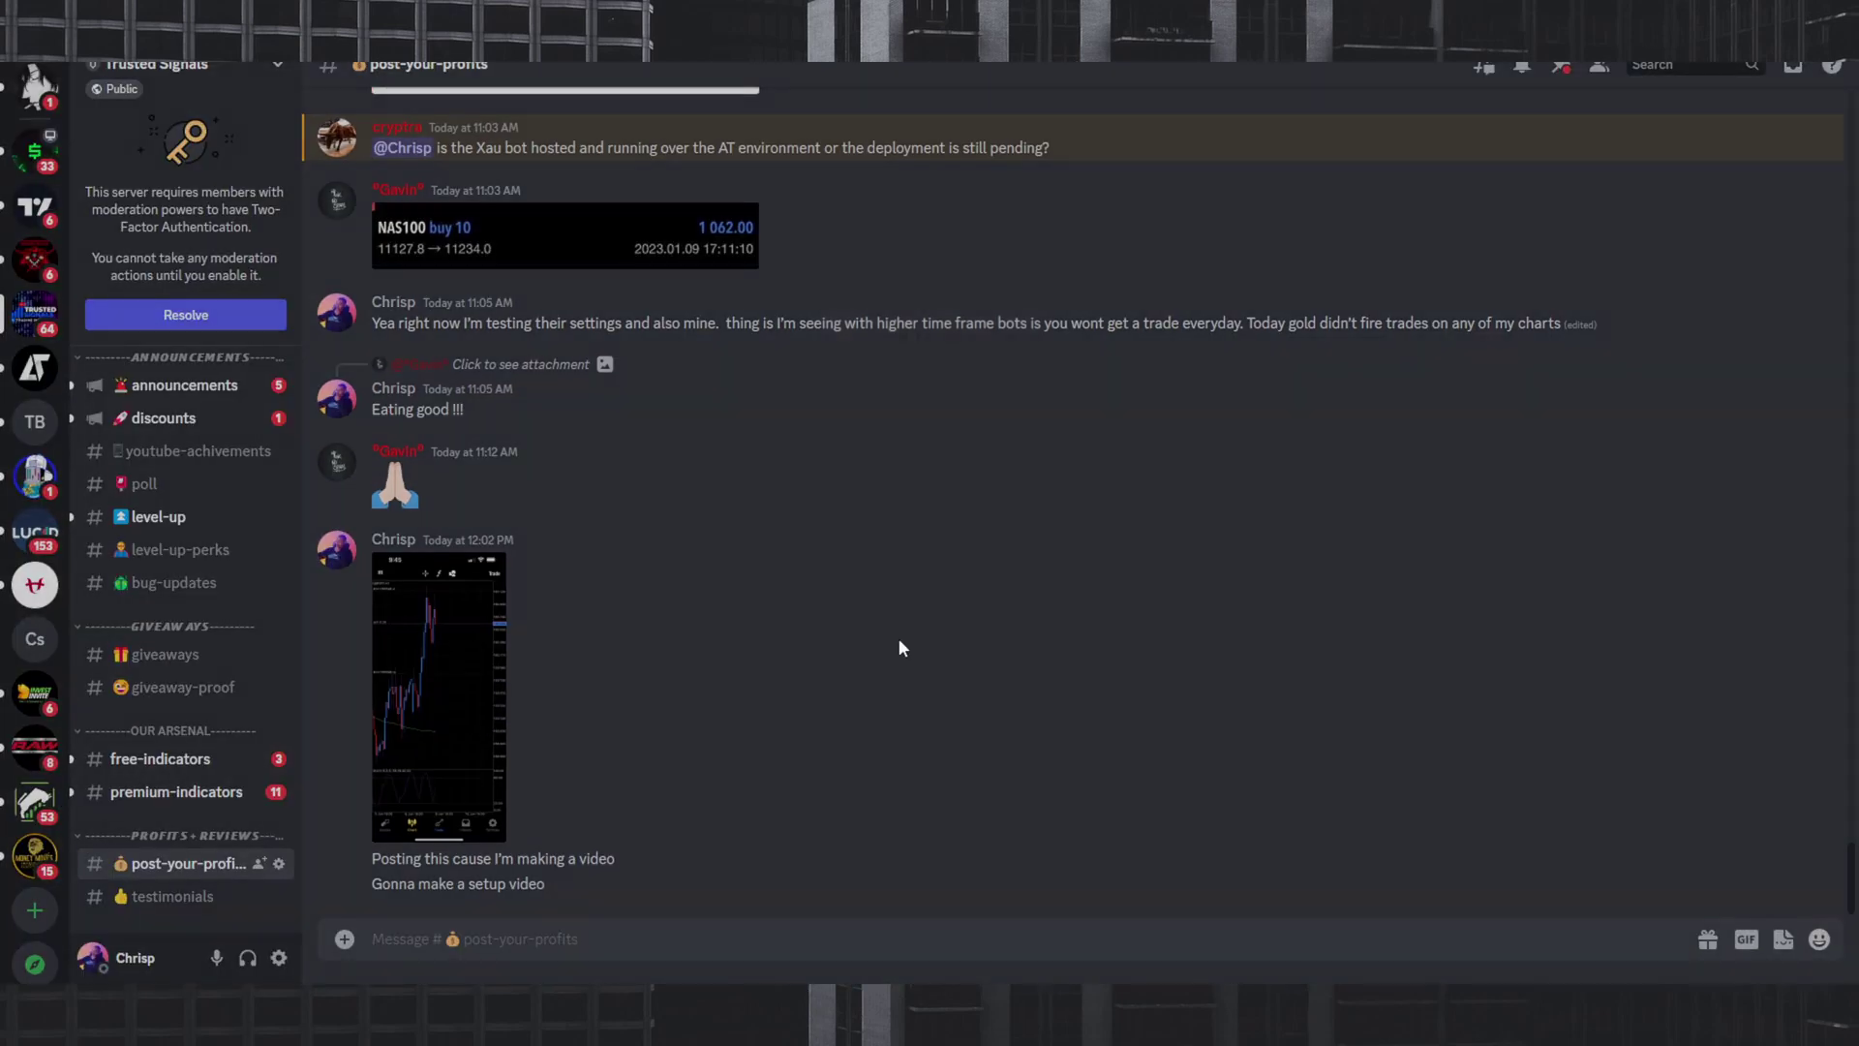
click(494, 726)
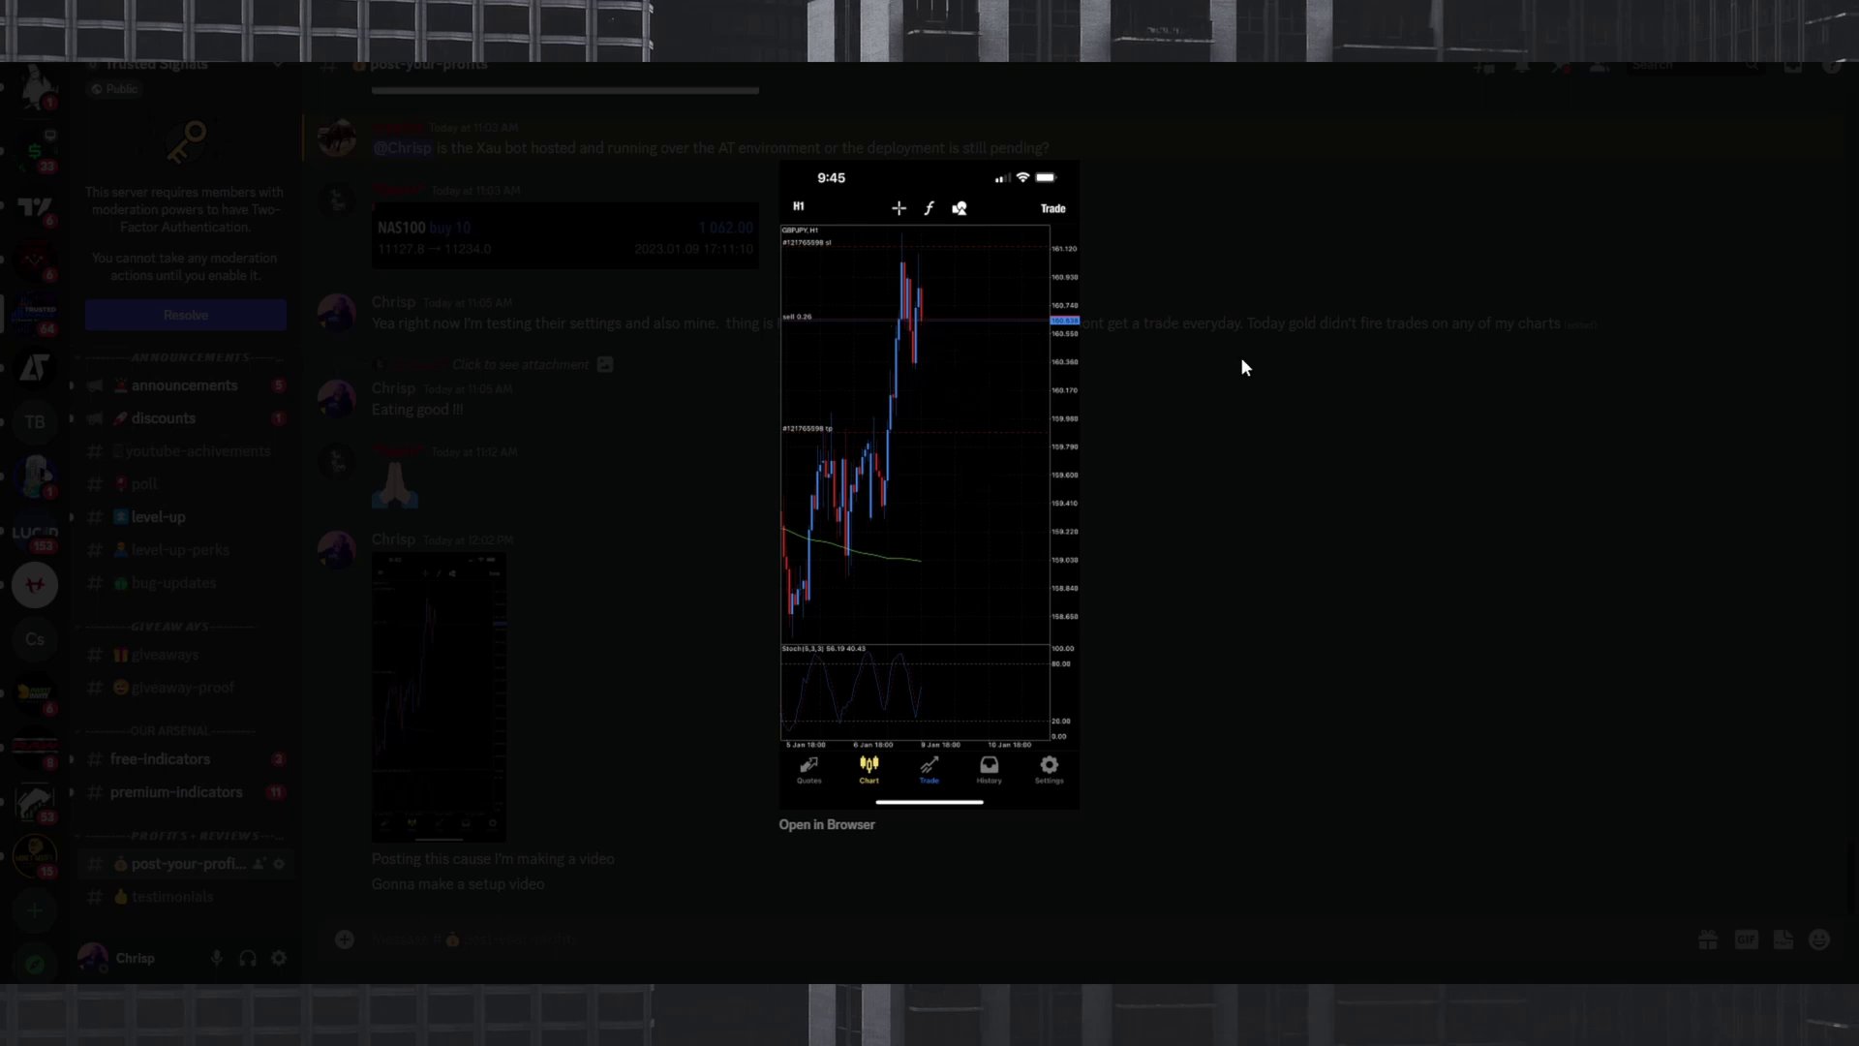
click(1218, 637)
Go back to the 10:05 AM post and re-examine its GBPJPY trade history screenshot, and close it.
scroll(552, 489, up, 10)
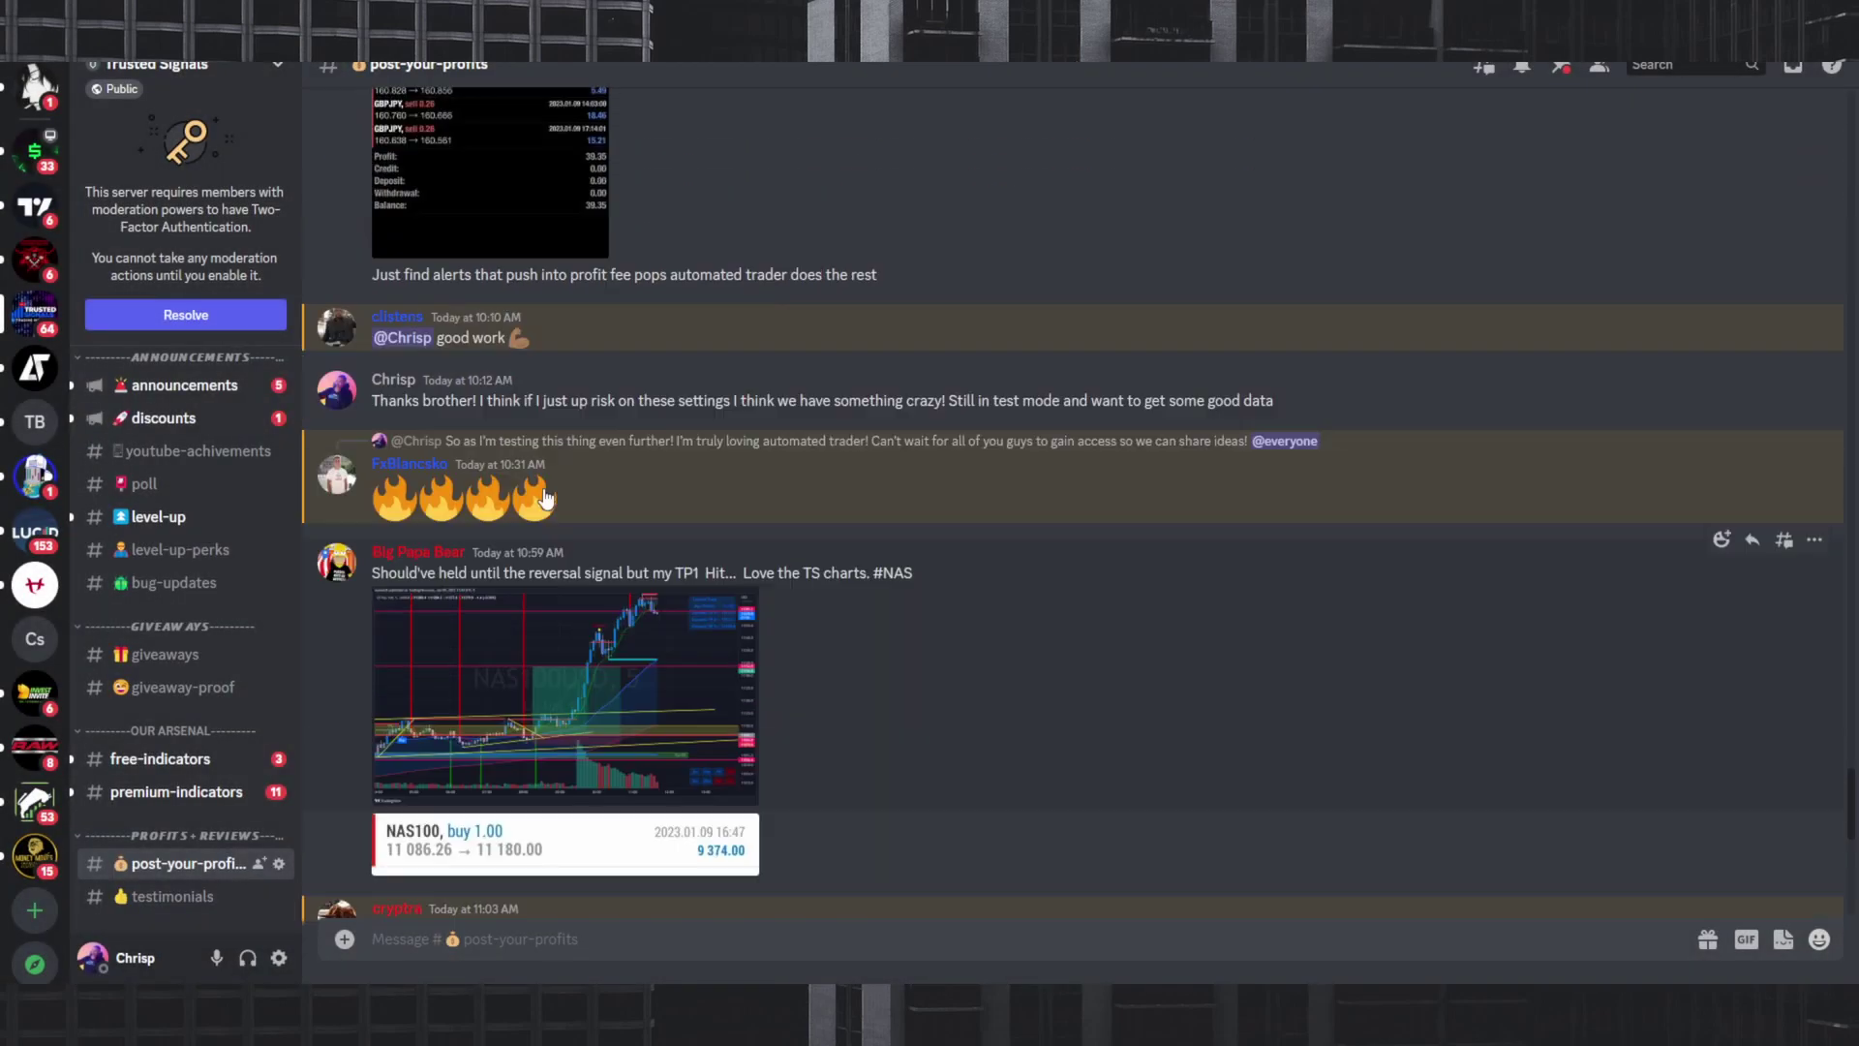
scroll(545, 498, up, 3)
click(494, 447)
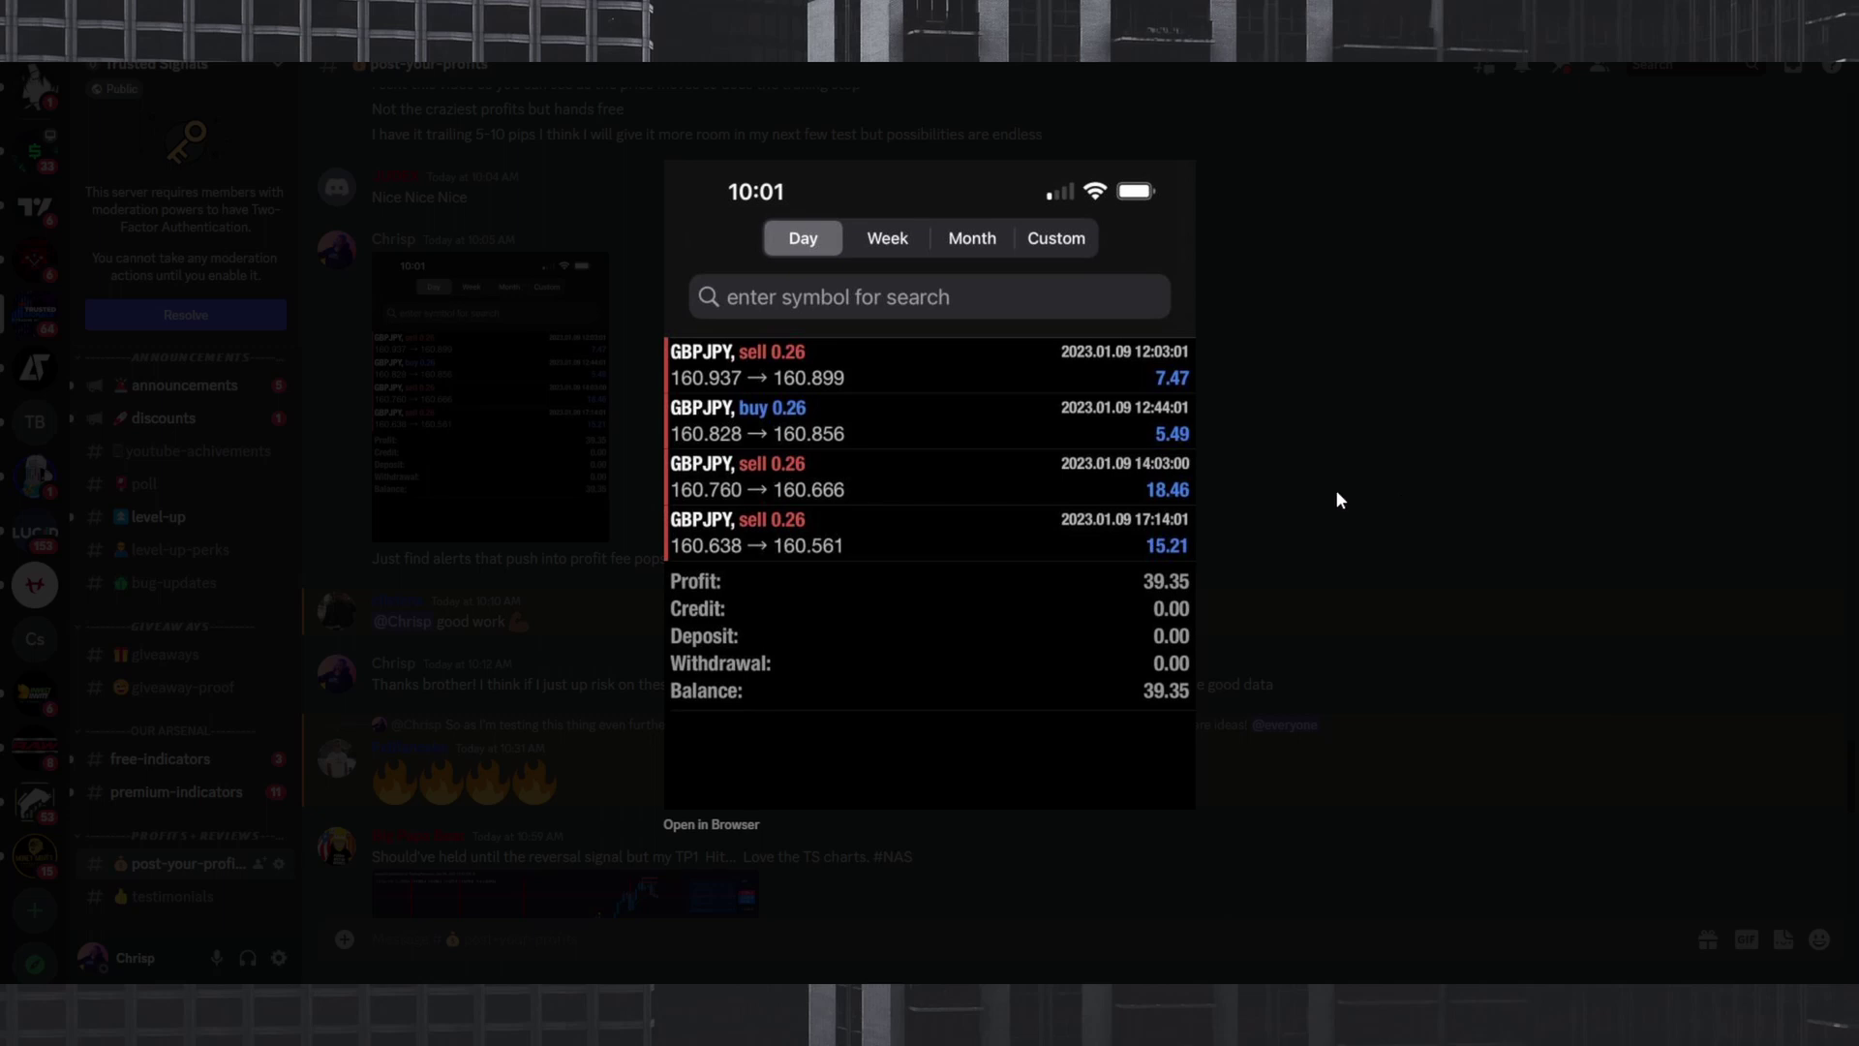
click(1307, 450)
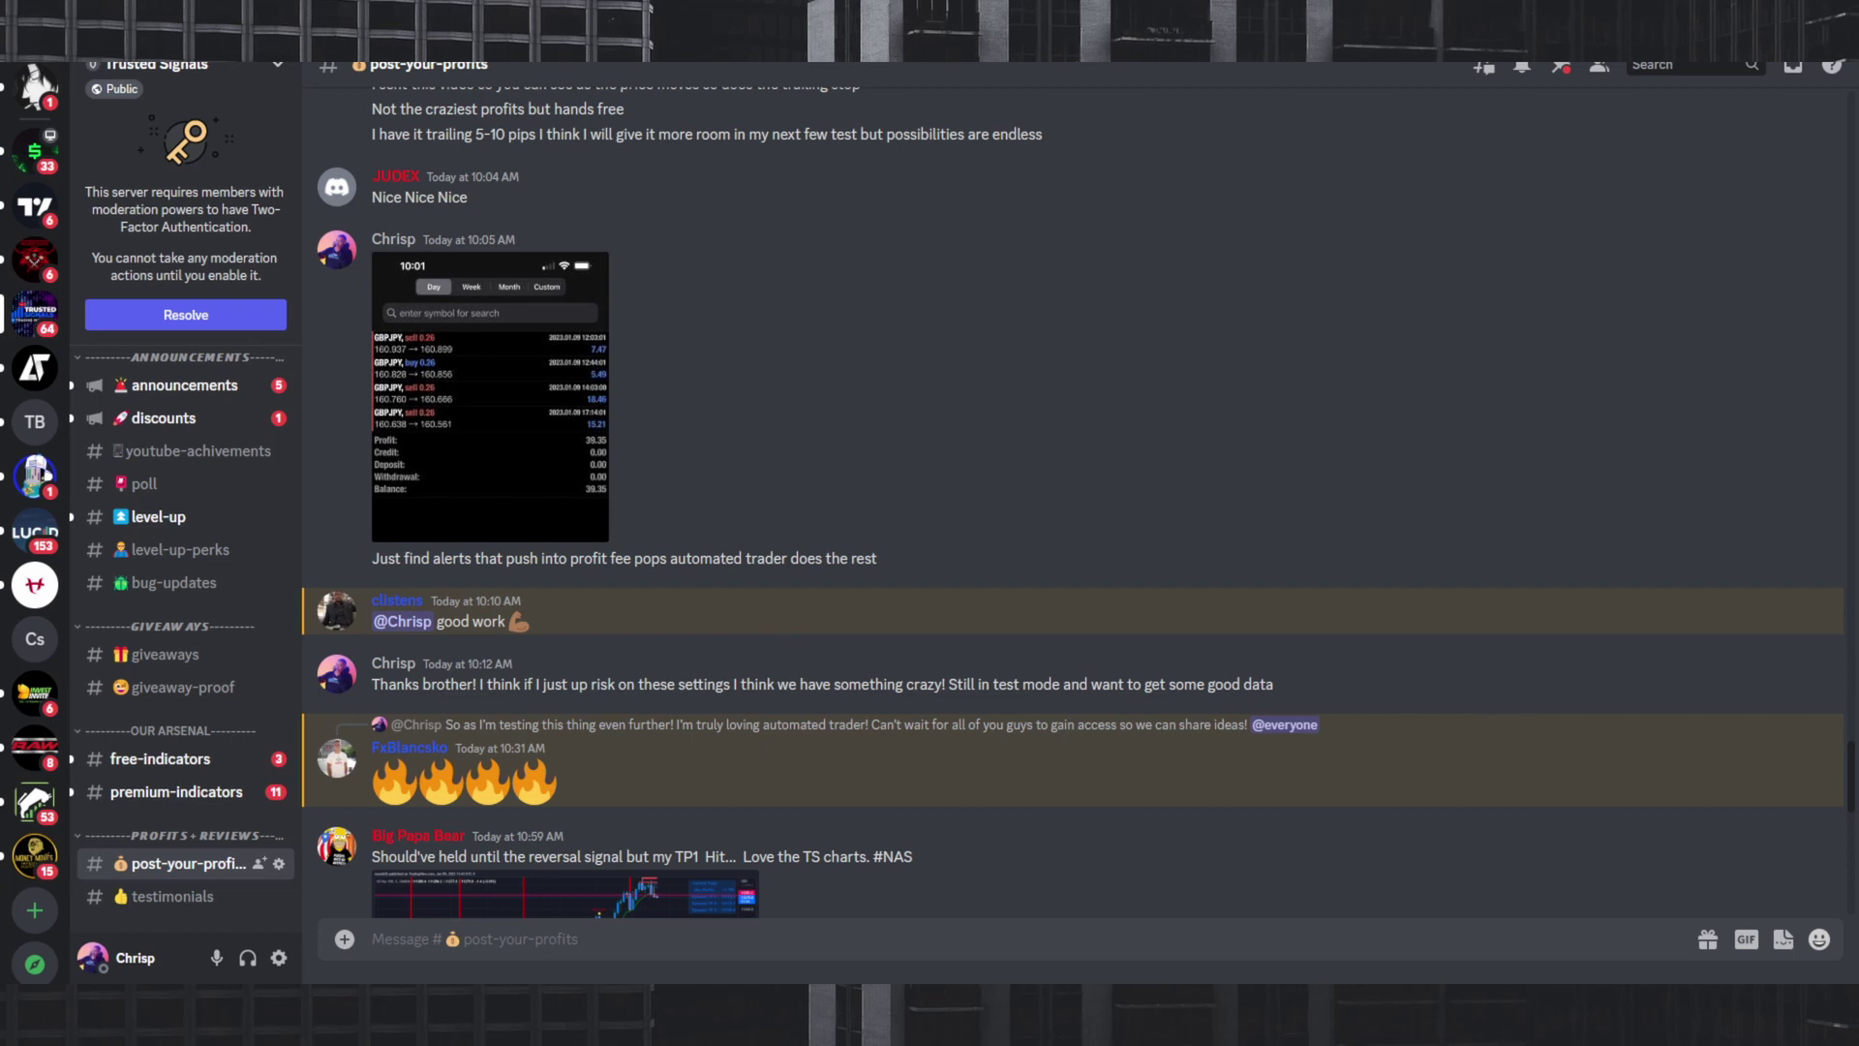
Switch to the Automated Trader webhooks page and review the stop loss, take profit and trailing stop settings of the GBPJPY - Buy message.
mouse_move(1066, 980)
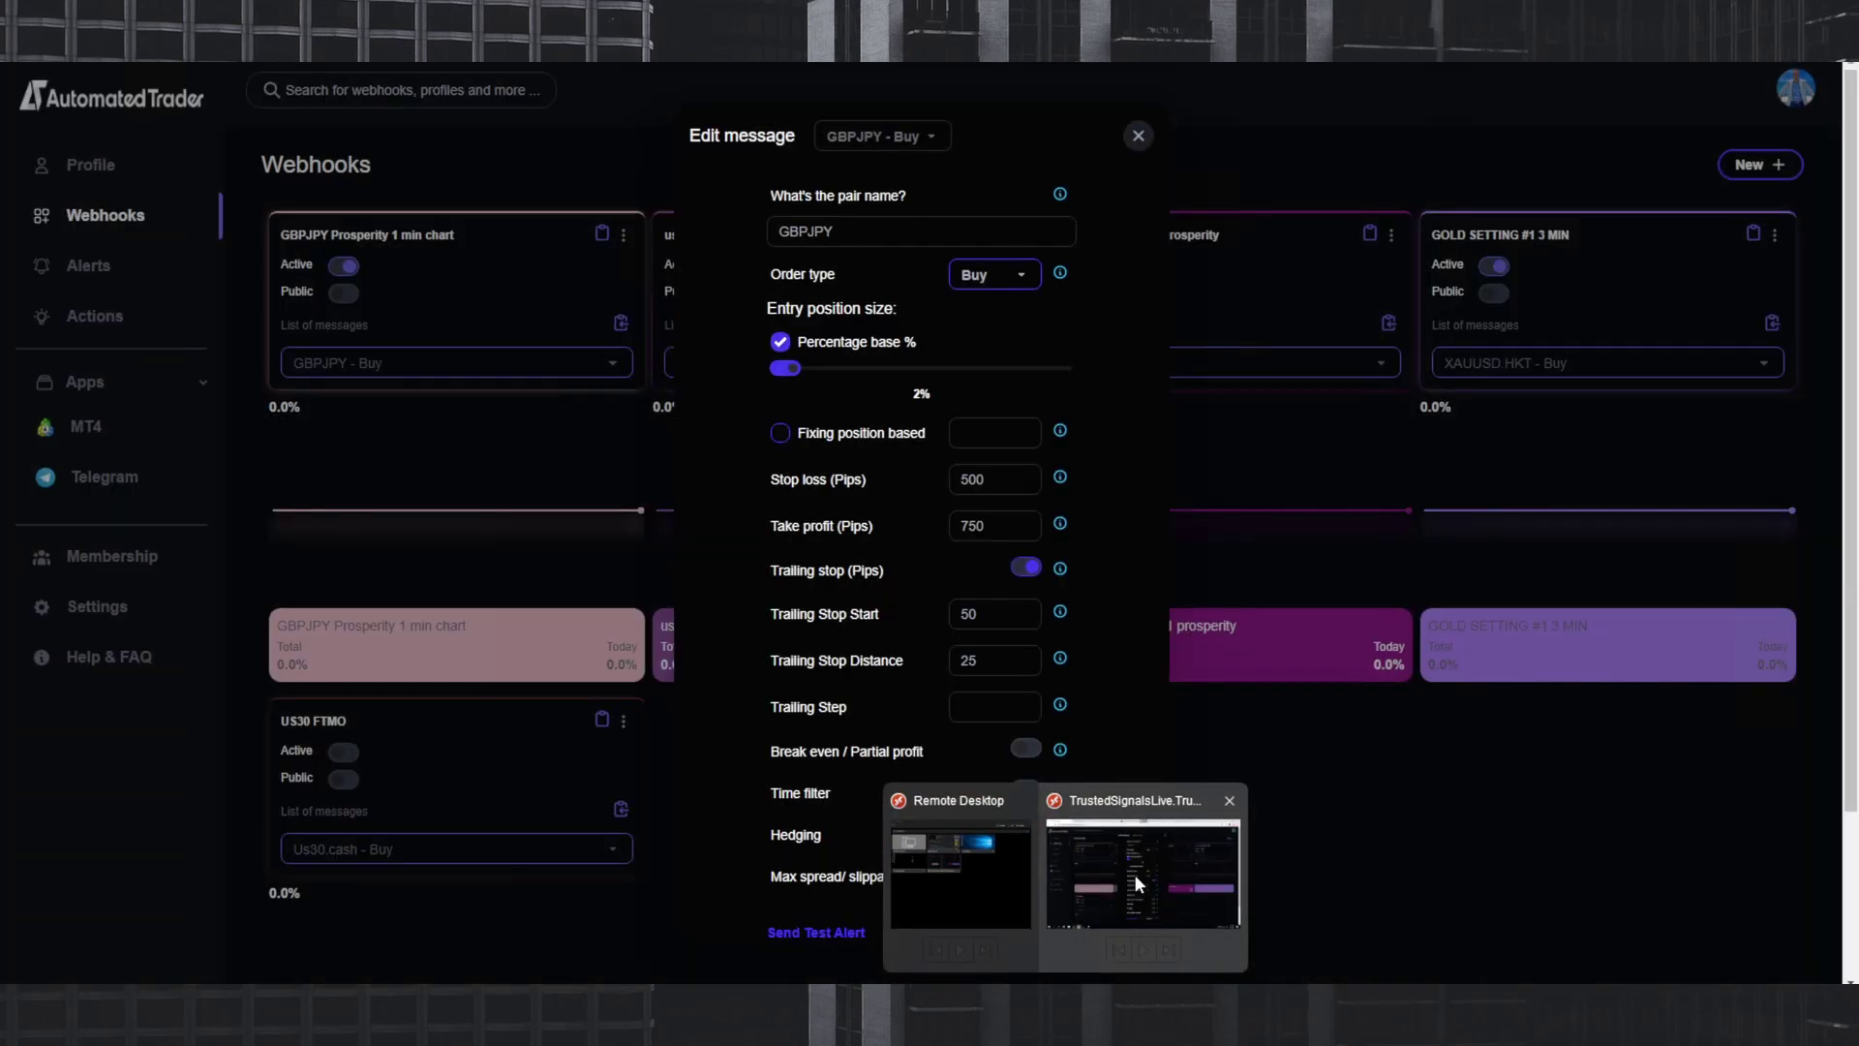
click(1138, 874)
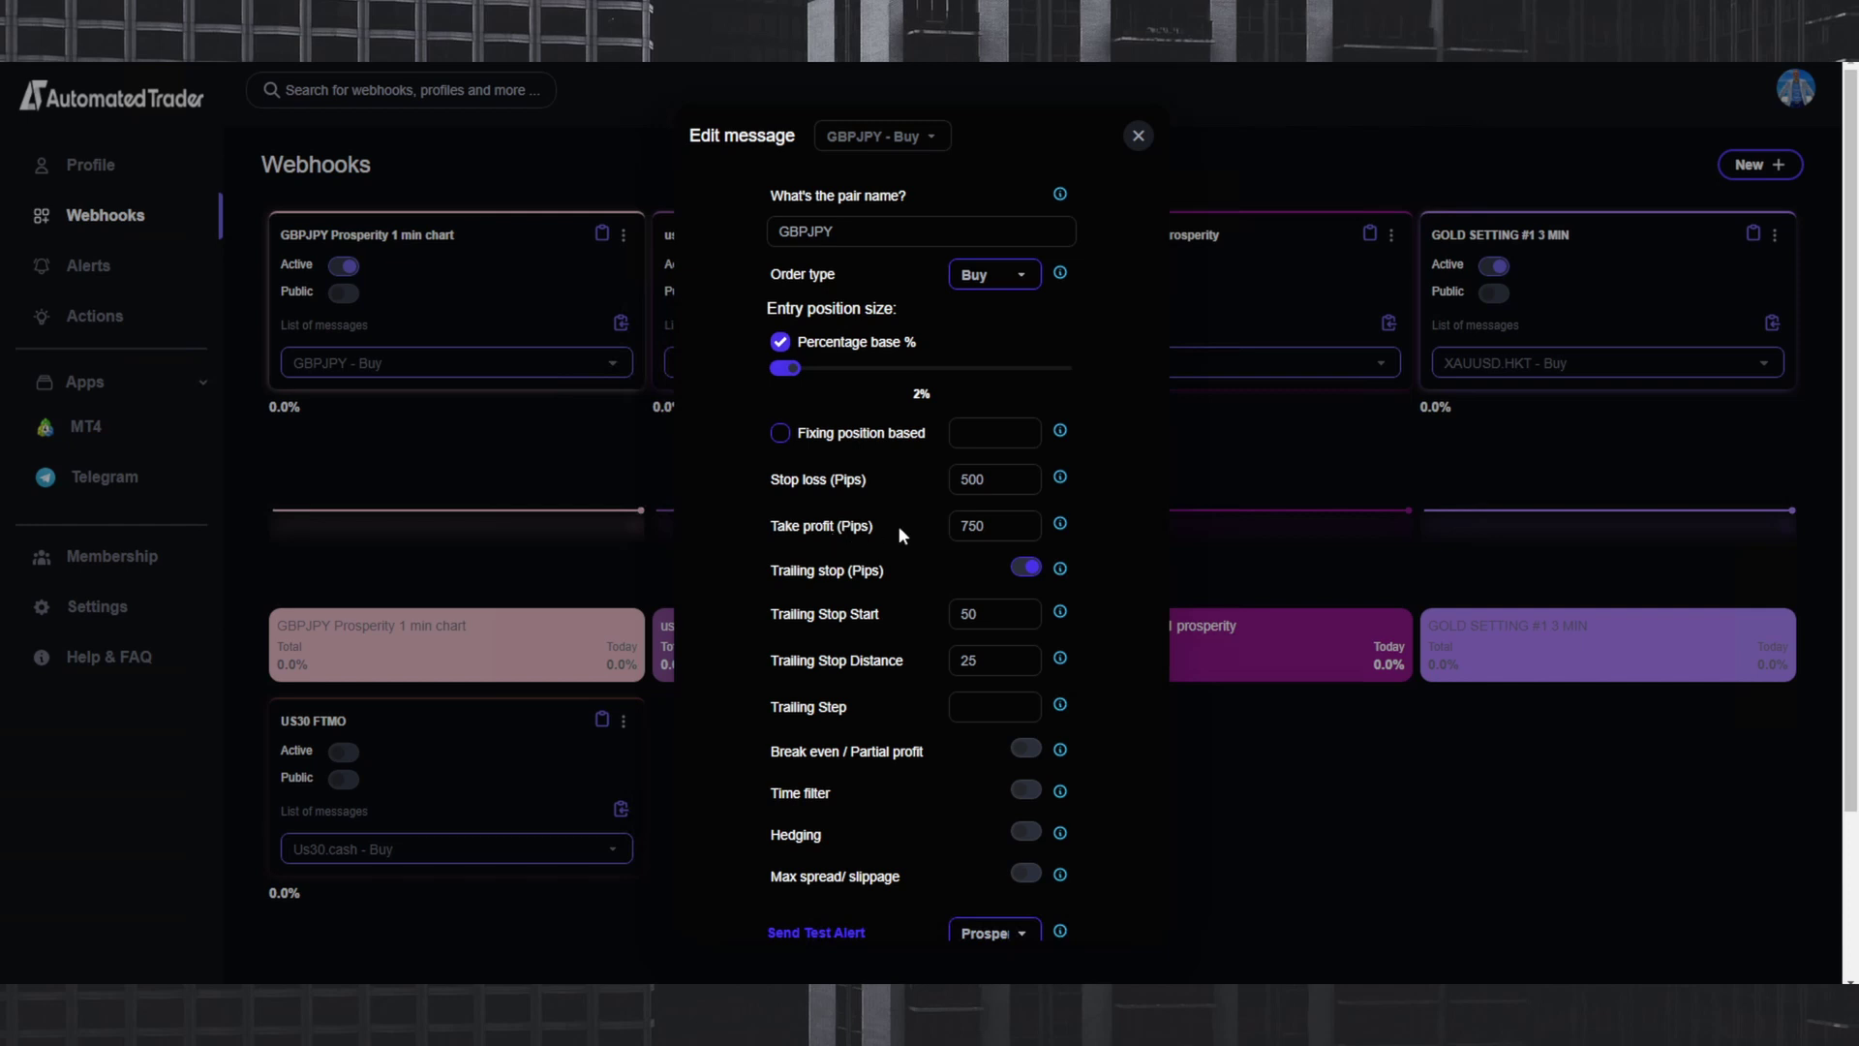
scroll(886, 556, down, 2)
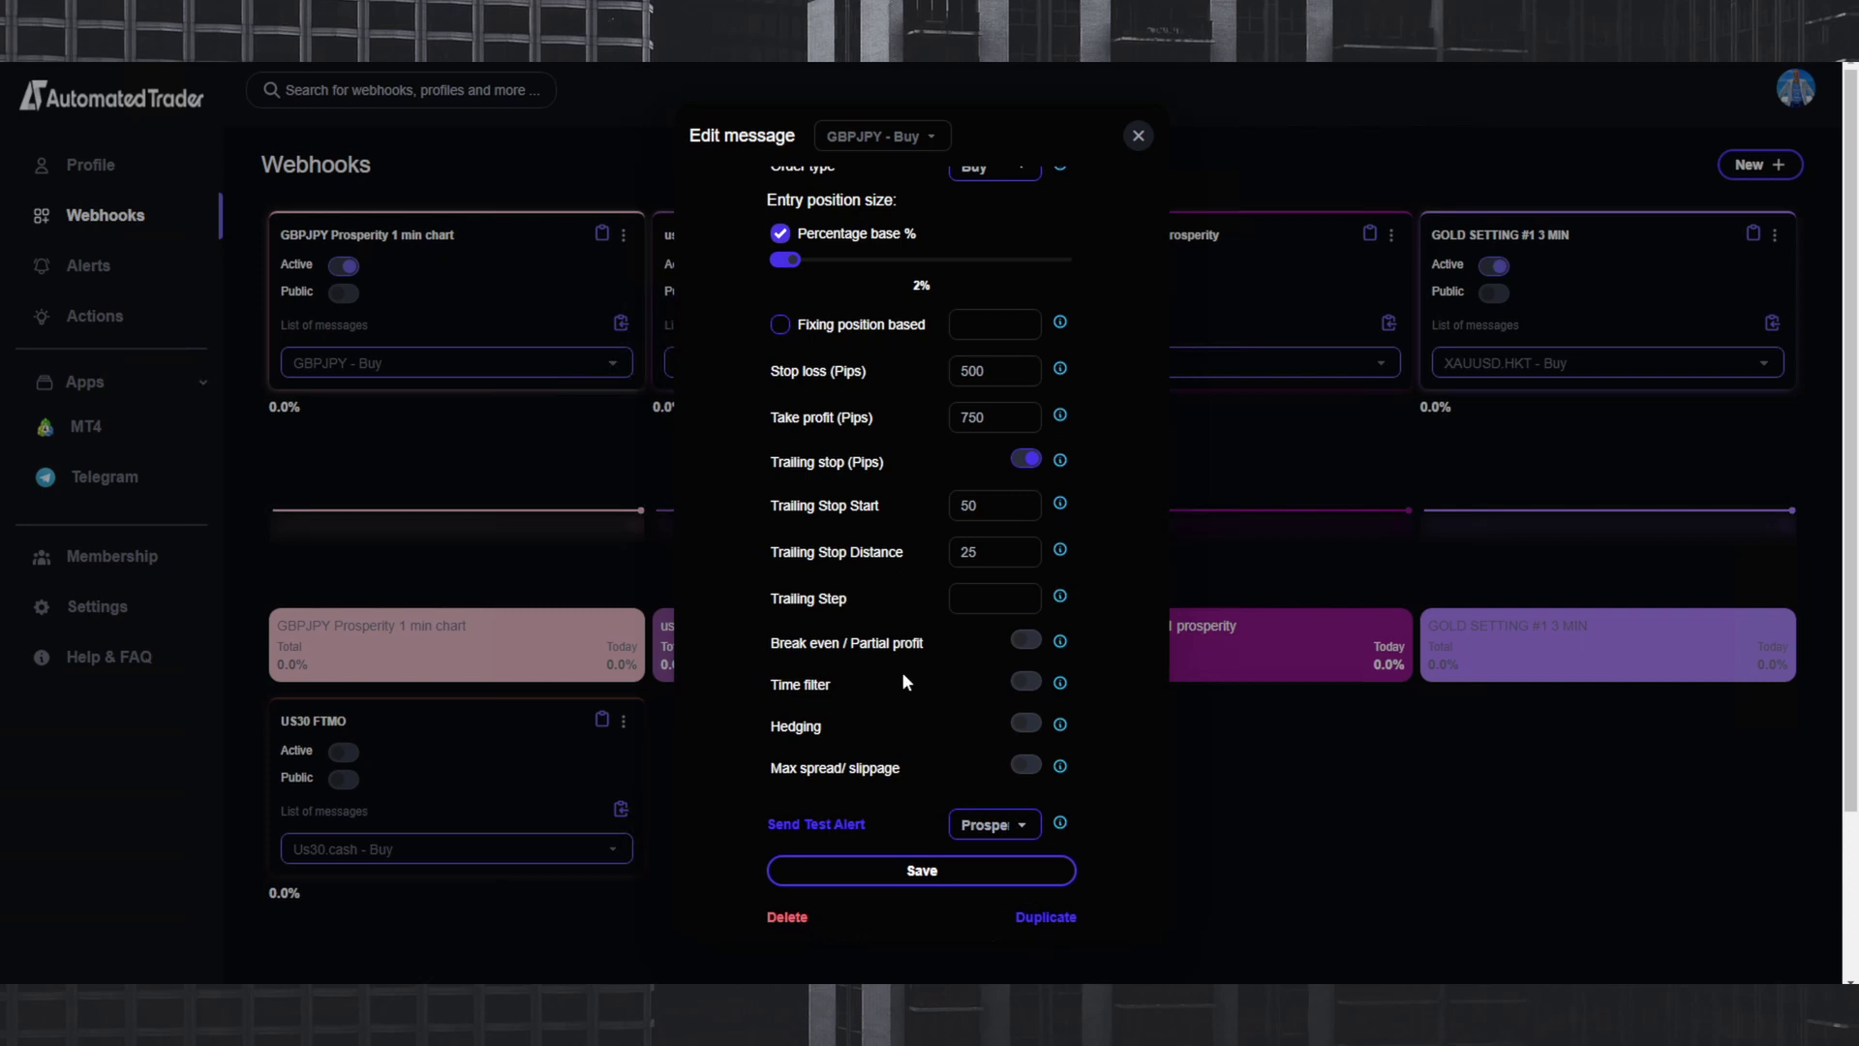
scroll(898, 672, up, 2)
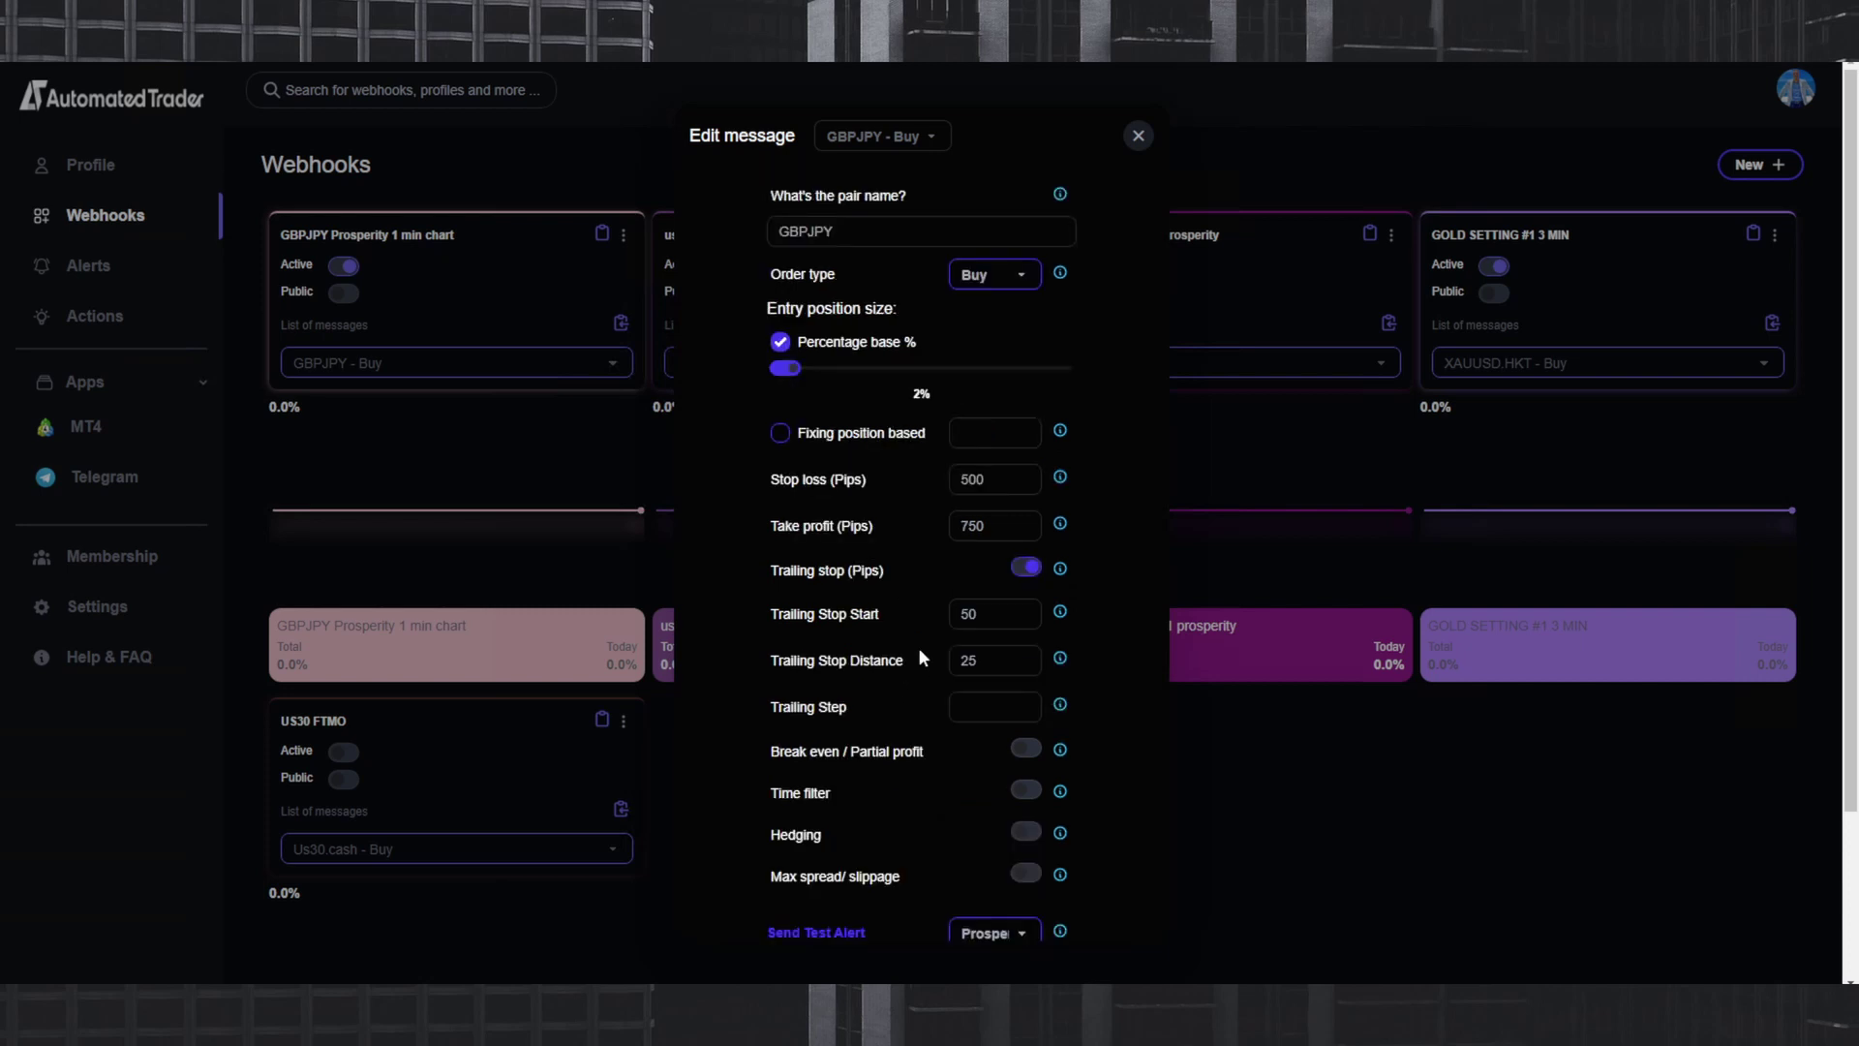
Switch to the Prosperity MT4 terminal and measure price distances on the BTCUSD M1 chart with the crosshair.
click(429, 978)
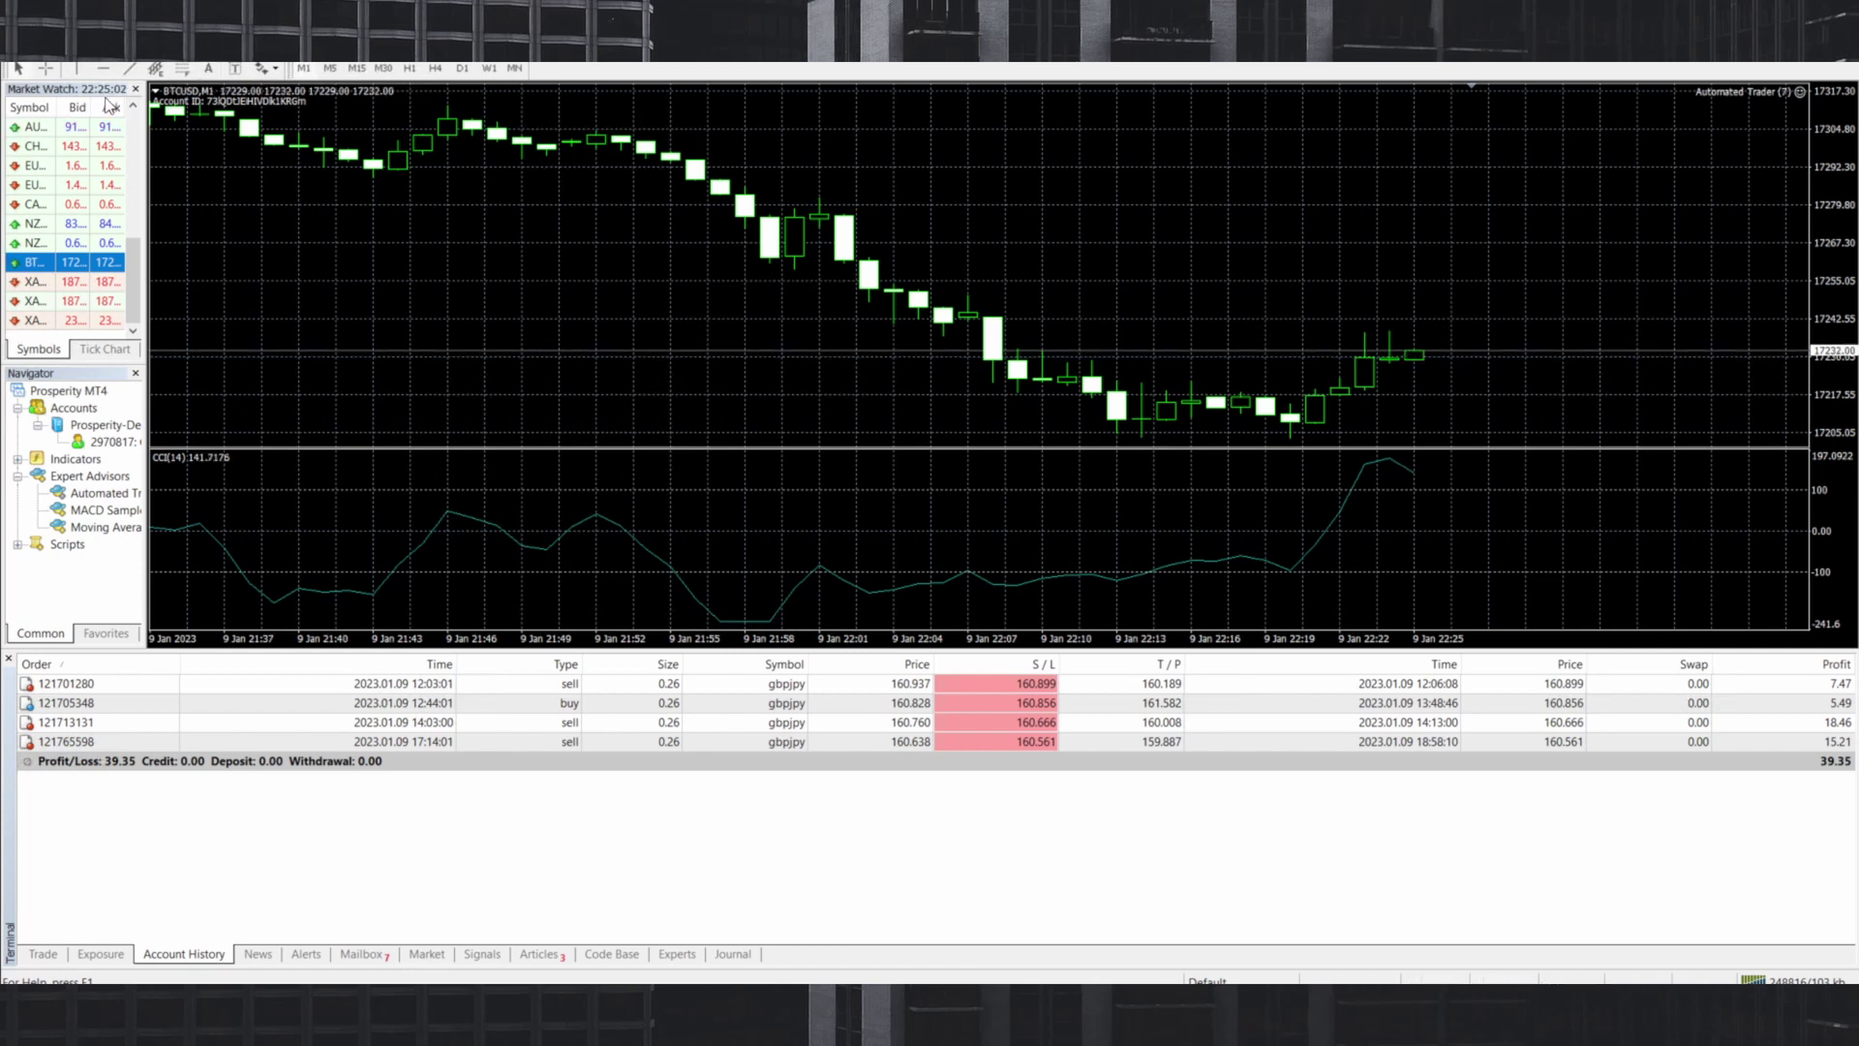
click(51, 70)
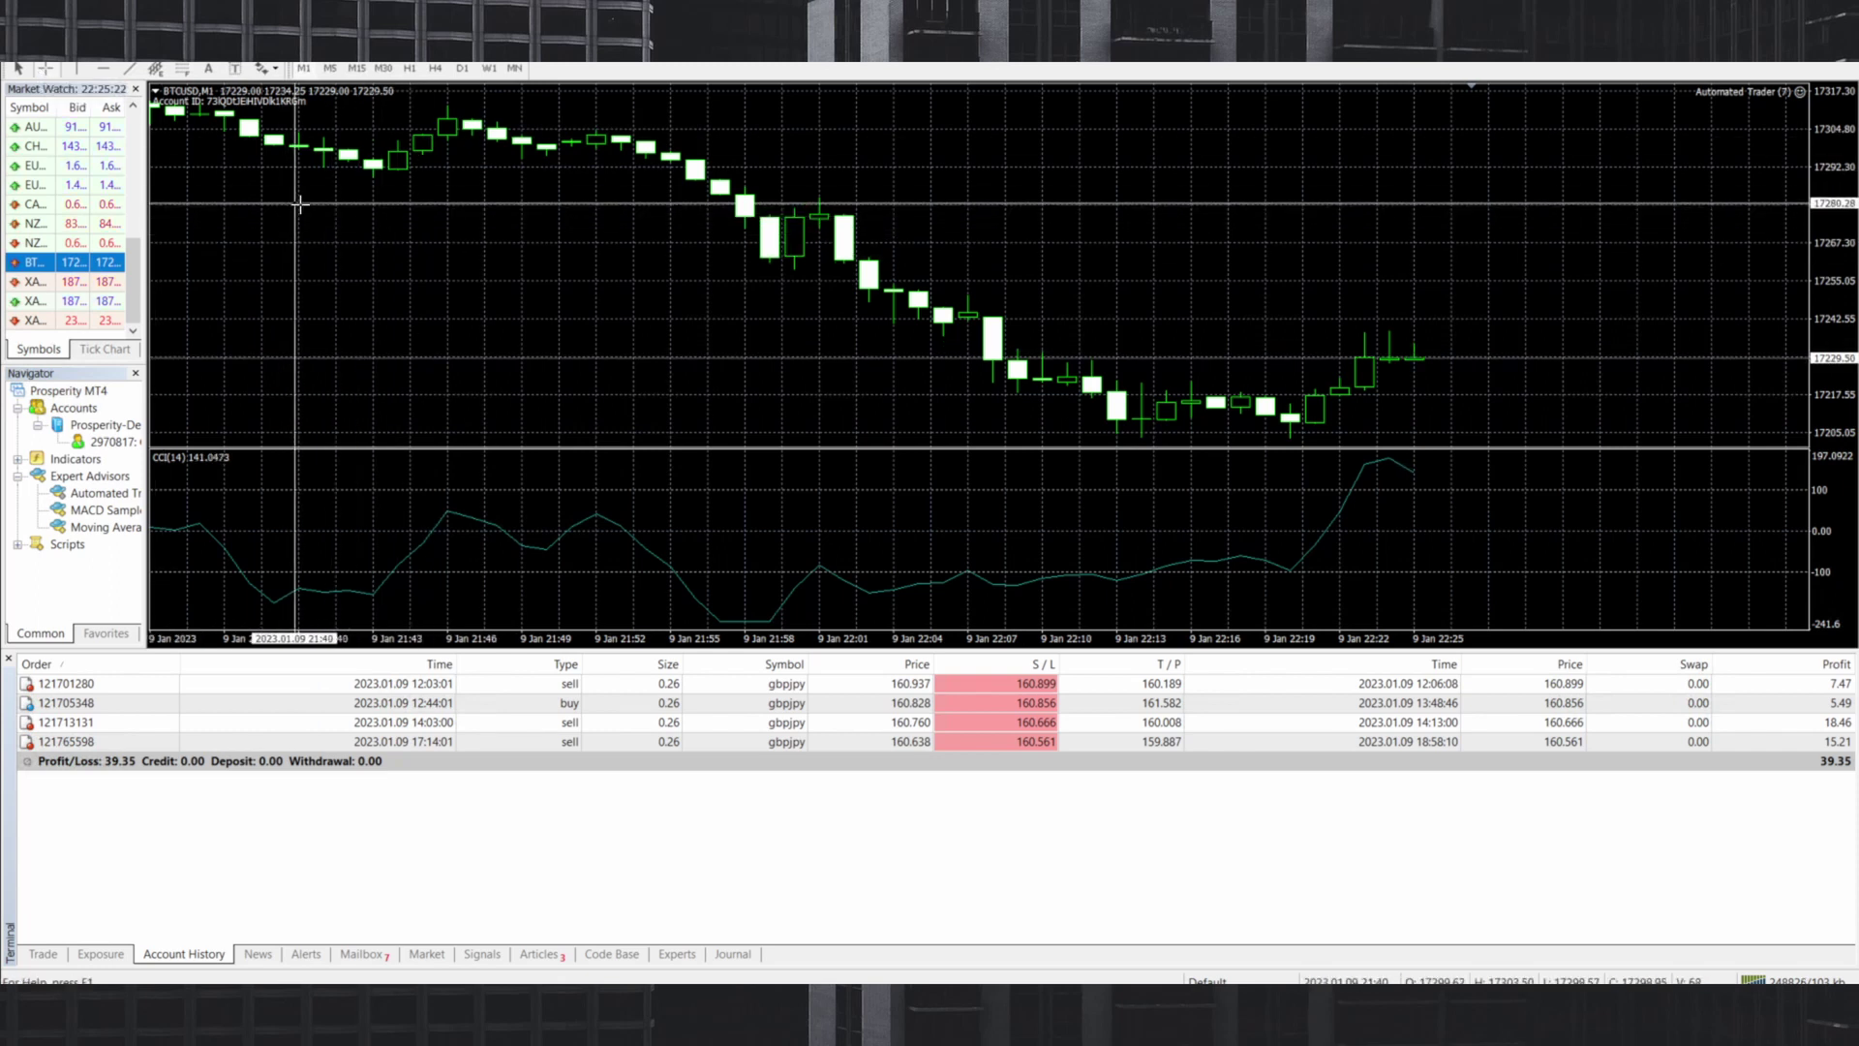
drag(298, 205, 319, 281)
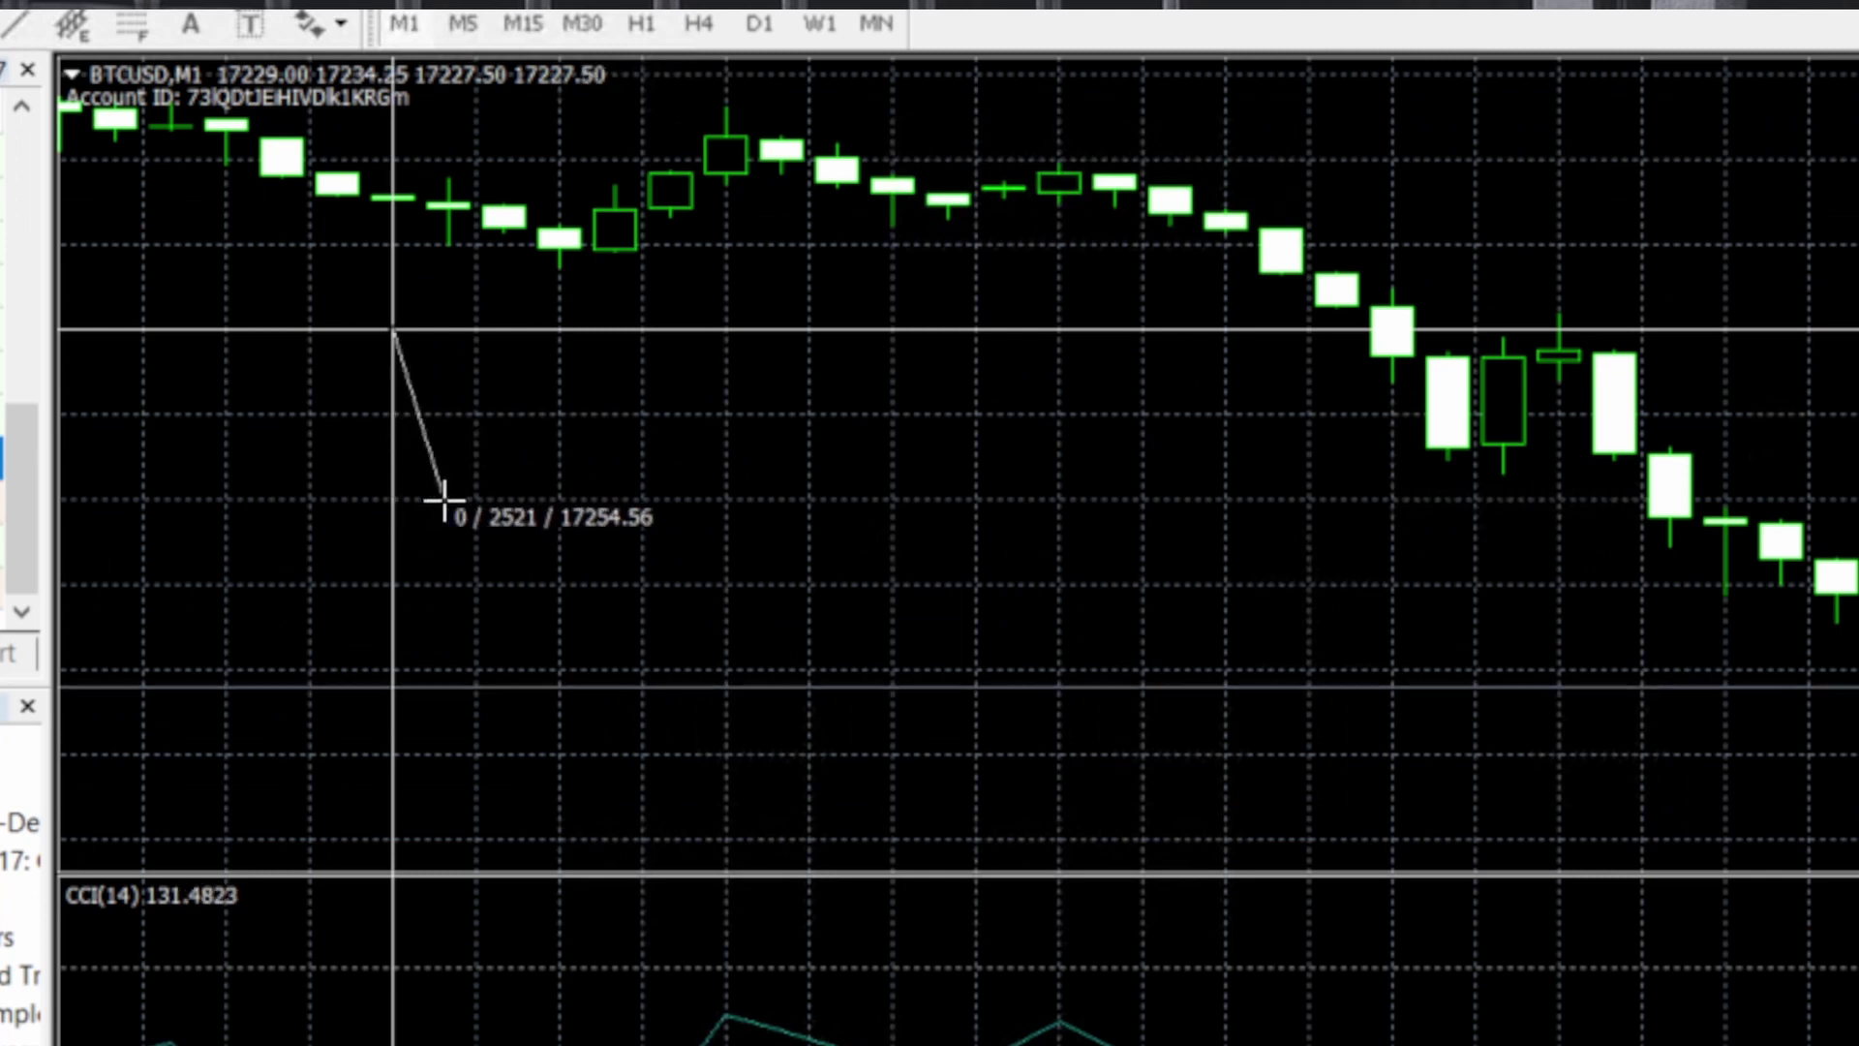
drag(444, 501, 443, 500)
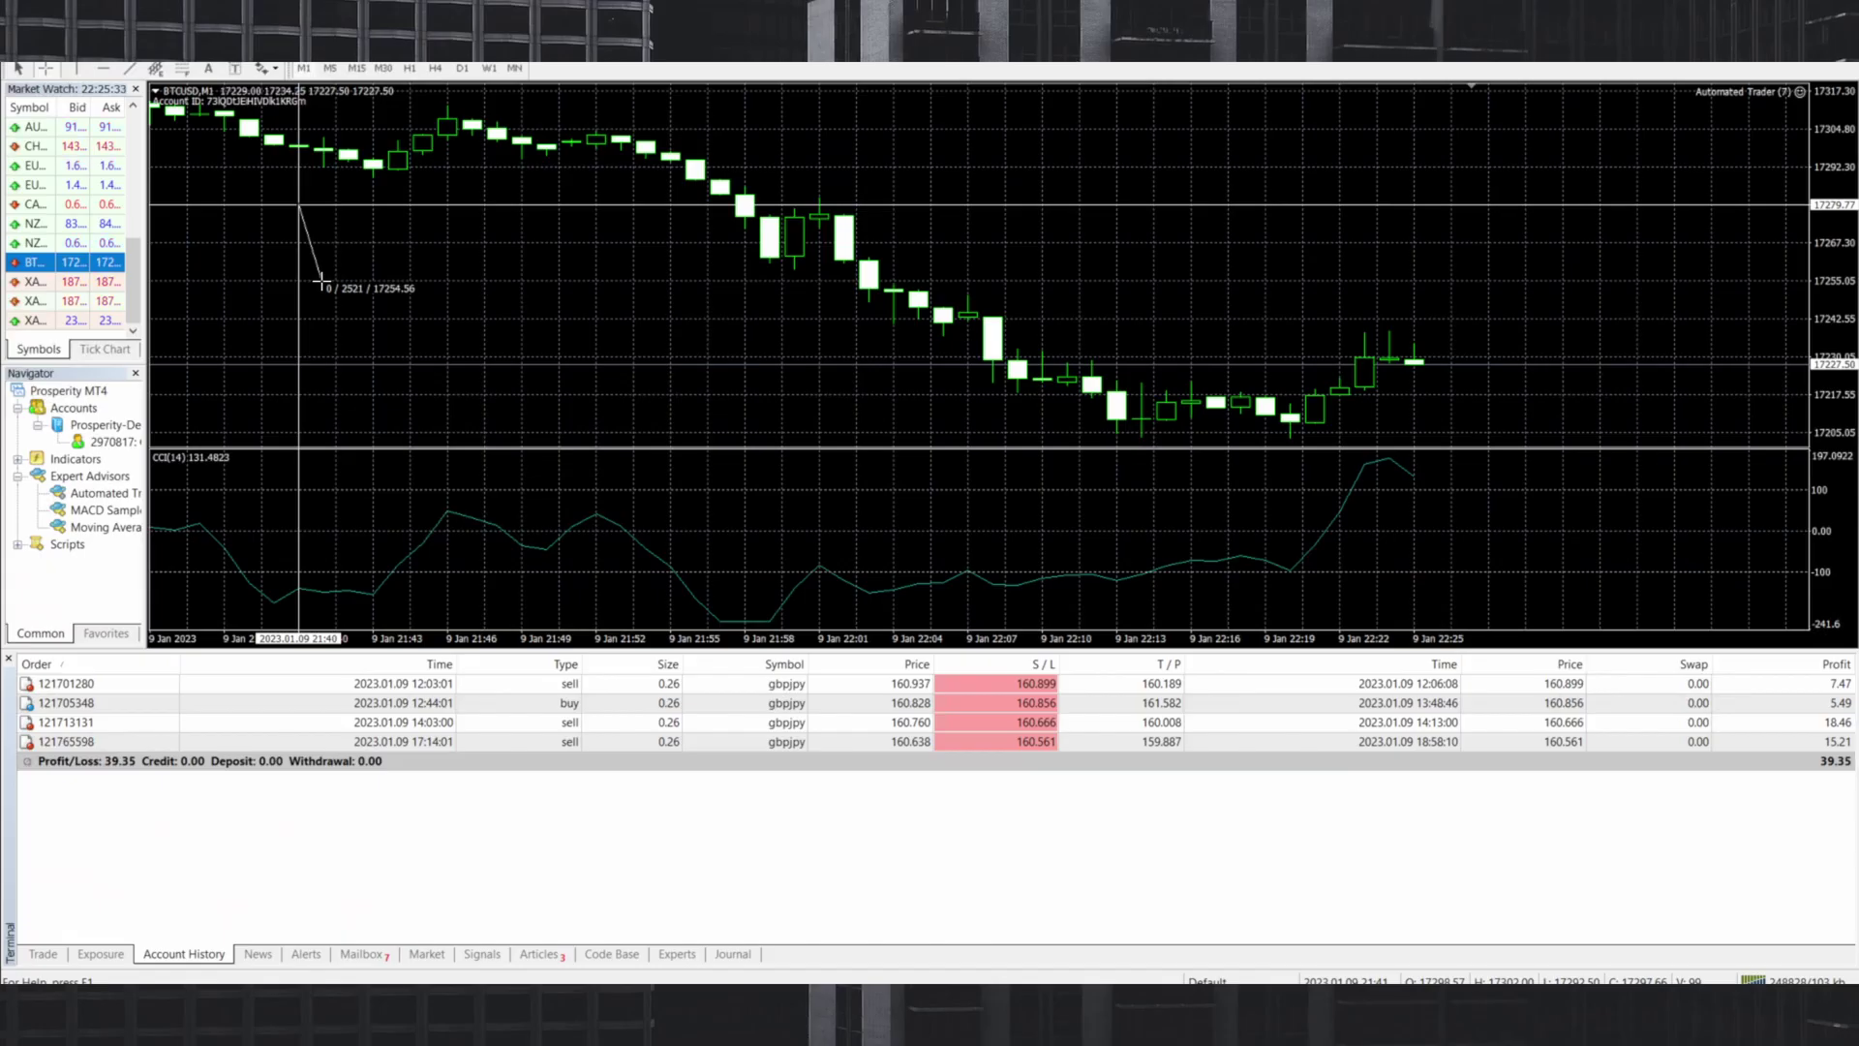
drag(322, 281, 323, 281)
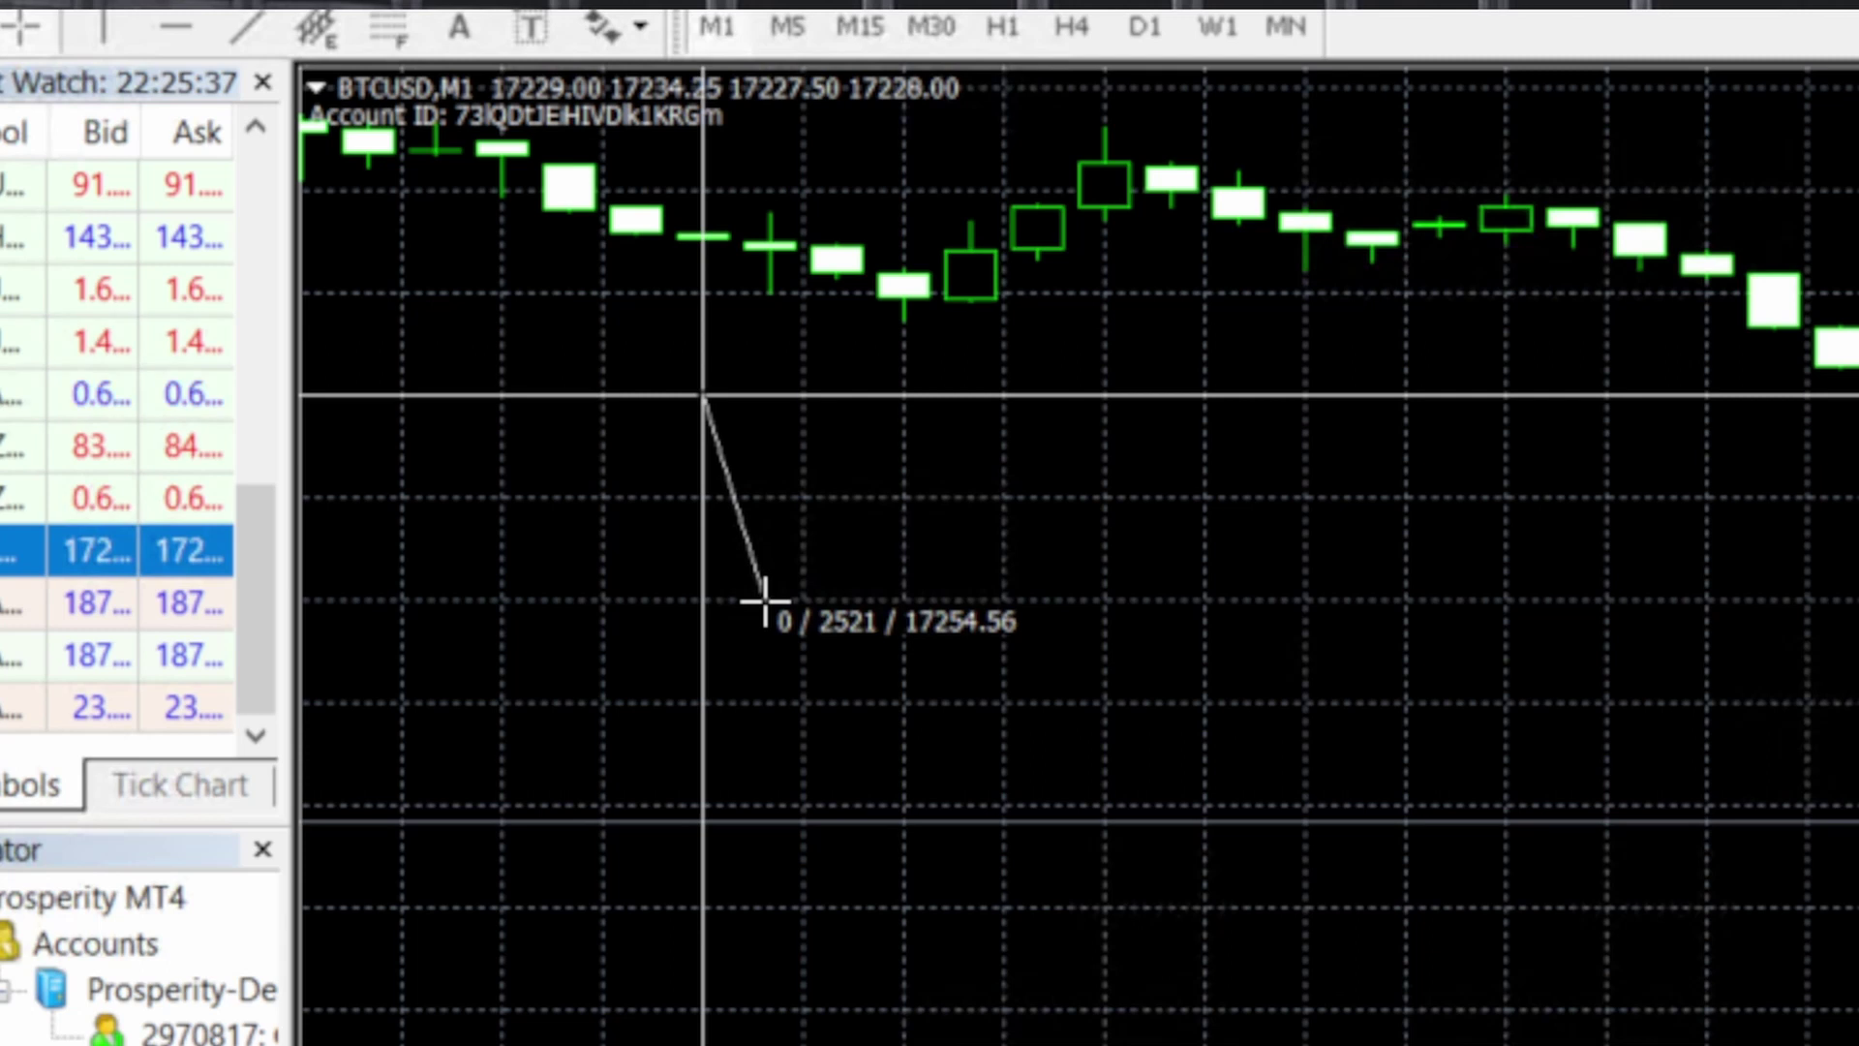
drag(765, 602, 944, 498)
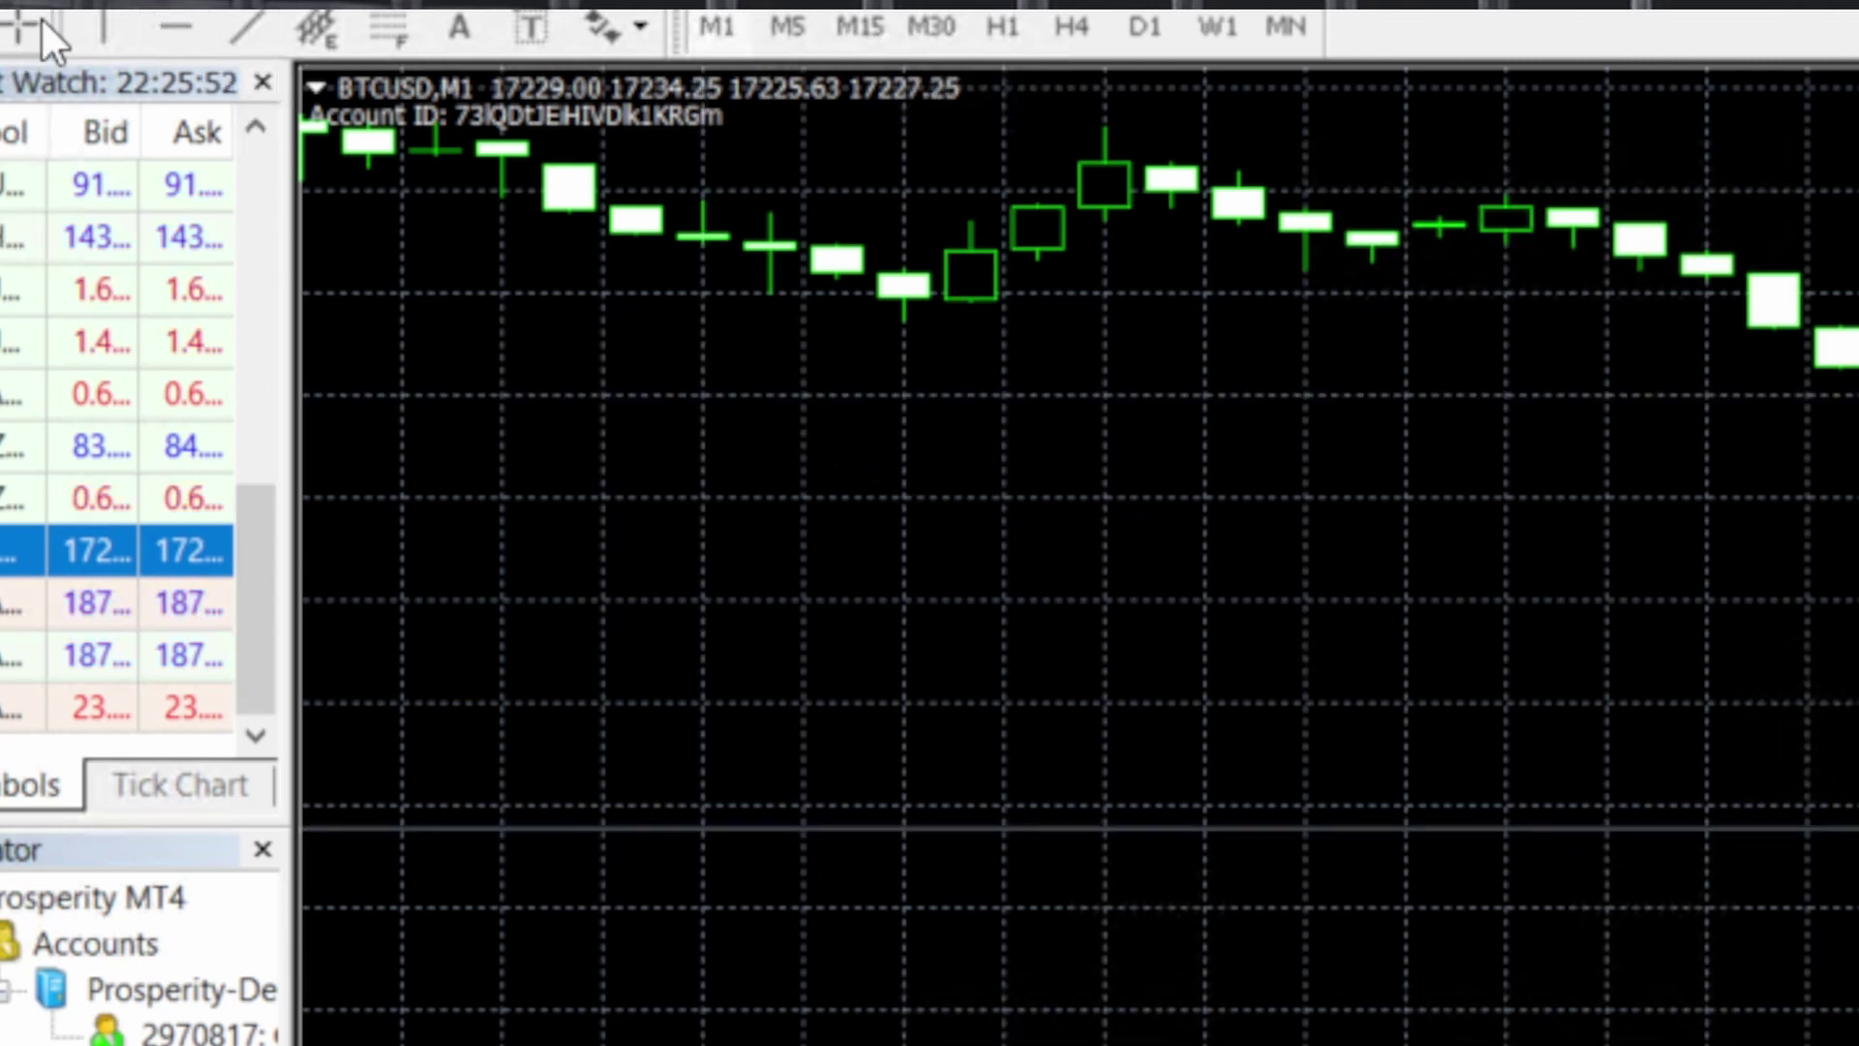
click(22, 27)
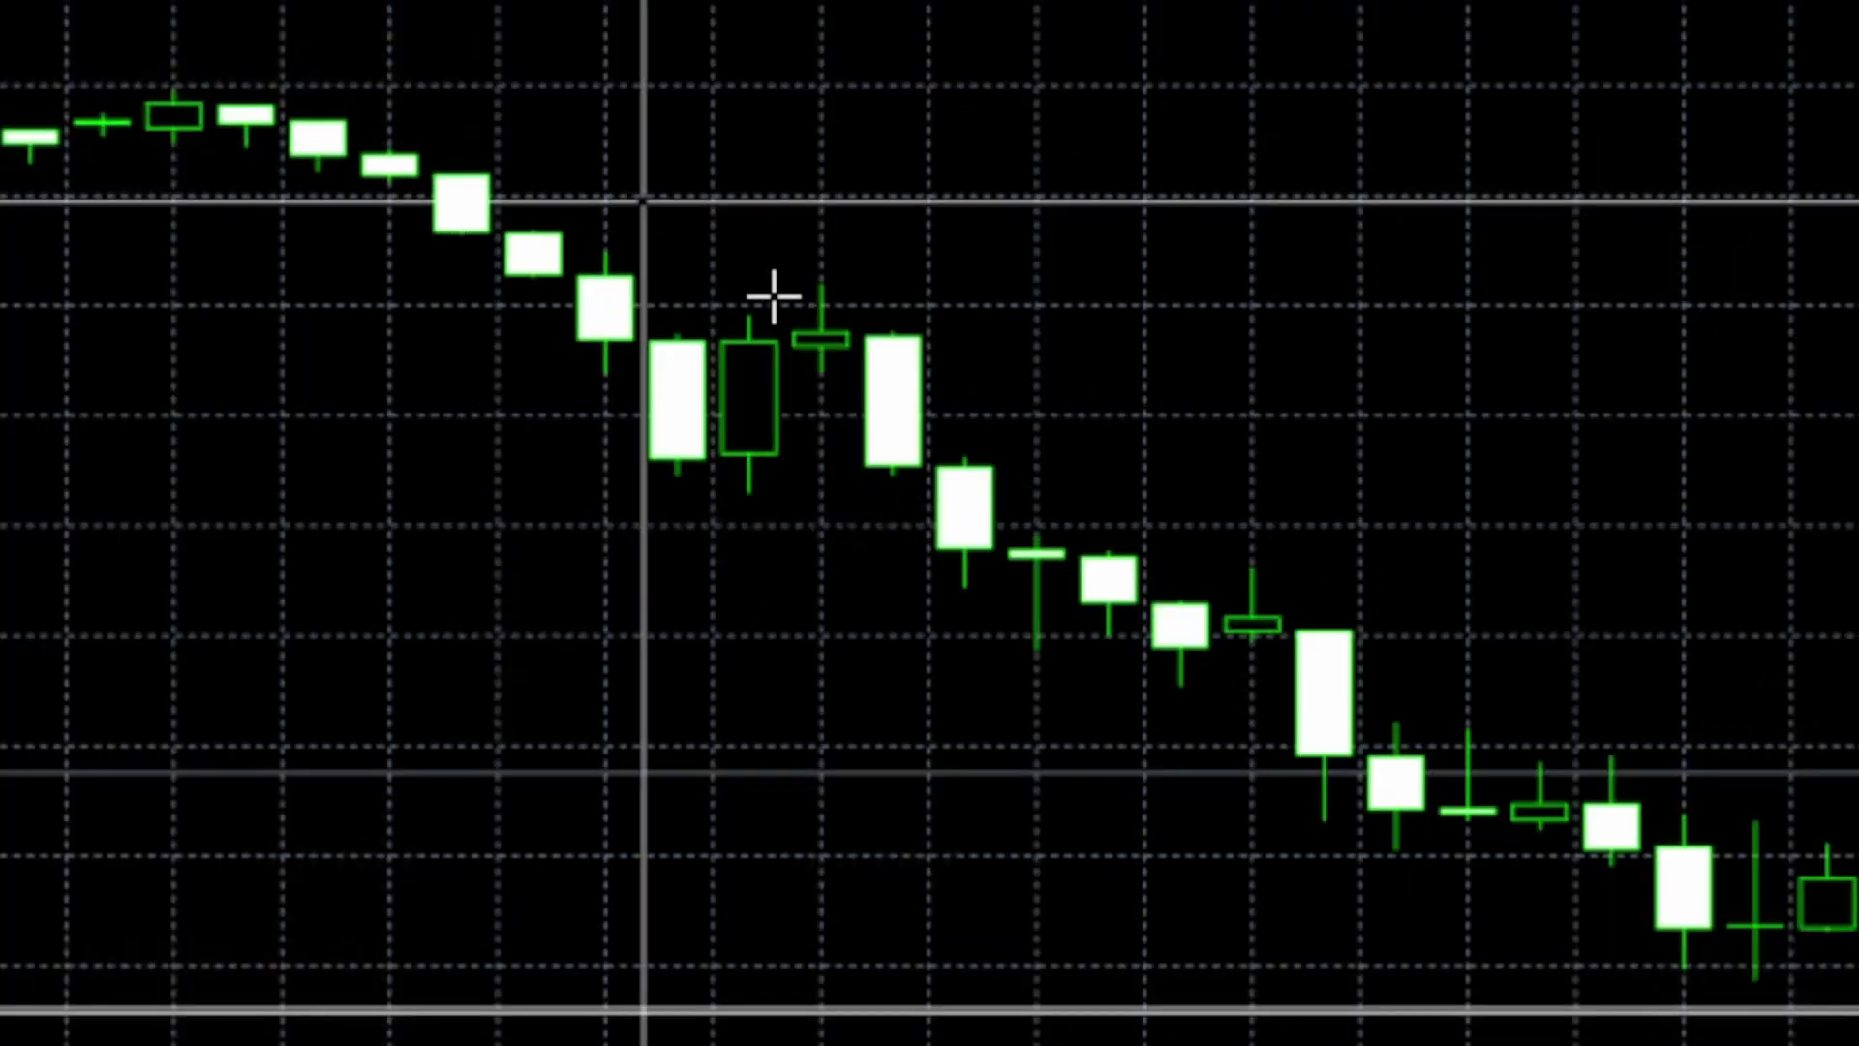
drag(934, 336, 830, 352)
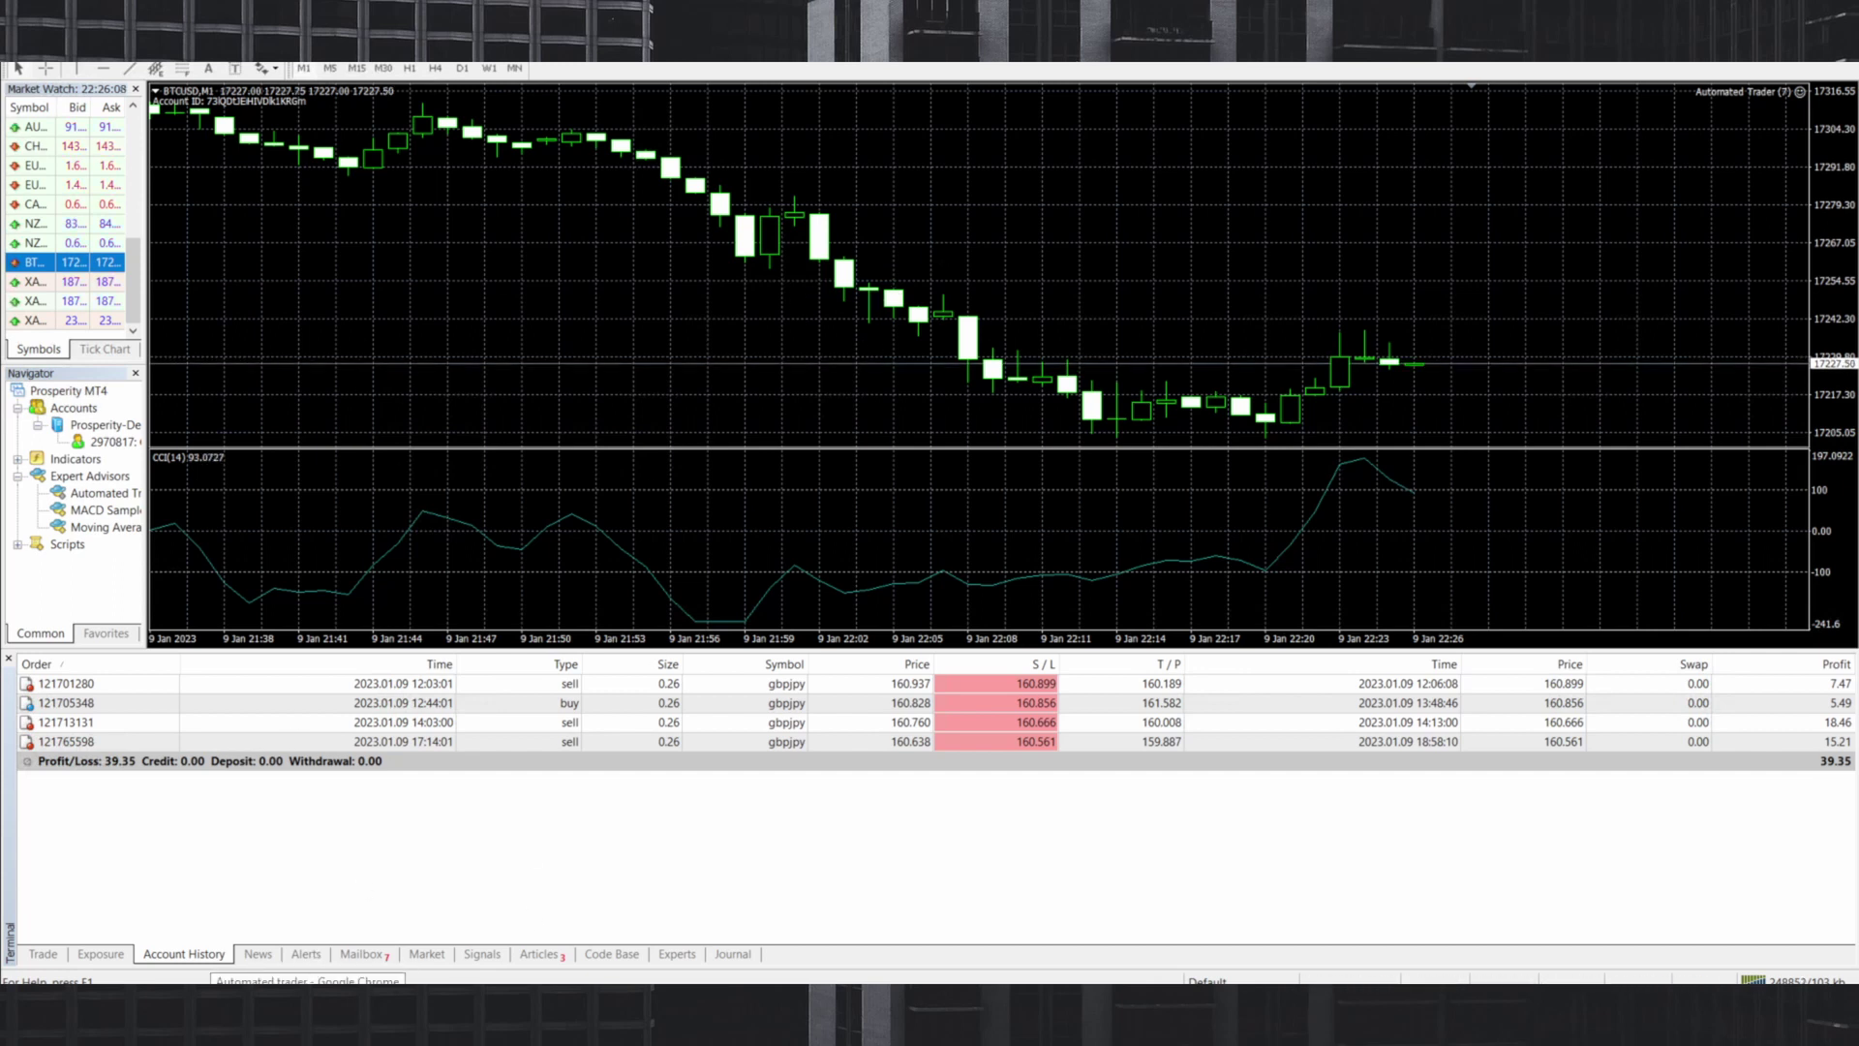
Load the GBPJPY symbol from Market Watch into the MT4 chart in place of BTCUSD.
click(308, 979)
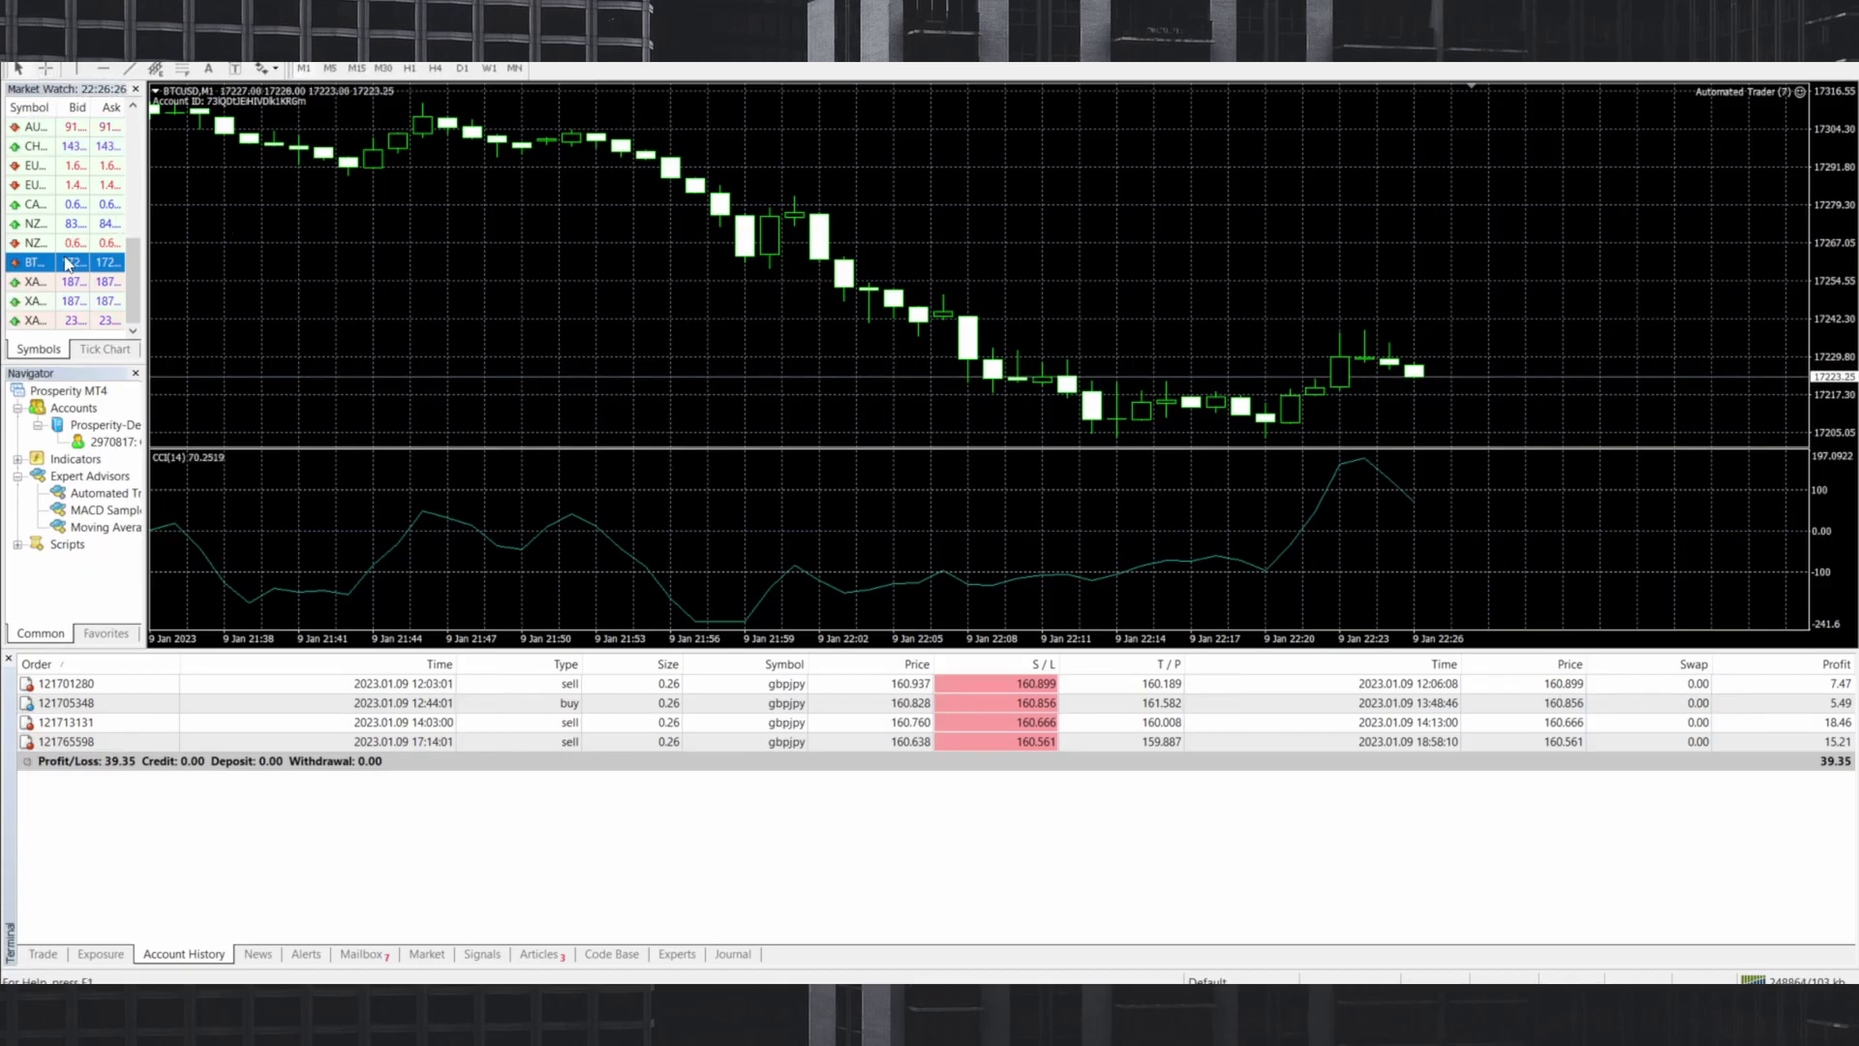
scroll(54, 230, up, 10)
scroll(53, 229, down, 2)
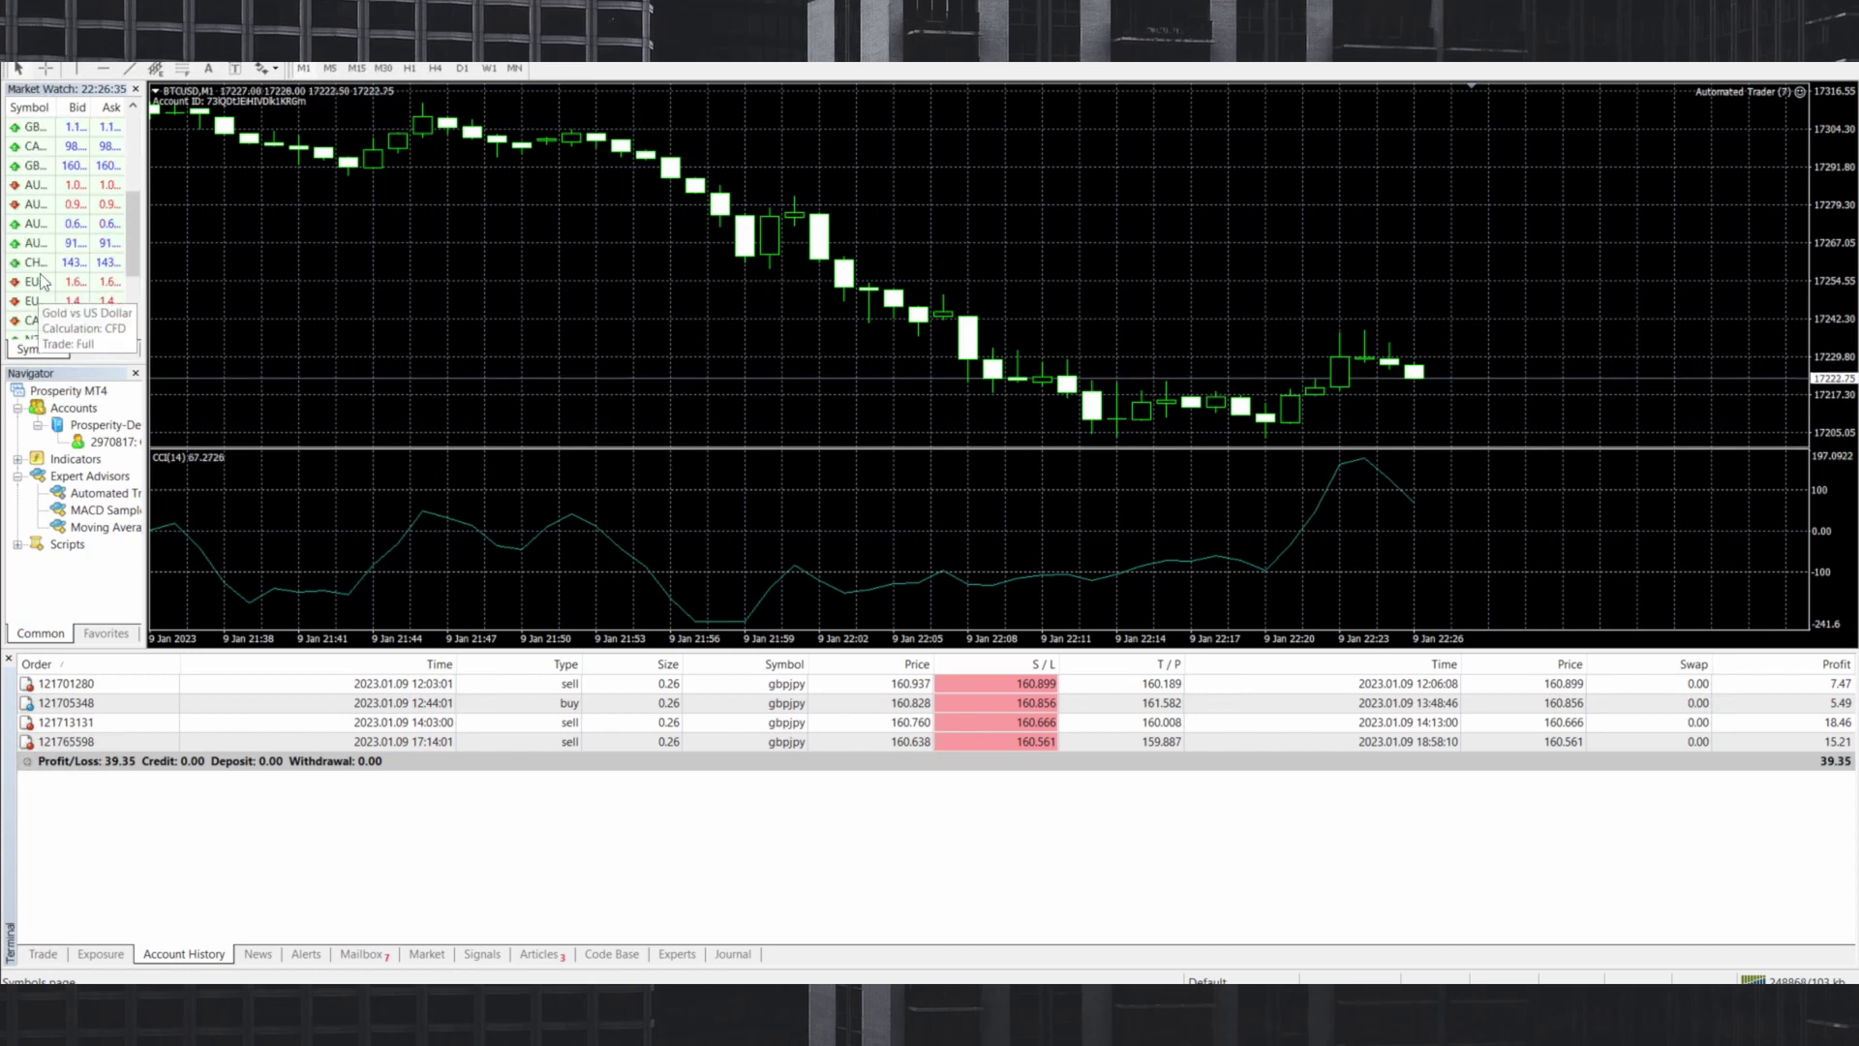
drag(39, 242, 668, 128)
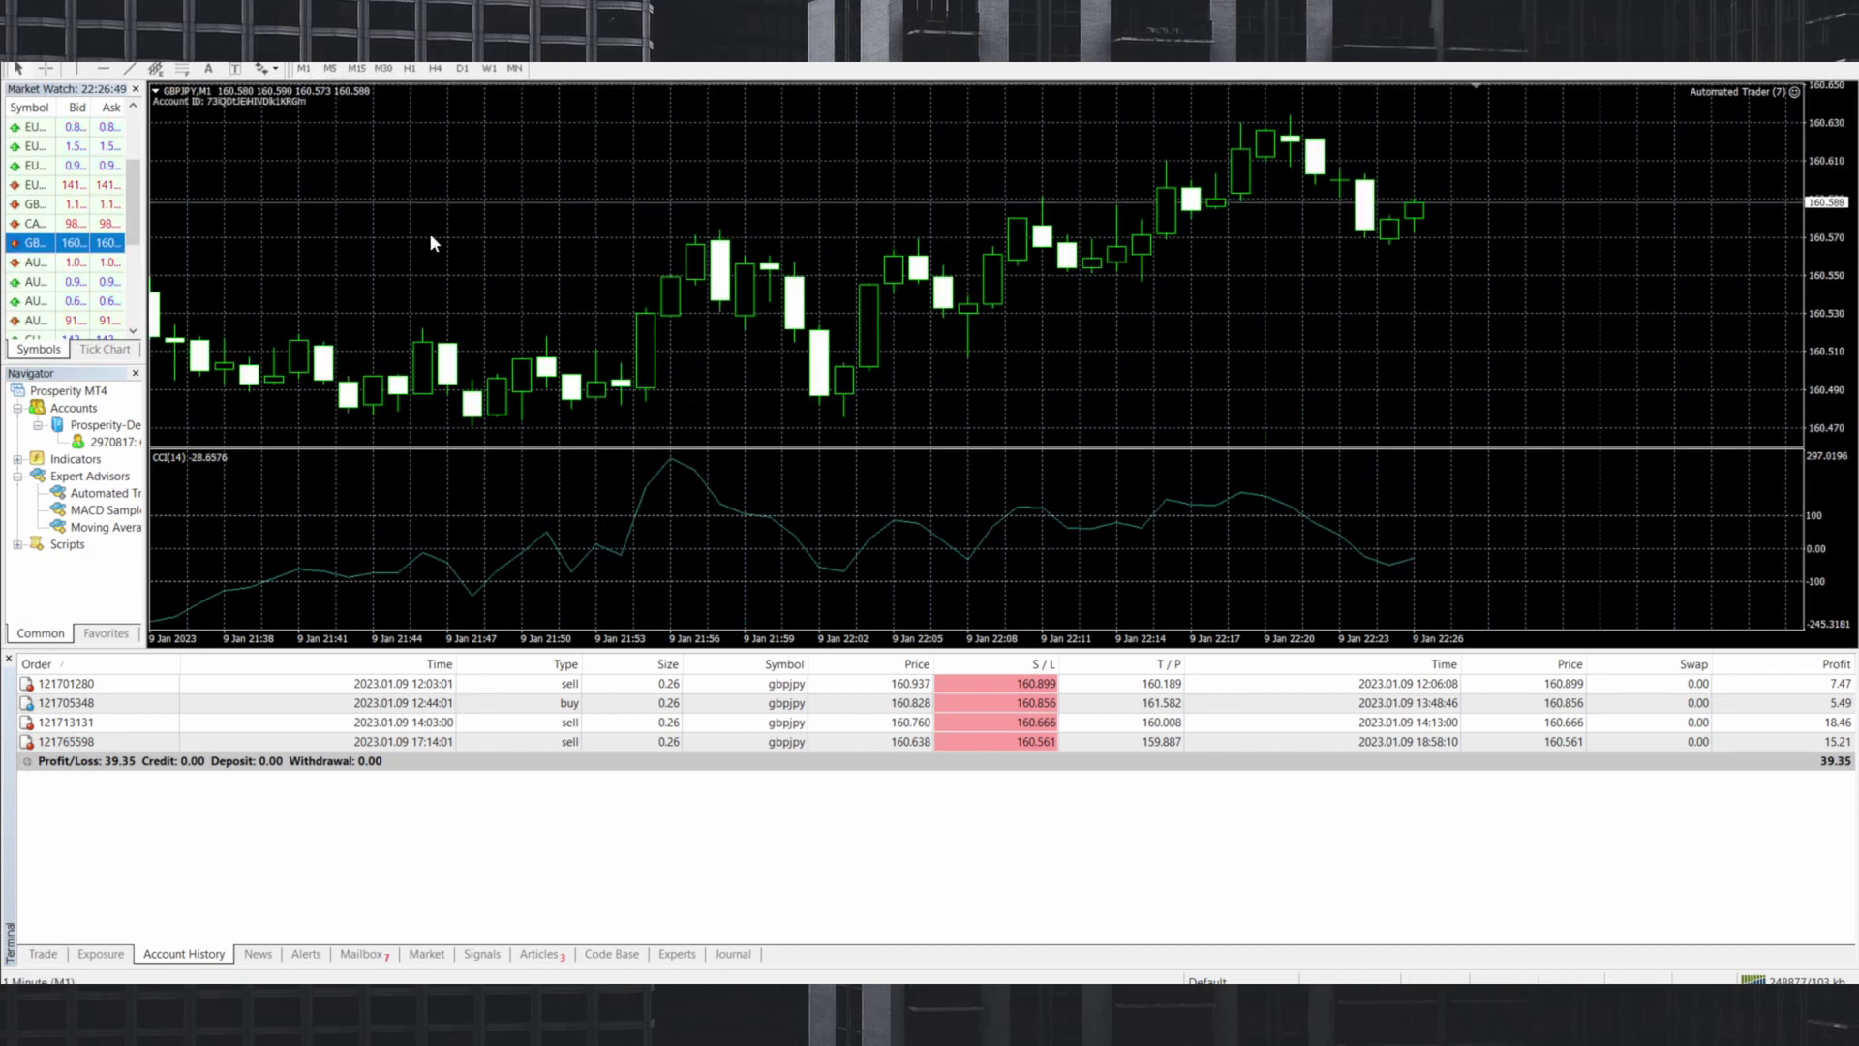
Measure a downward price distance beside the latest candles of the GBPJPY M1 chart with the crosshair.
click(52, 68)
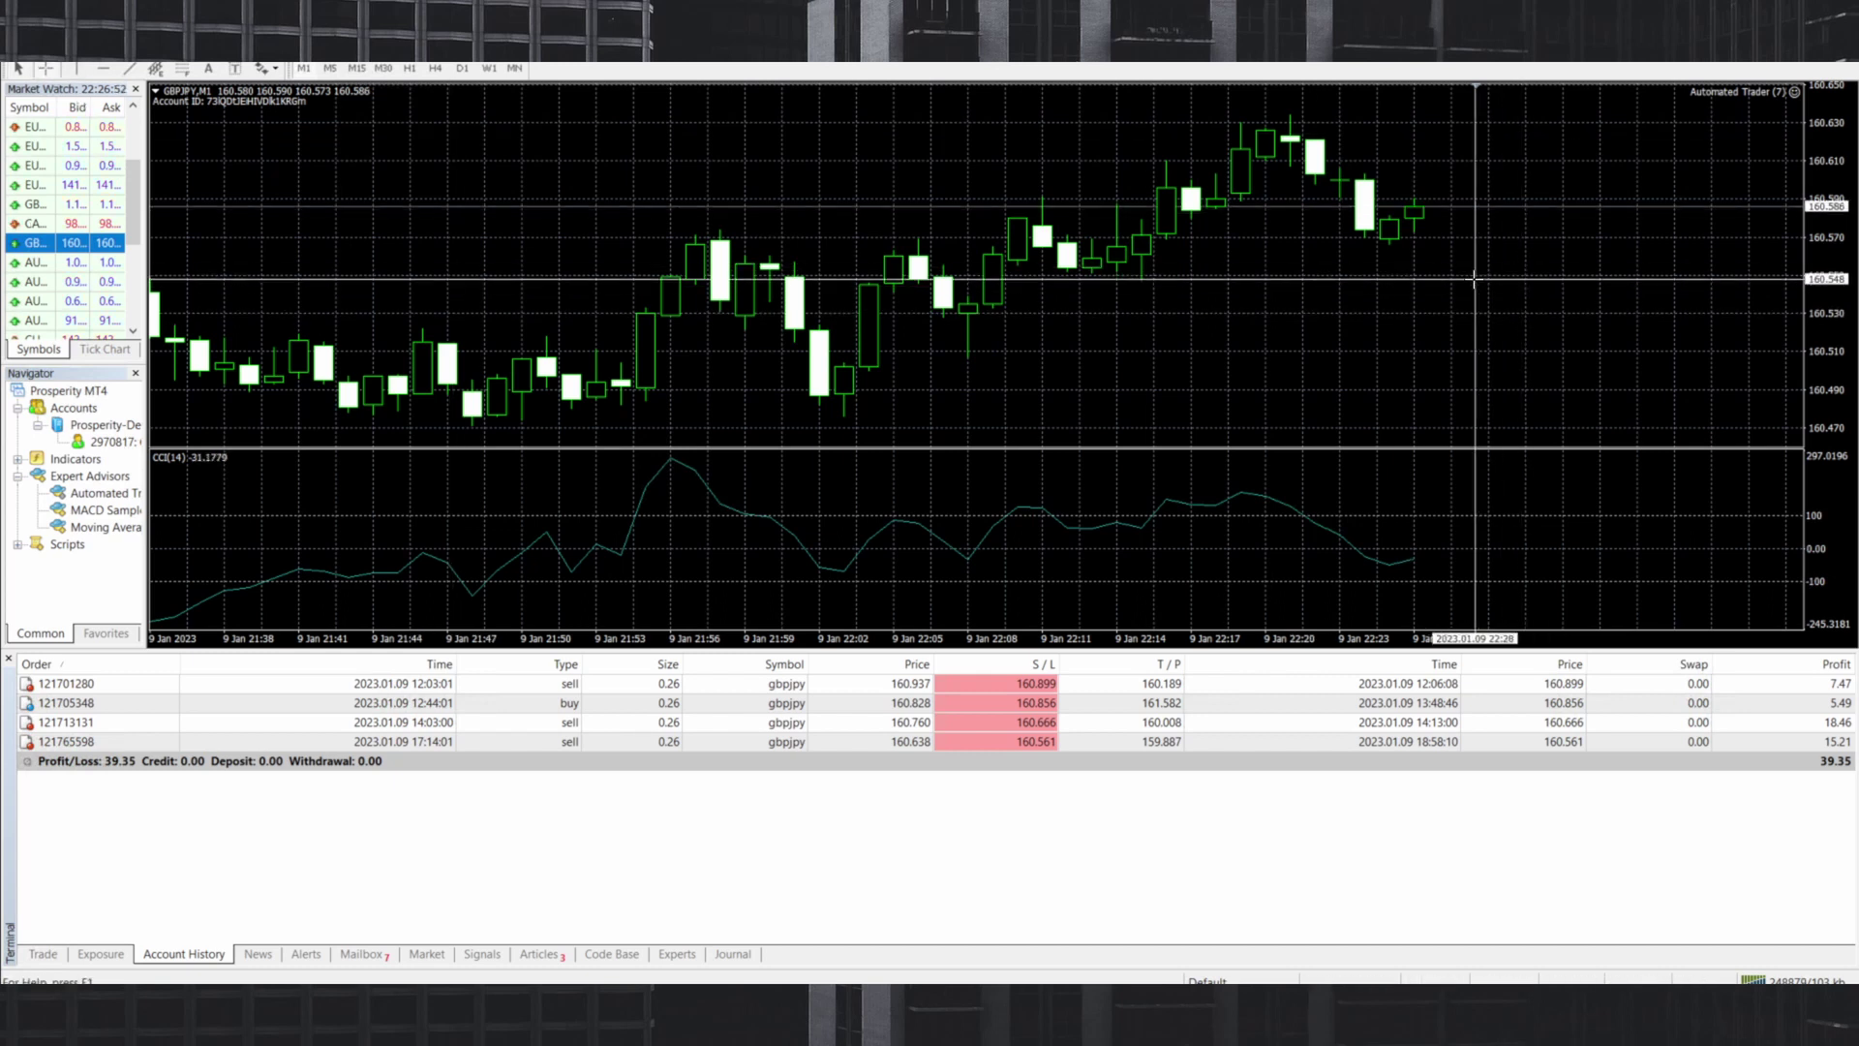
drag(1491, 280, 1516, 354)
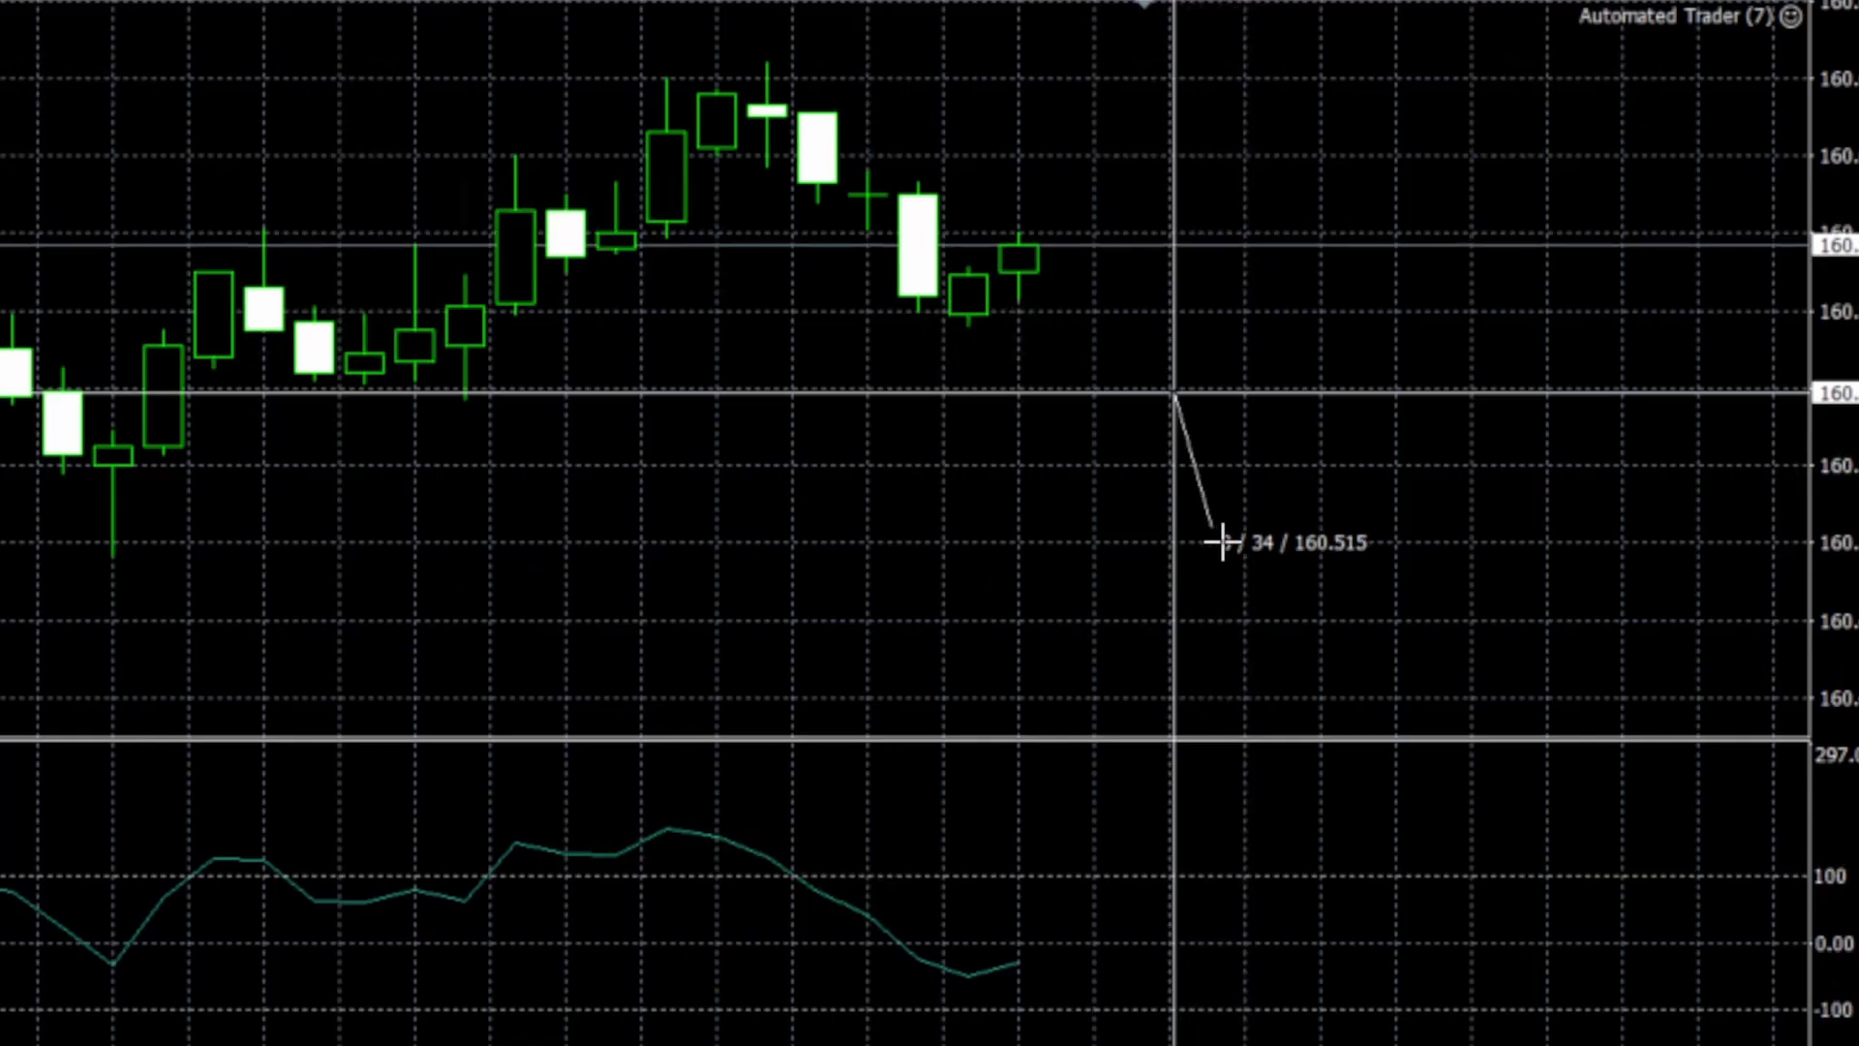
drag(1222, 542, 1220, 545)
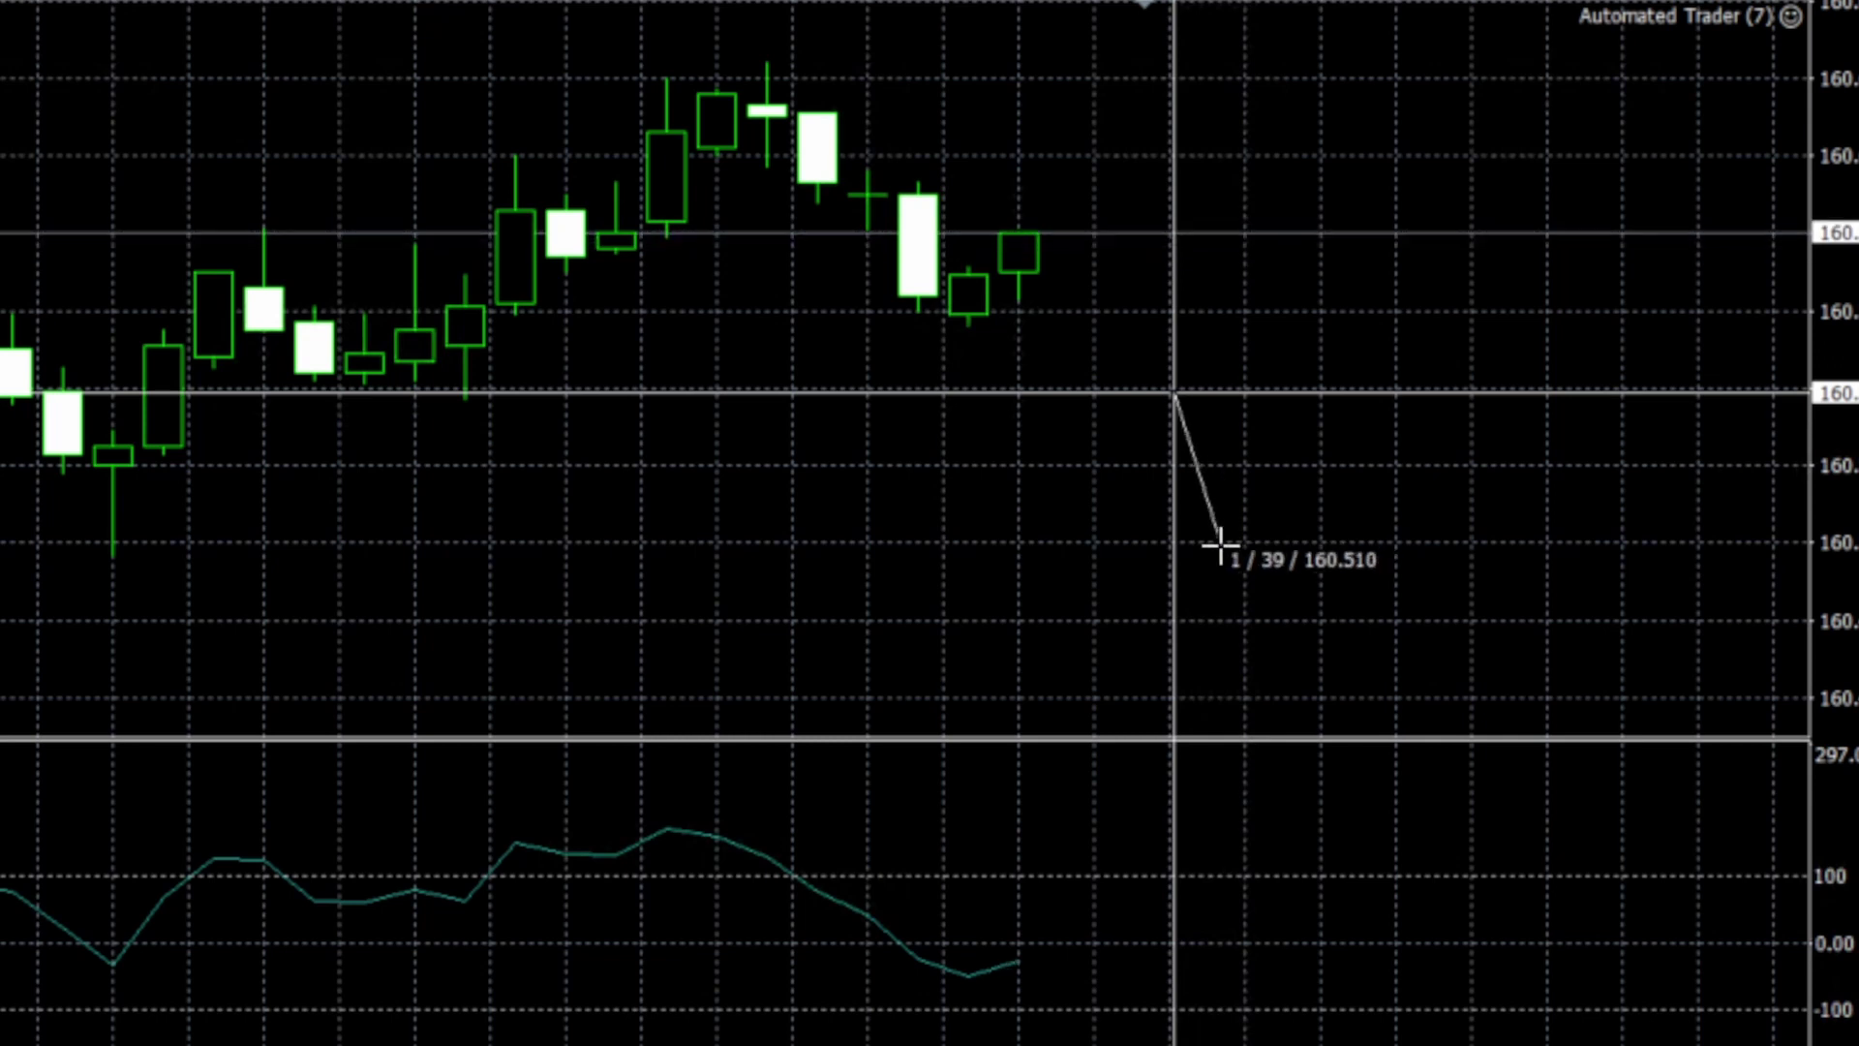
drag(1220, 545, 1205, 550)
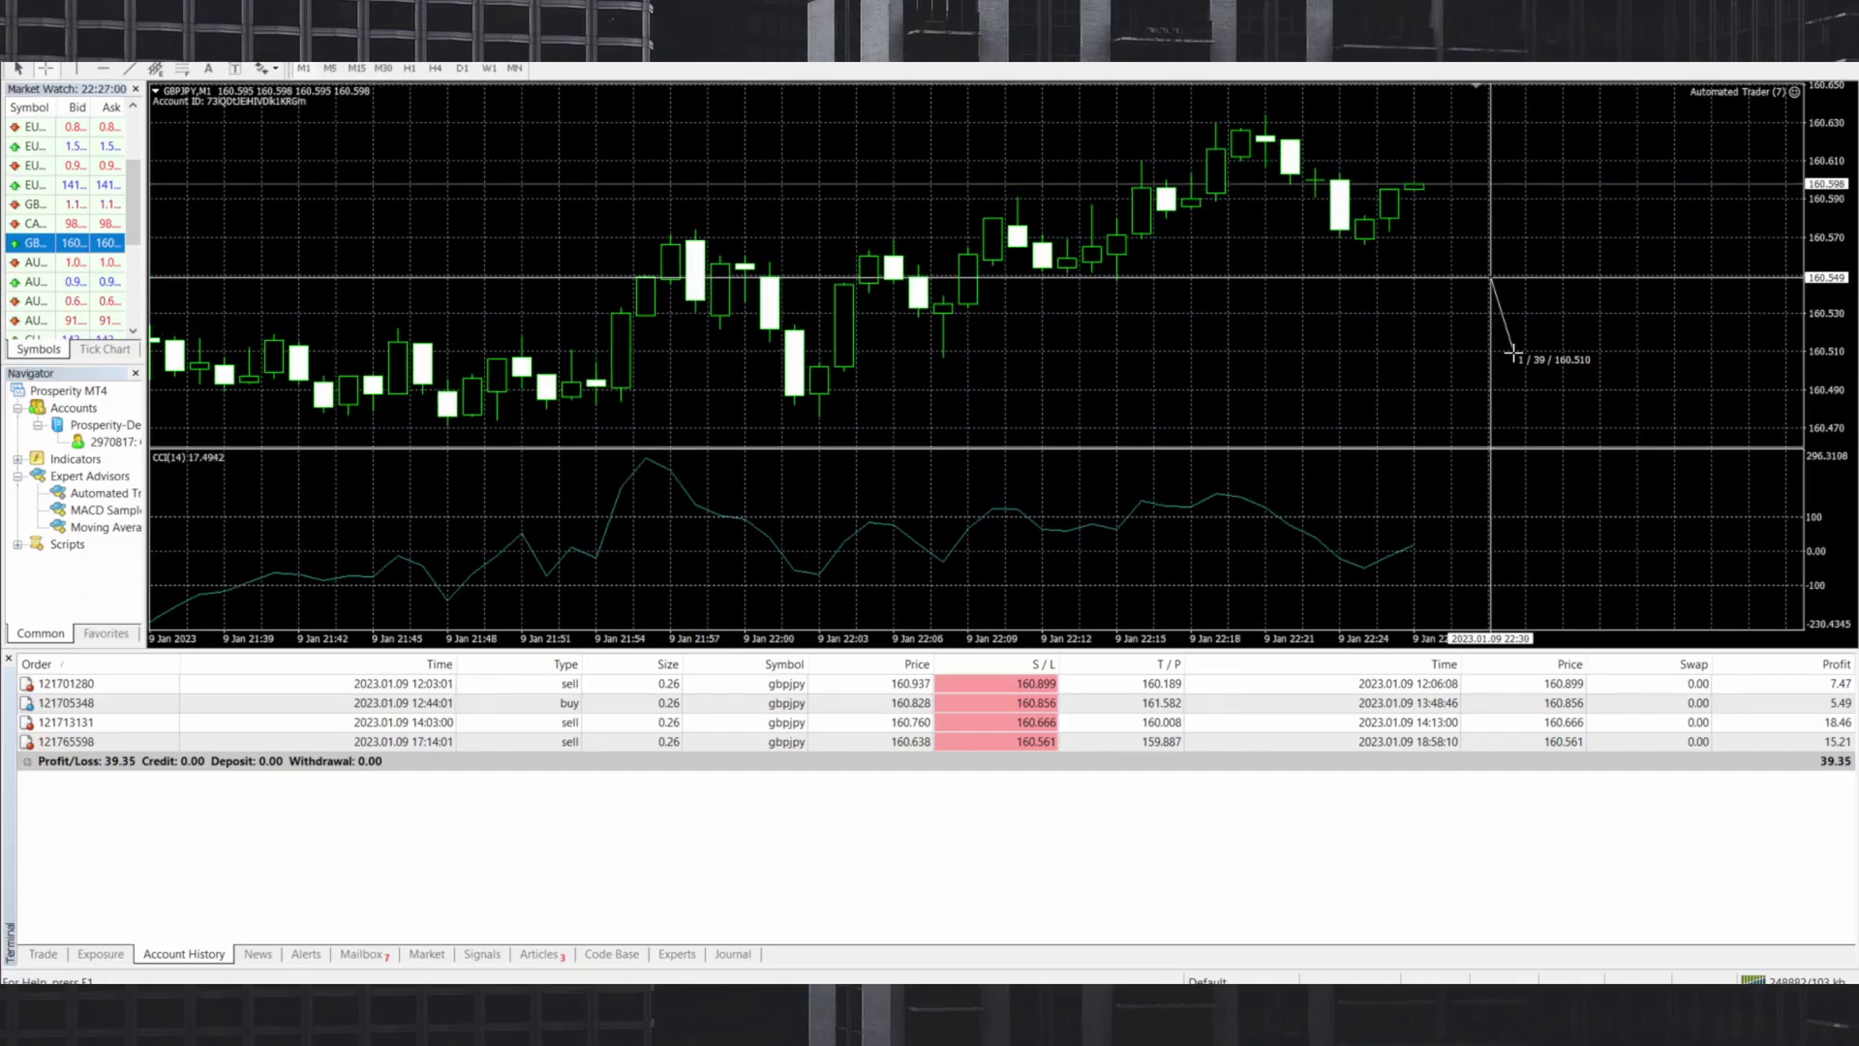
drag(1506, 357, 1515, 438)
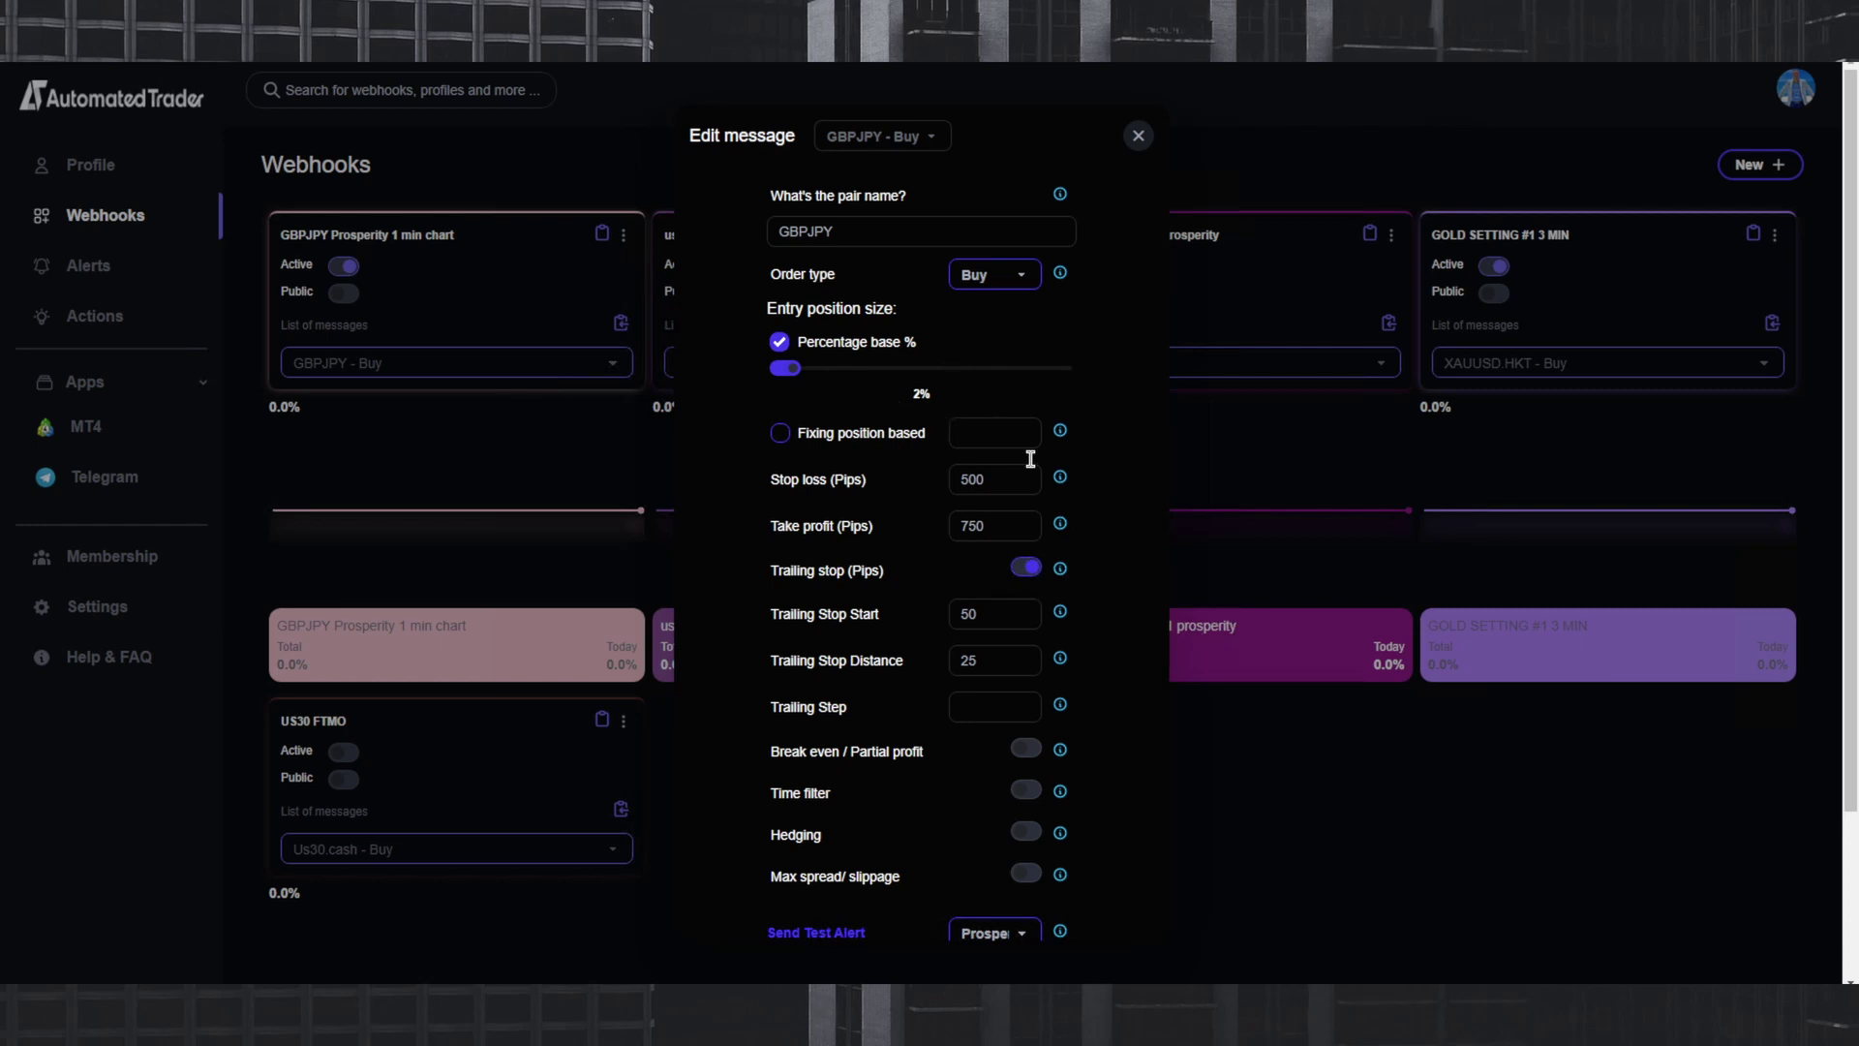
Select the stop loss value in the GBPJPY - Buy message on the Automated Trader webhooks page.
click(990, 475)
key(ctrl+a)
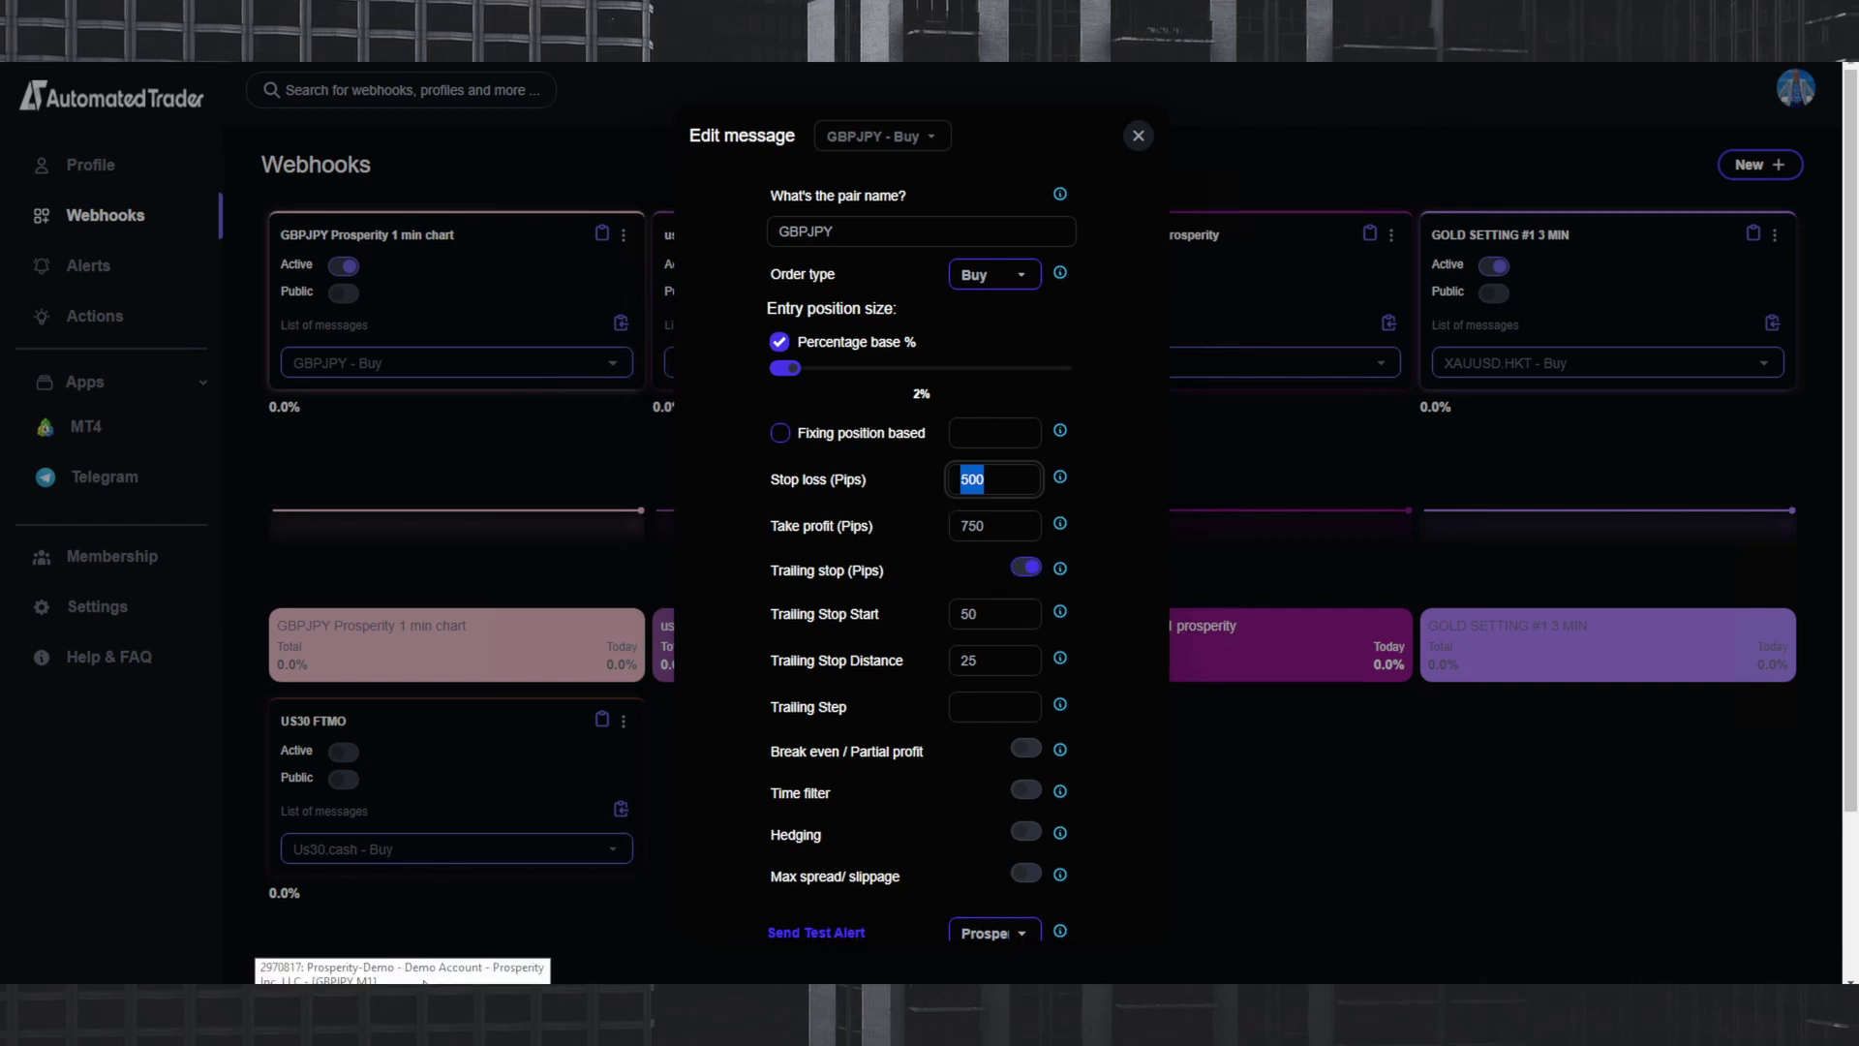
Switch to the Prosperity MT4 terminal and draw a horizontal line at about 160.520 on the GBPJPY M1 chart.
click(257, 980)
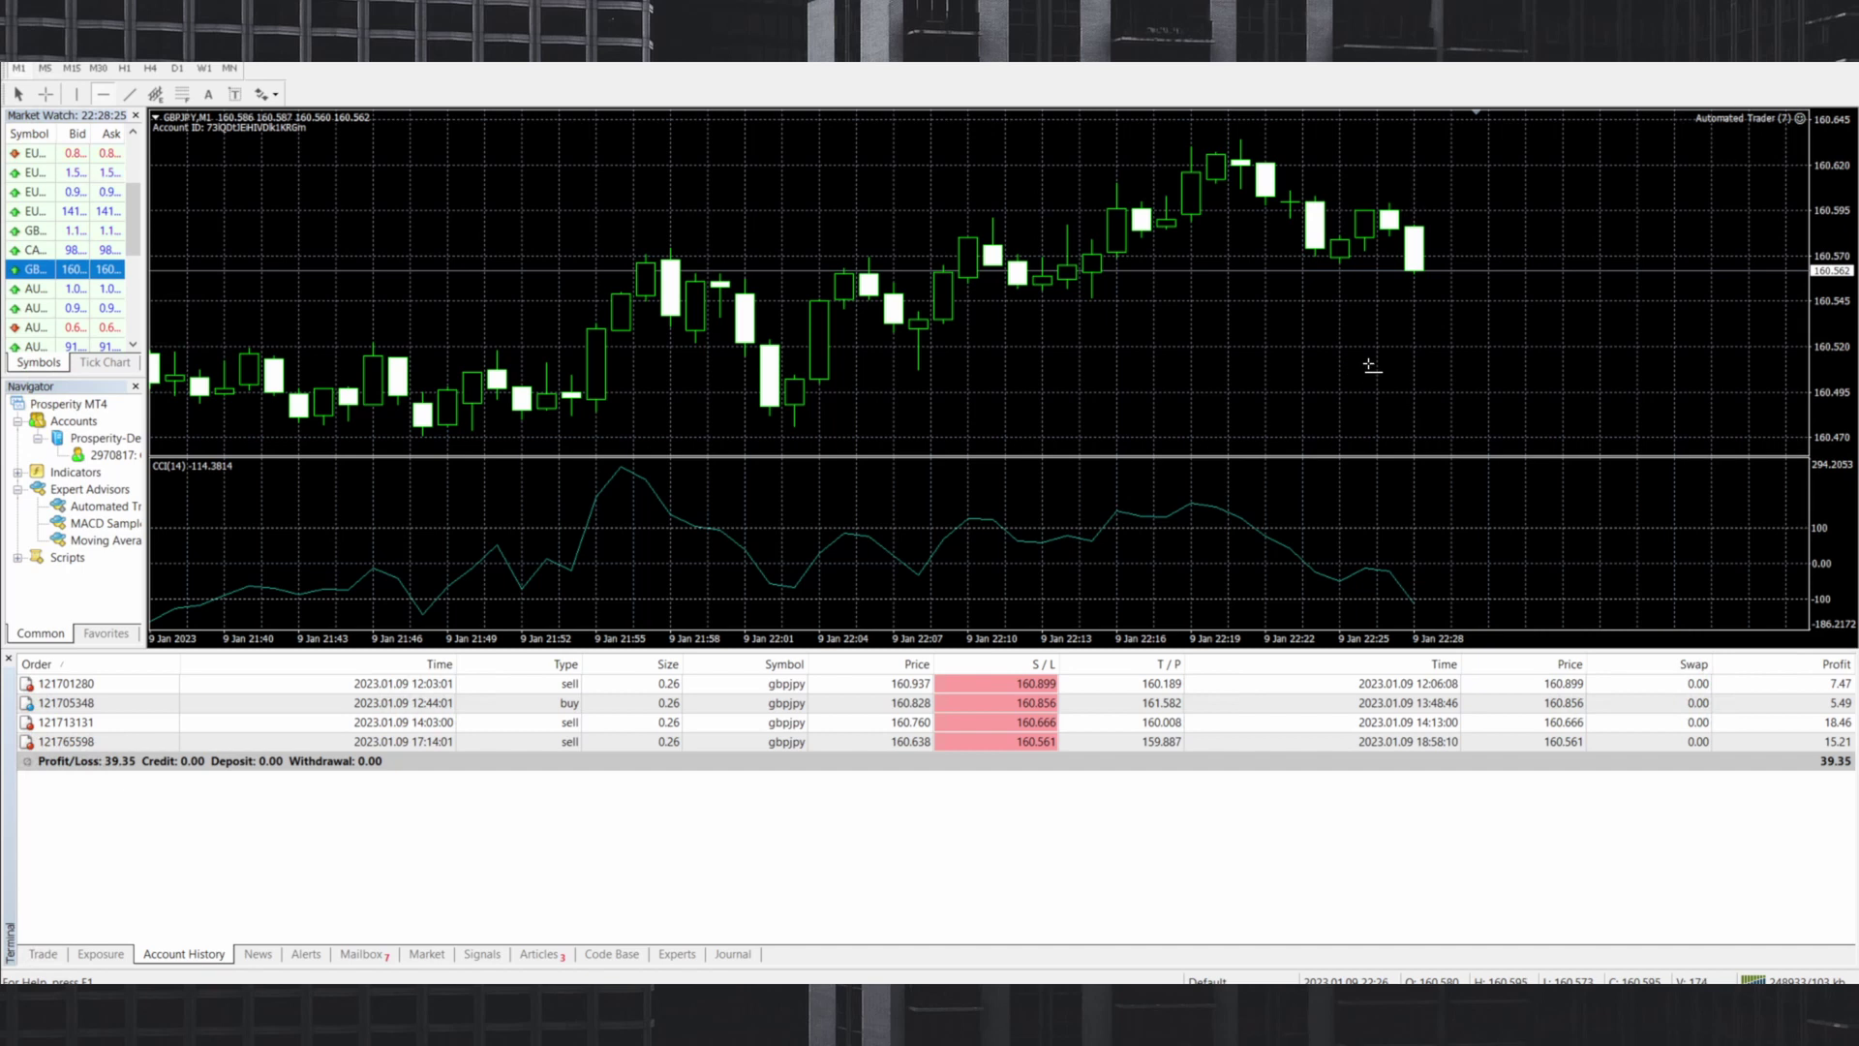
click(1586, 343)
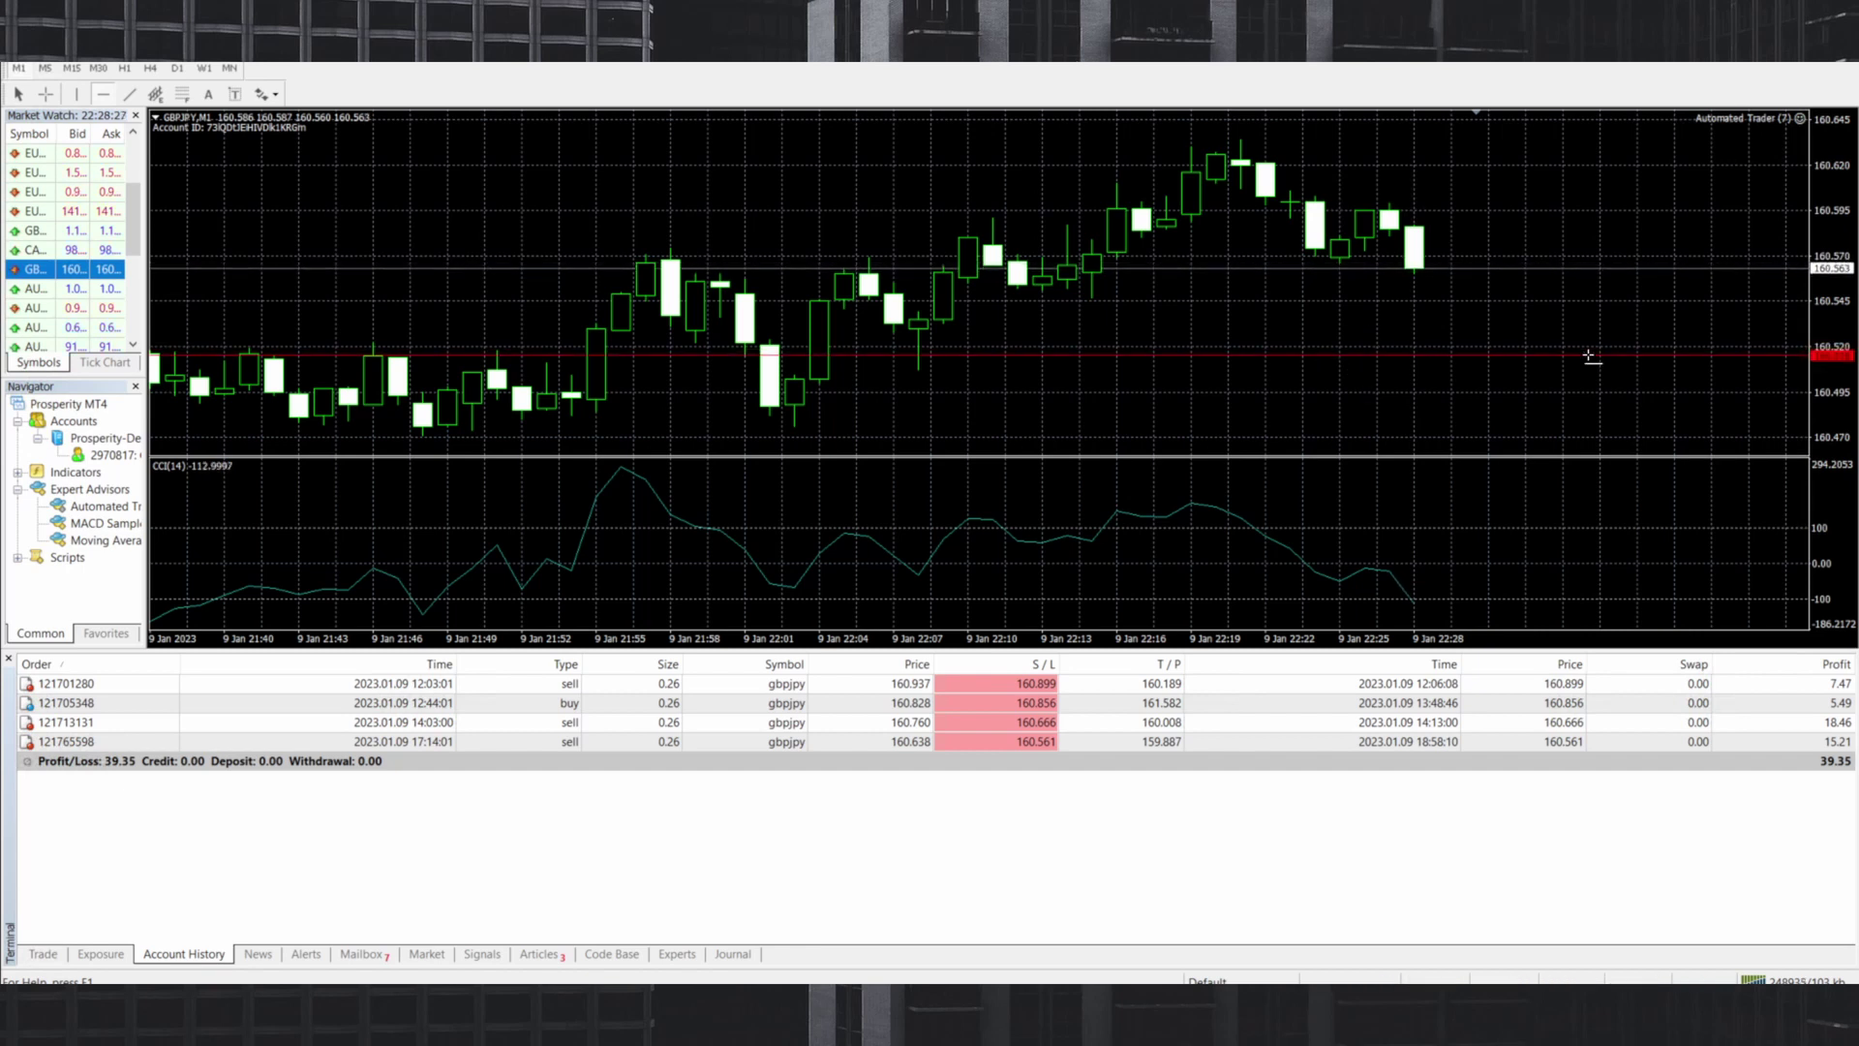
drag(1586, 340, 1593, 346)
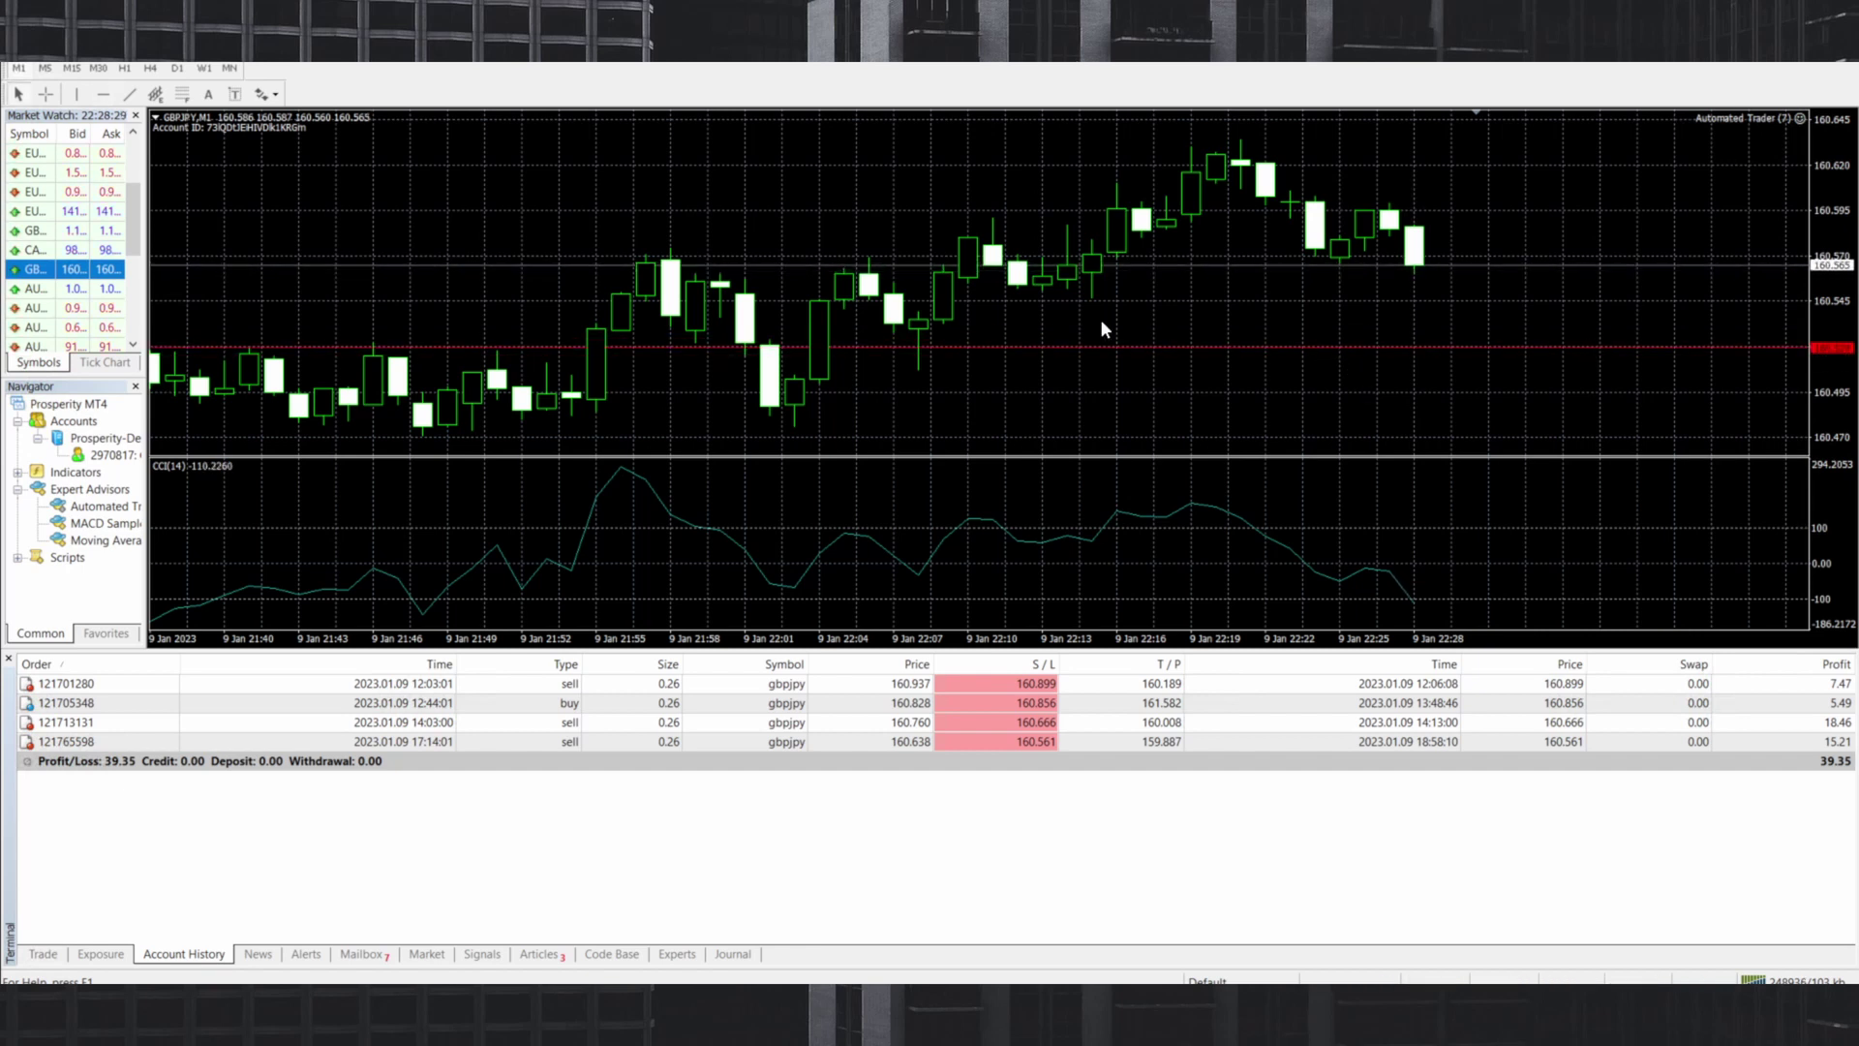
Measure the price distance beside the latest GBPJPY candle down to the horizontal line with the crosshair, and a longer distance below that line.
click(45, 94)
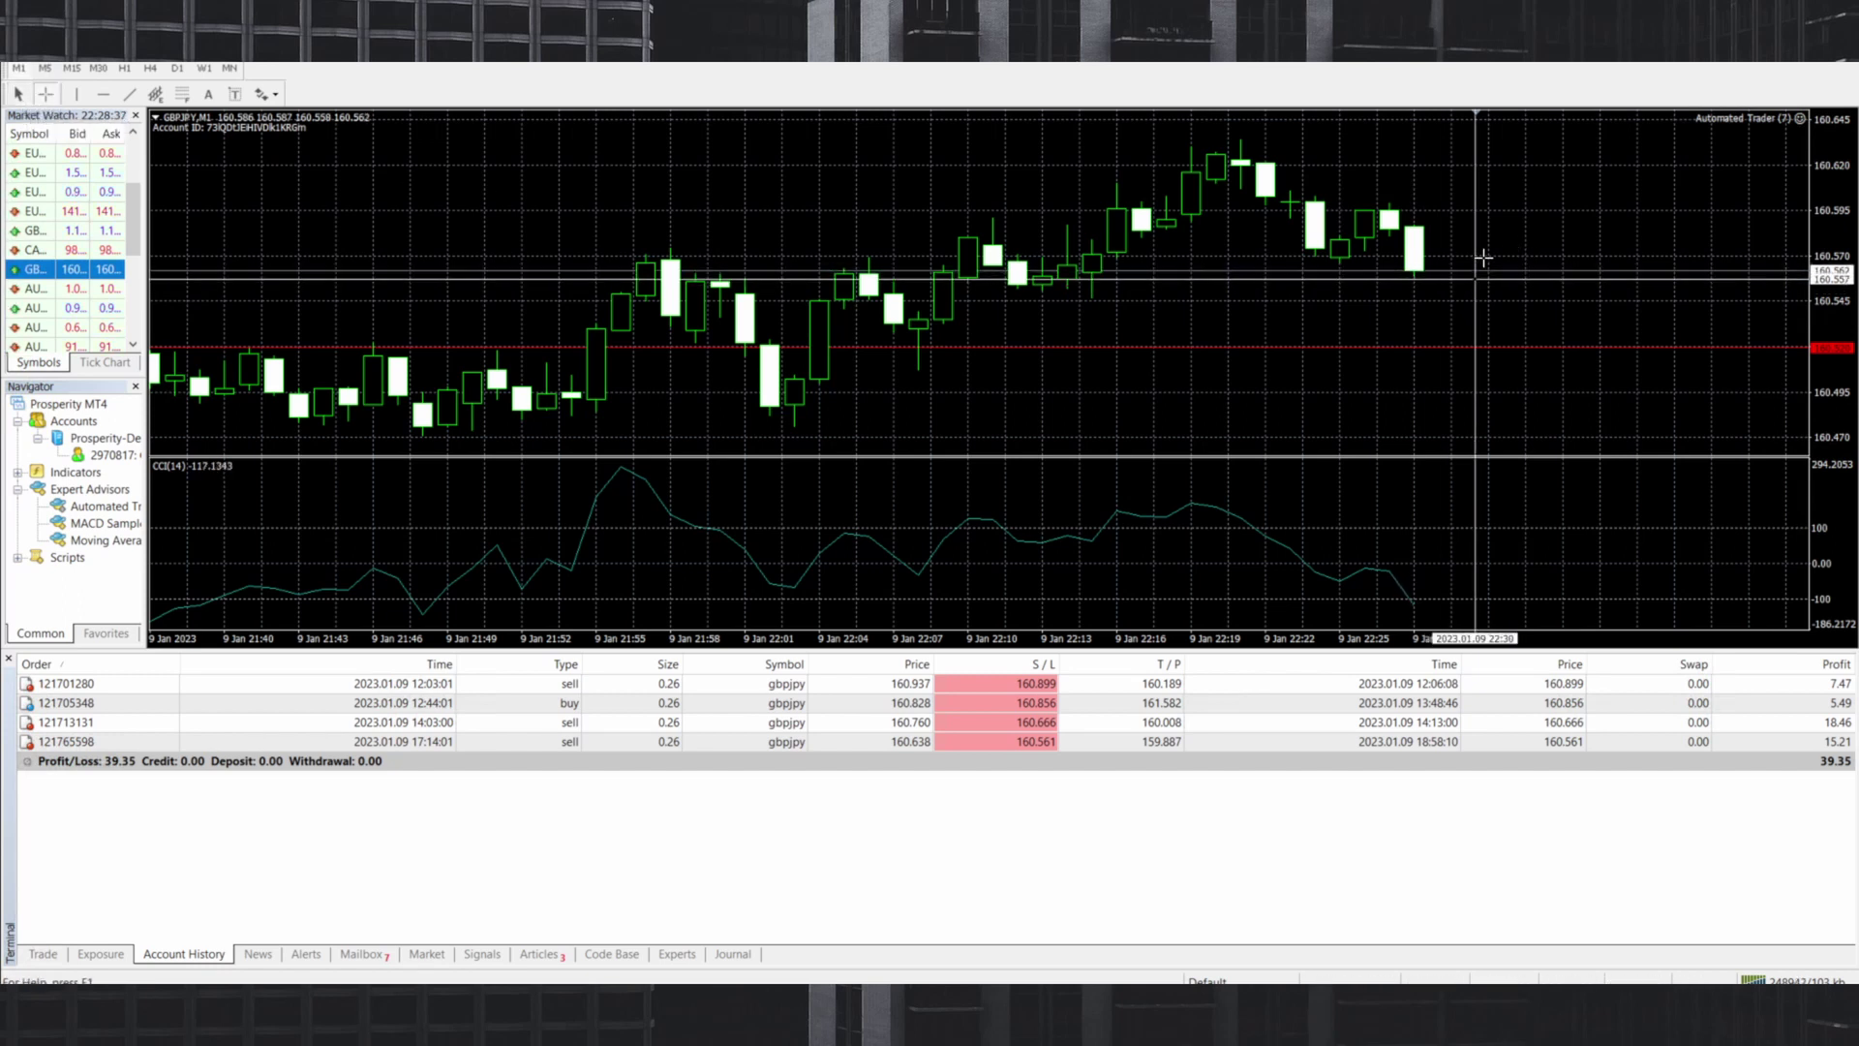
drag(1484, 256, 1488, 351)
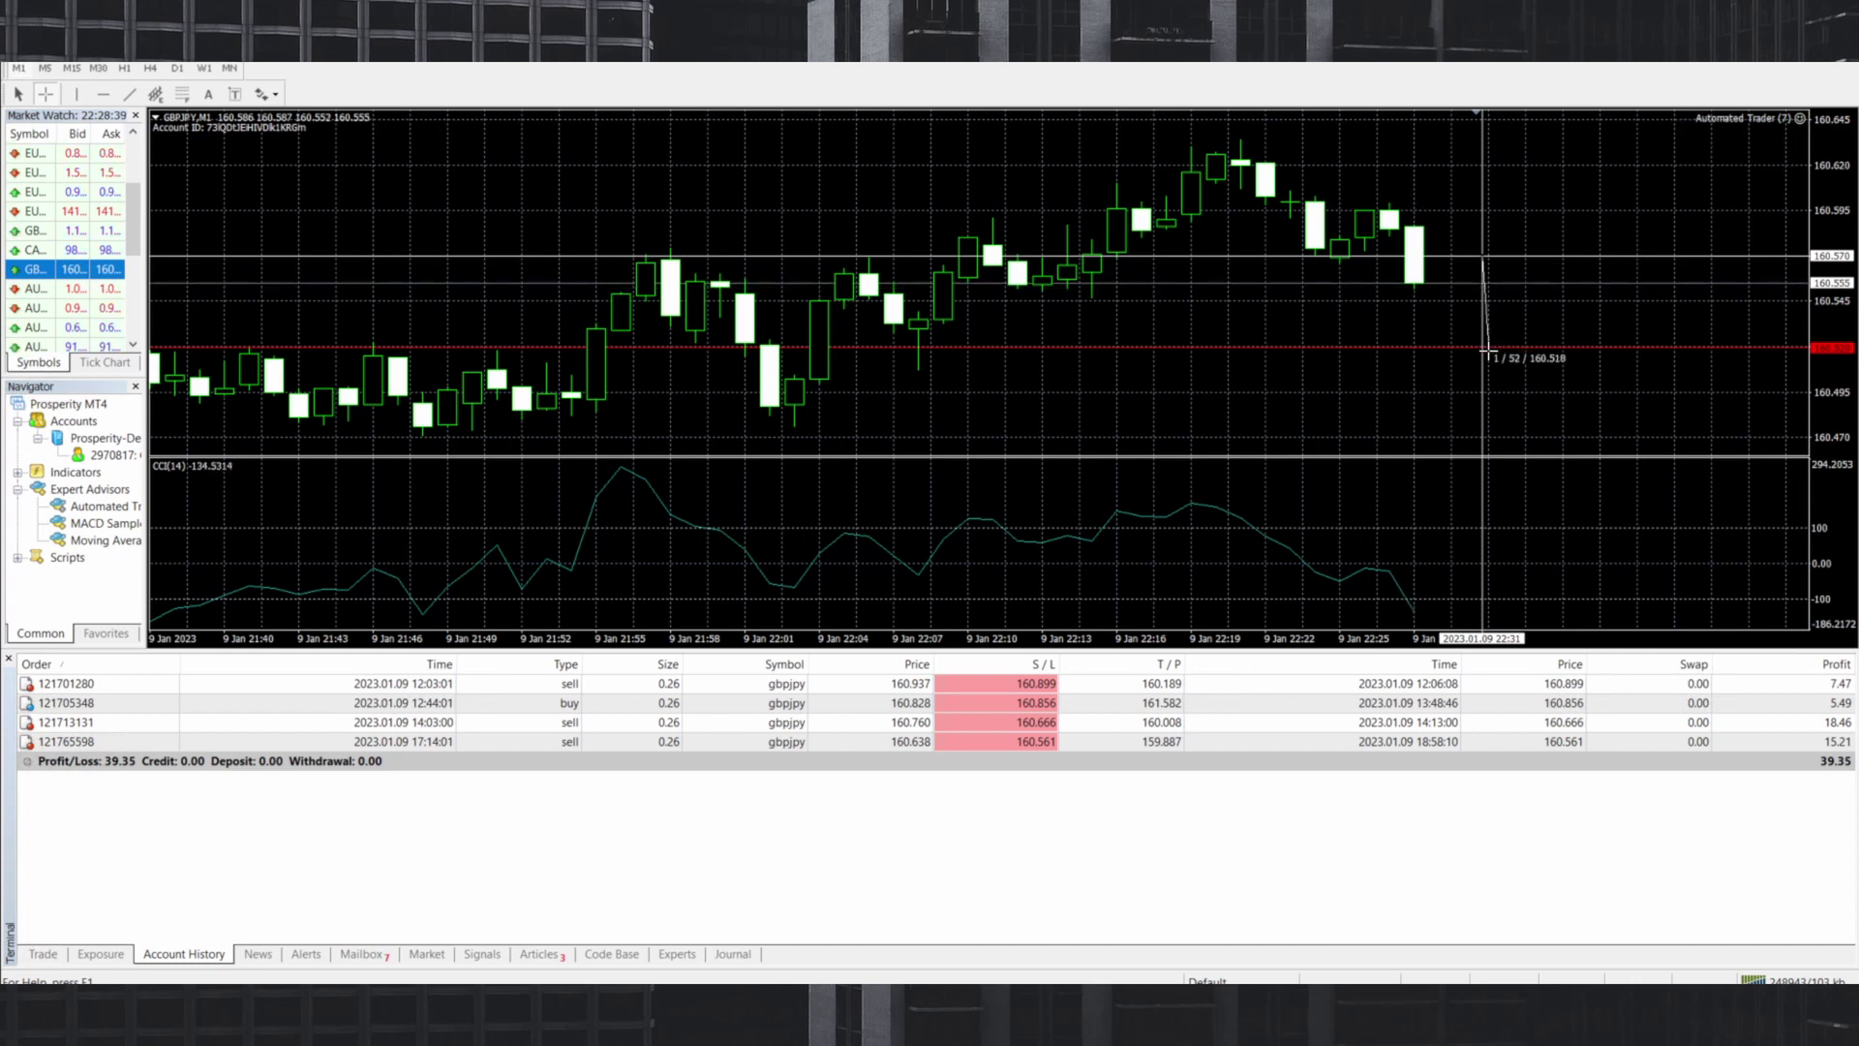
drag(1488, 351, 1488, 351)
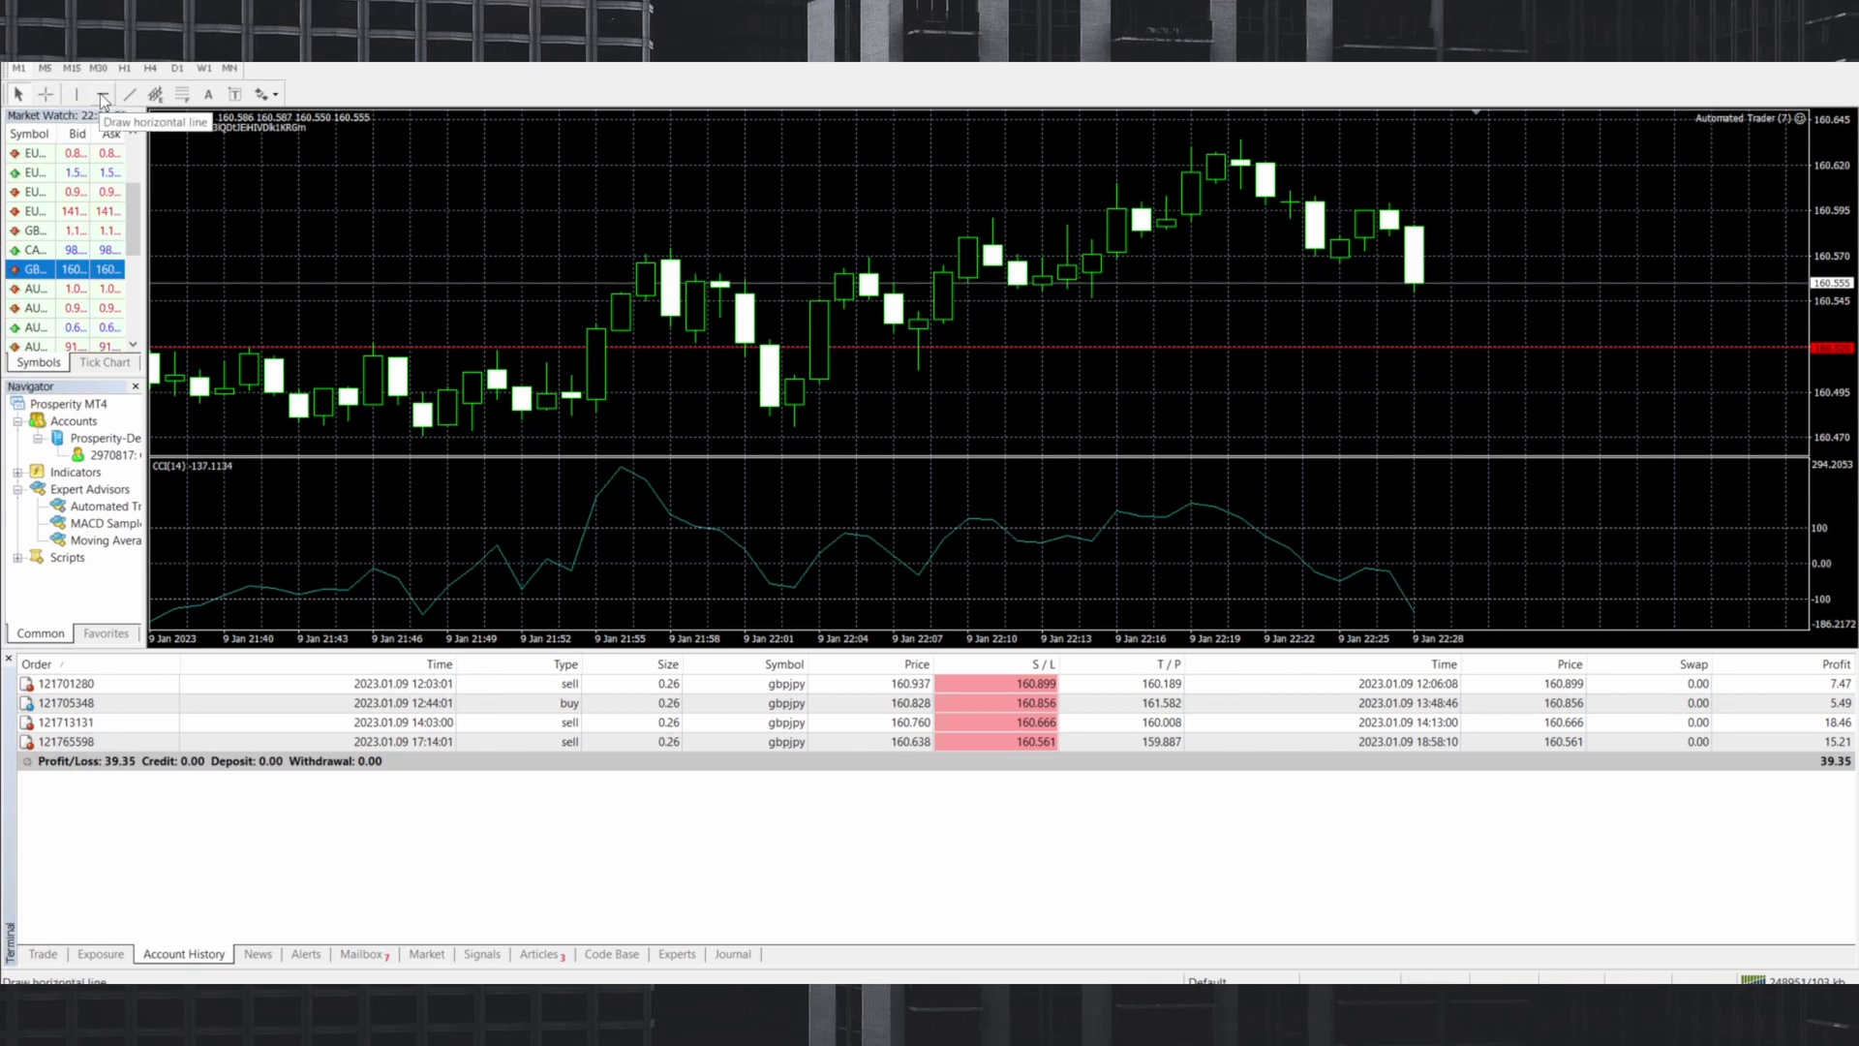
middle_click(1456, 283)
drag(1455, 283, 1465, 412)
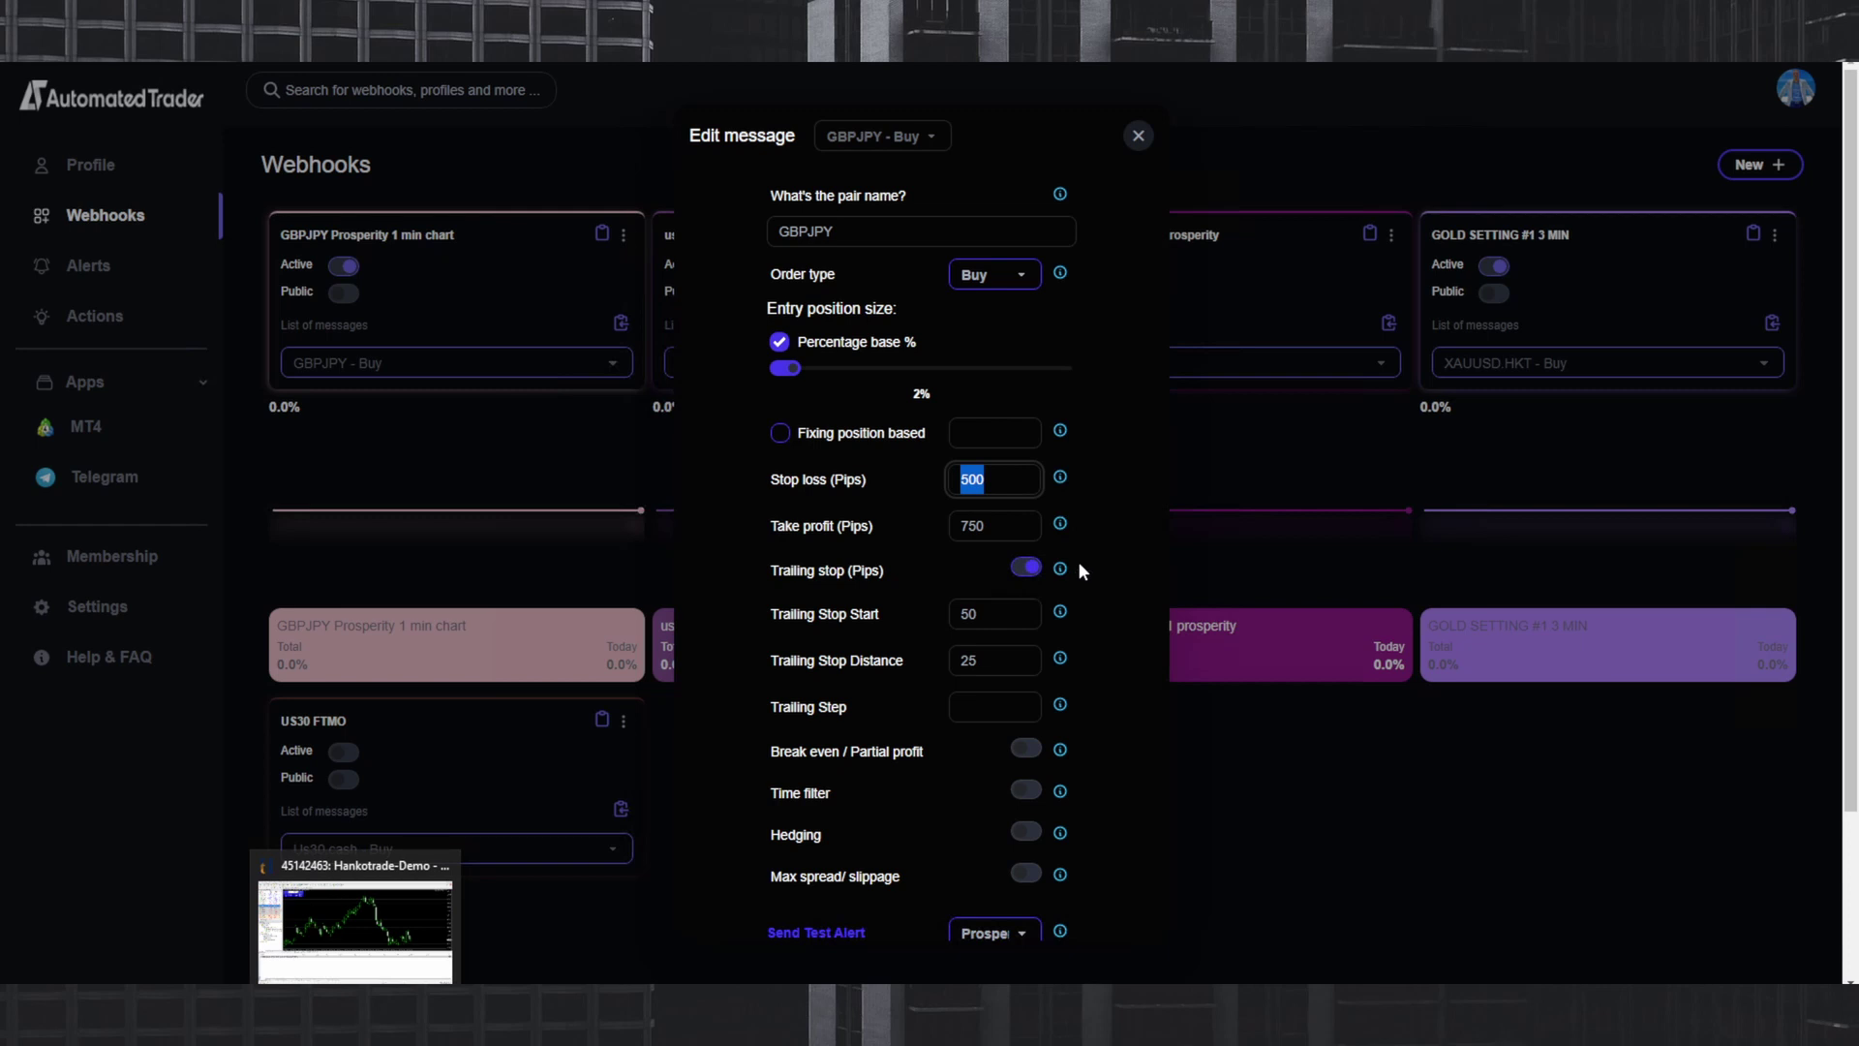
Toggle Break even / Partial profit on and off in the GBPJPY - Buy message, and leave the message for the MT4 page.
click(1026, 751)
click(1027, 751)
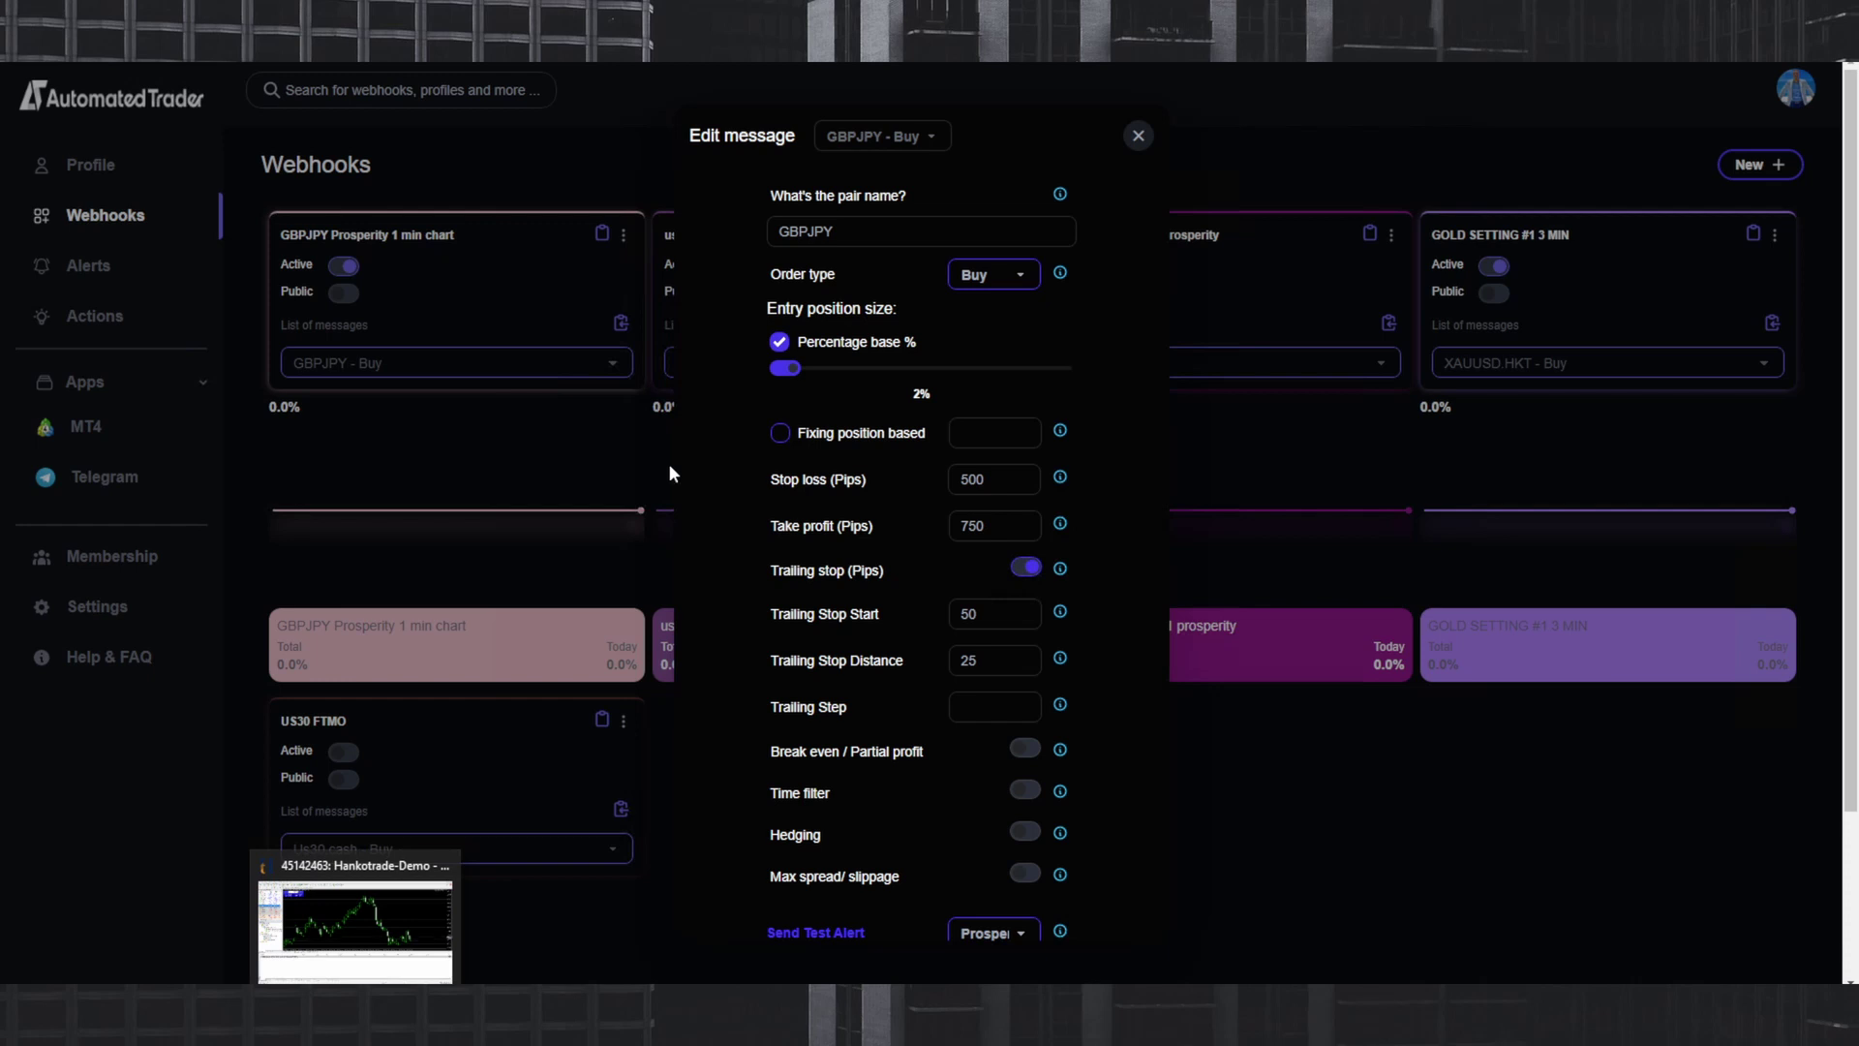
click(1140, 138)
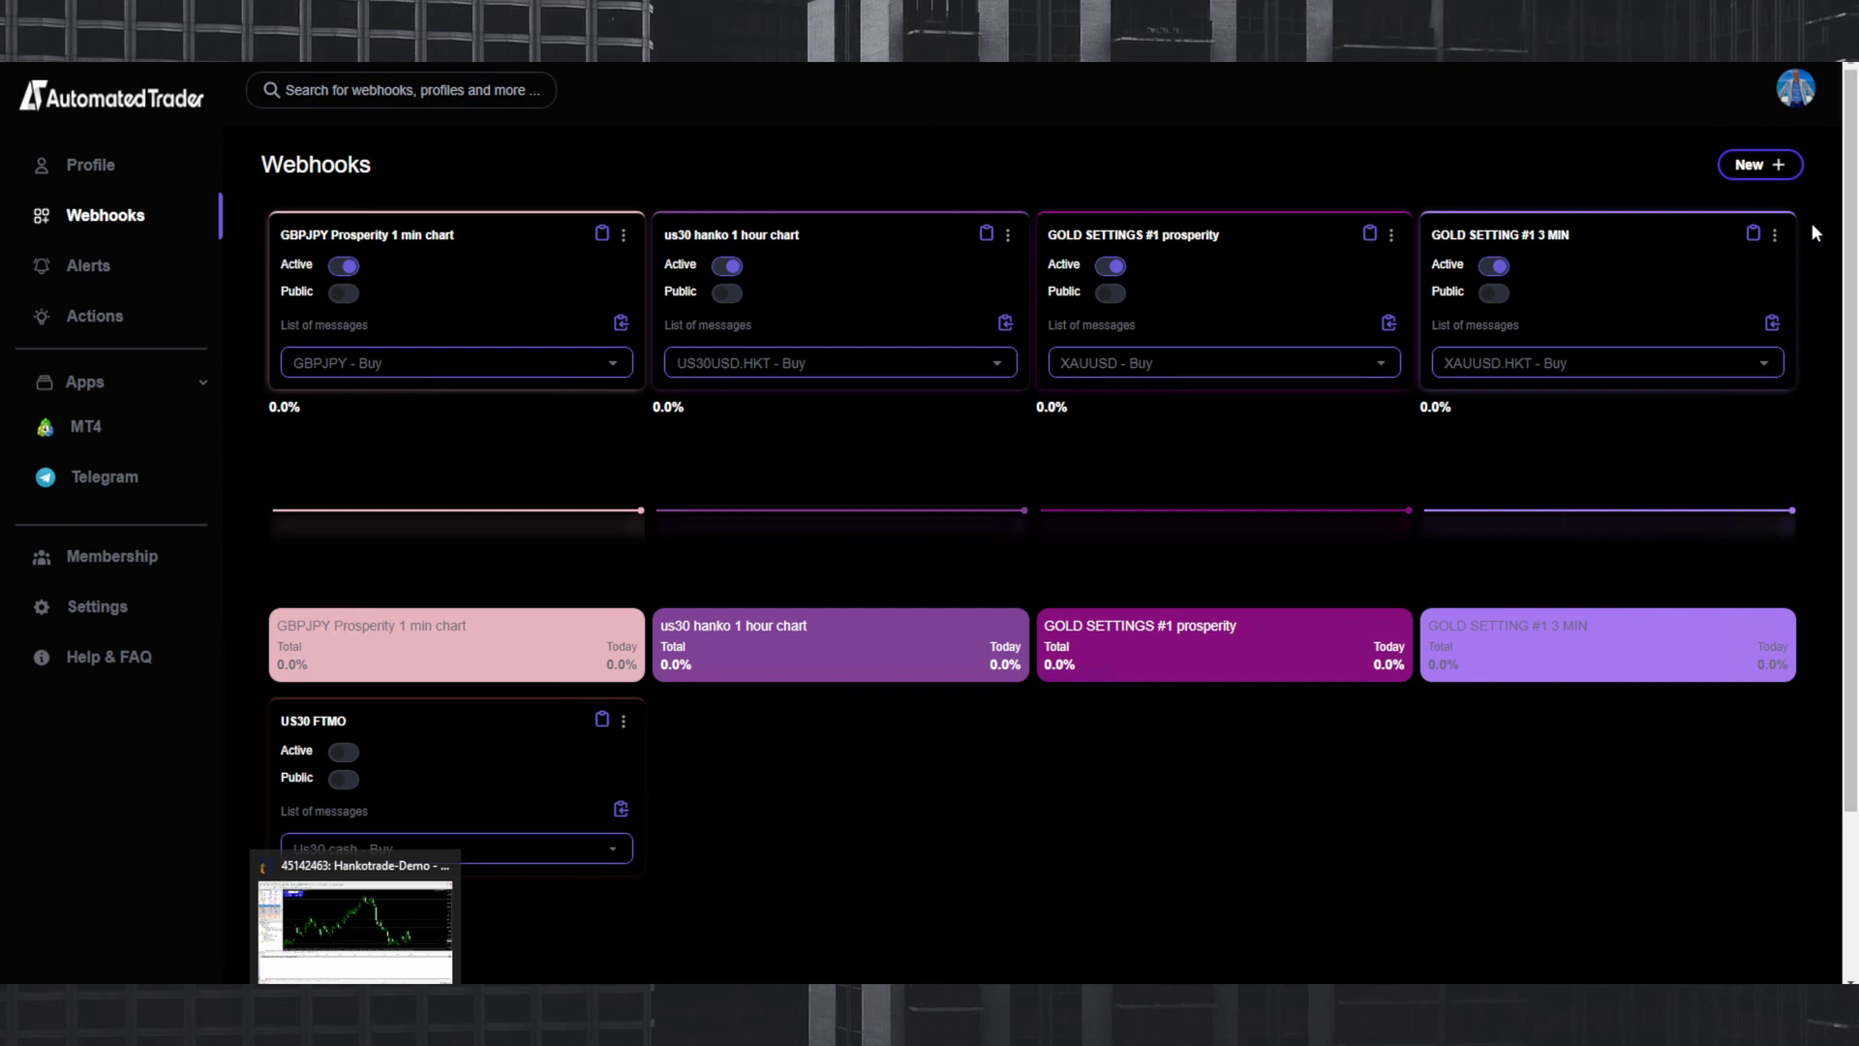
click(85, 426)
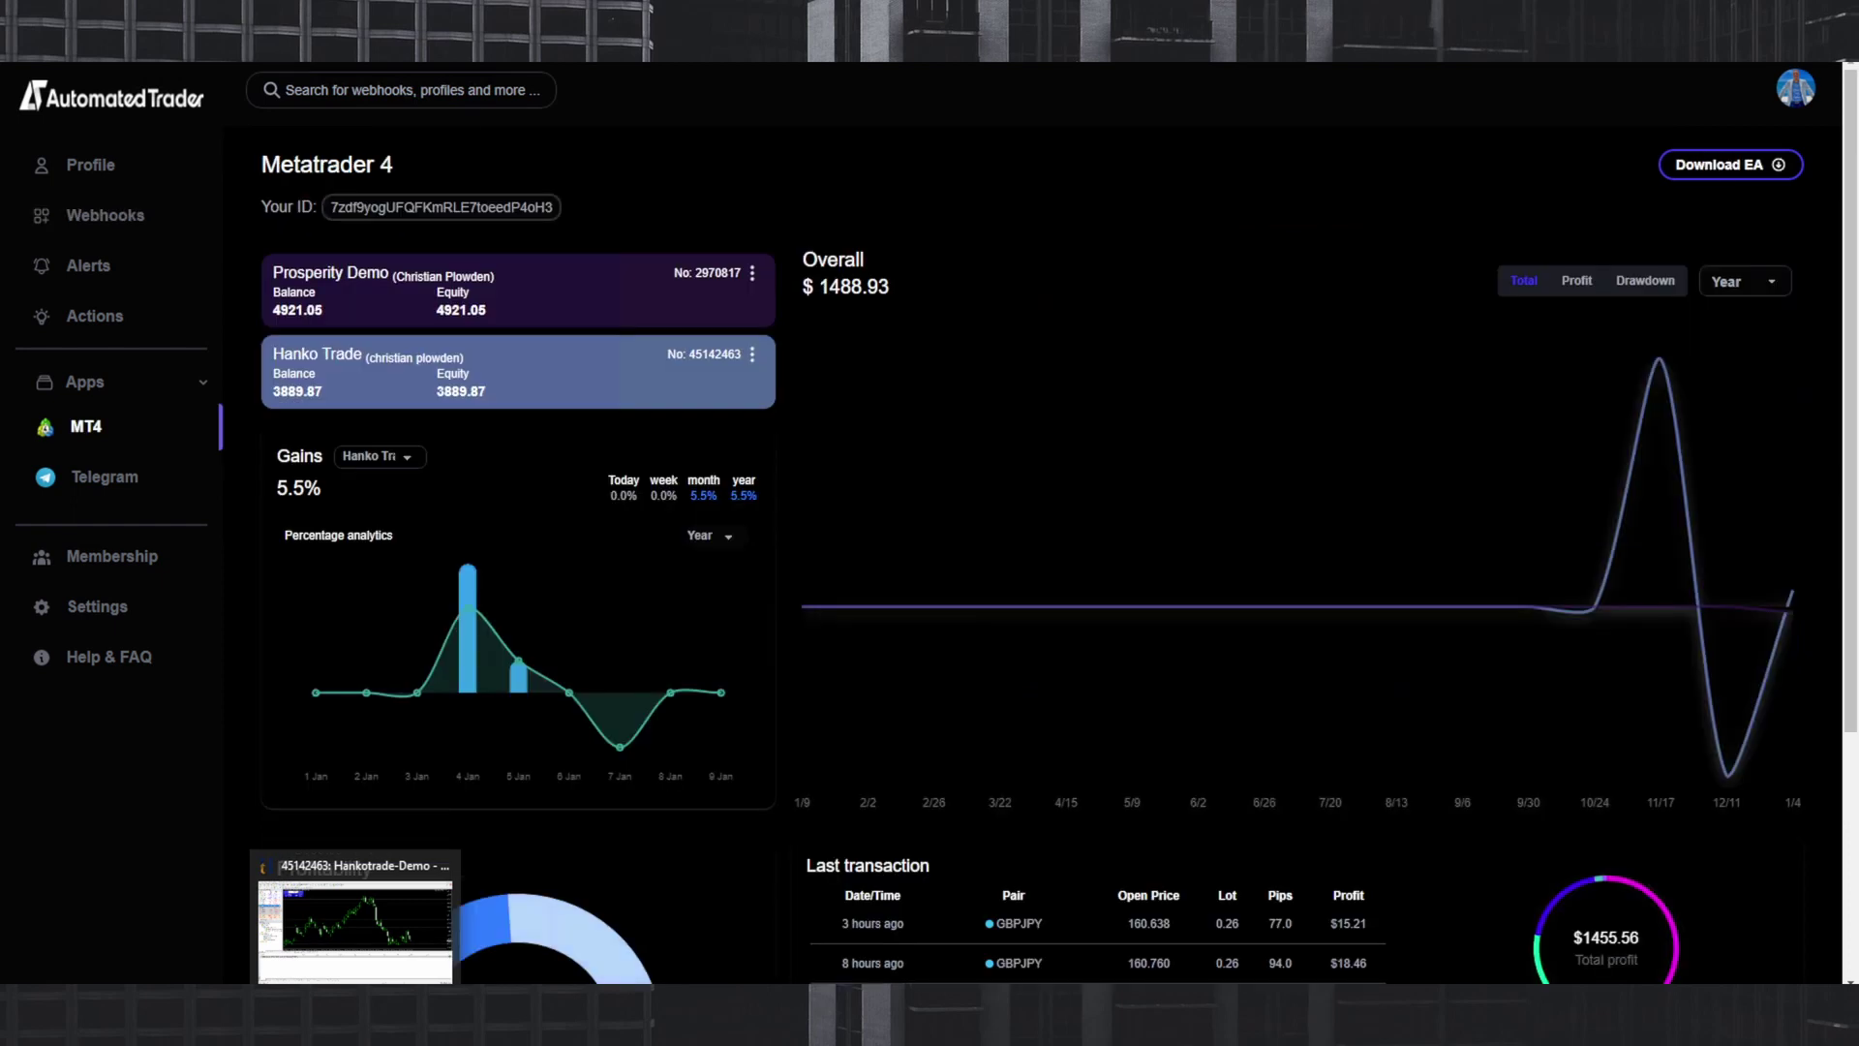
Switch to the Prosperity MT4 terminal, delete the Automated Trader expert advisor and refresh the Expert Advisors list.
click(355, 924)
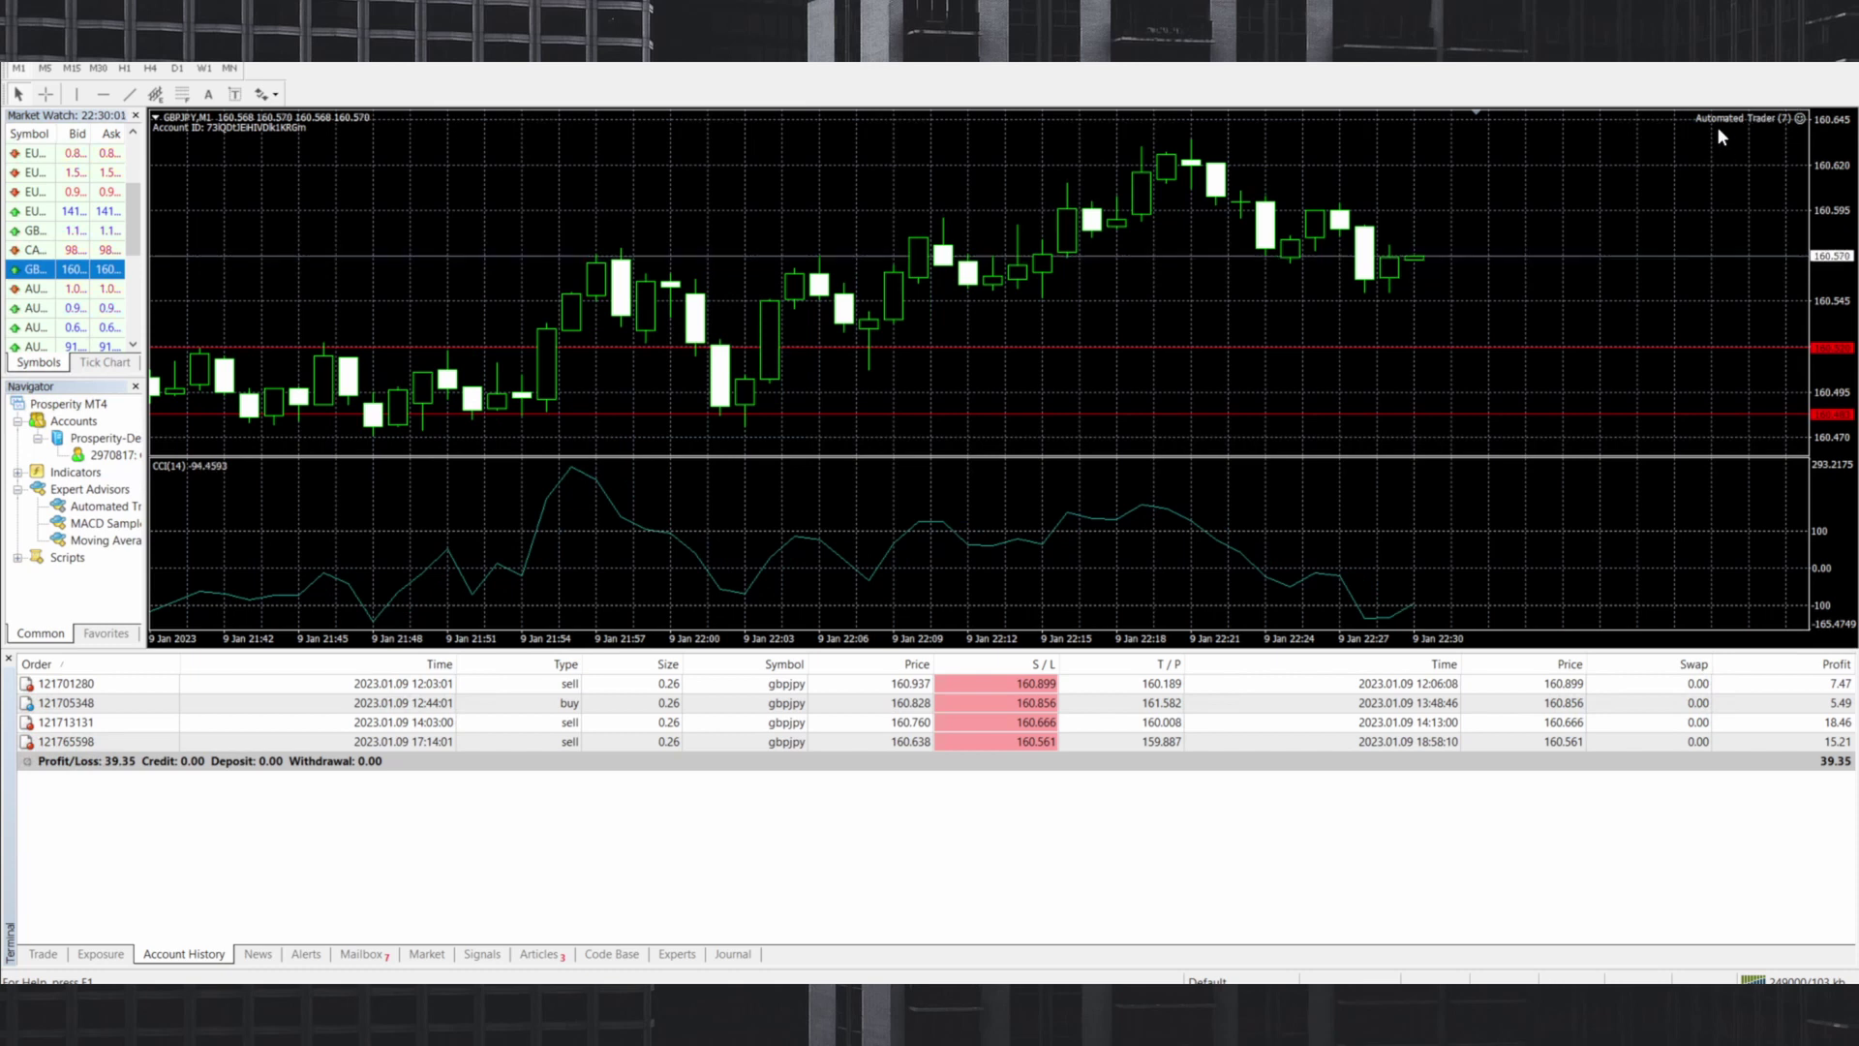
right_click(104, 512)
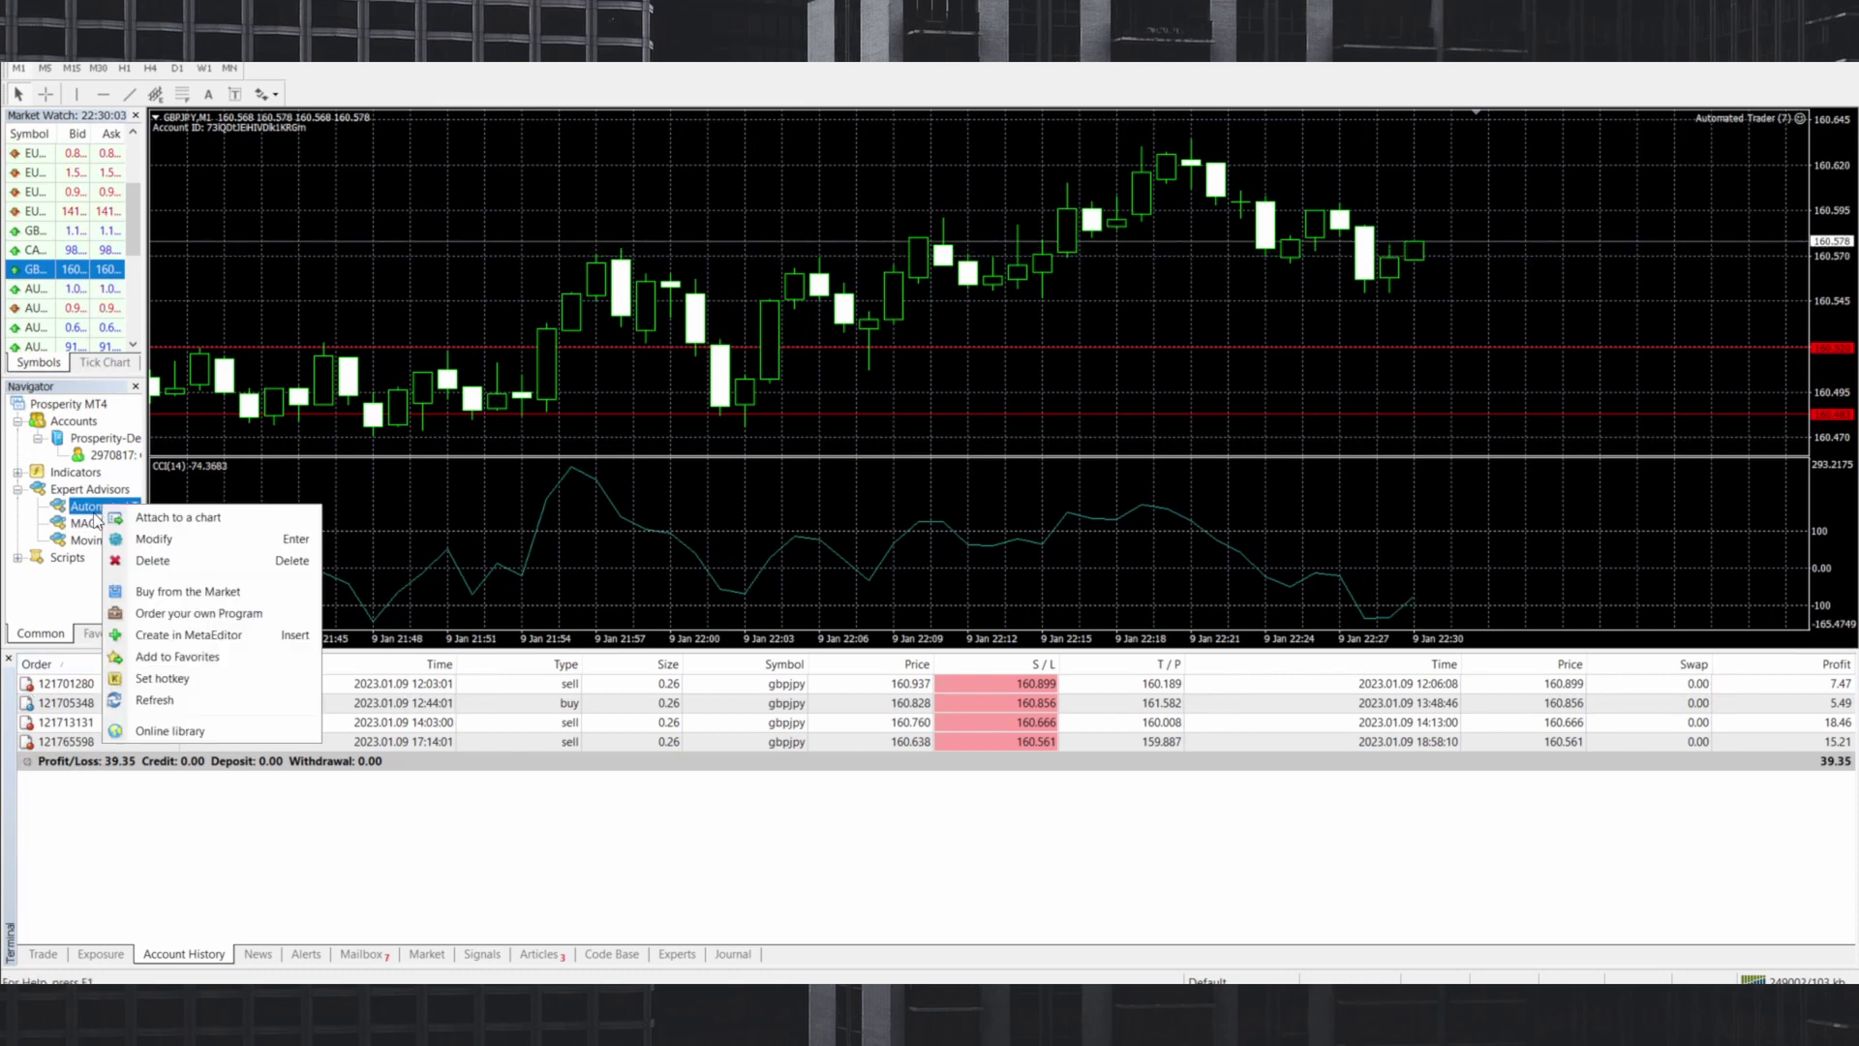
click(147, 561)
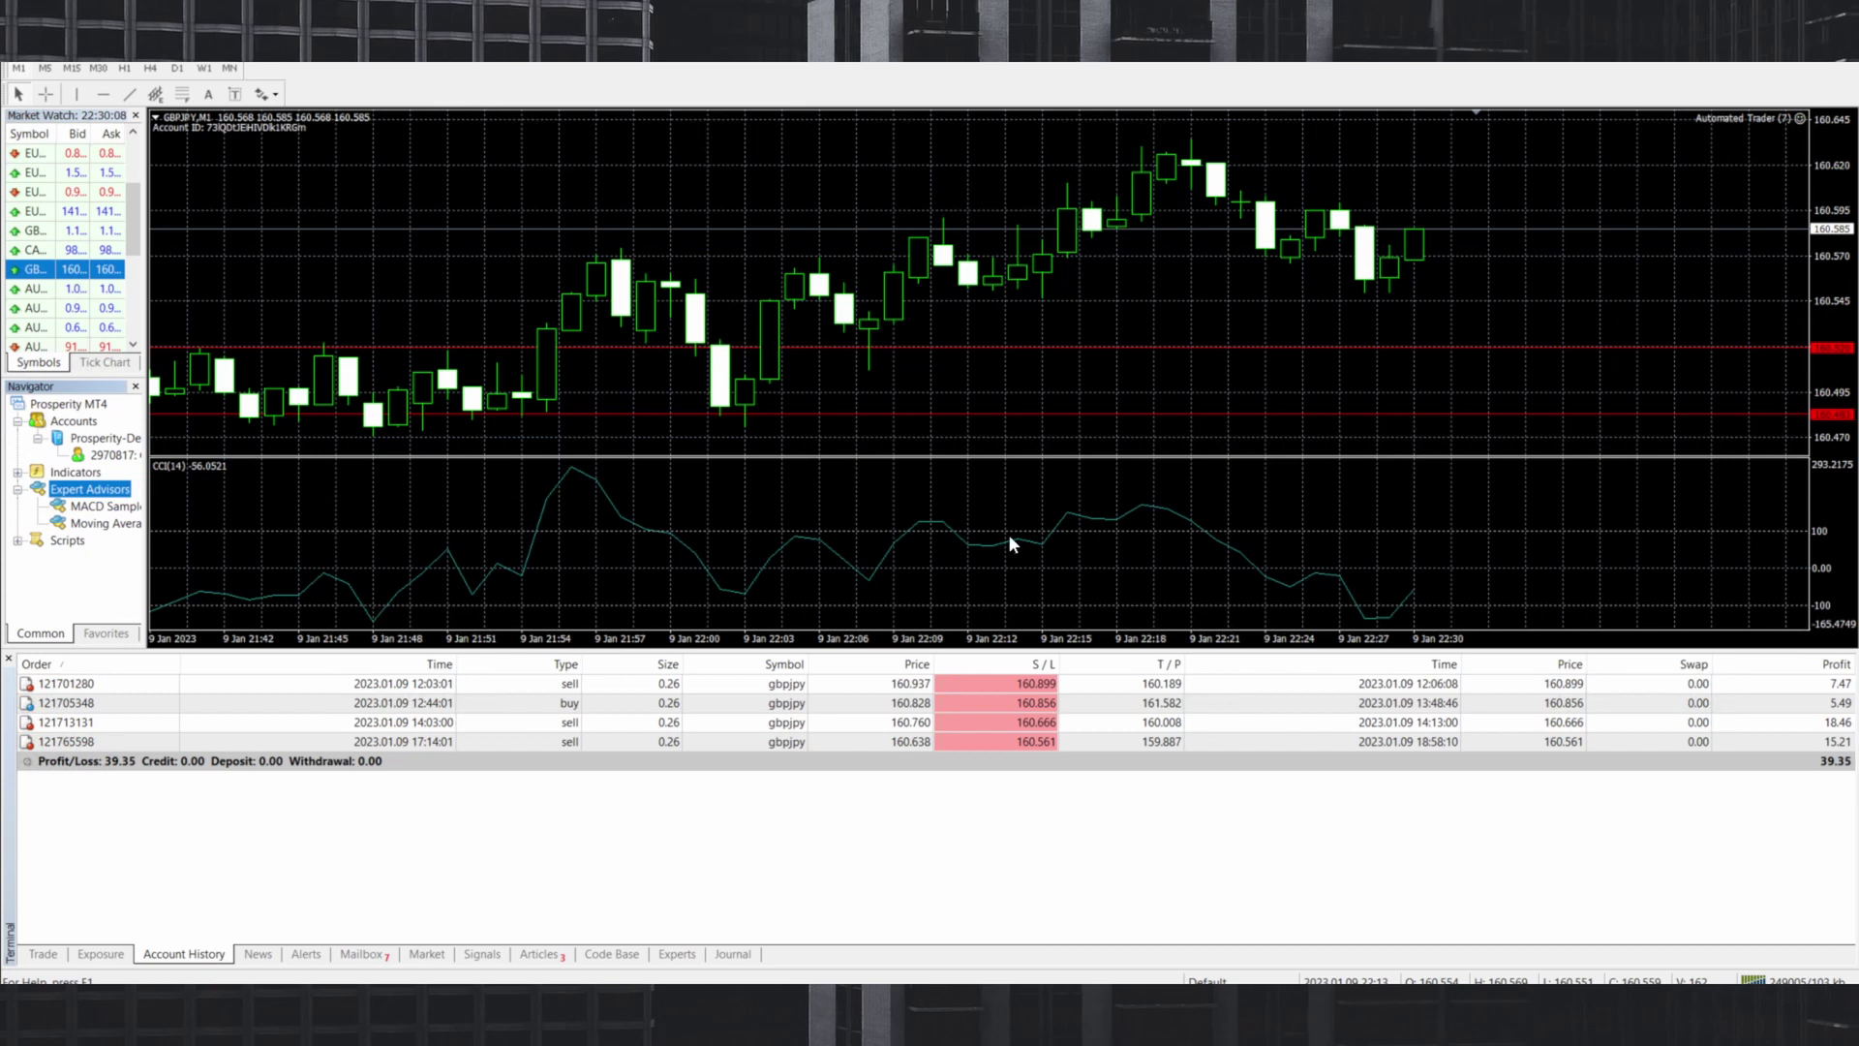
right_click(87, 489)
click(150, 567)
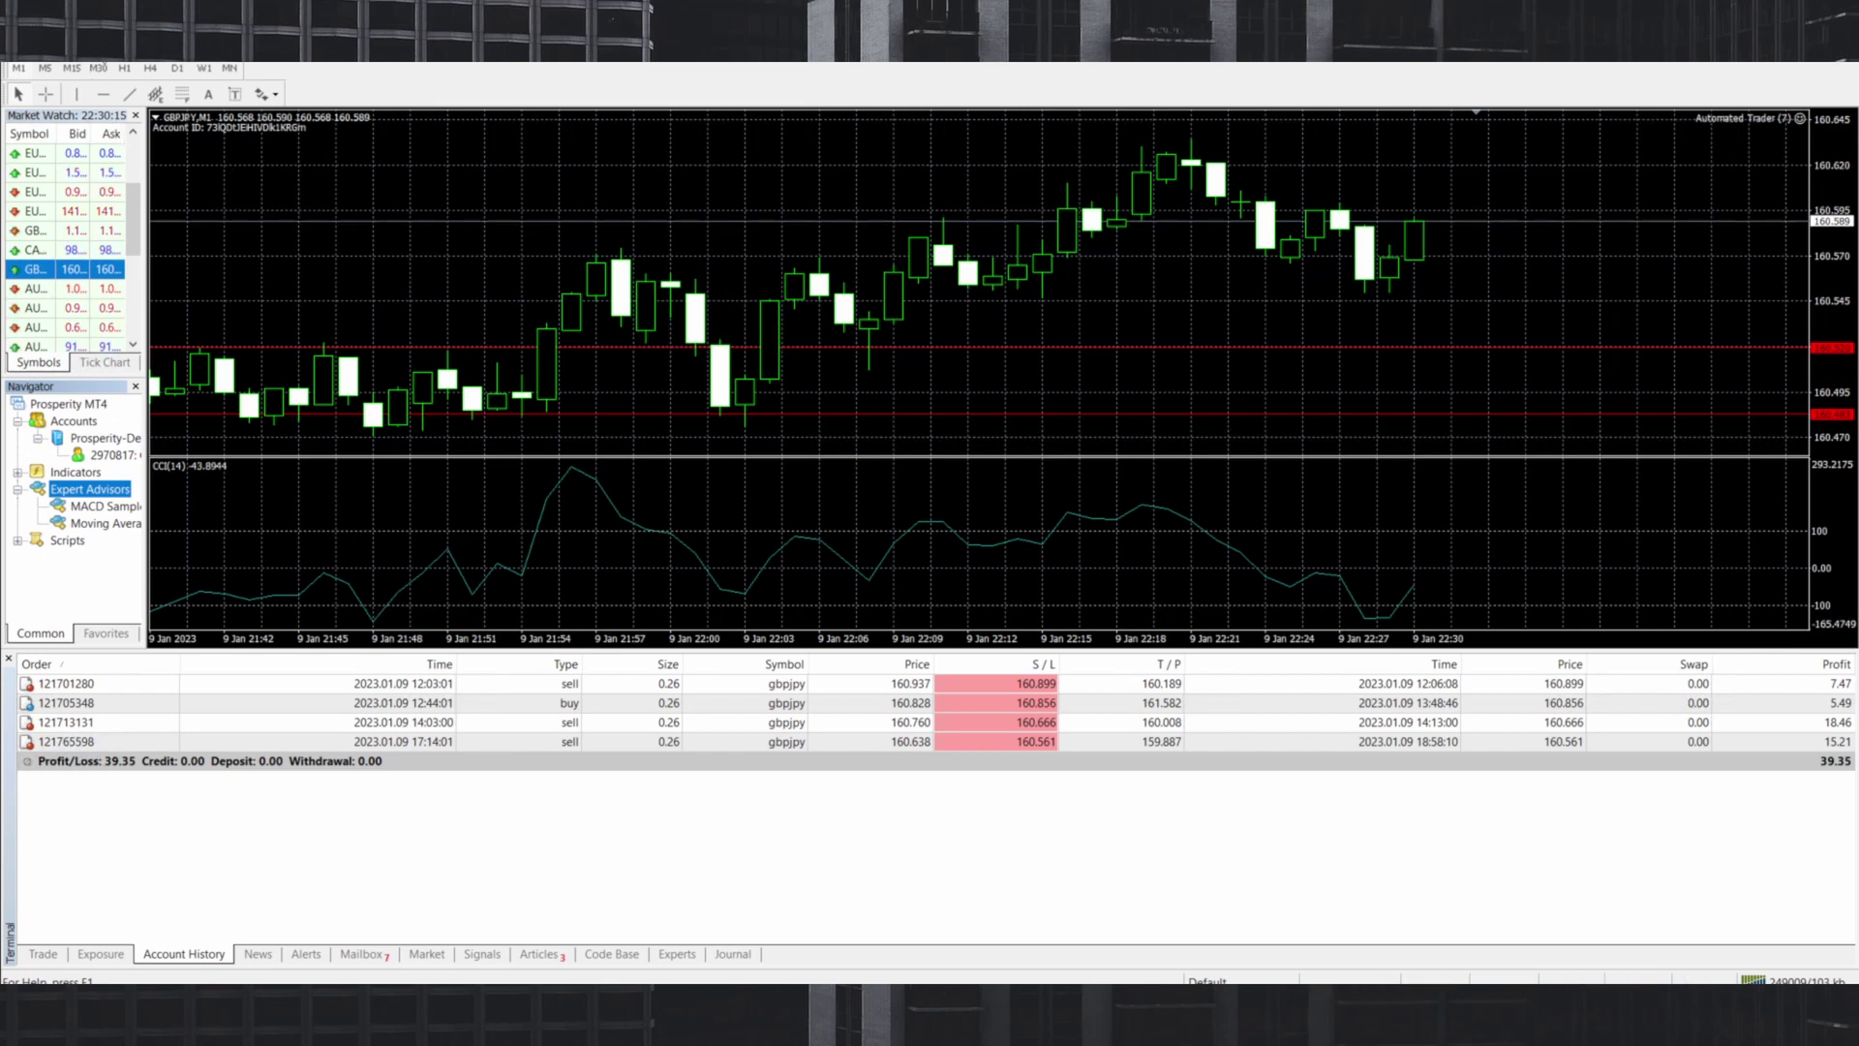
key(alt+f)
click(557, 321)
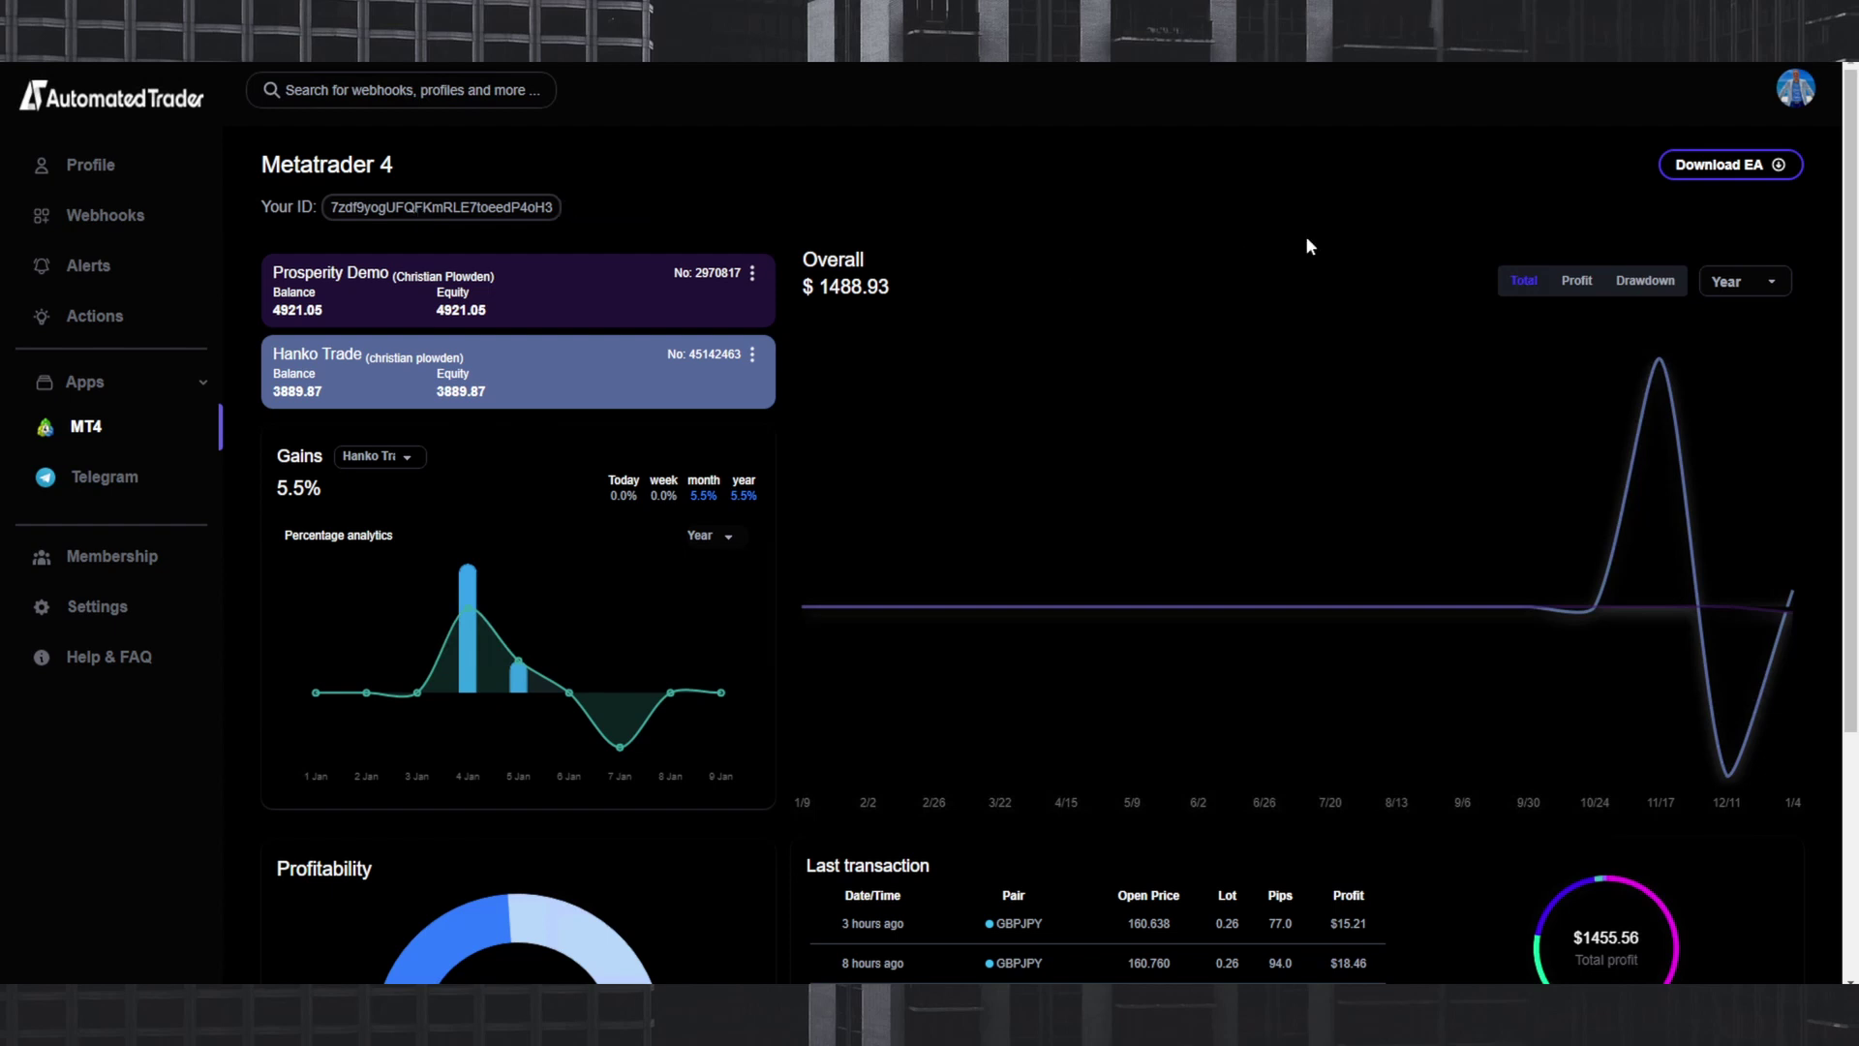
Download the EA from the Automated Trader Metatrader 4 page and copy Automated Trader (8).ex4 from the Downloads folder.
click(1722, 165)
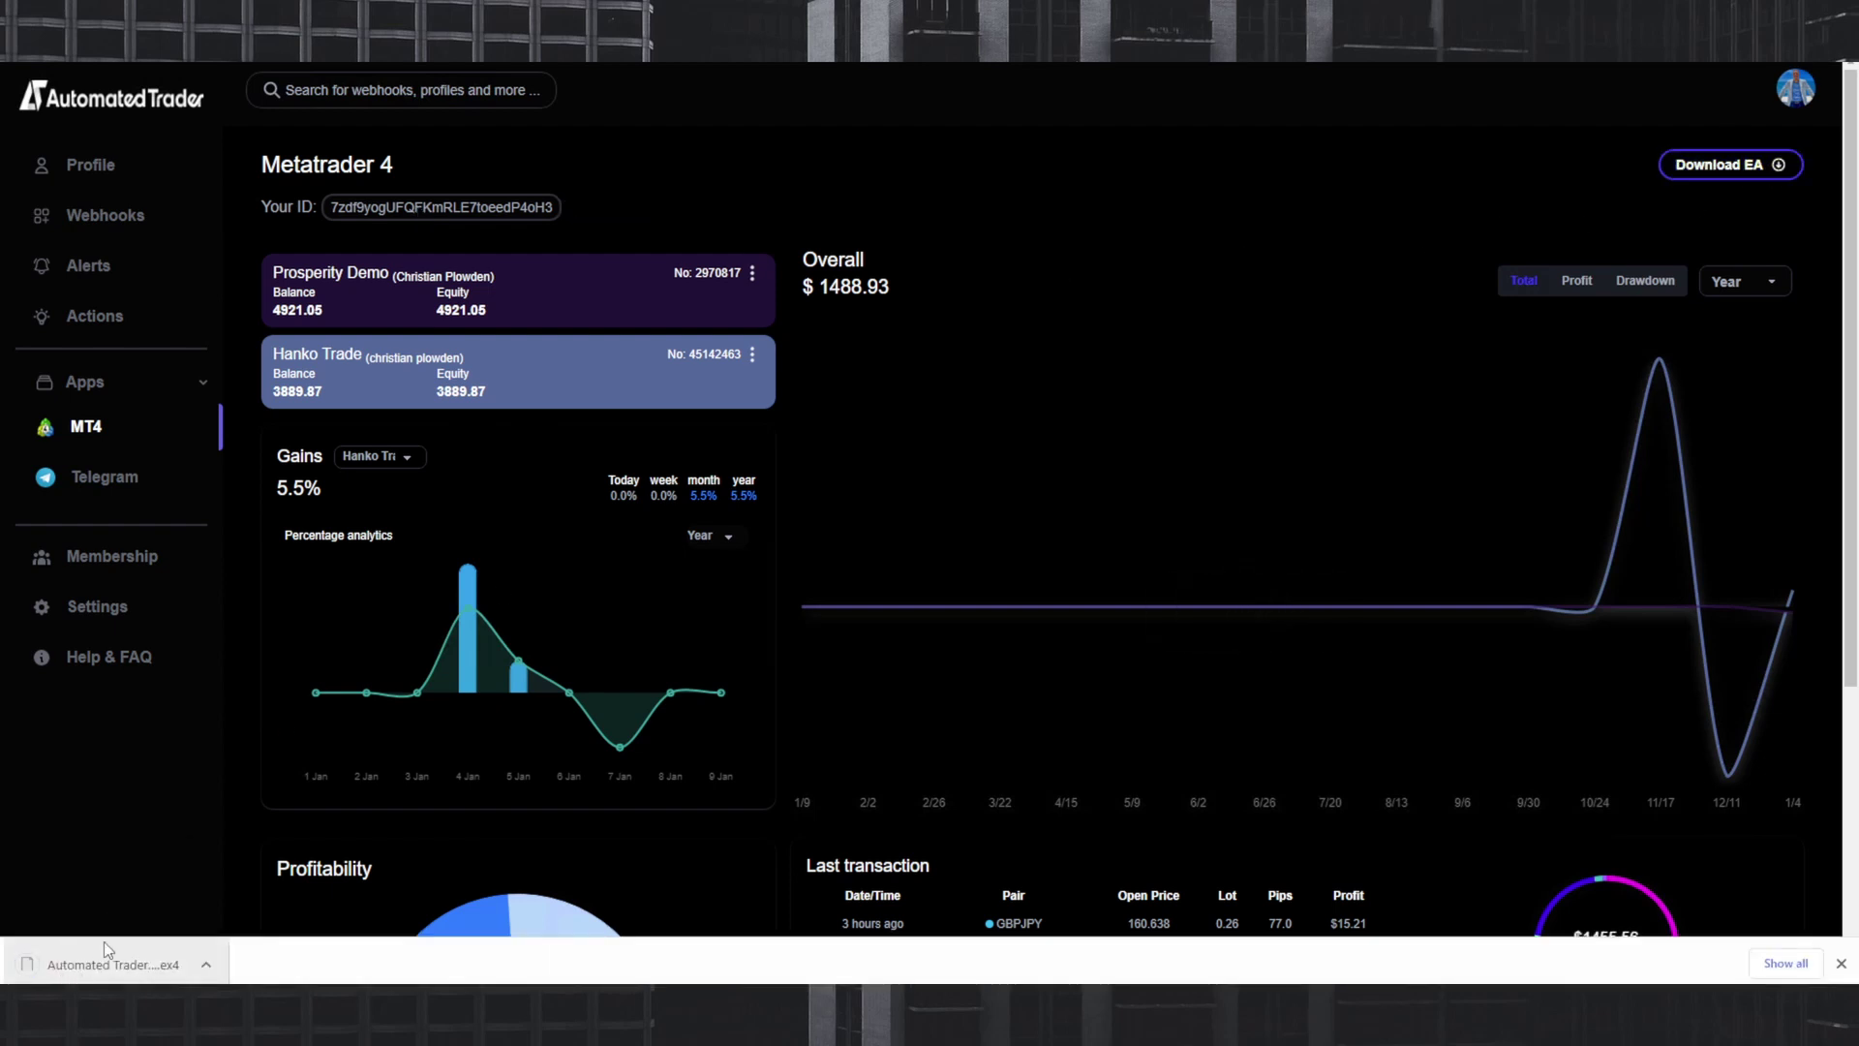
click(206, 964)
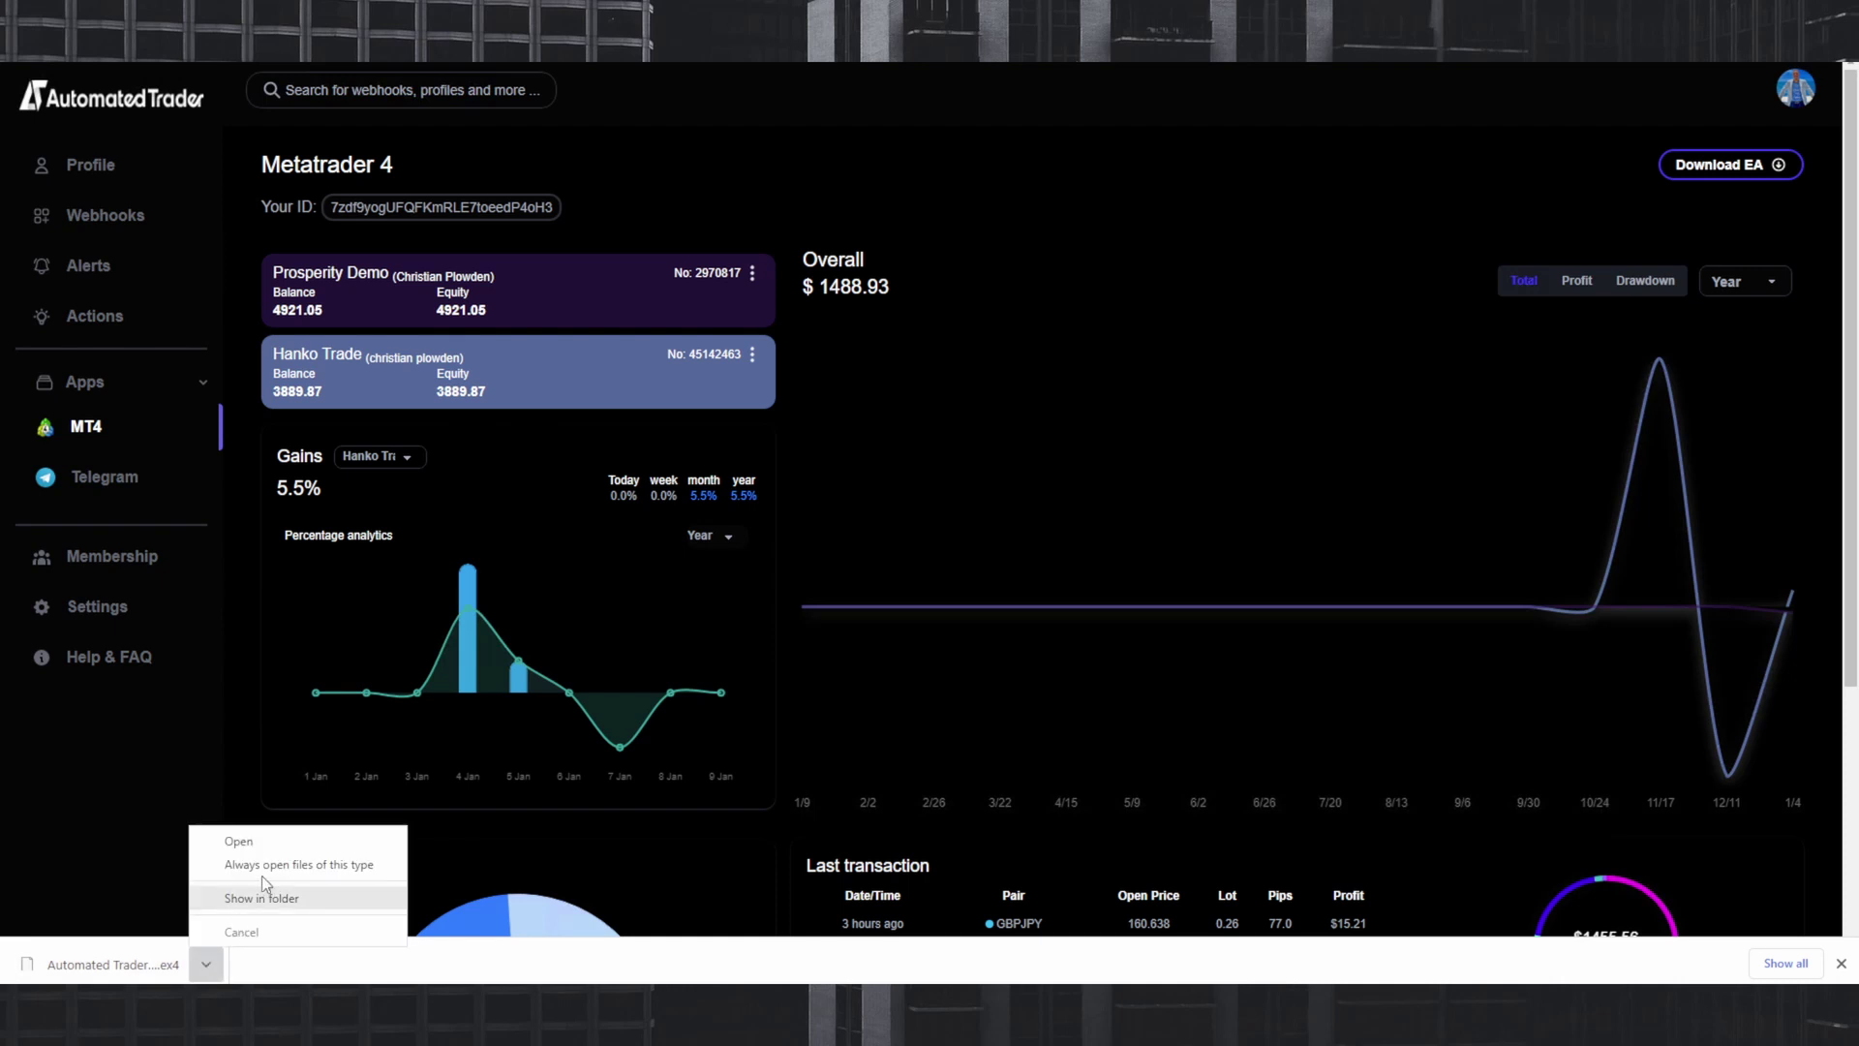
click(278, 899)
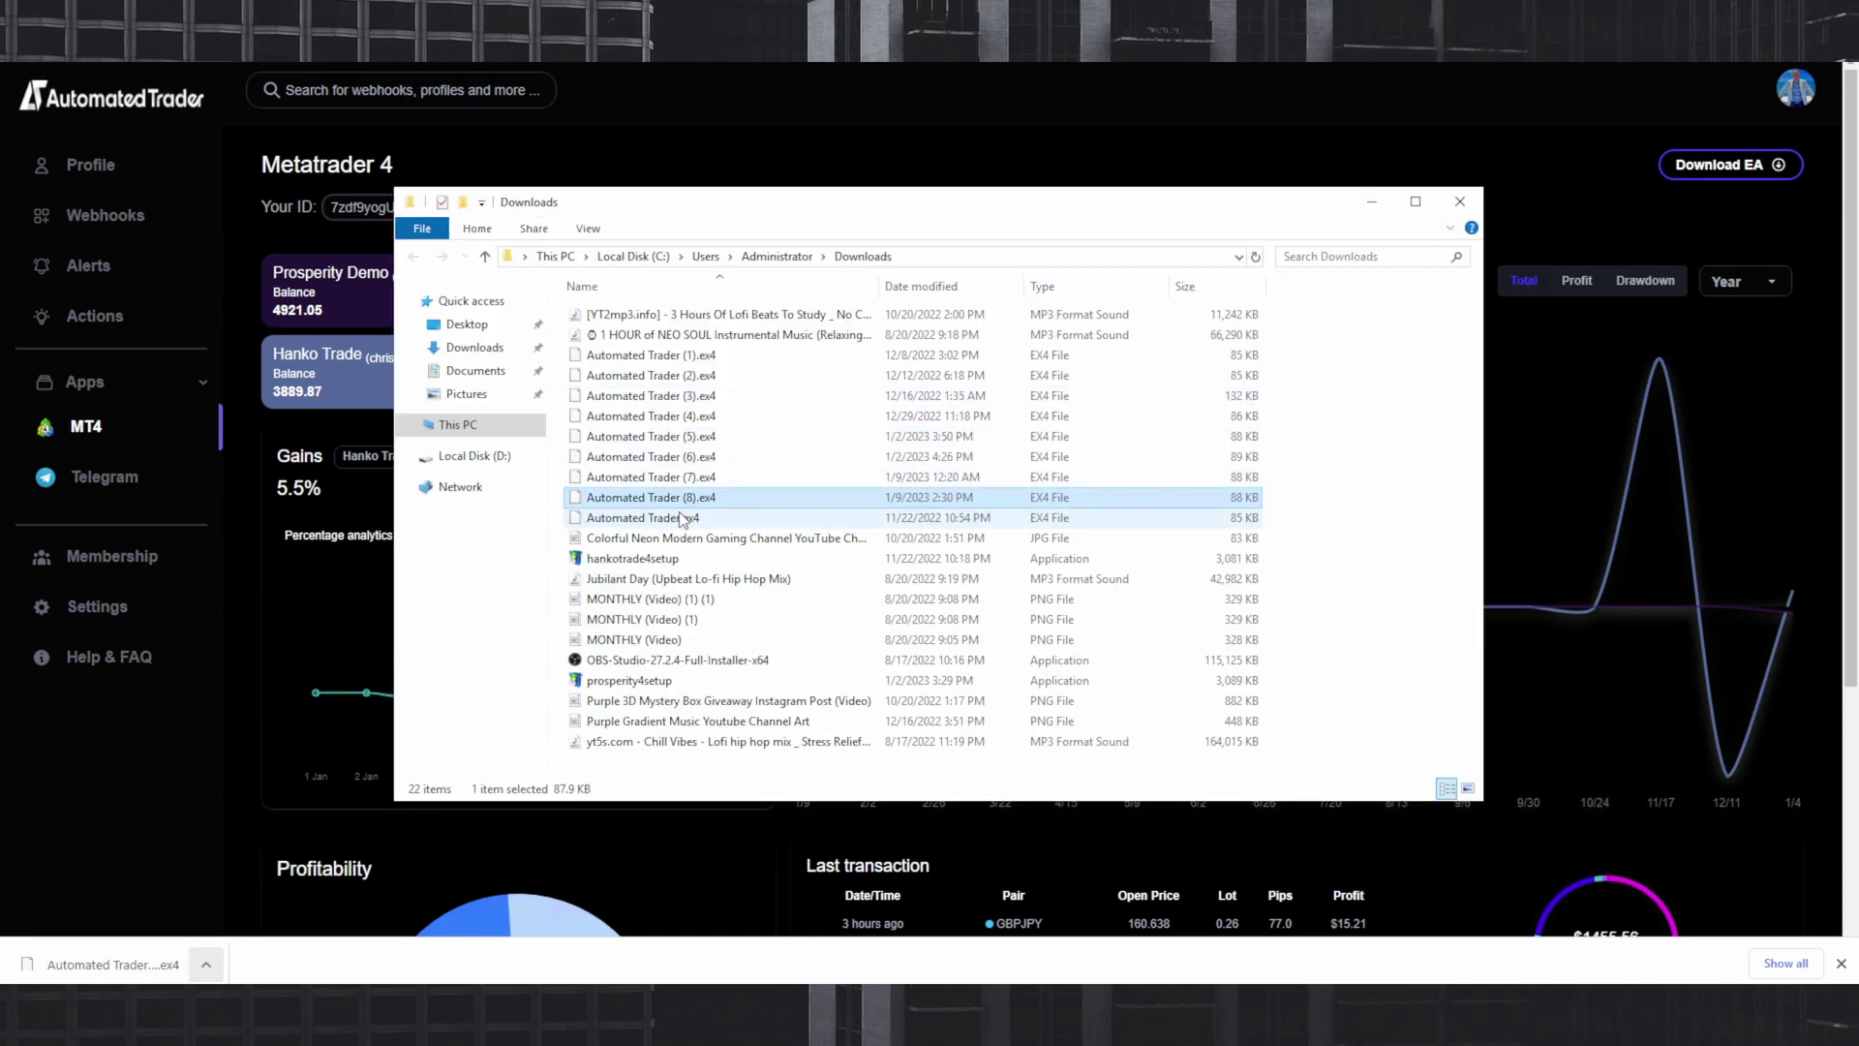
right_click(686, 502)
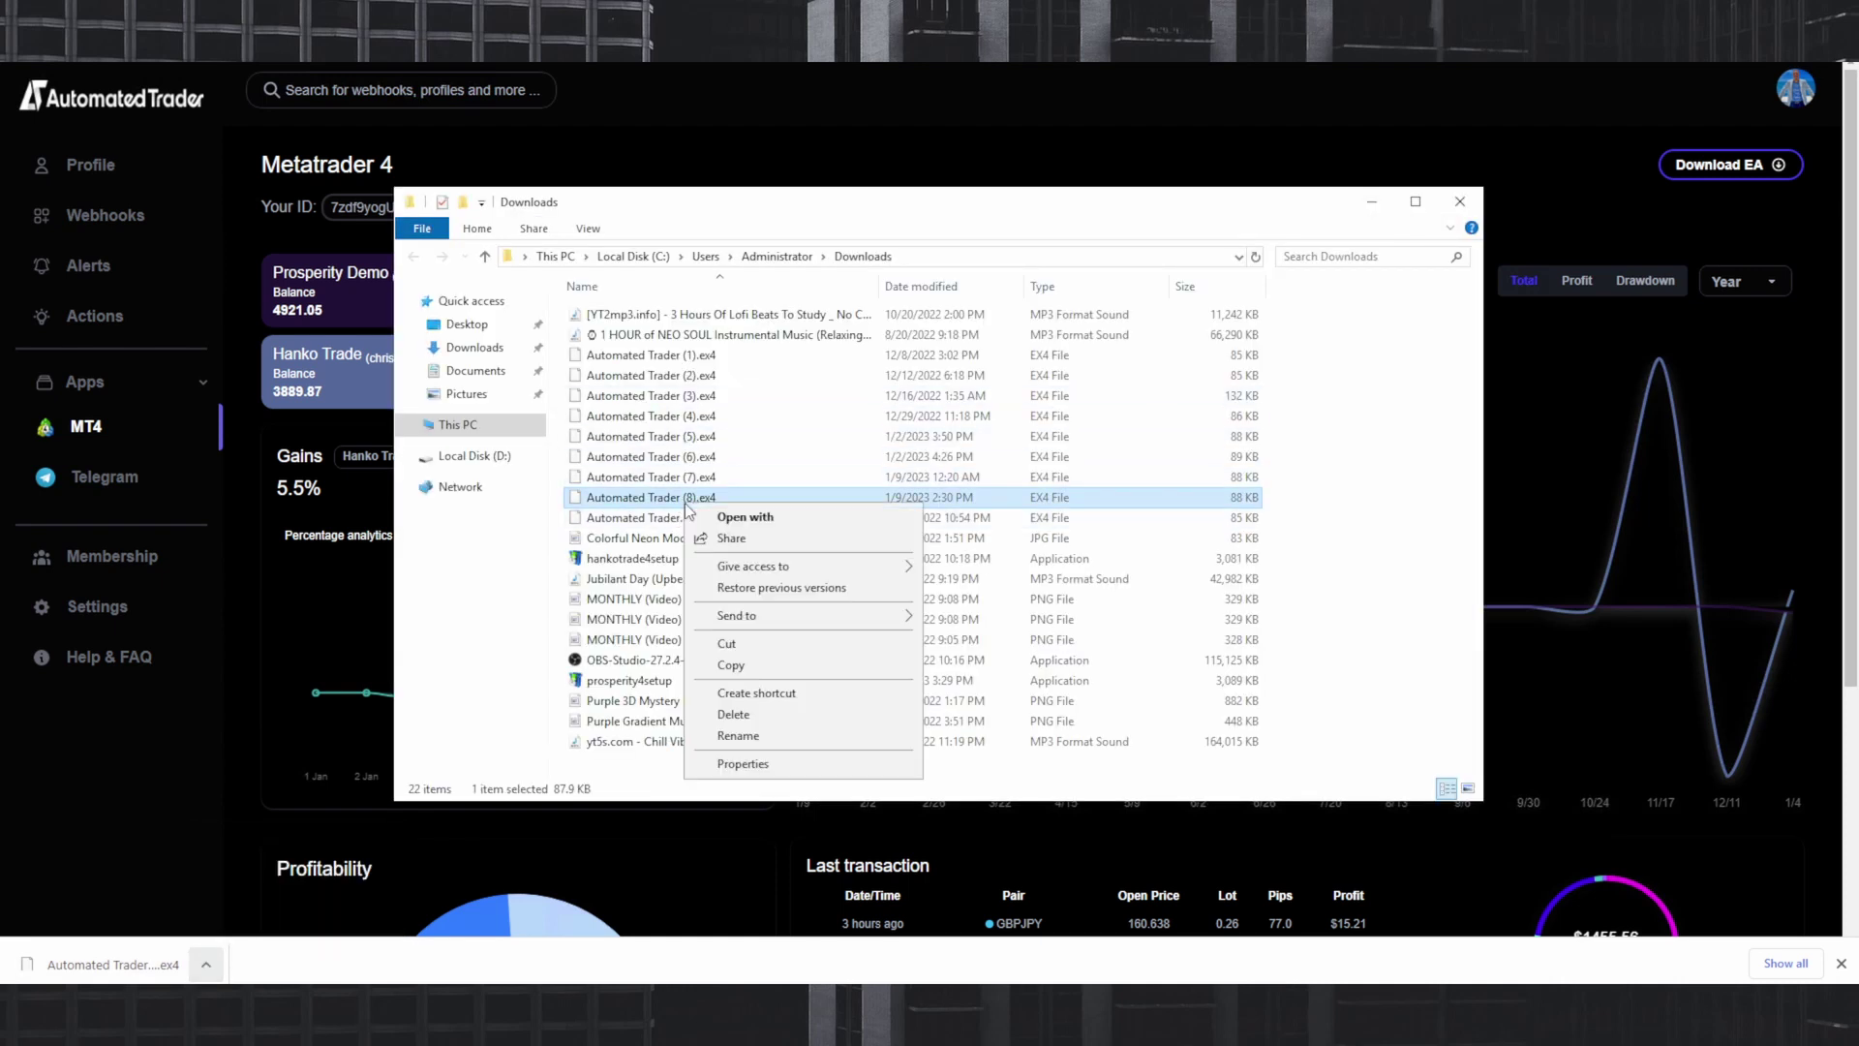
click(749, 664)
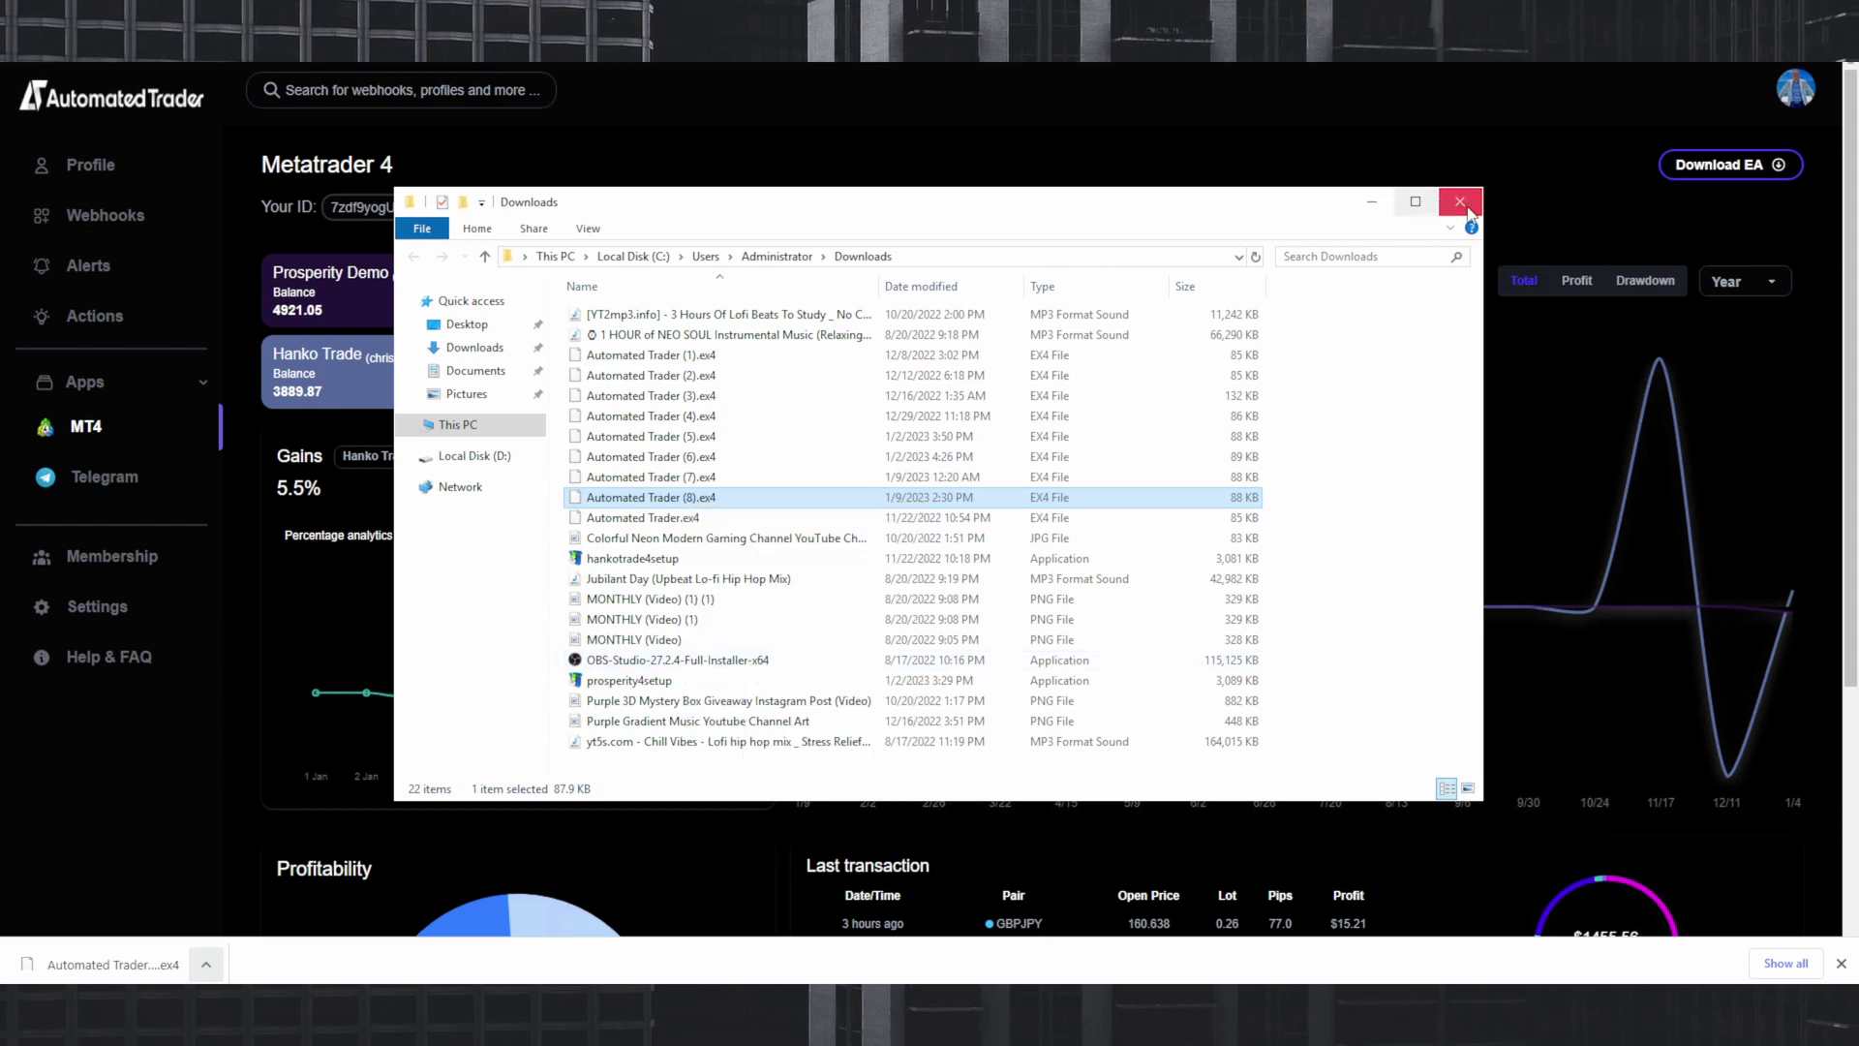
click(1371, 201)
Paste Automated Trader (8).ex4 into the MQL4 Experts folder inside the Prosperity MT4 terminal's data folder.
click(592, 980)
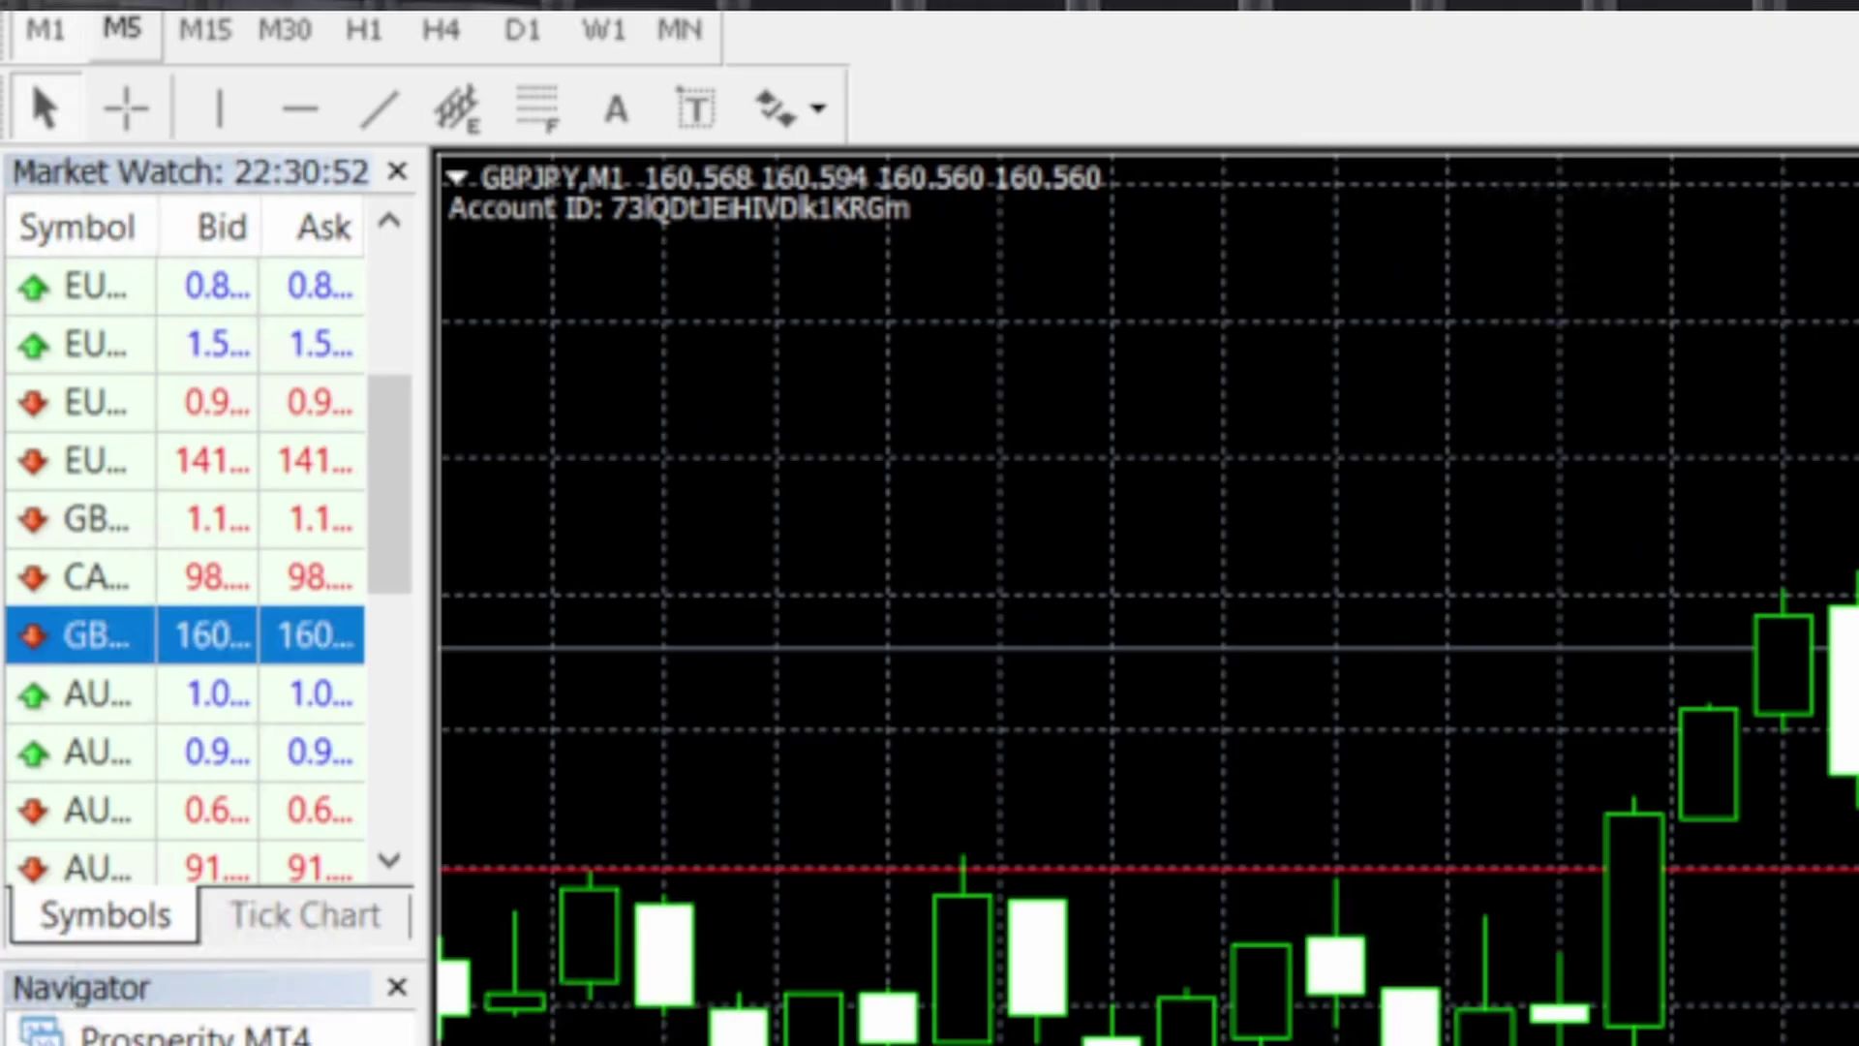
key(alt+f)
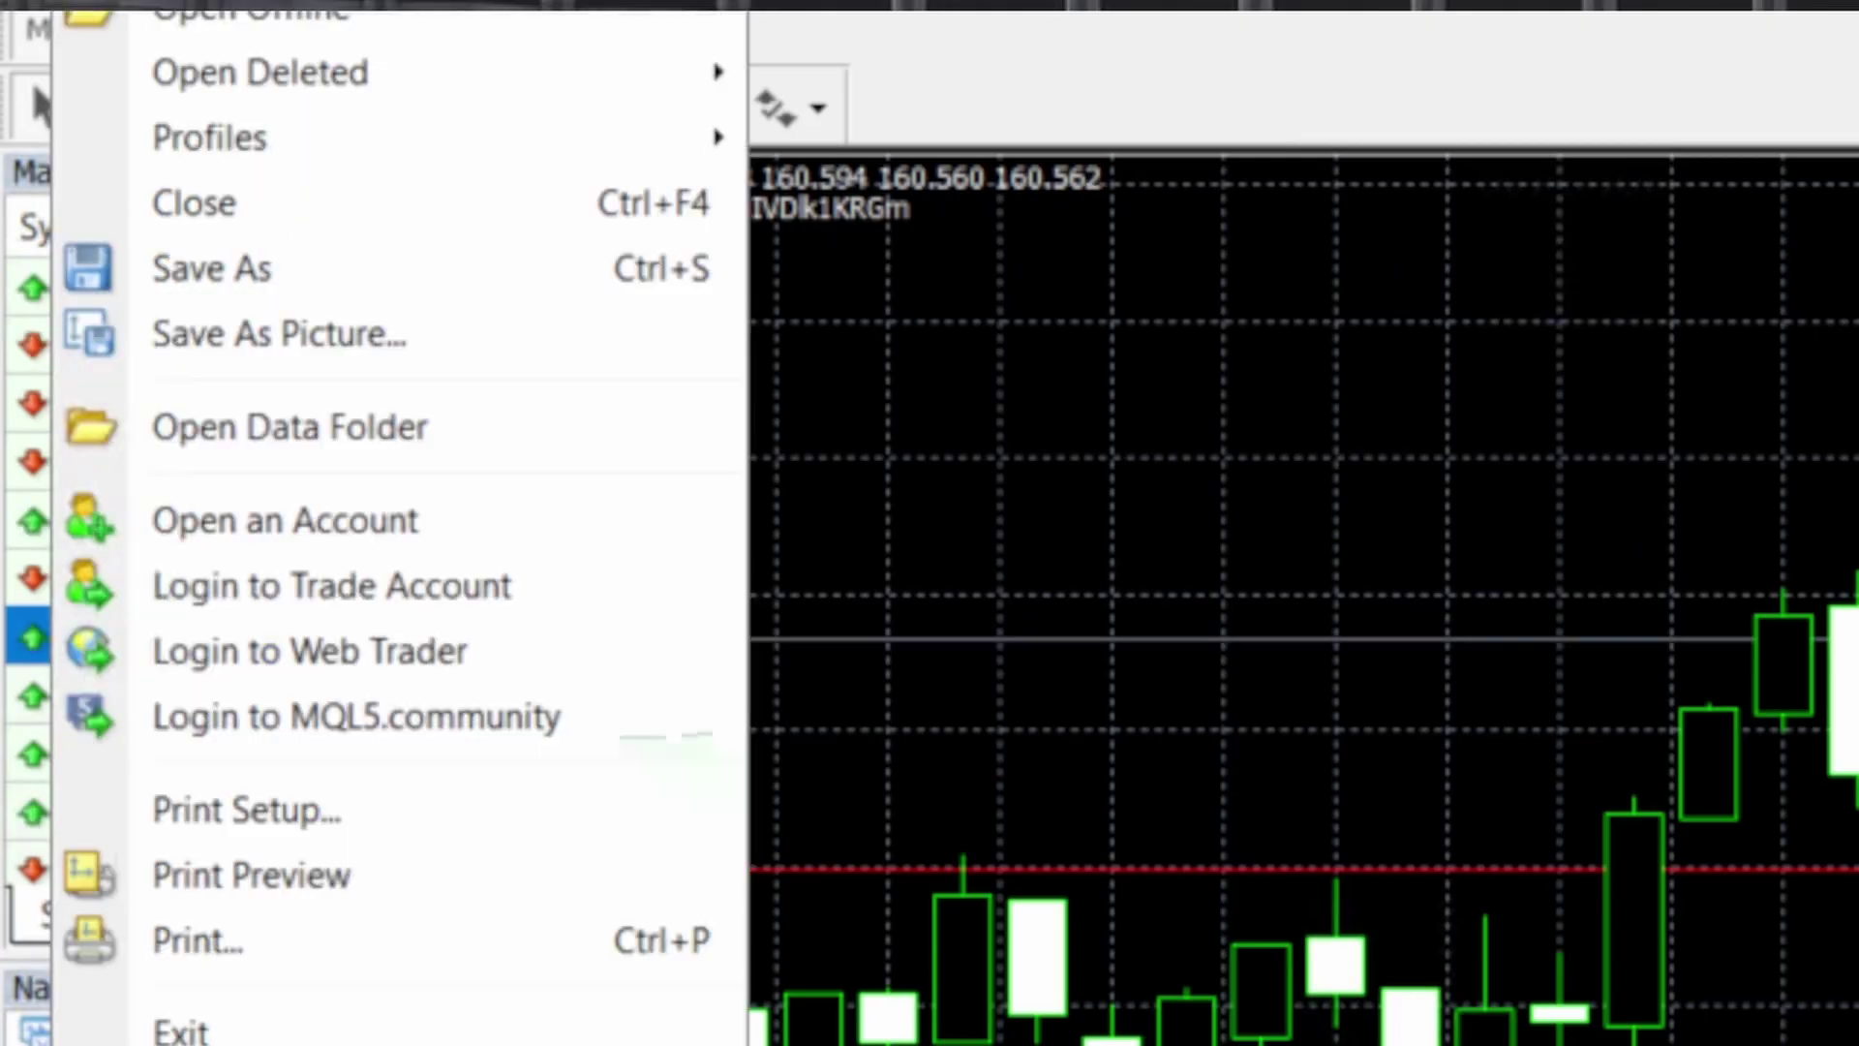
click(314, 429)
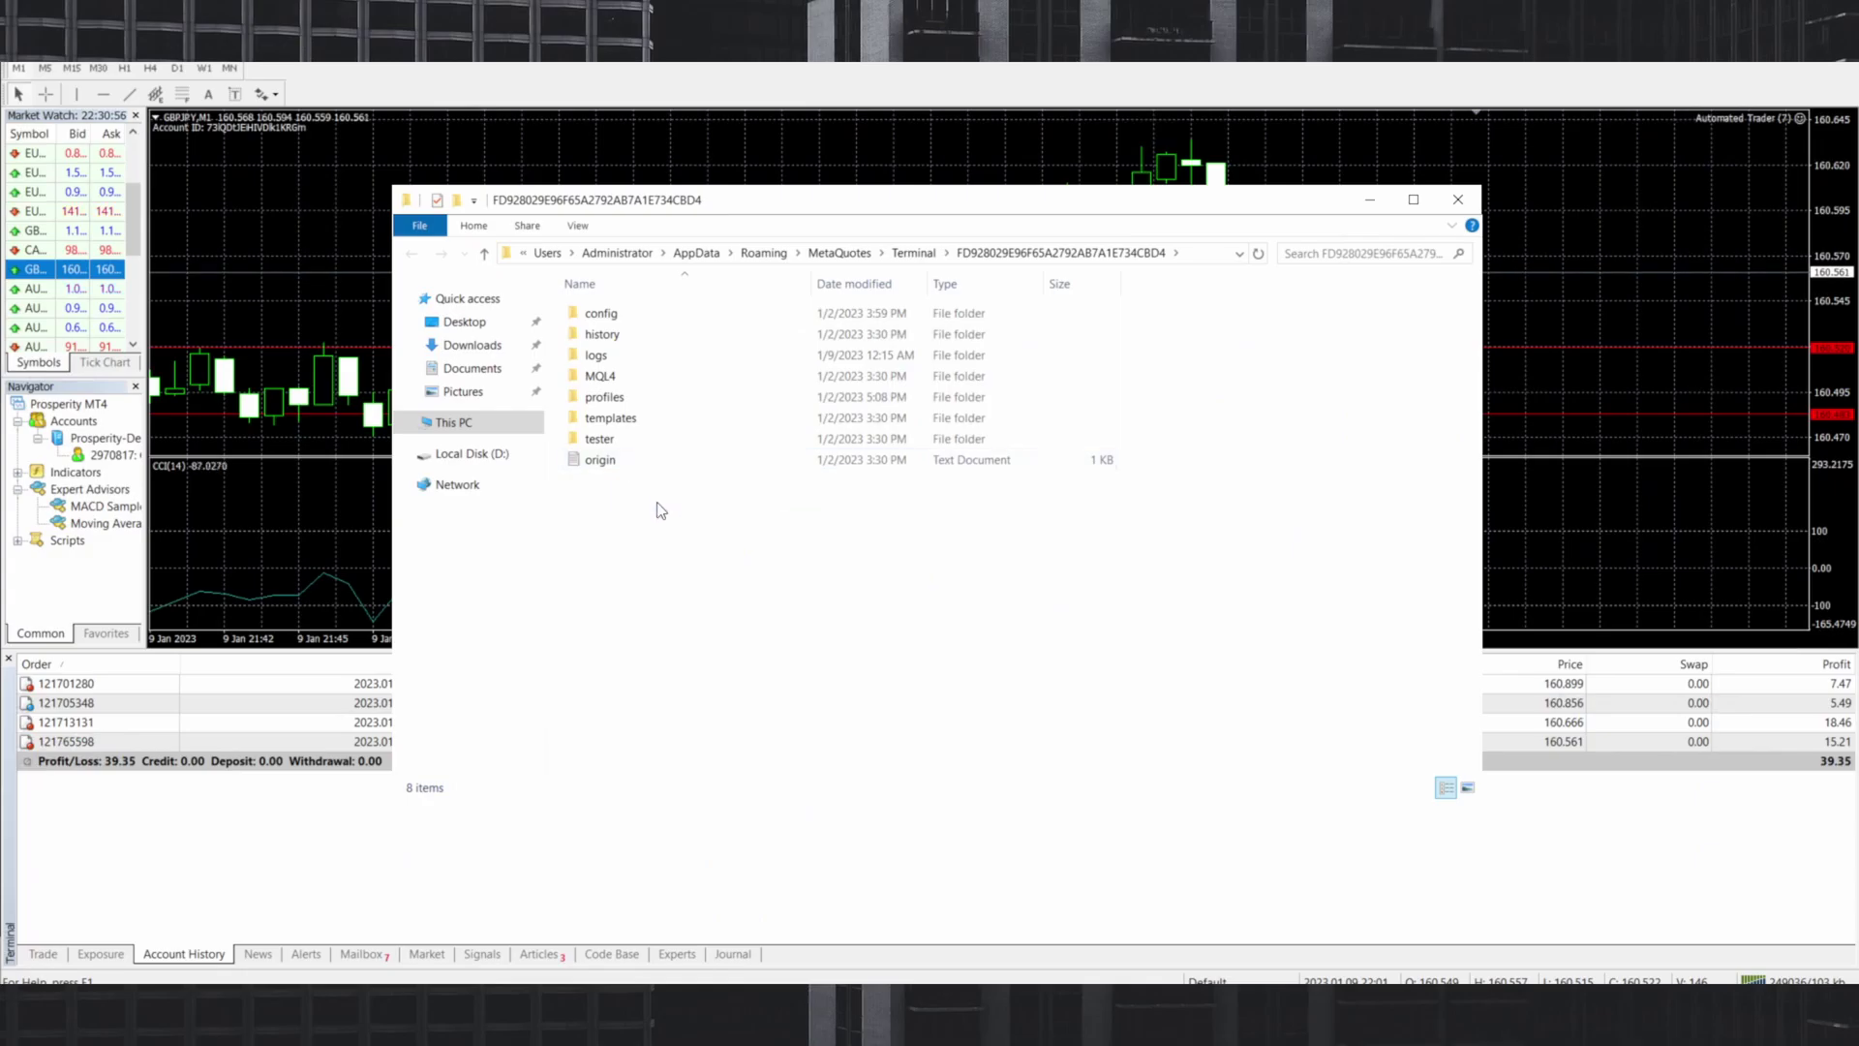
double_click(638, 380)
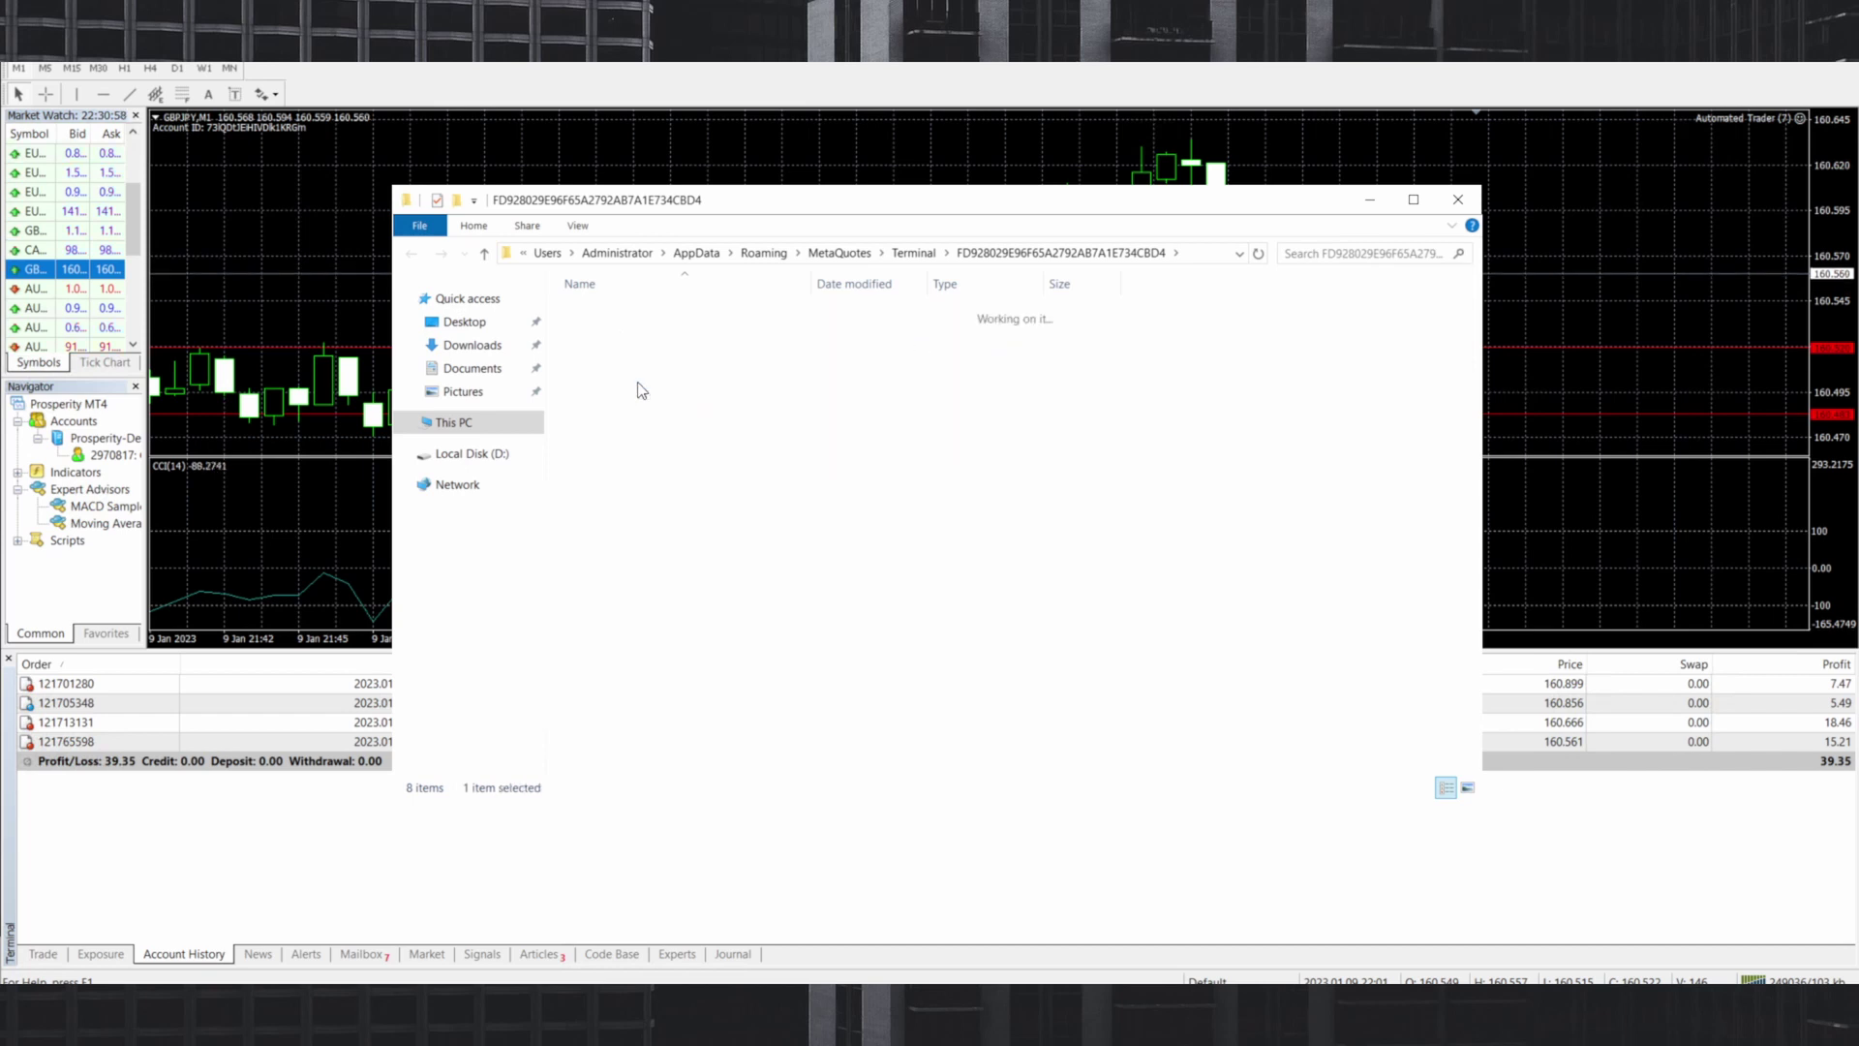
double_click(632, 315)
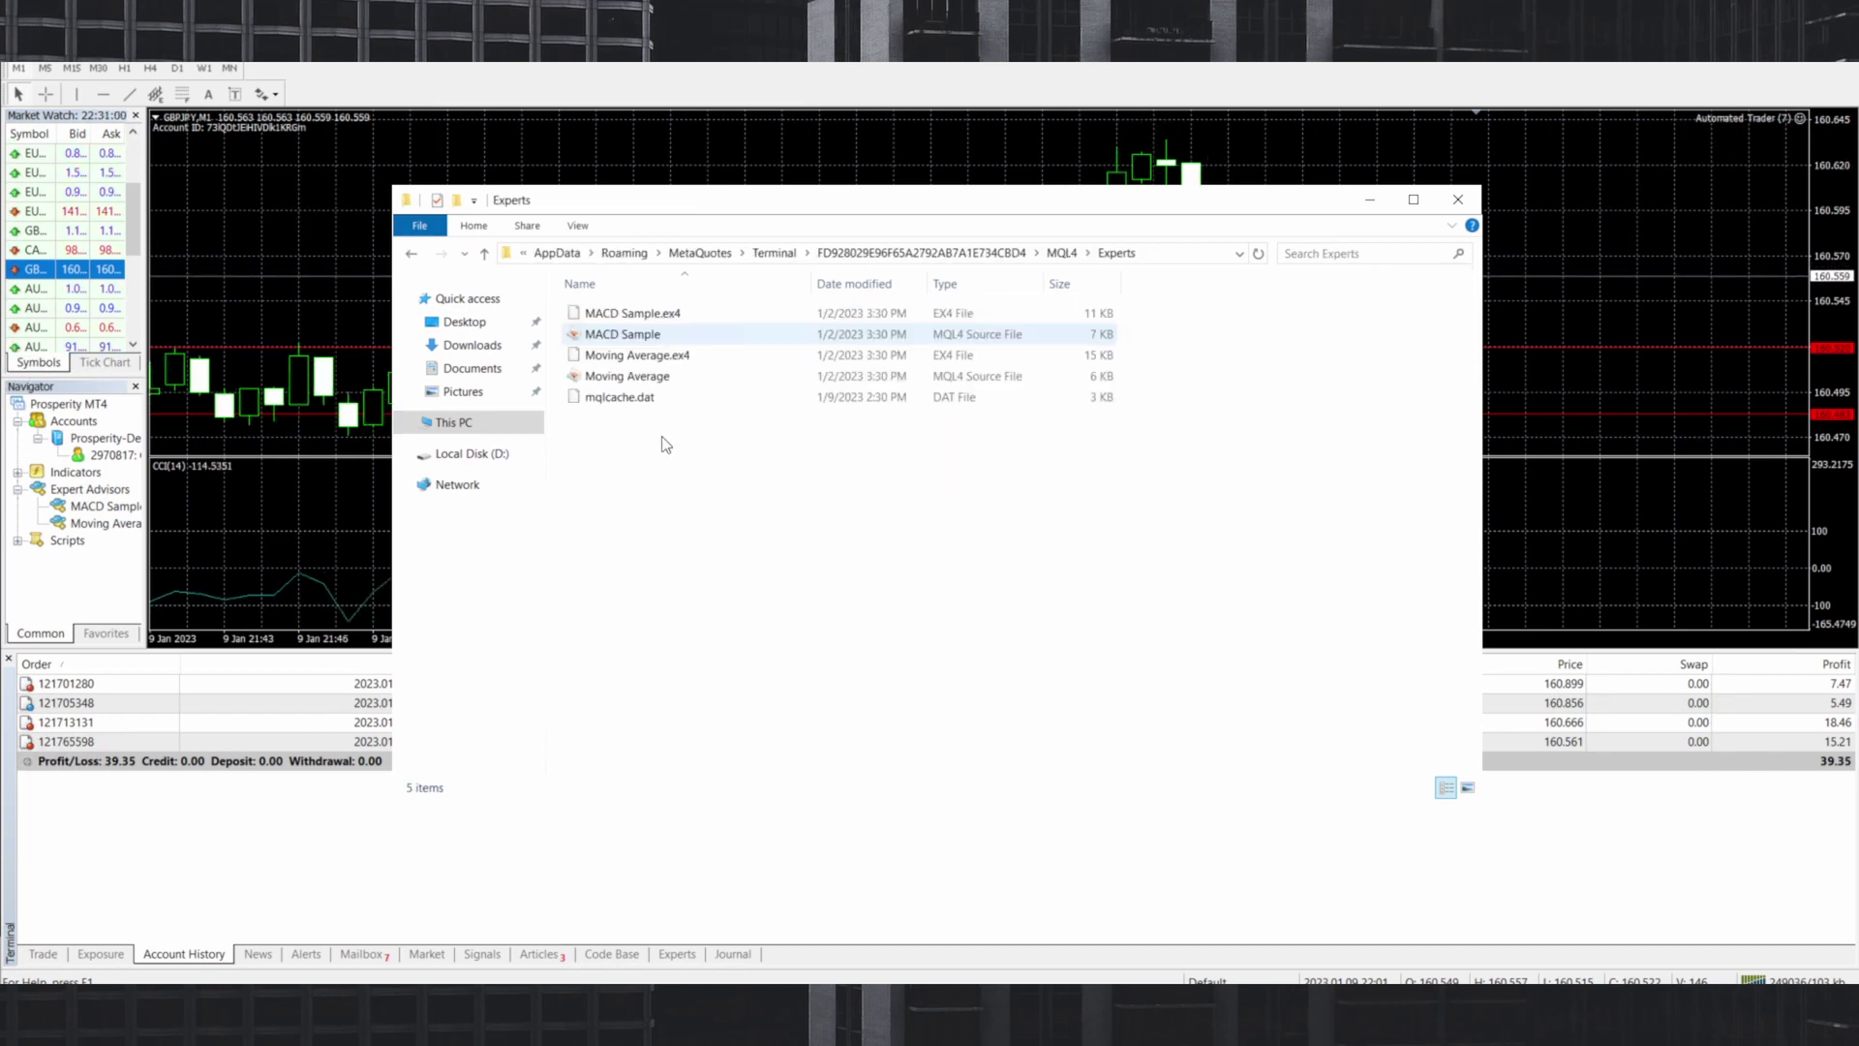
right_click(664, 514)
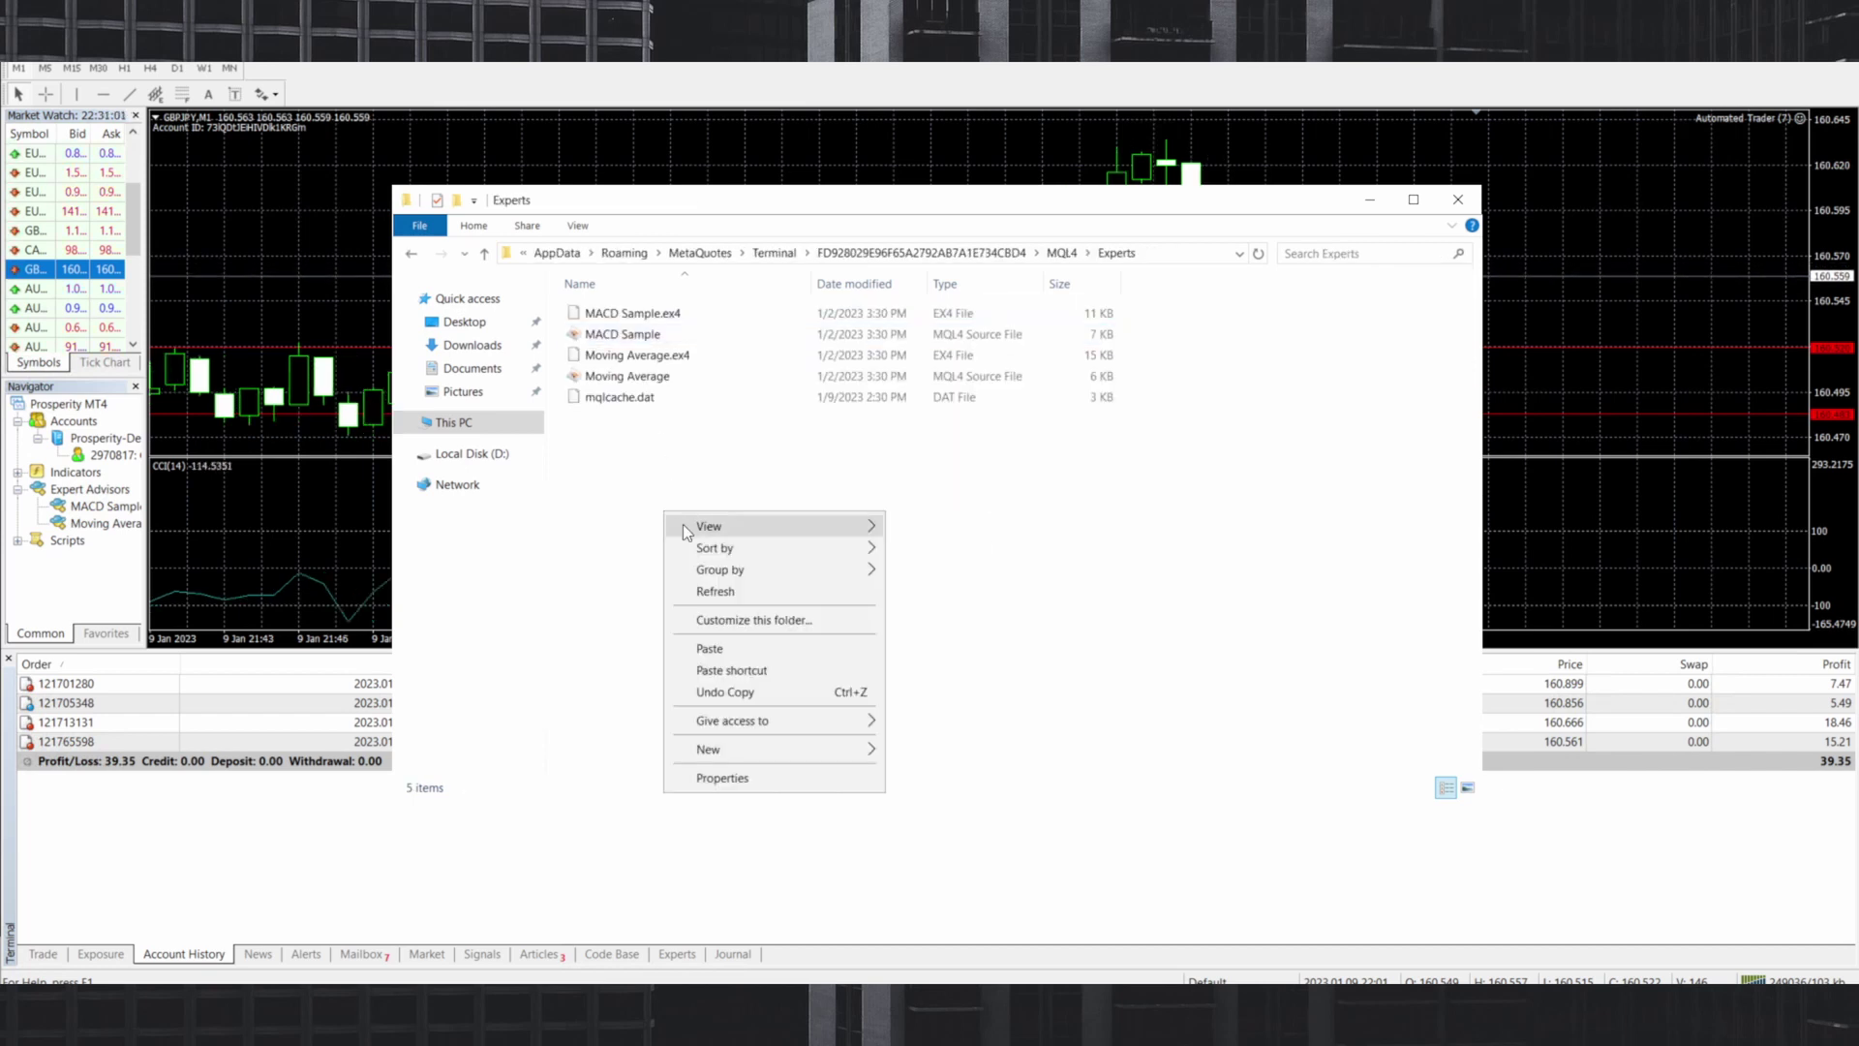
click(735, 651)
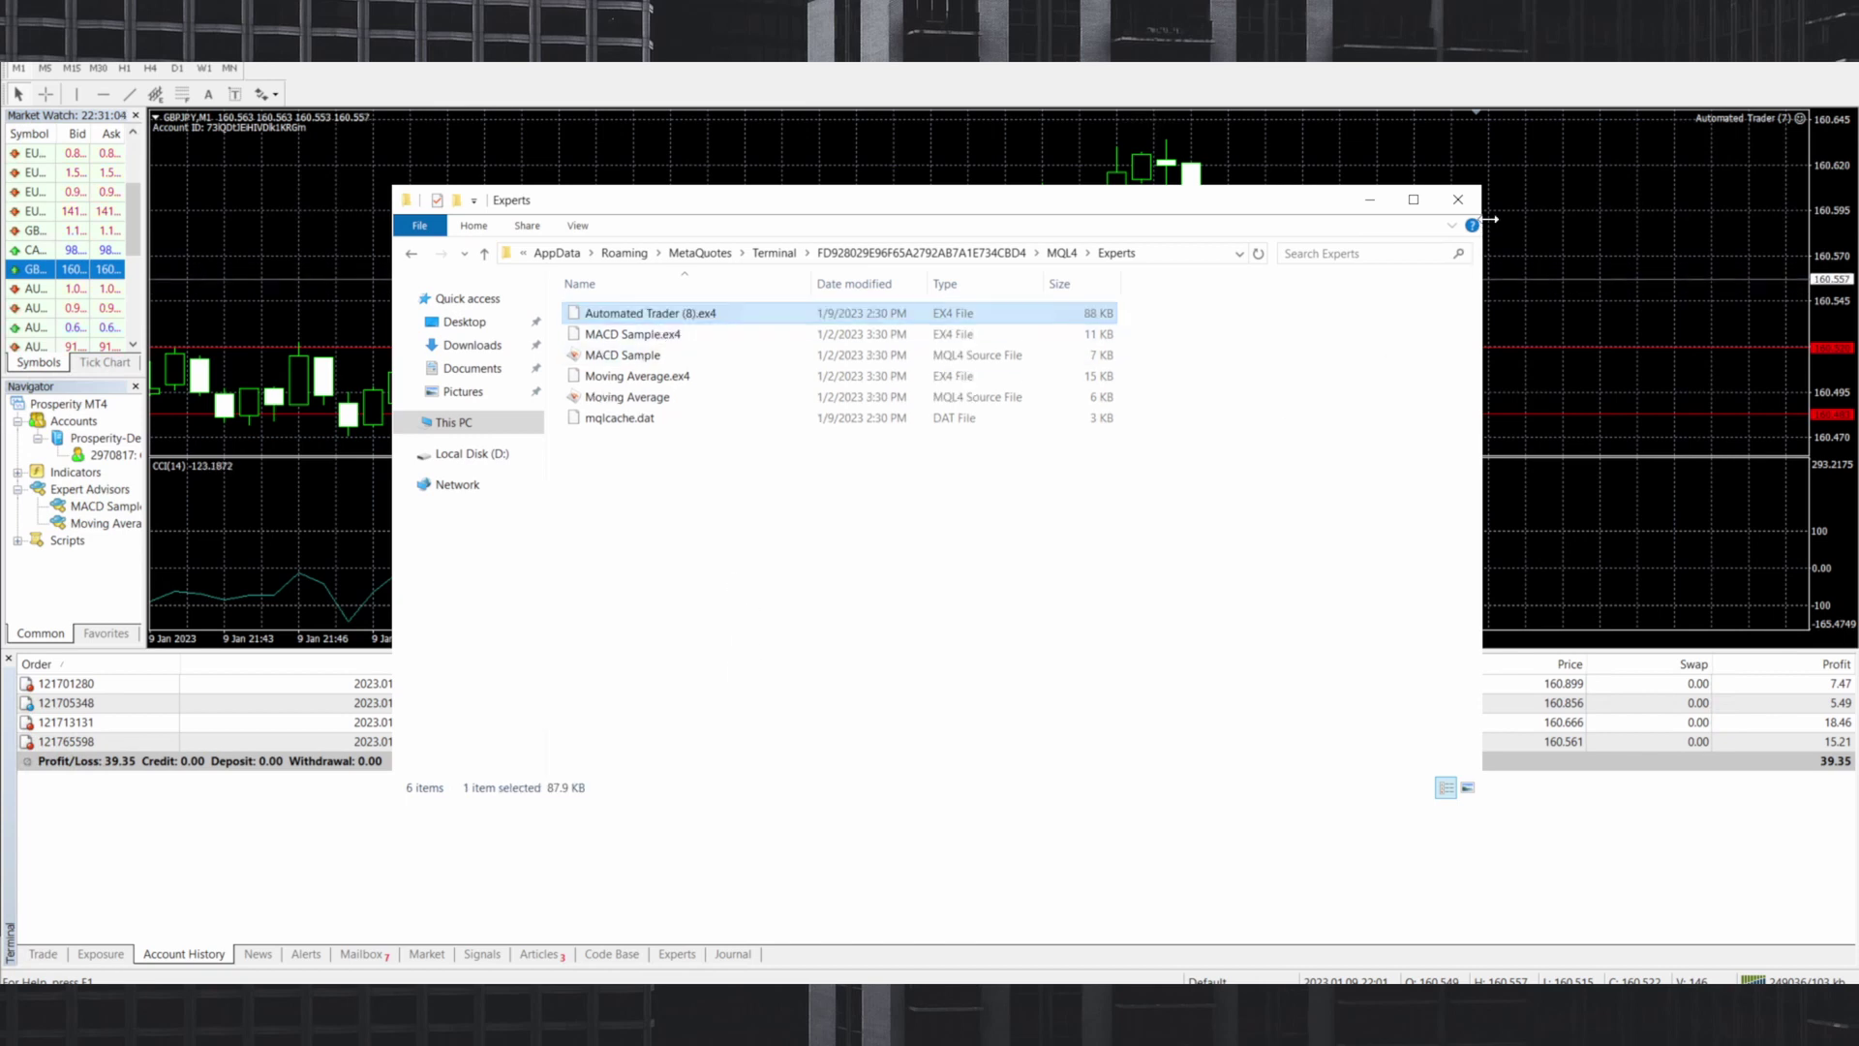
click(1458, 199)
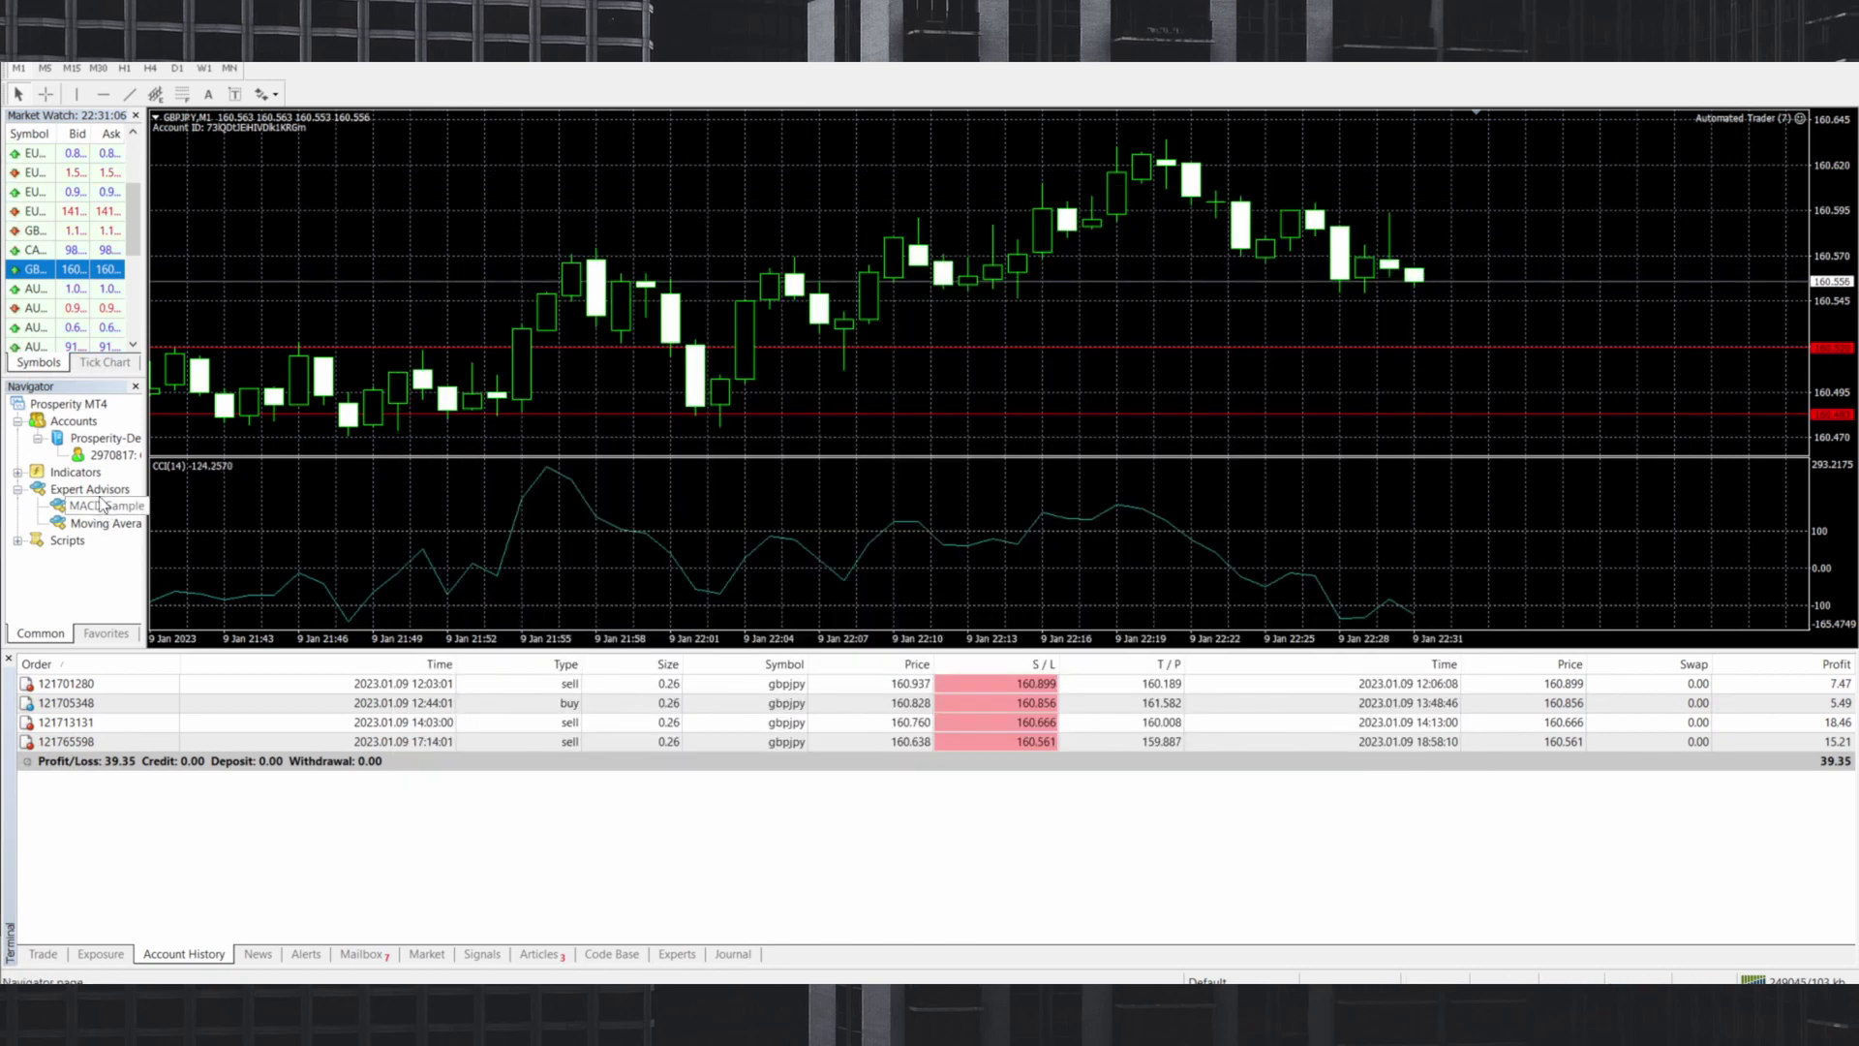
Refresh the Expert Advisors list and replace Automated Trader (7) with Automated Trader (8) on the GBPJPY M1 chart.
right_click(94, 491)
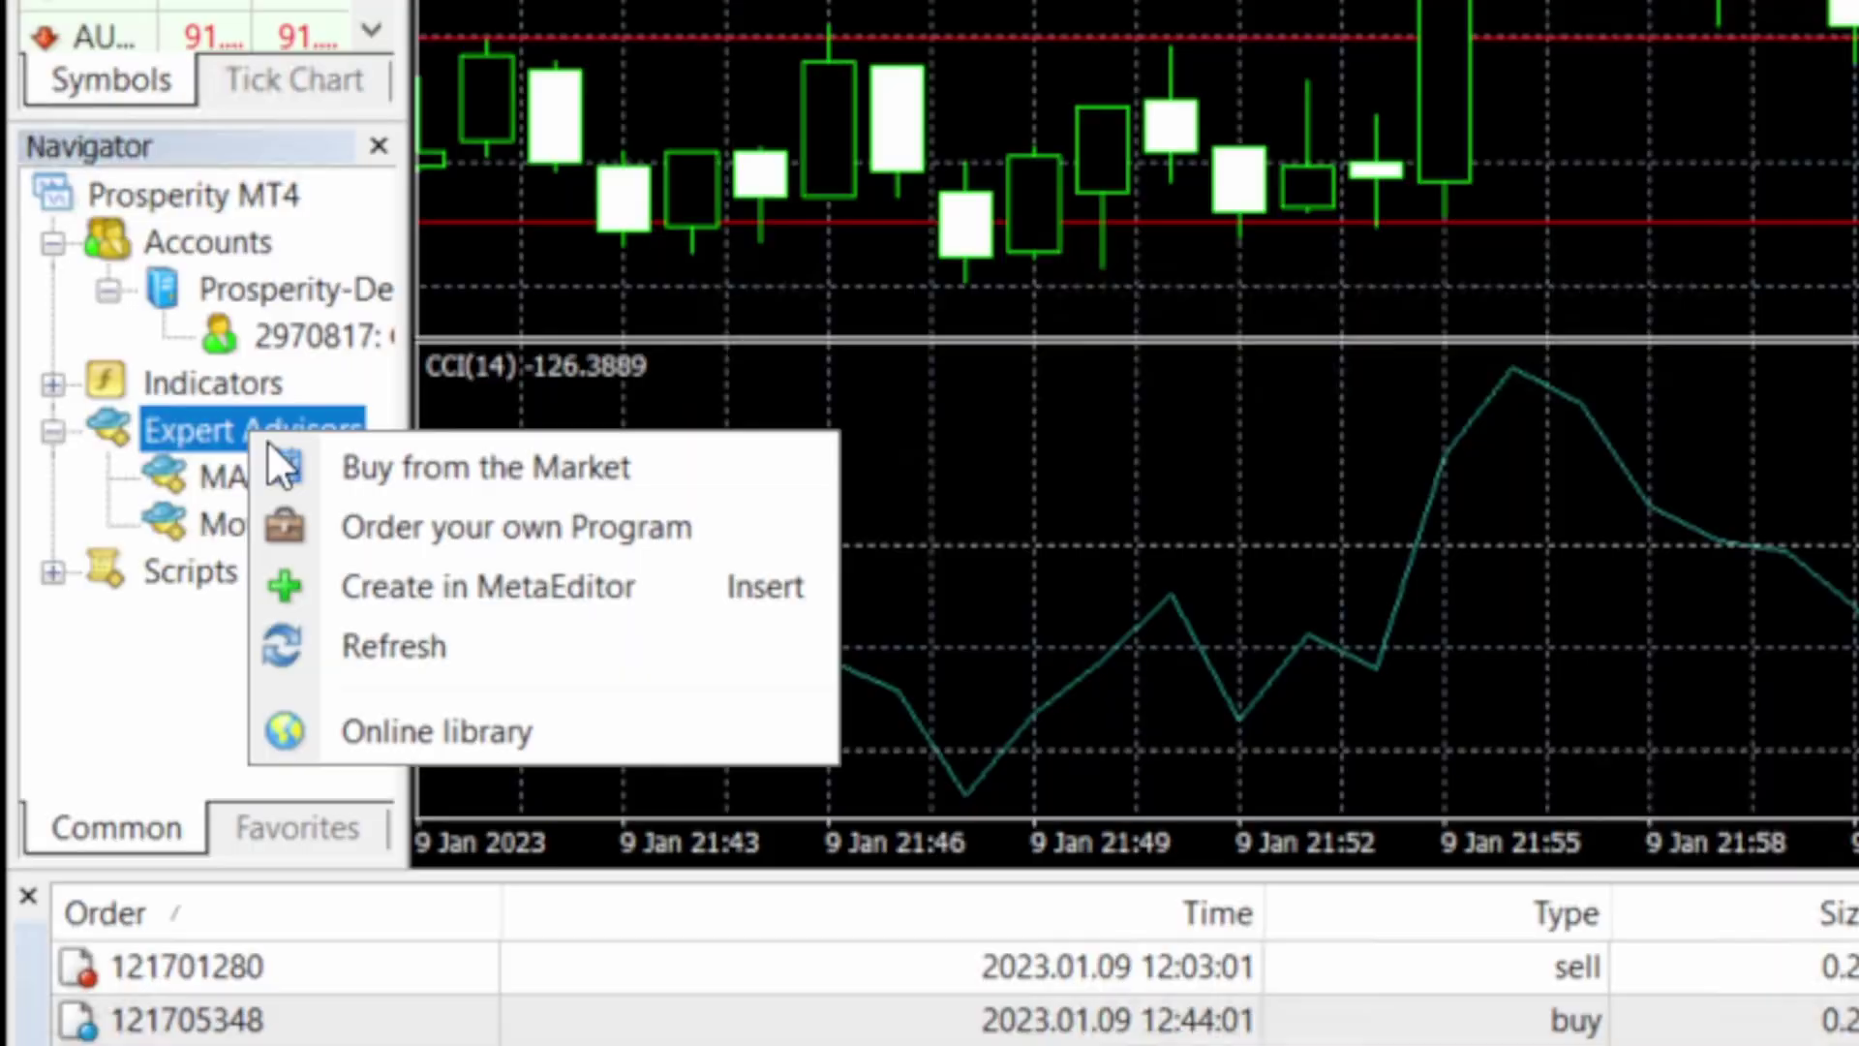
click(432, 642)
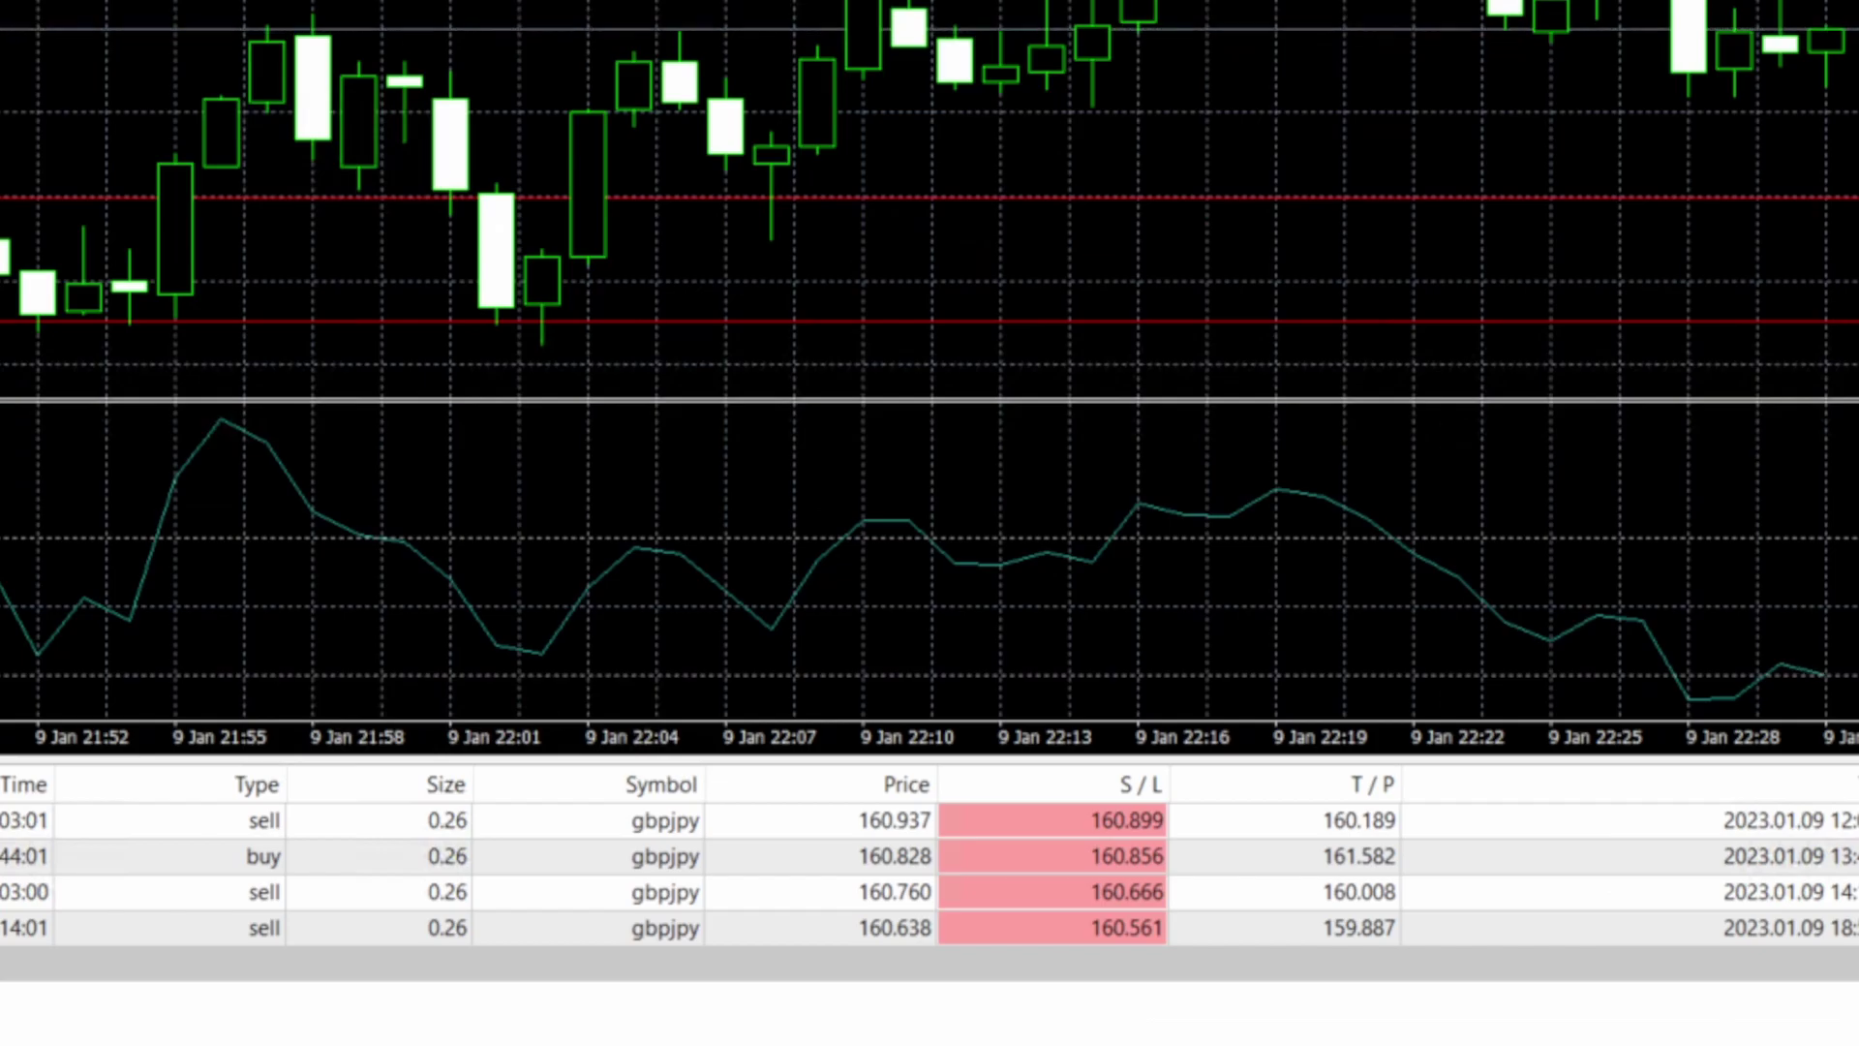
drag(671, 73, 786, 78)
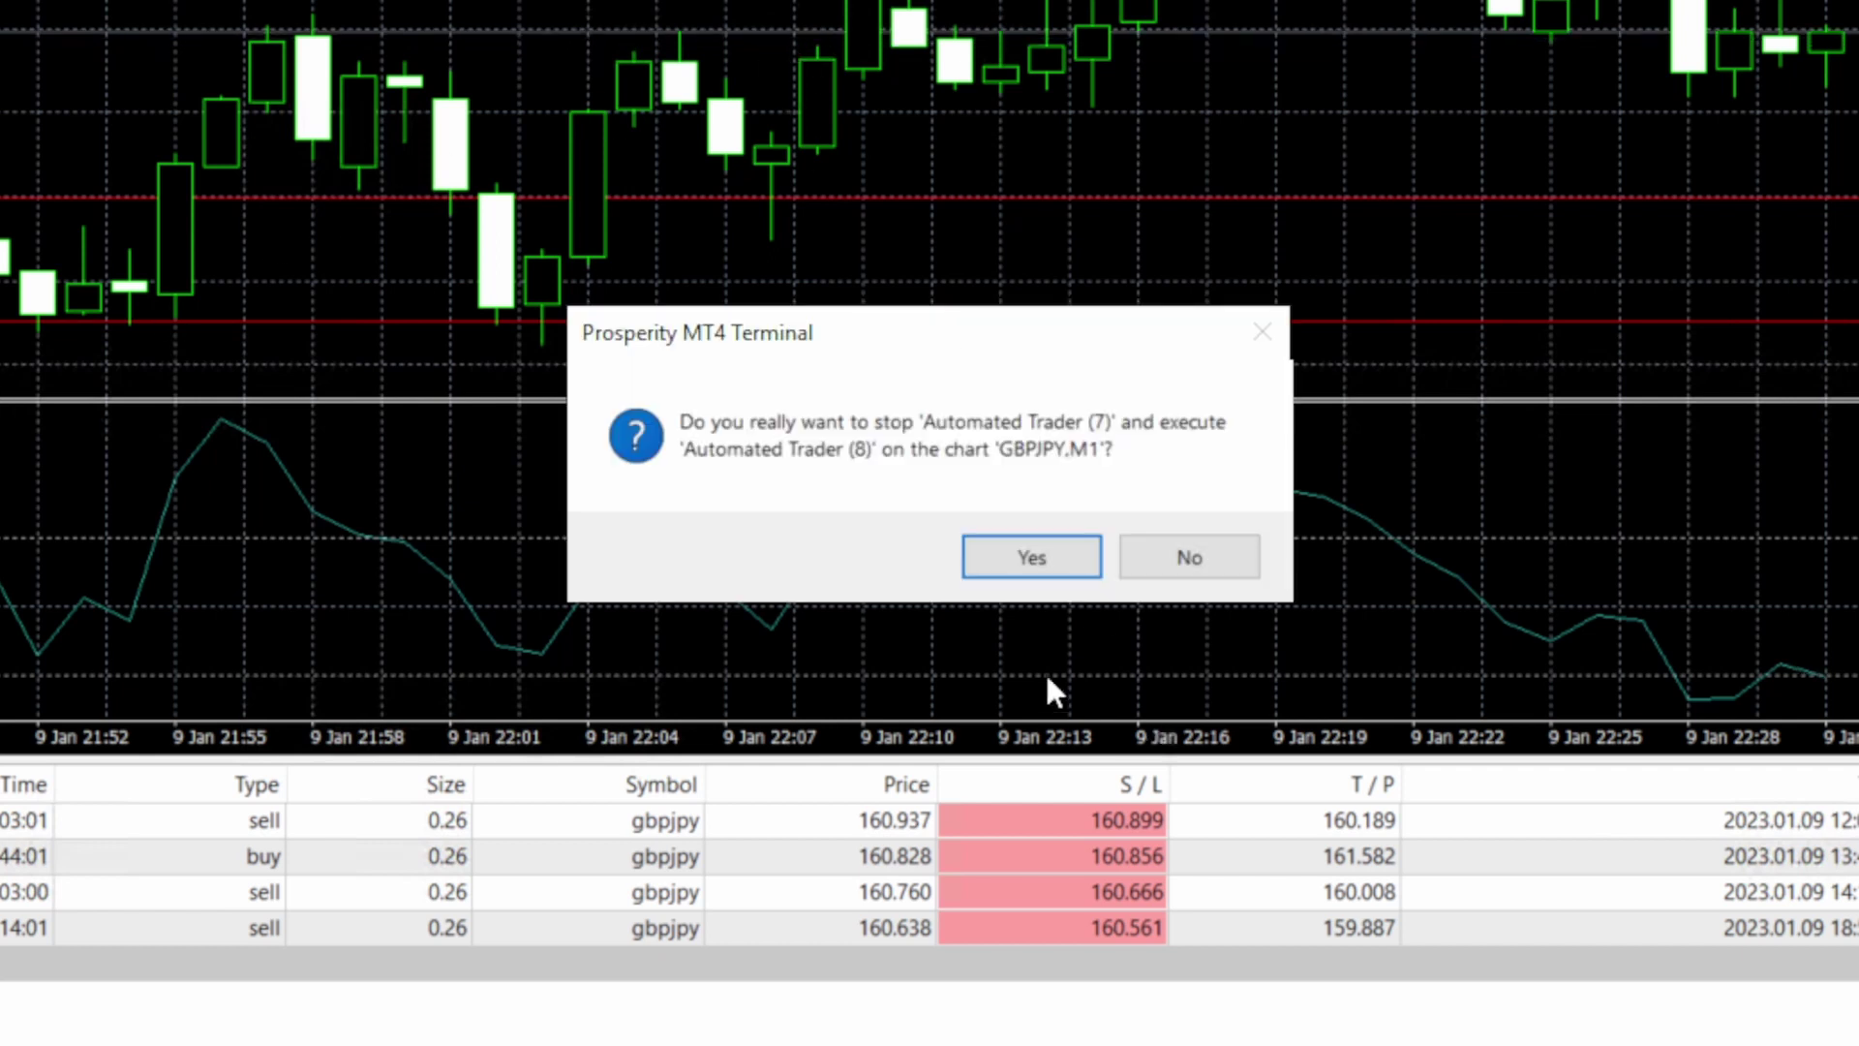
click(1056, 557)
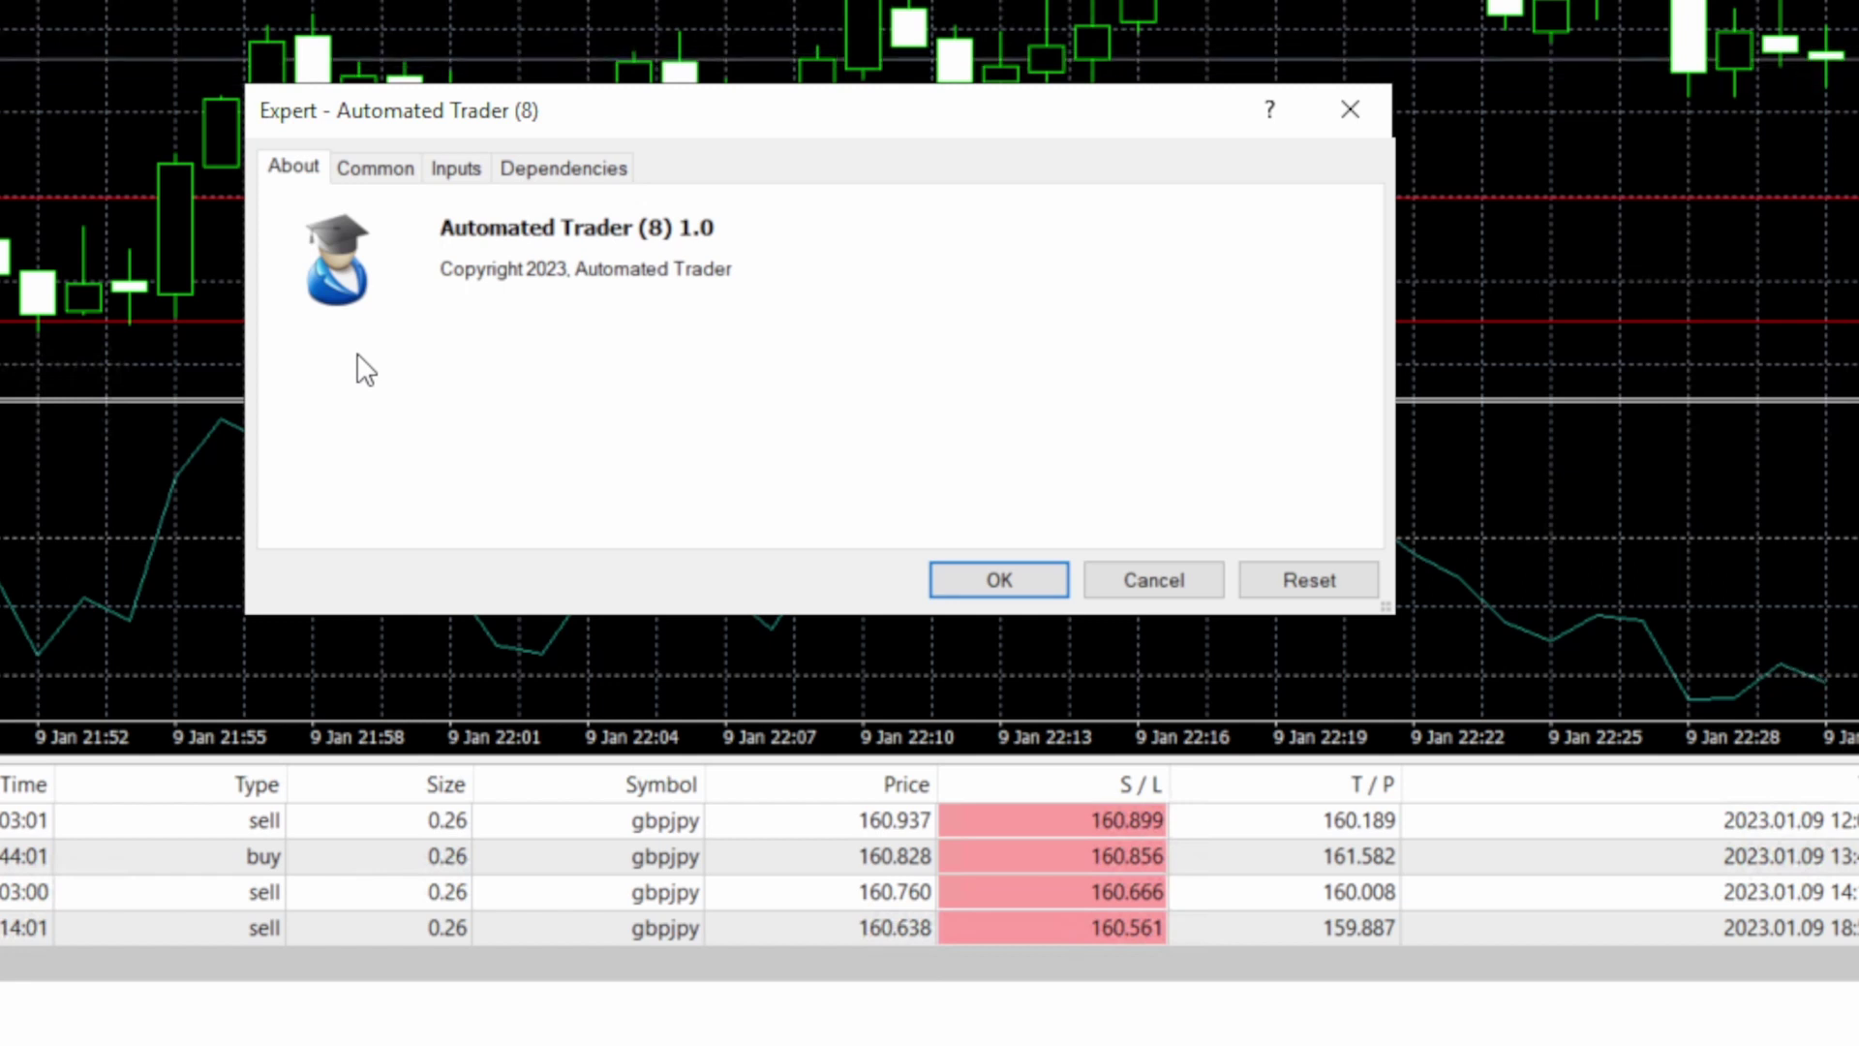
Review the Common settings, open the expert's Inputs, and copy the user ID from the Automated Trader Metatrader 4 page.
click(370, 179)
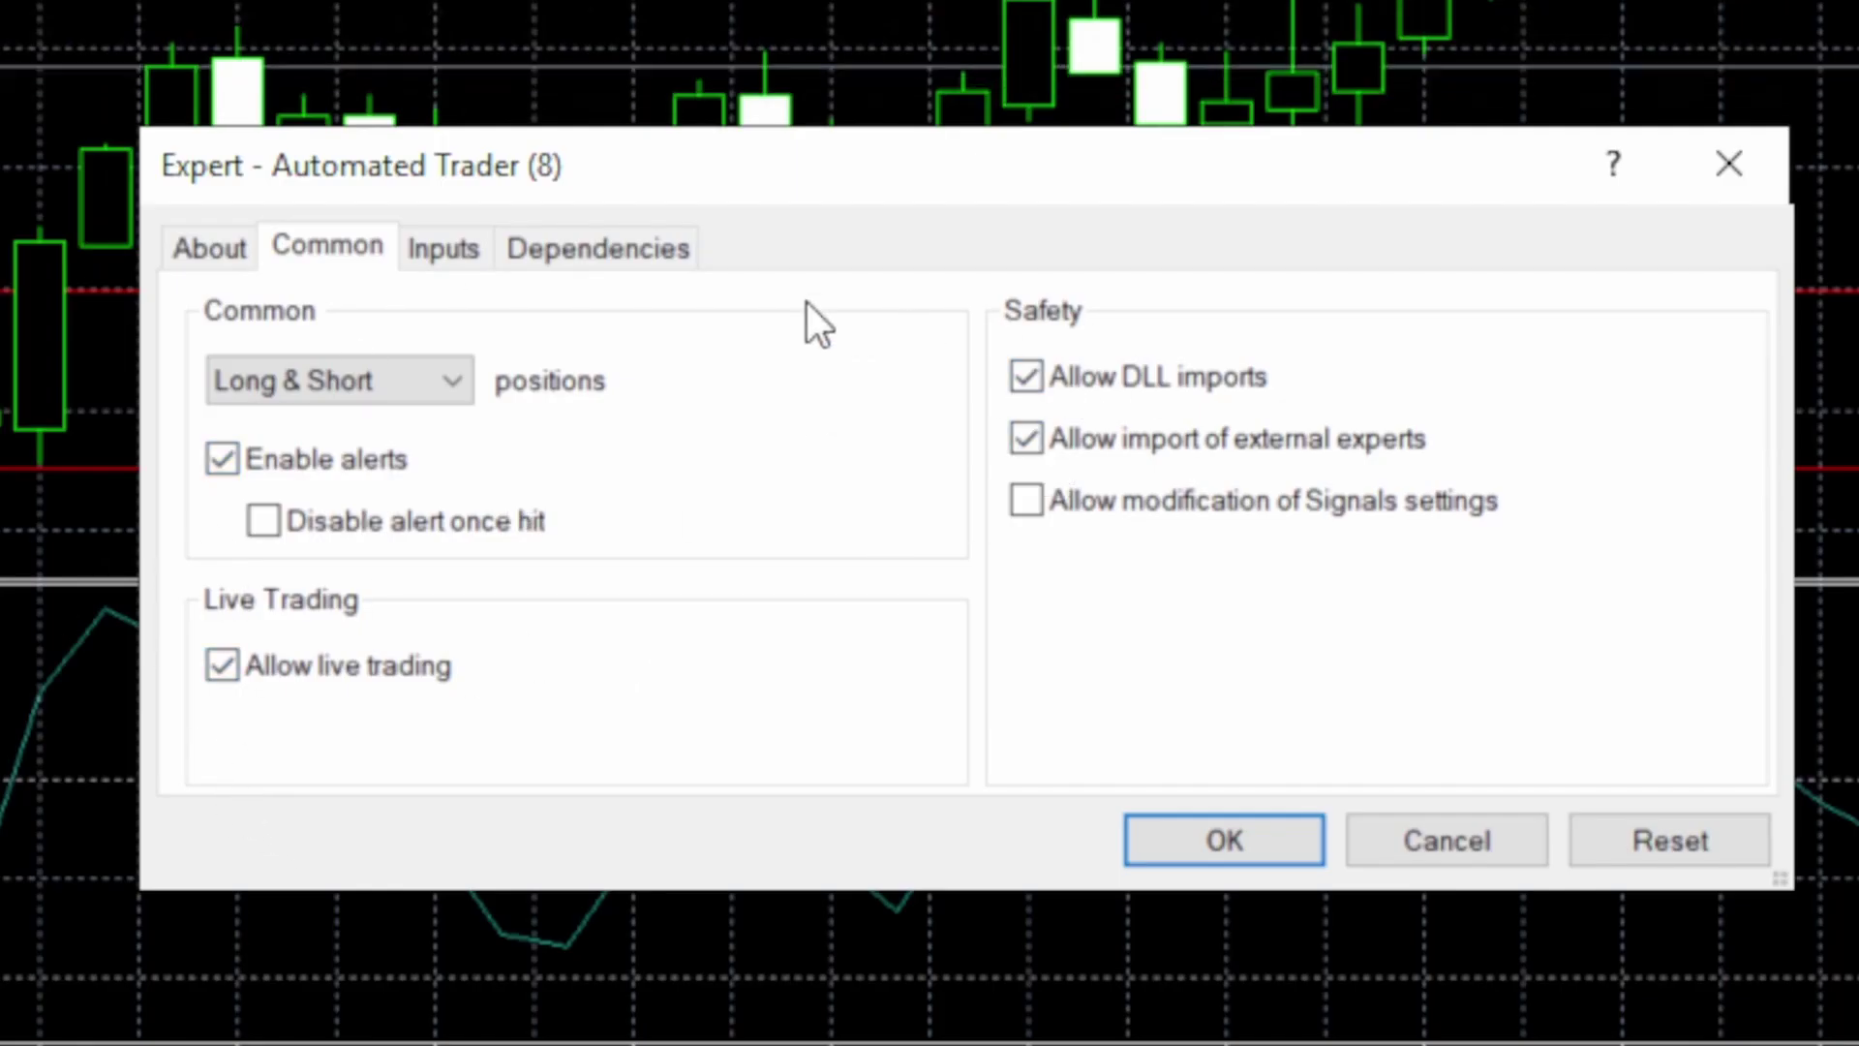
click(470, 254)
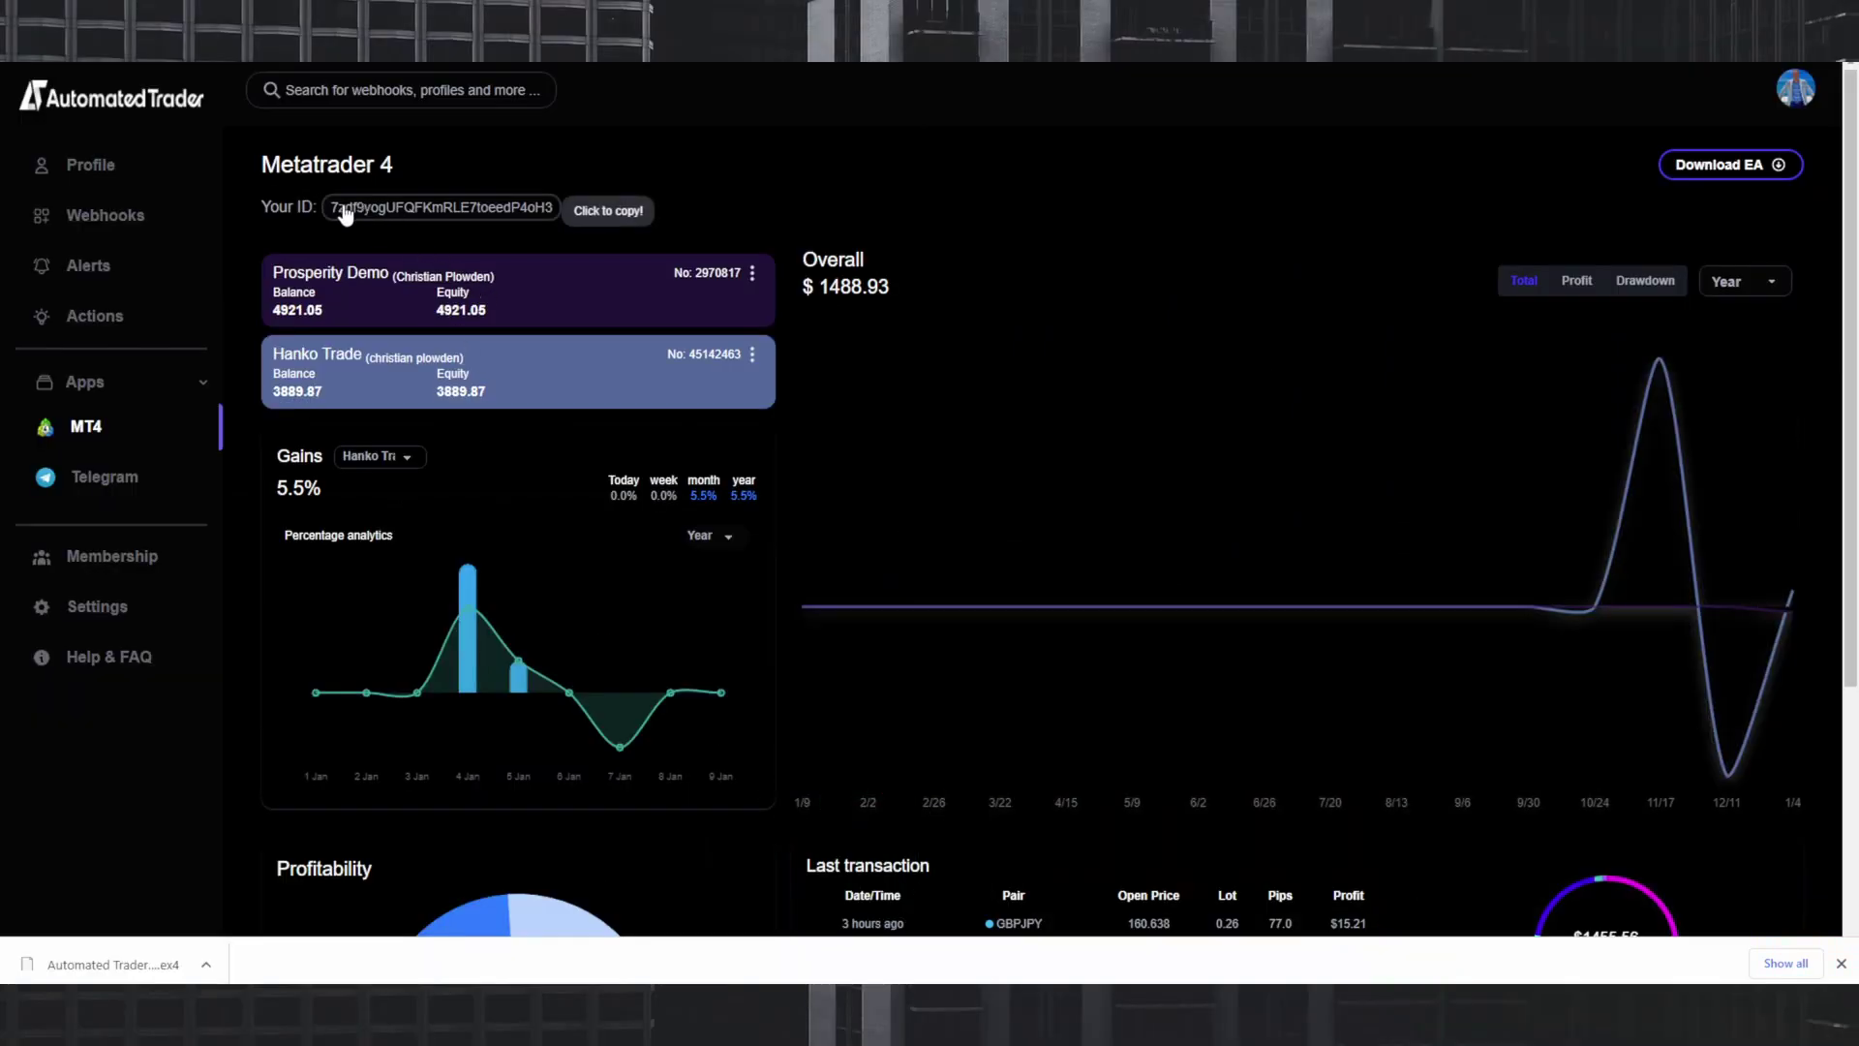
click(399, 213)
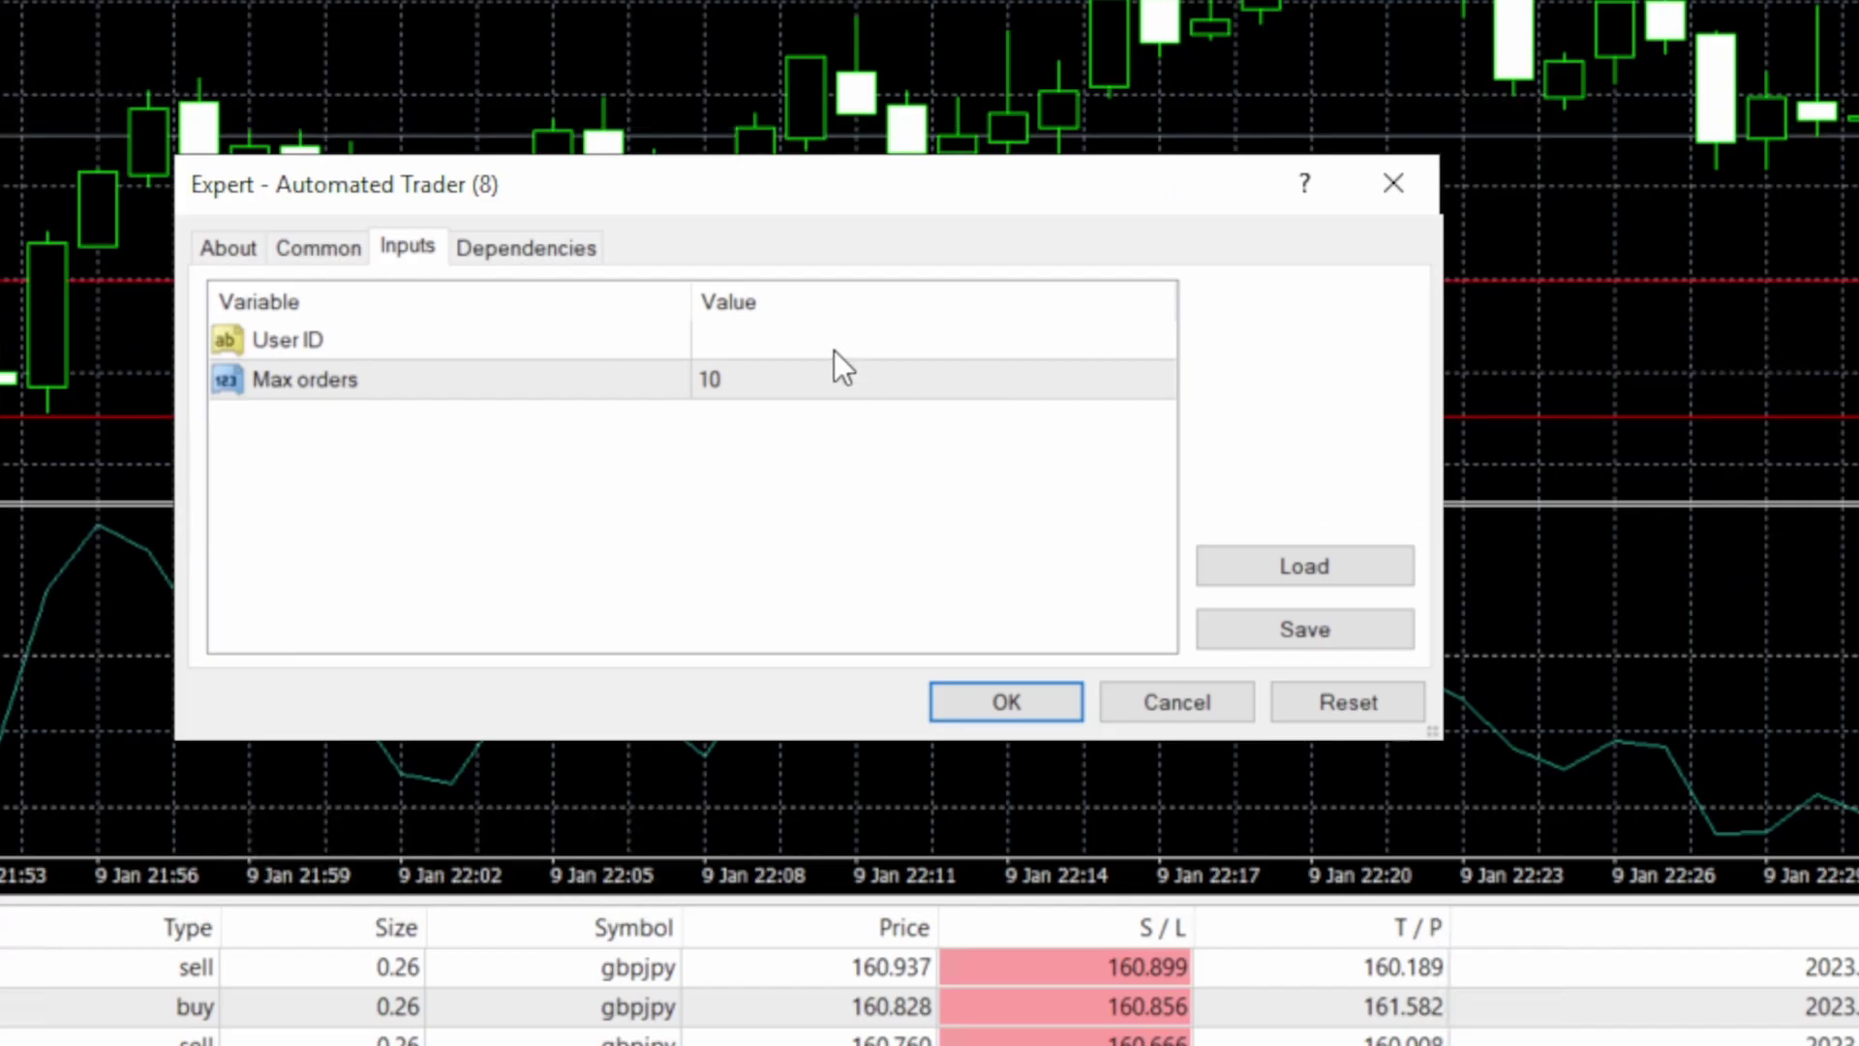
Paste the copied account ID as the User ID input of Automated Trader (8) and apply the expert settings.
click(818, 341)
click(818, 341)
right_click(817, 340)
click(891, 366)
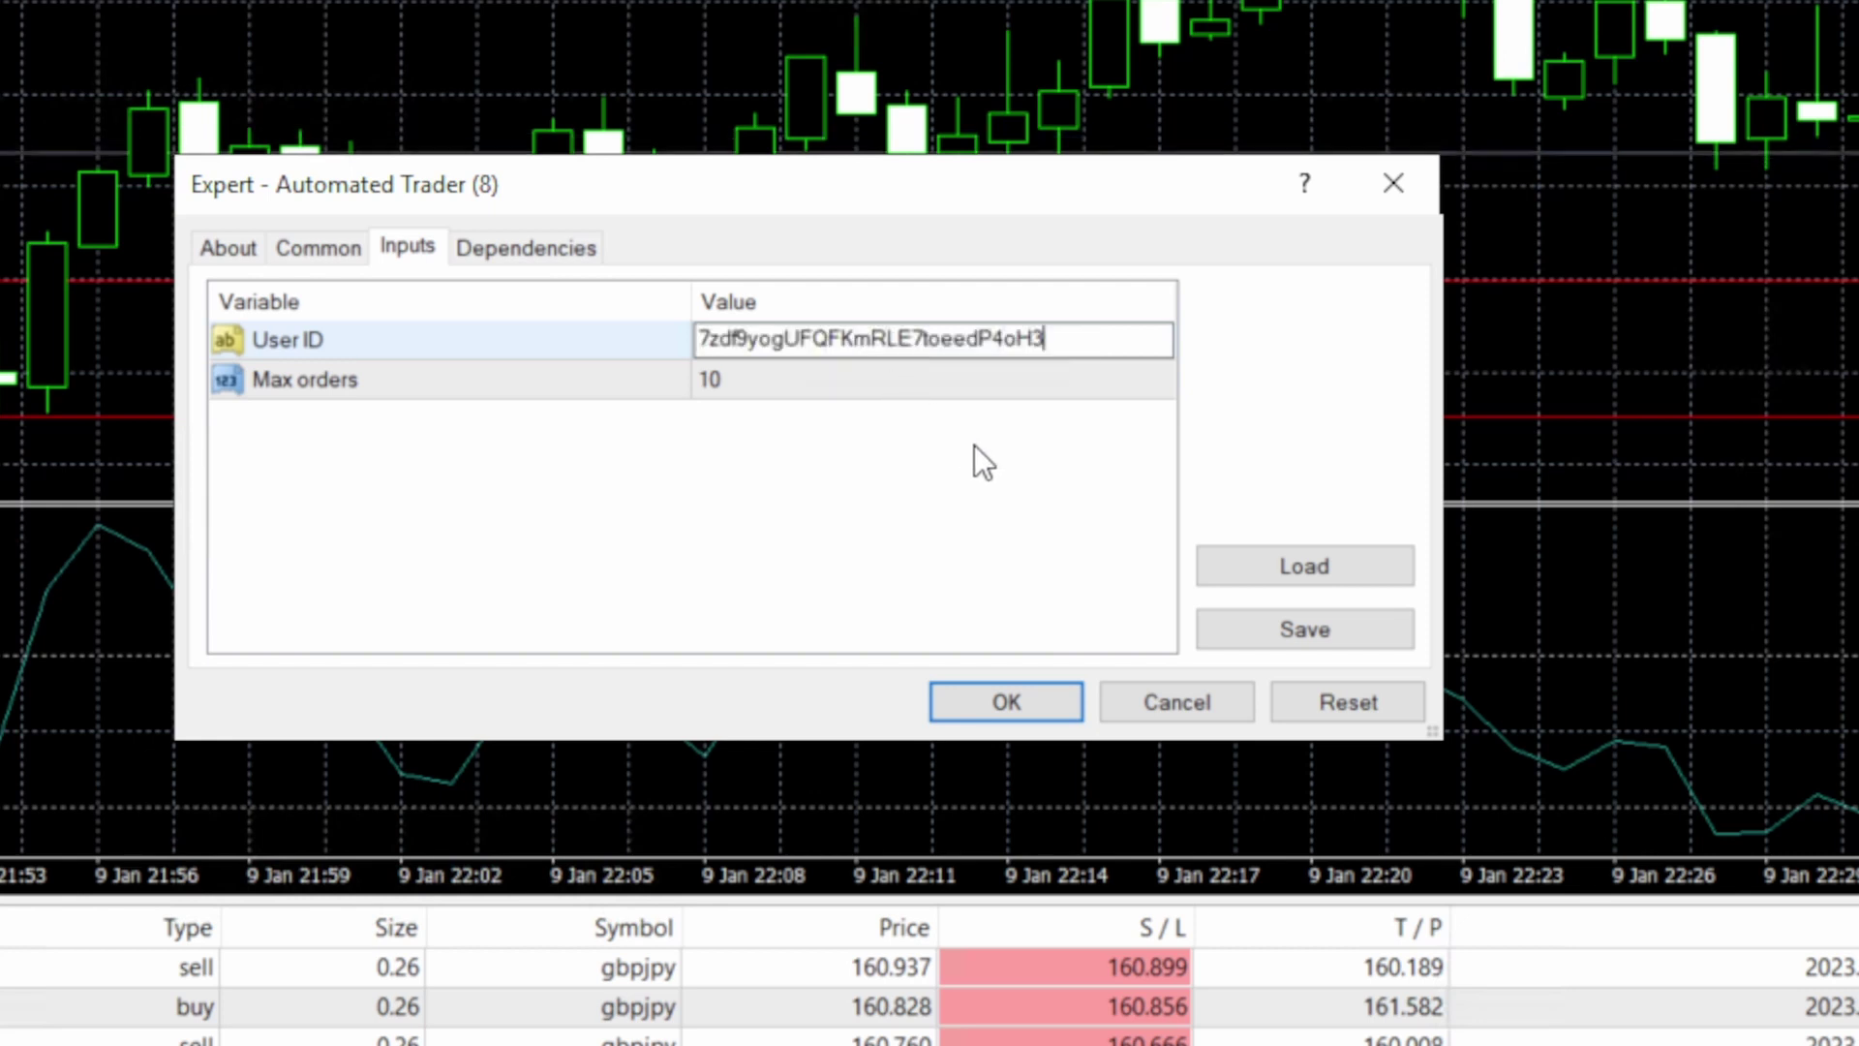
click(1031, 684)
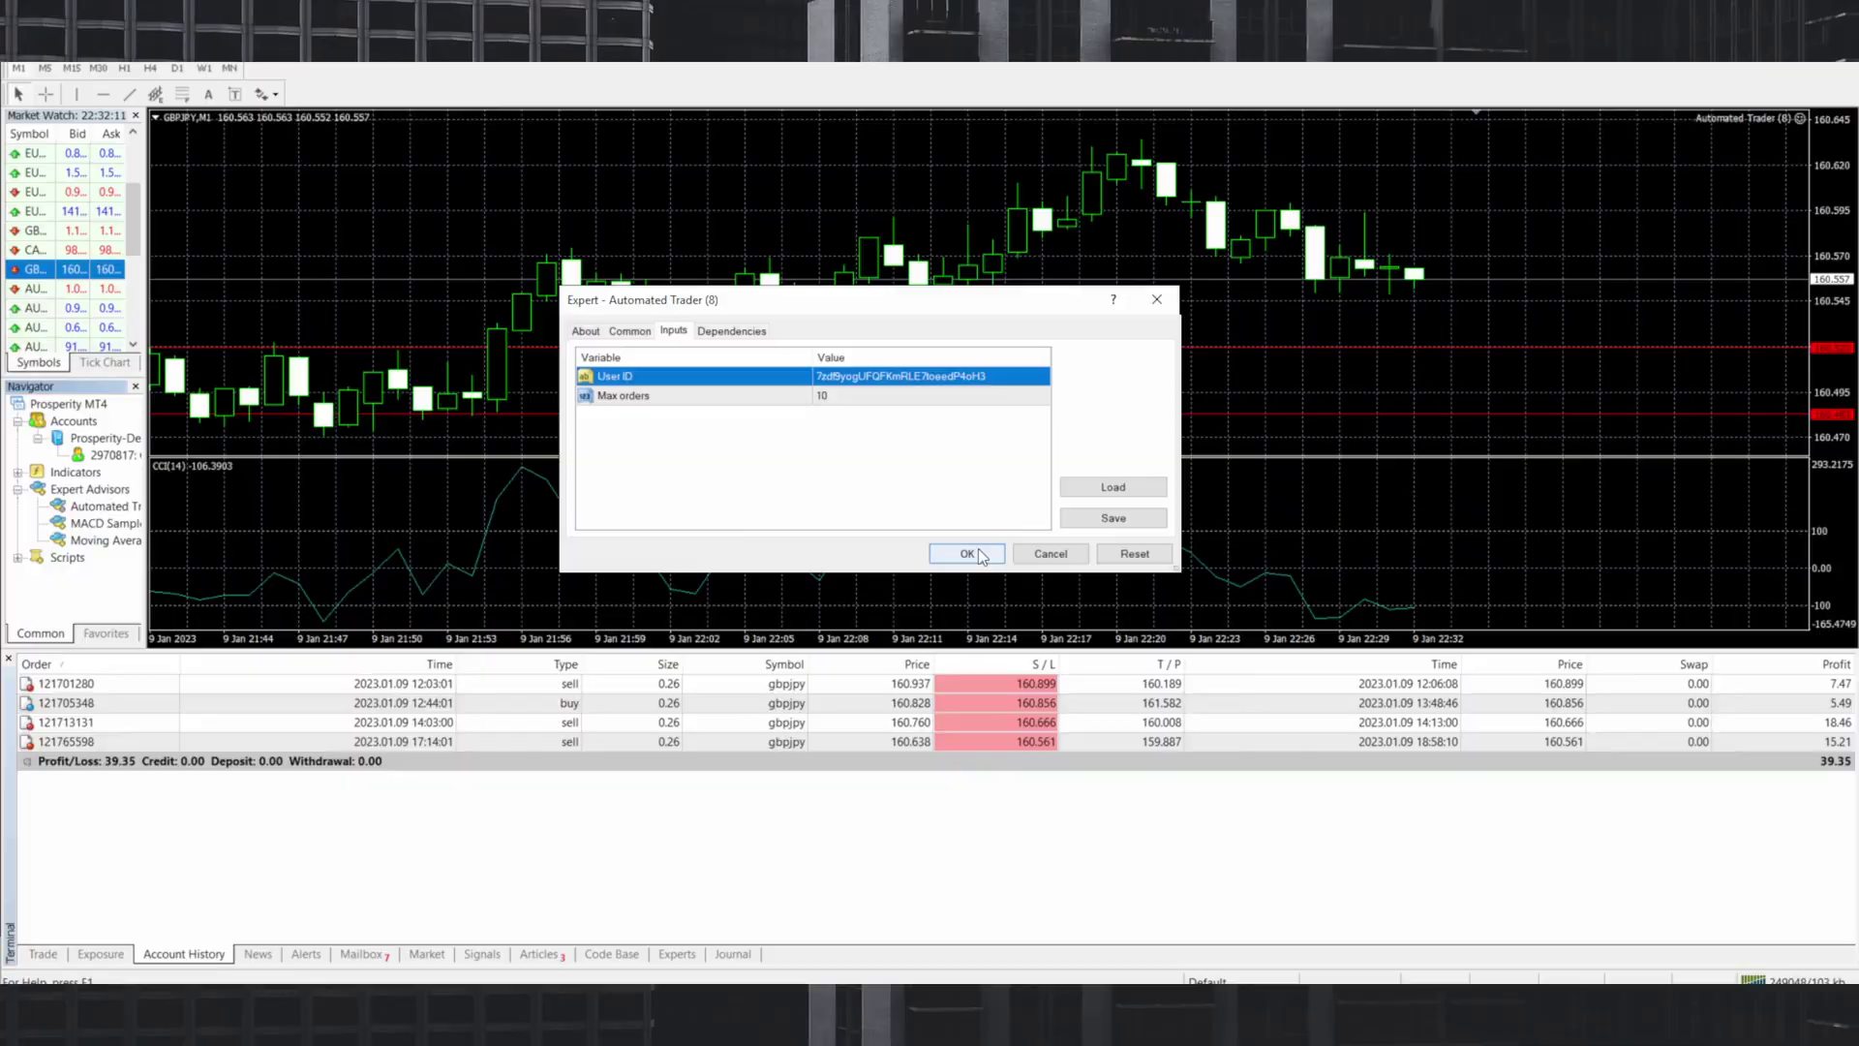
click(1031, 684)
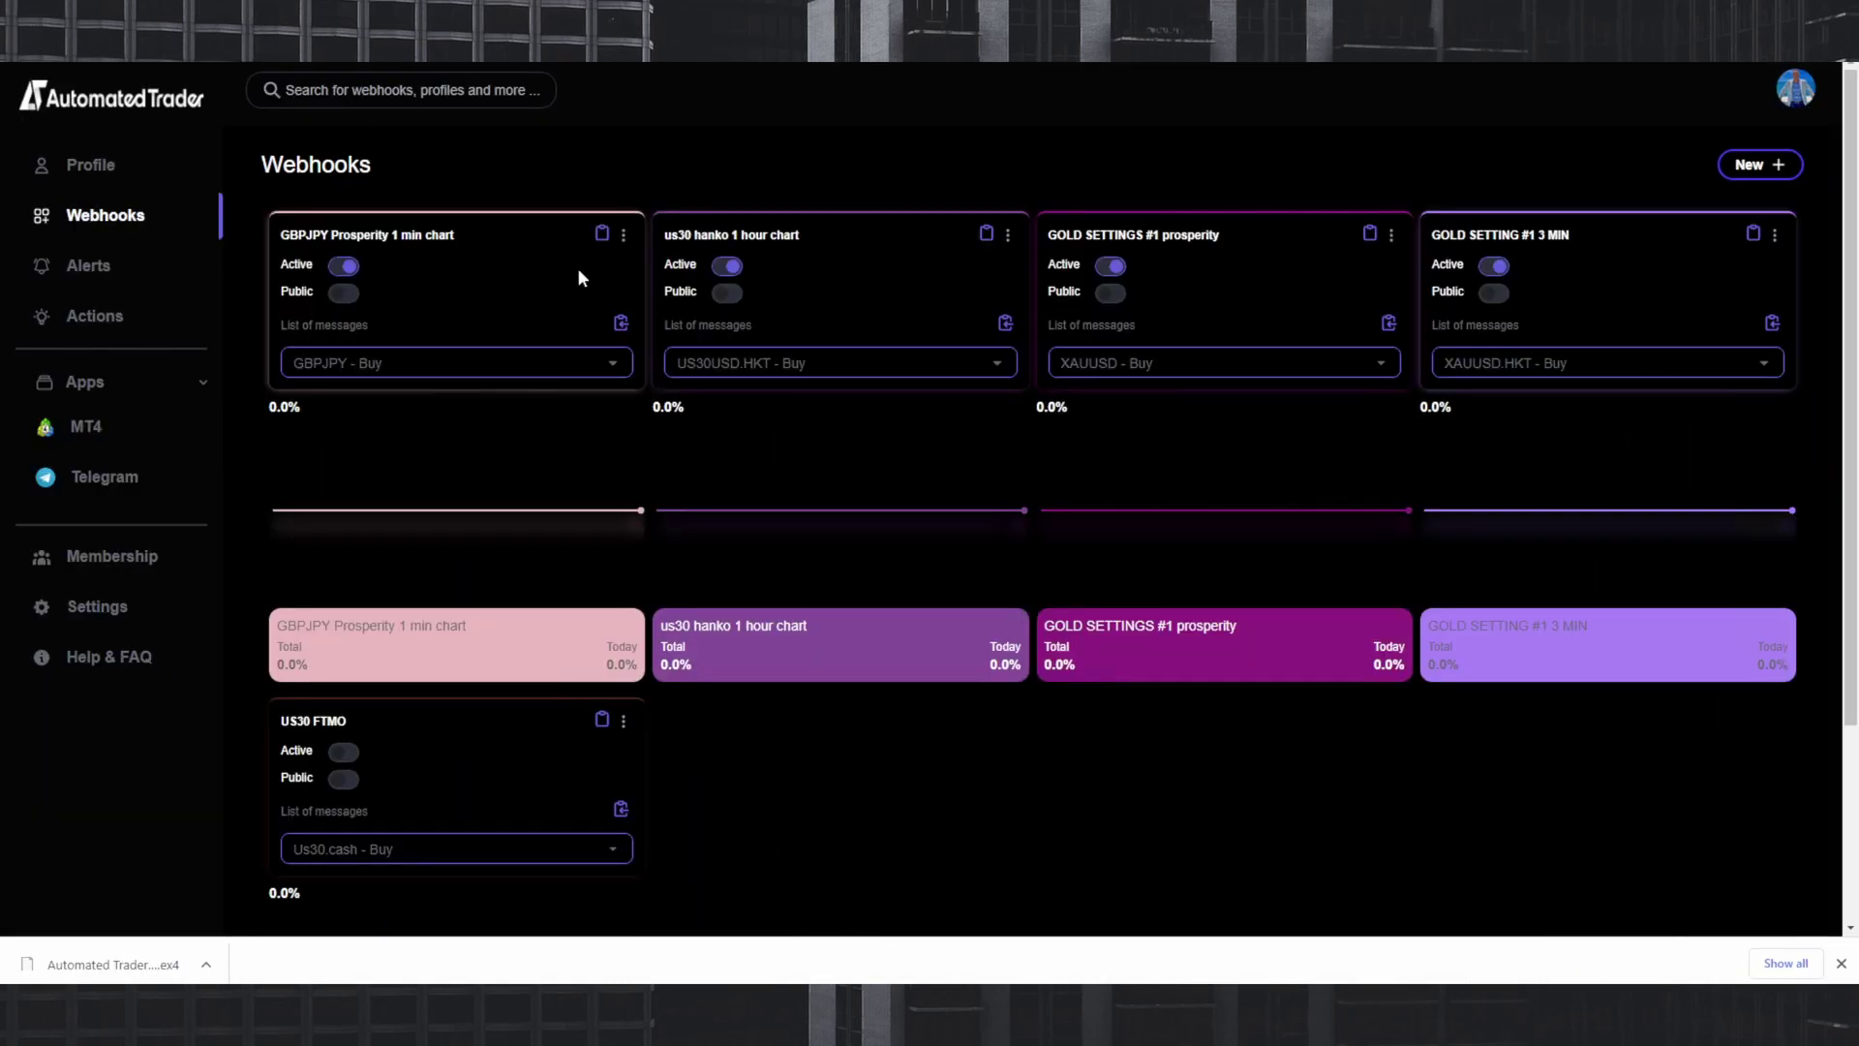
Start a new webhook in Automated Trader and name it 1 min chart GJ Prosperity.
click(1751, 166)
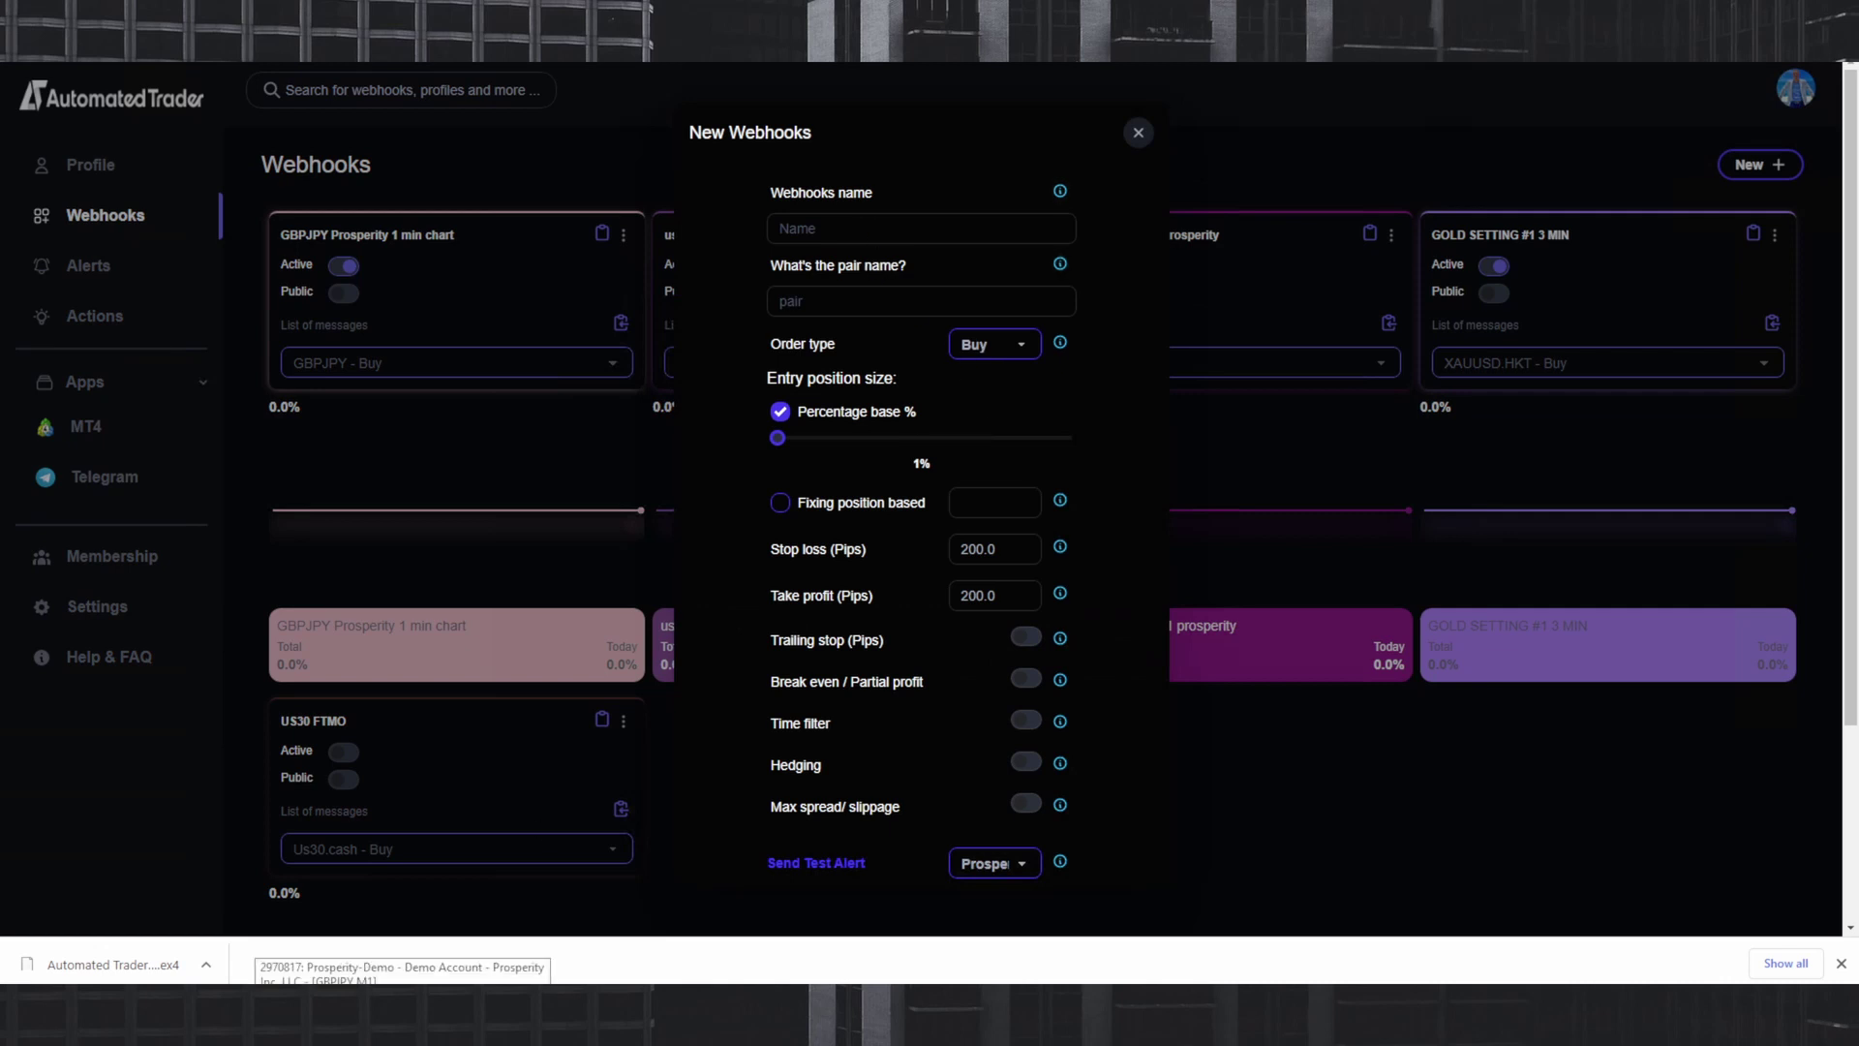
click(863, 226)
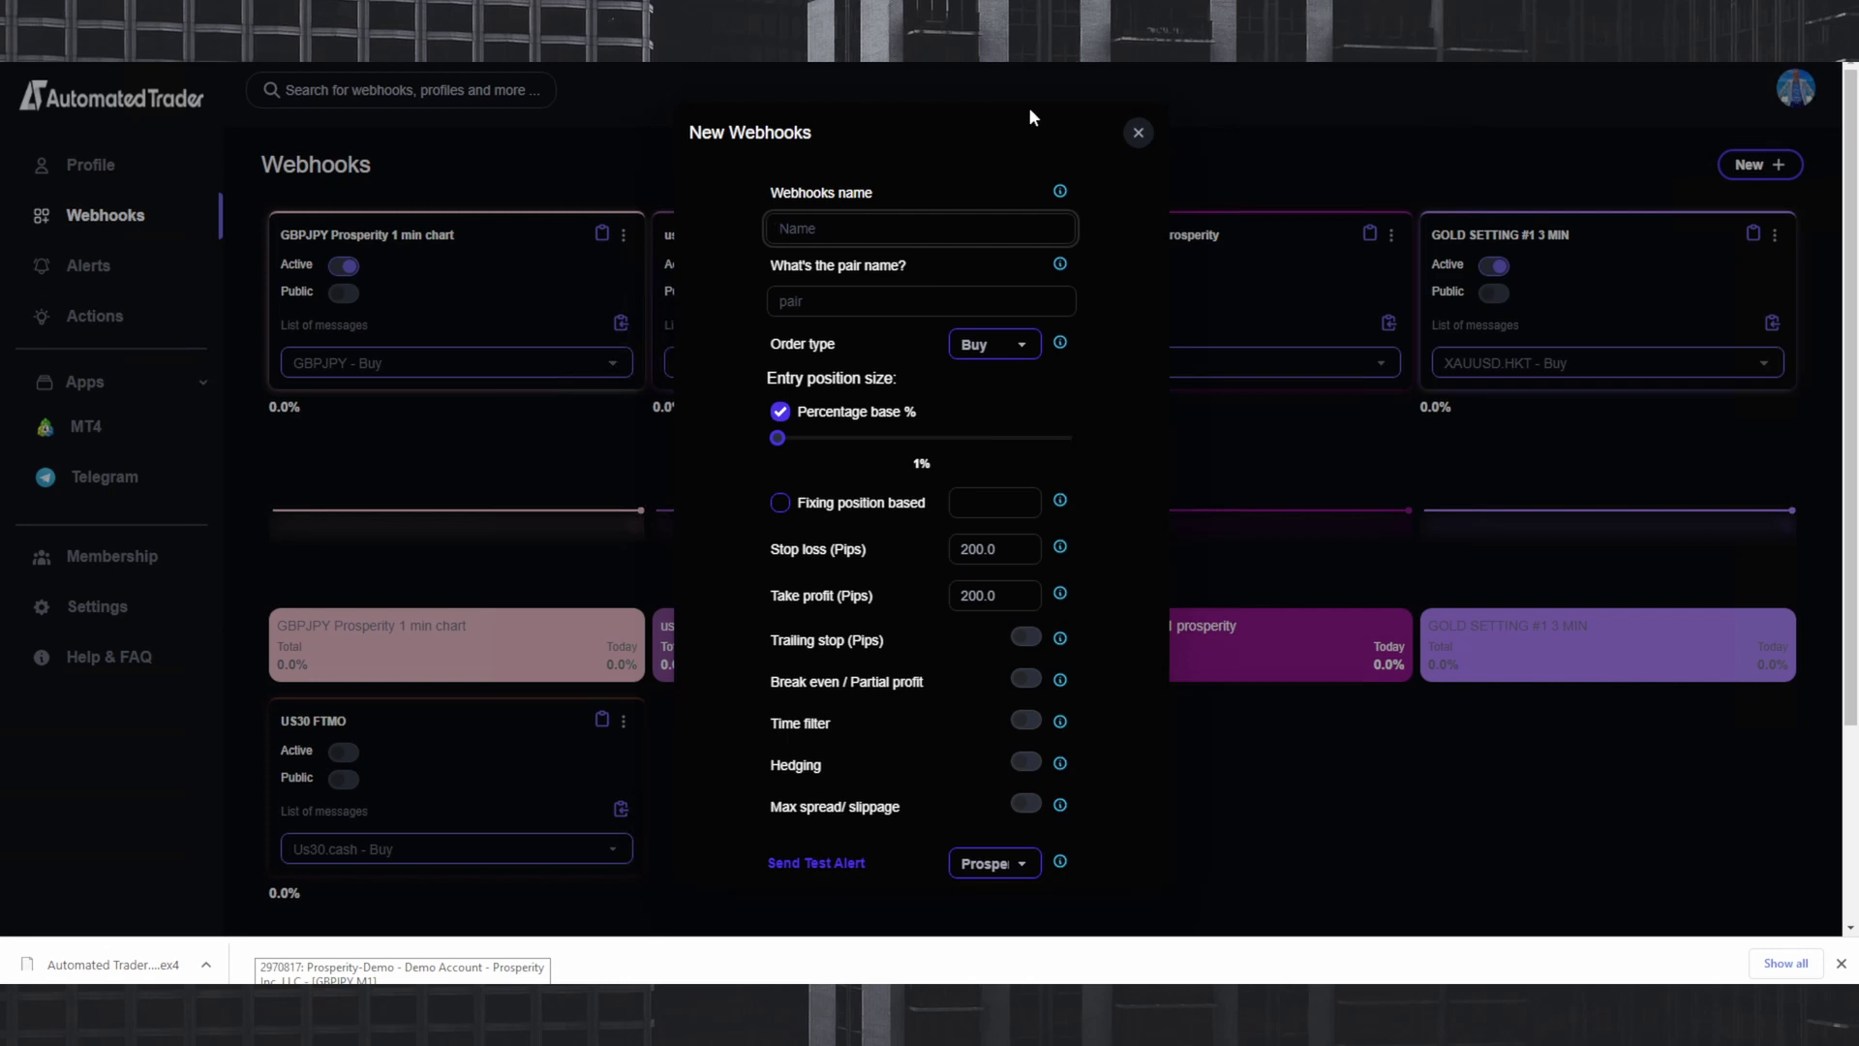
text(1 min chart G)
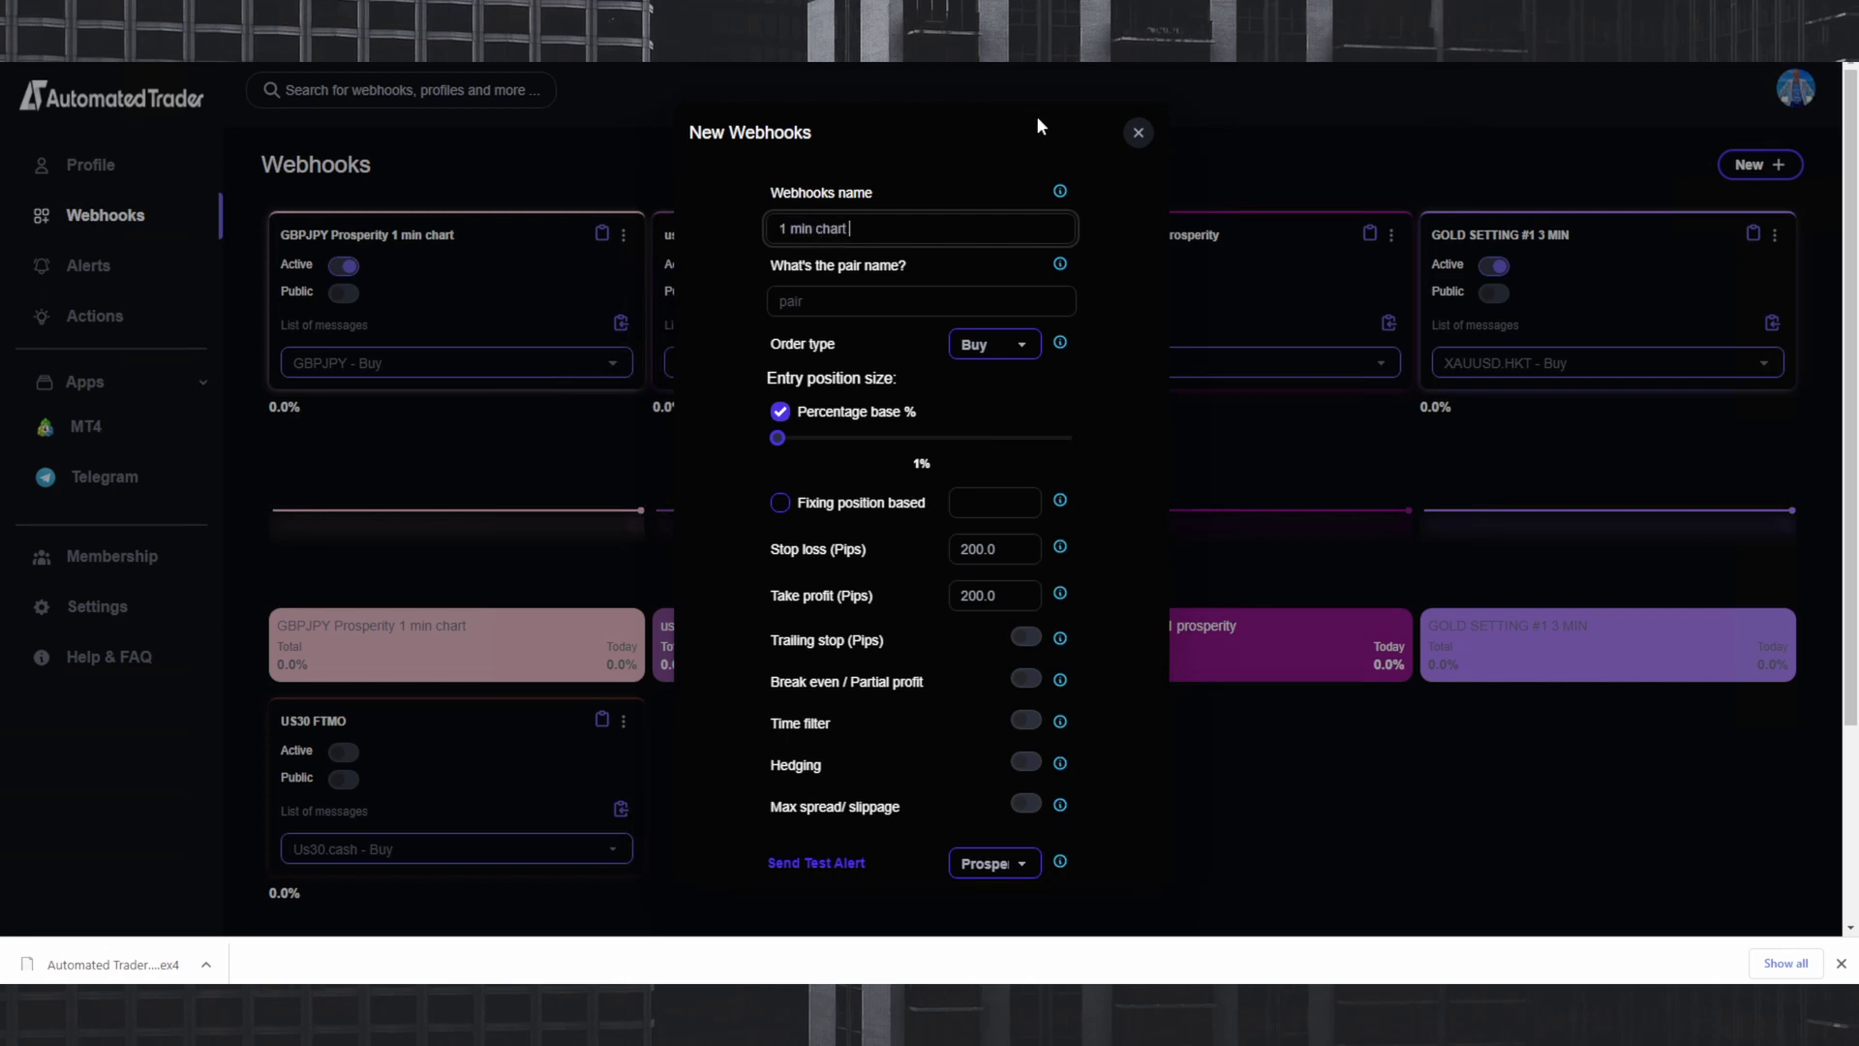
text(J Prosperity)
Check the pair's symbol name in the Hankotrade and Prosperity MT4 terminals and enter GBPJPY as the webhook's pair name.
click(828, 303)
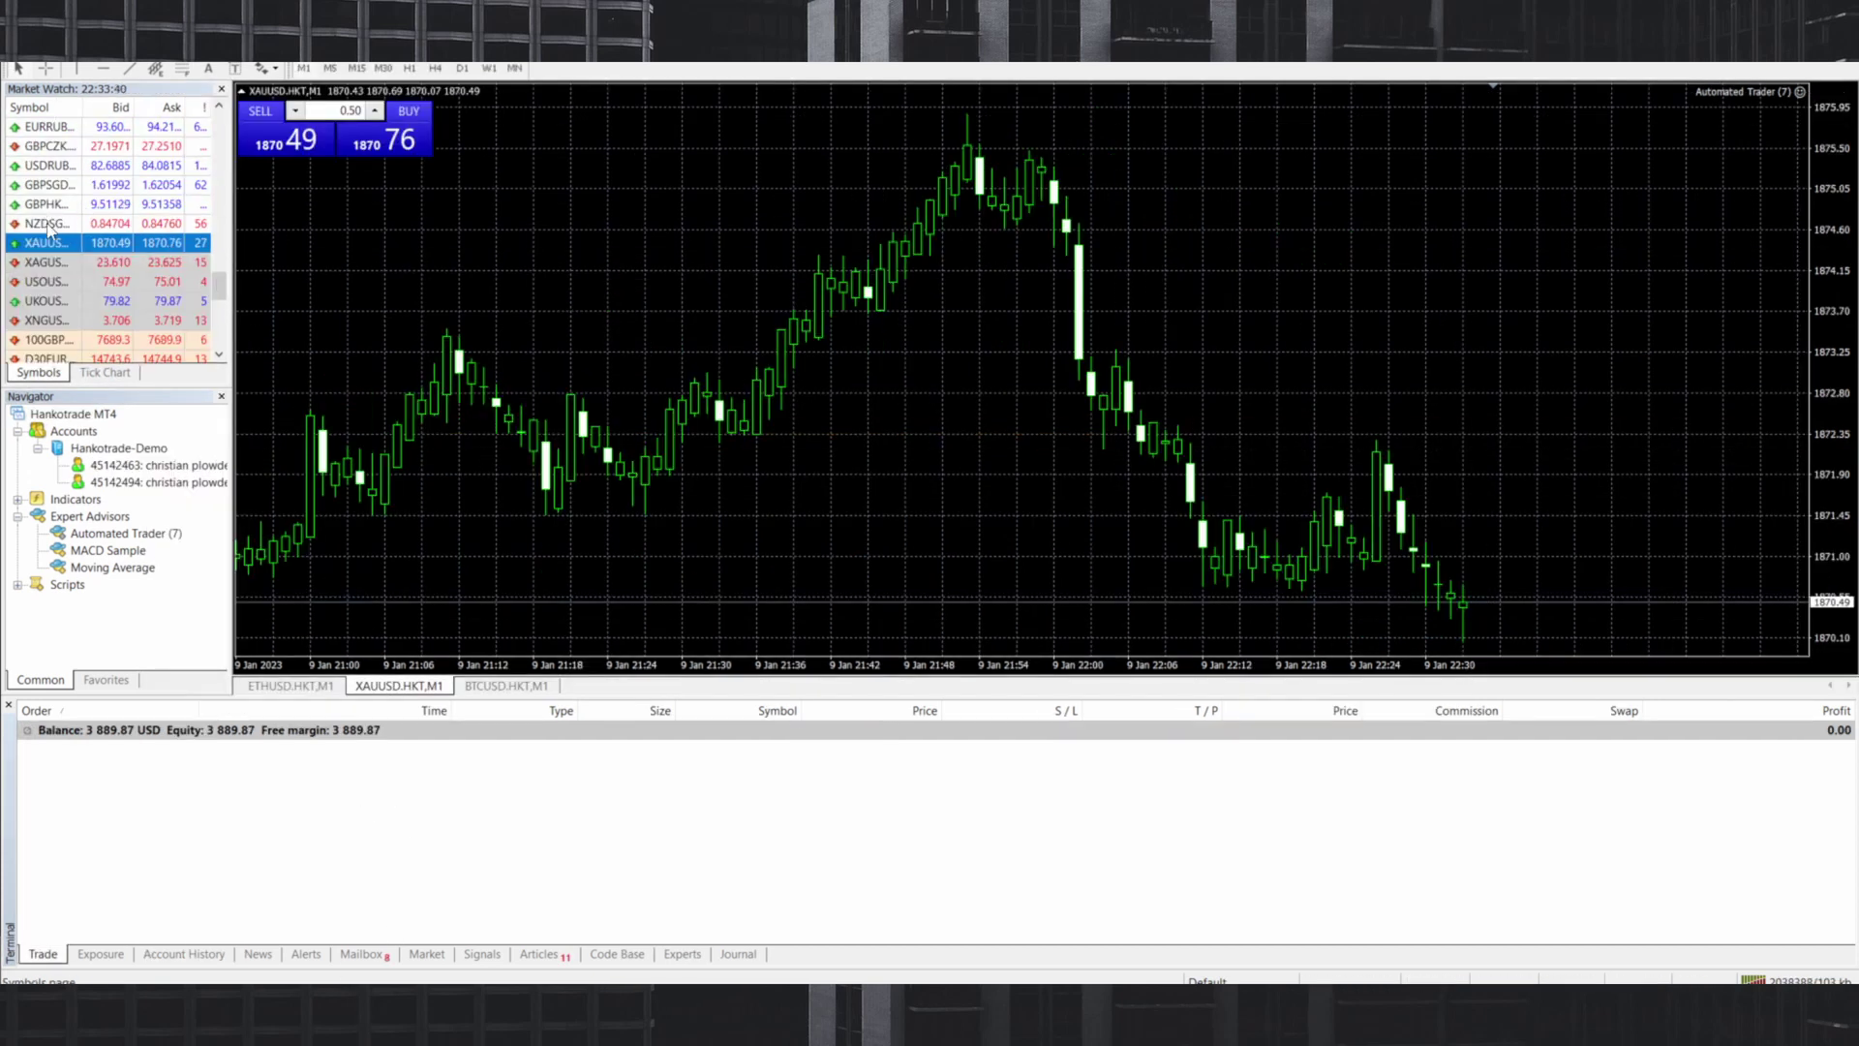
scroll(49, 227, up, 5)
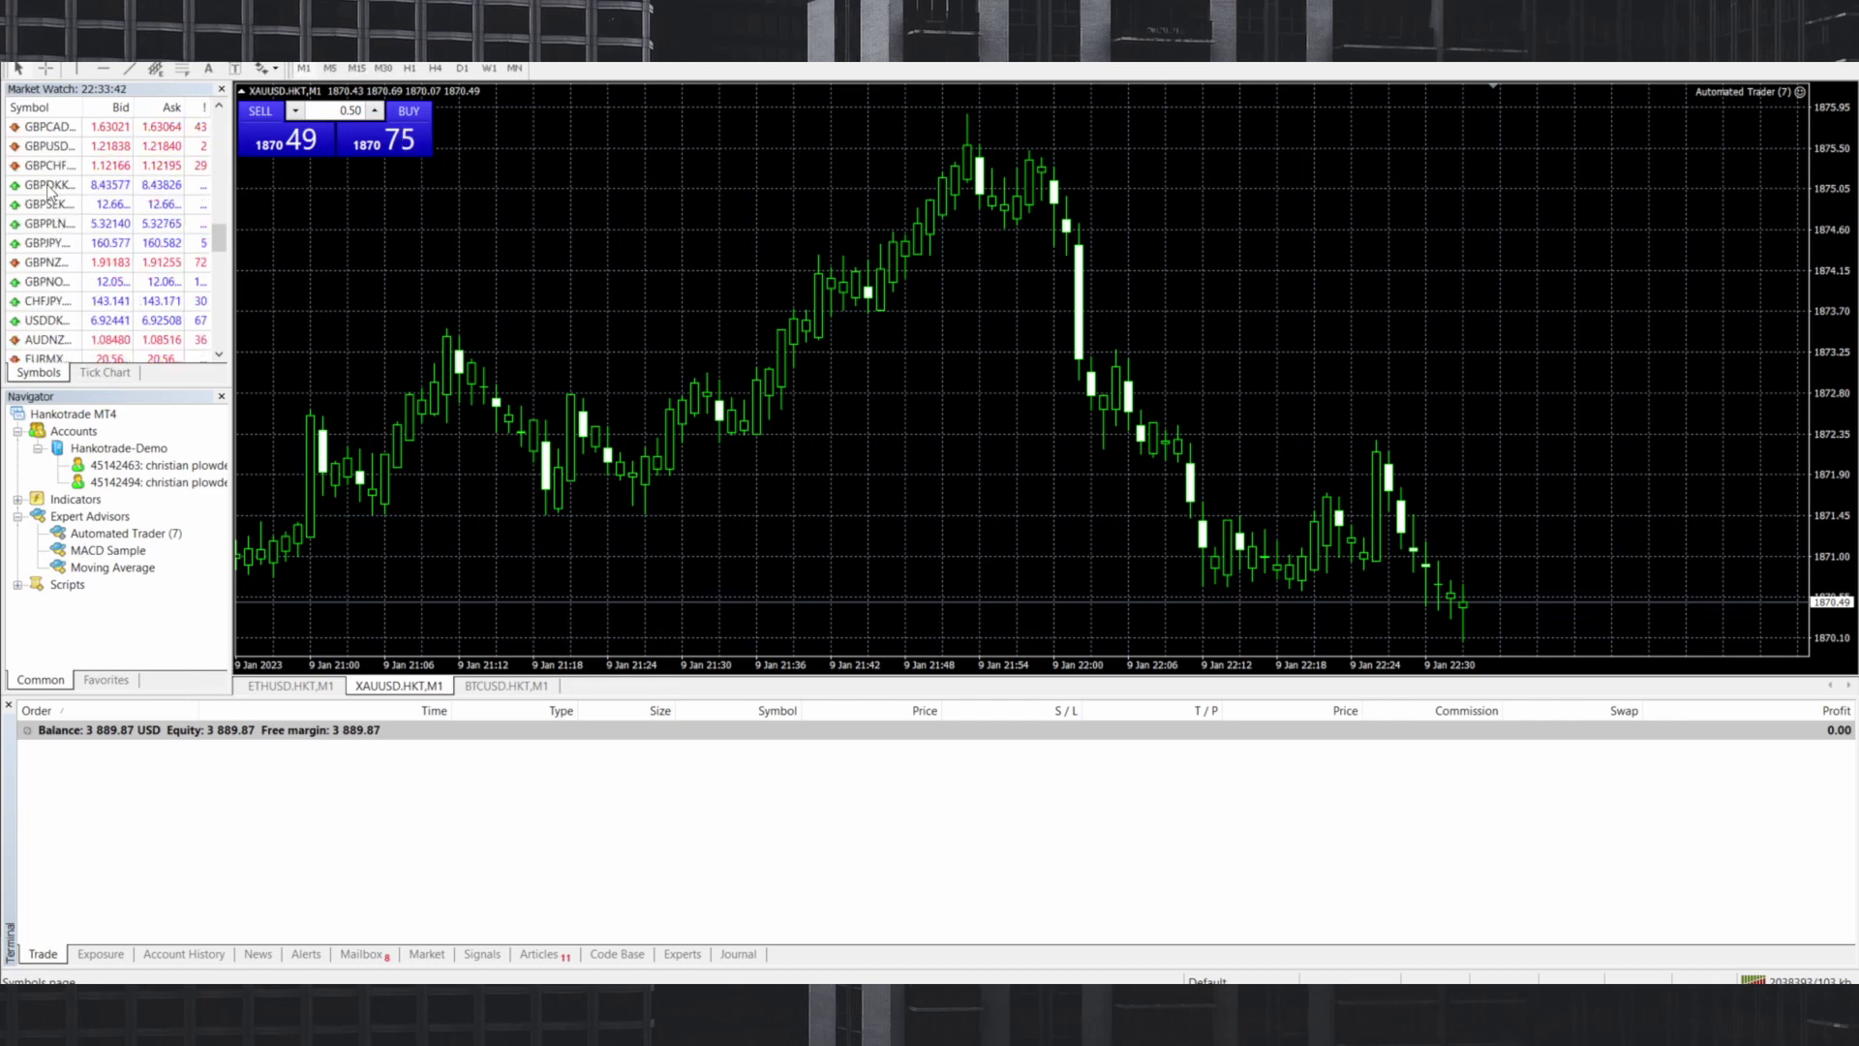
drag(48, 242, 265, 90)
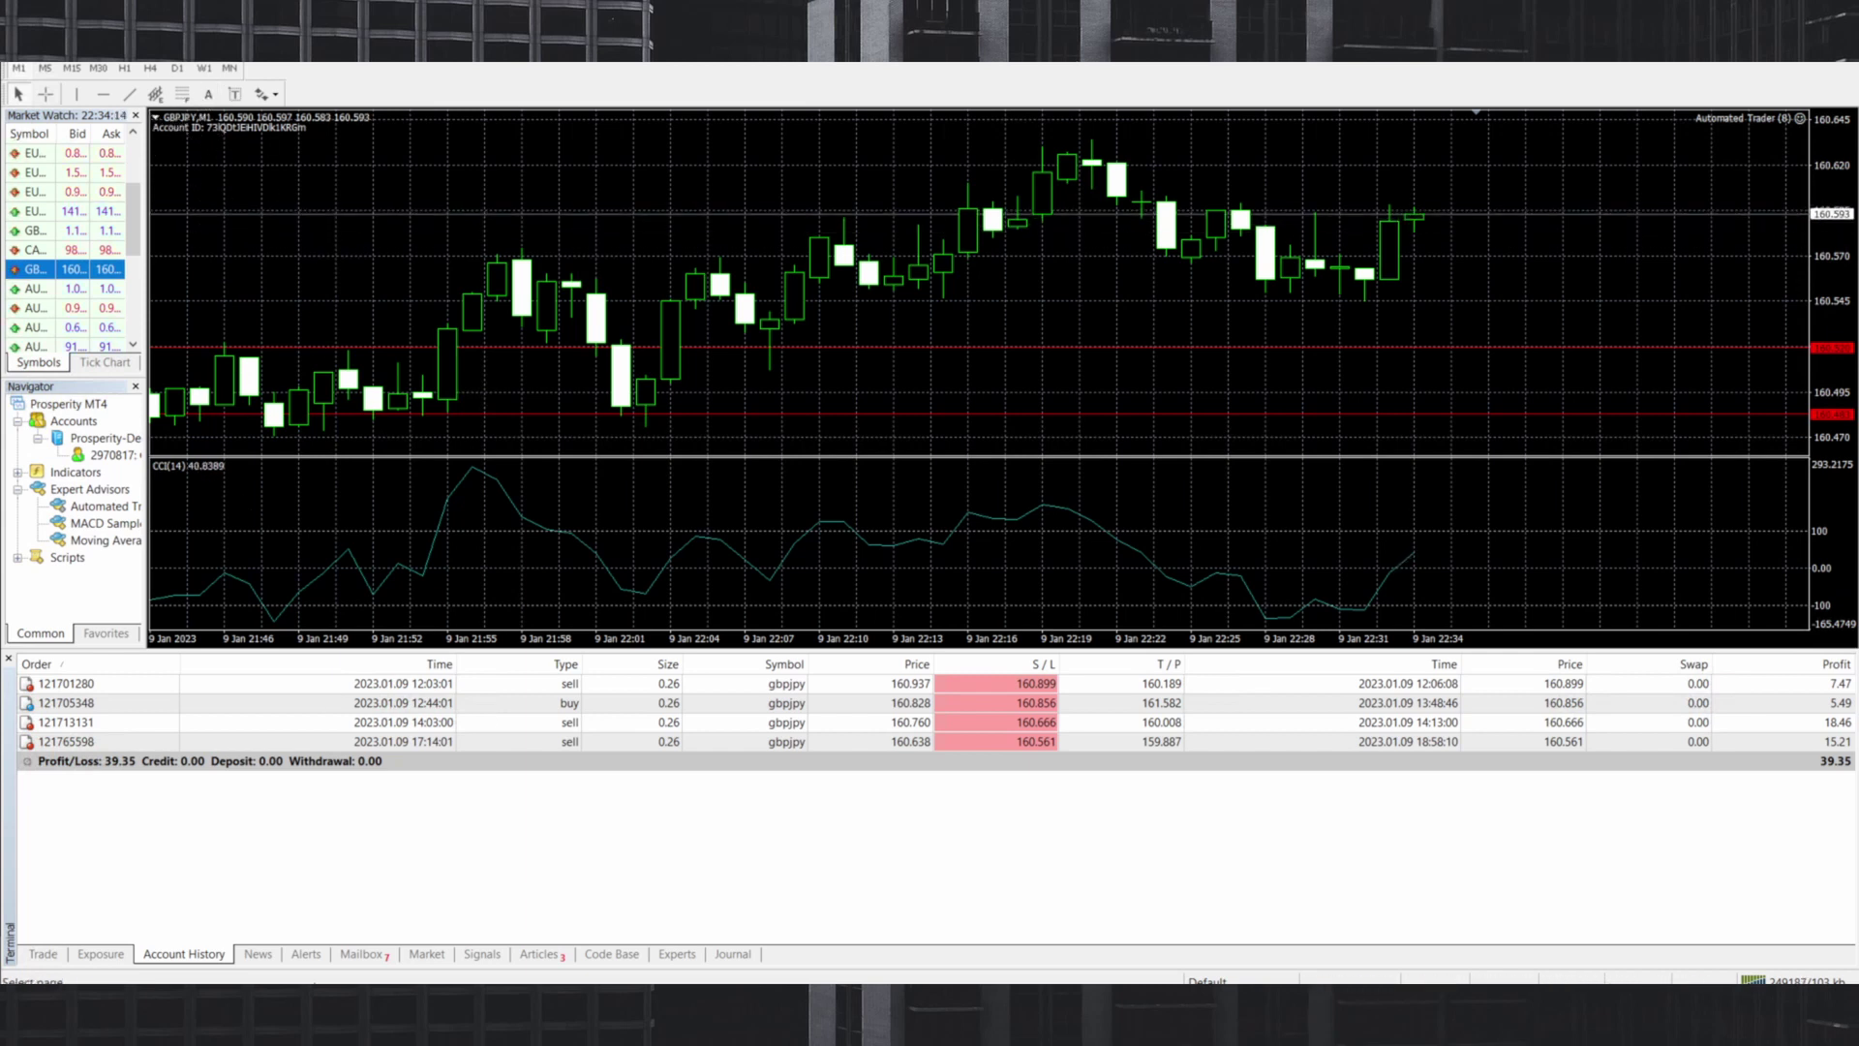
click(307, 980)
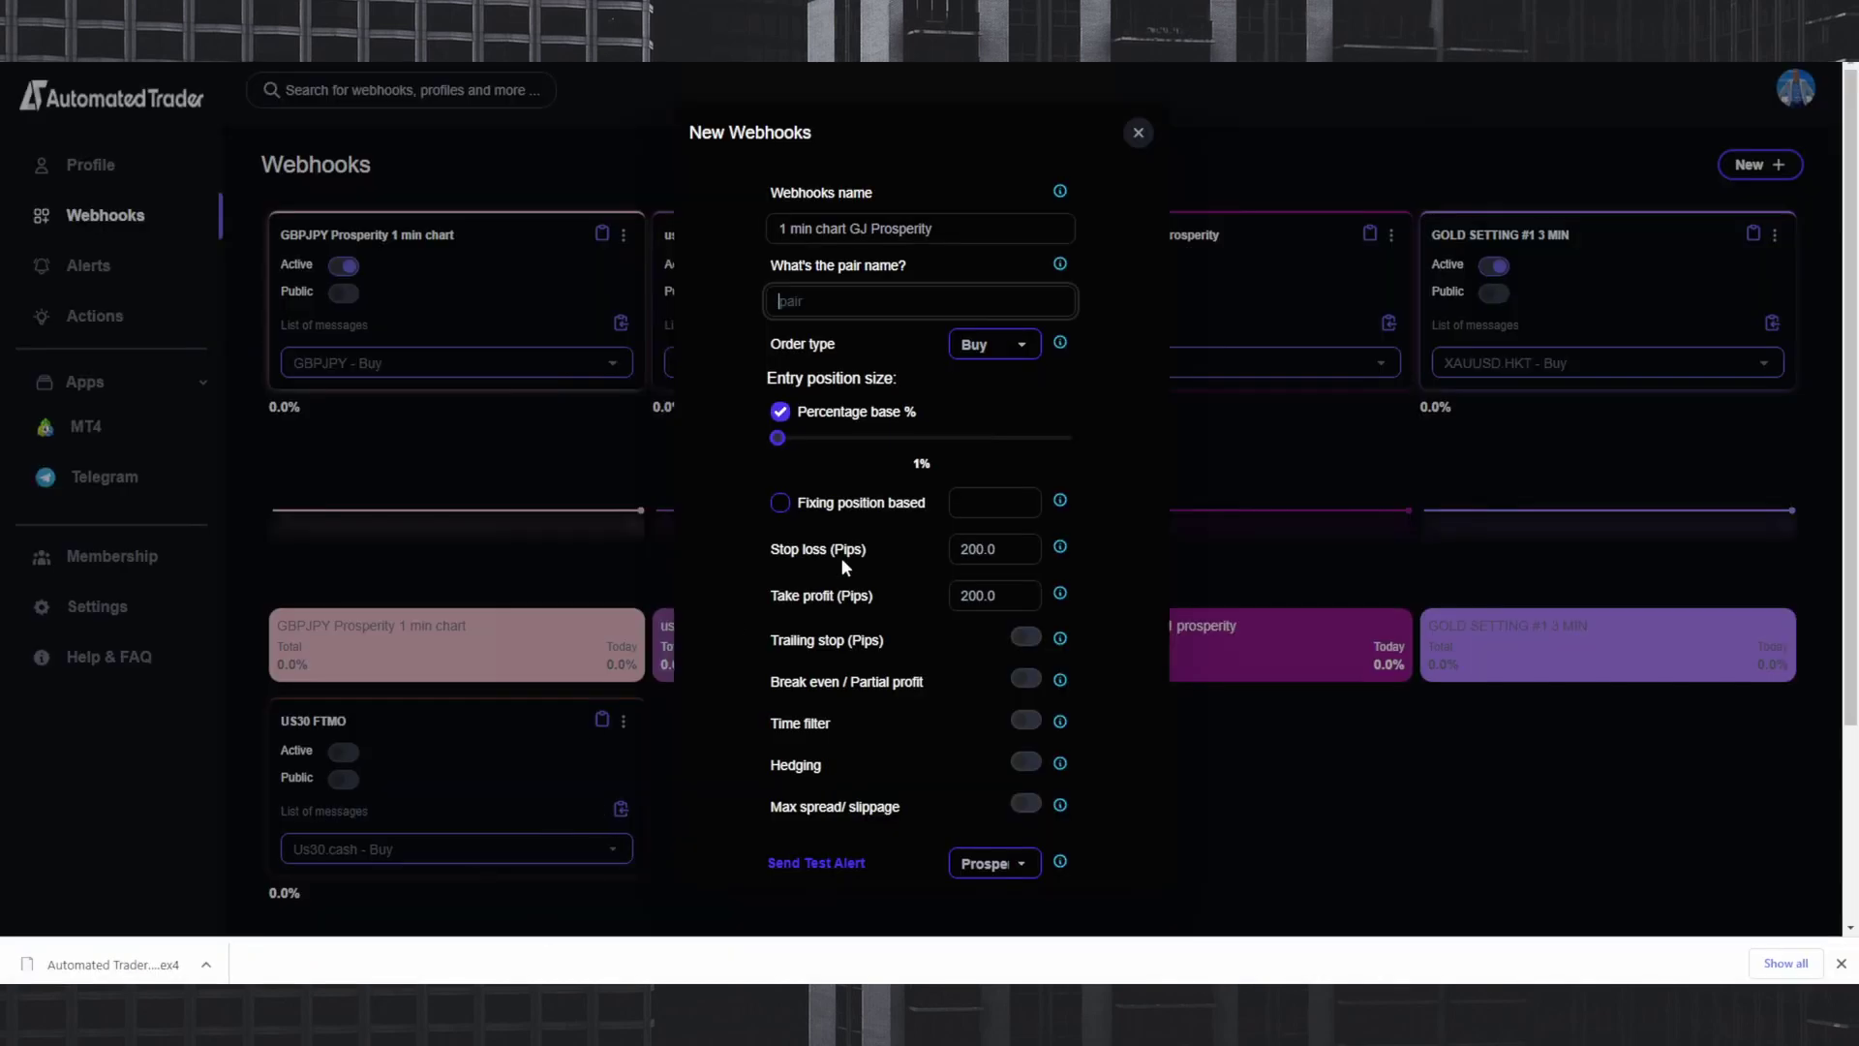
text(GBPJP)
text(Y.HKT)
Set the webhook's stop loss to 500 pips and its take profit to 750 pips.
click(983, 550)
double_click(981, 552)
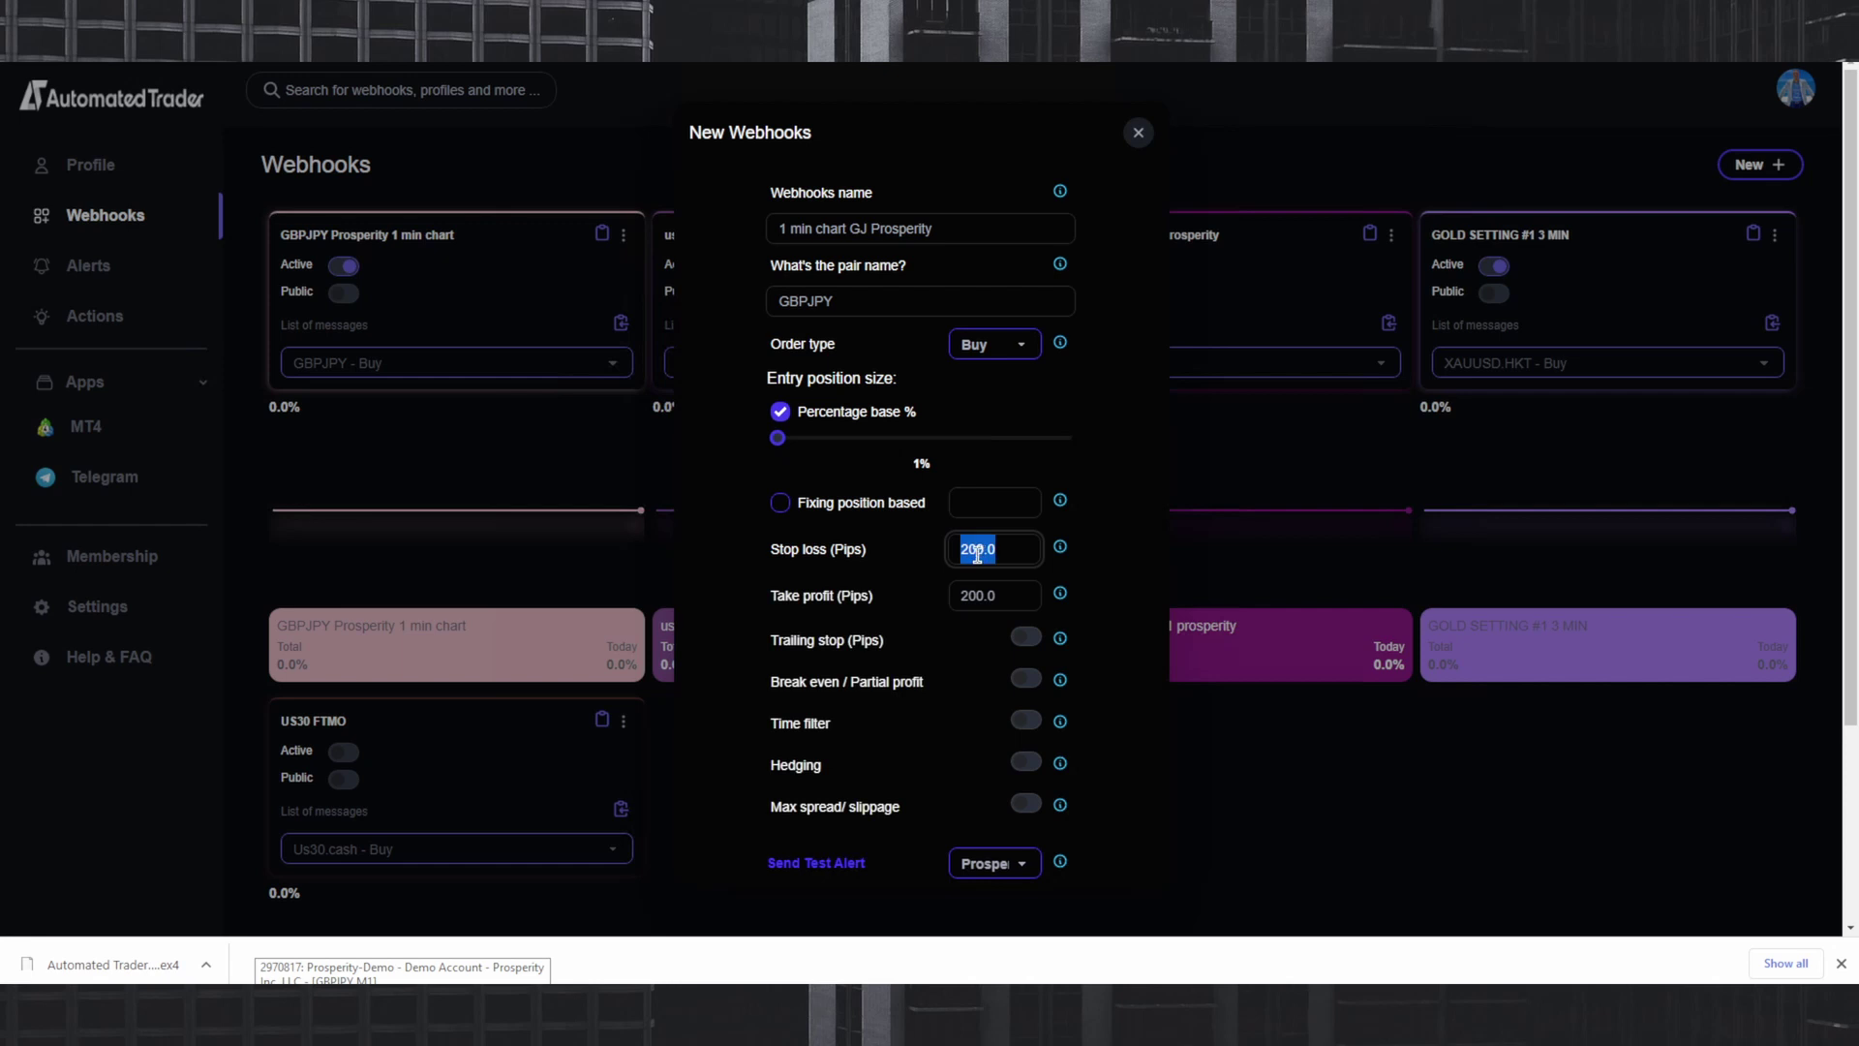
text(500)
double_click(986, 596)
text(750)
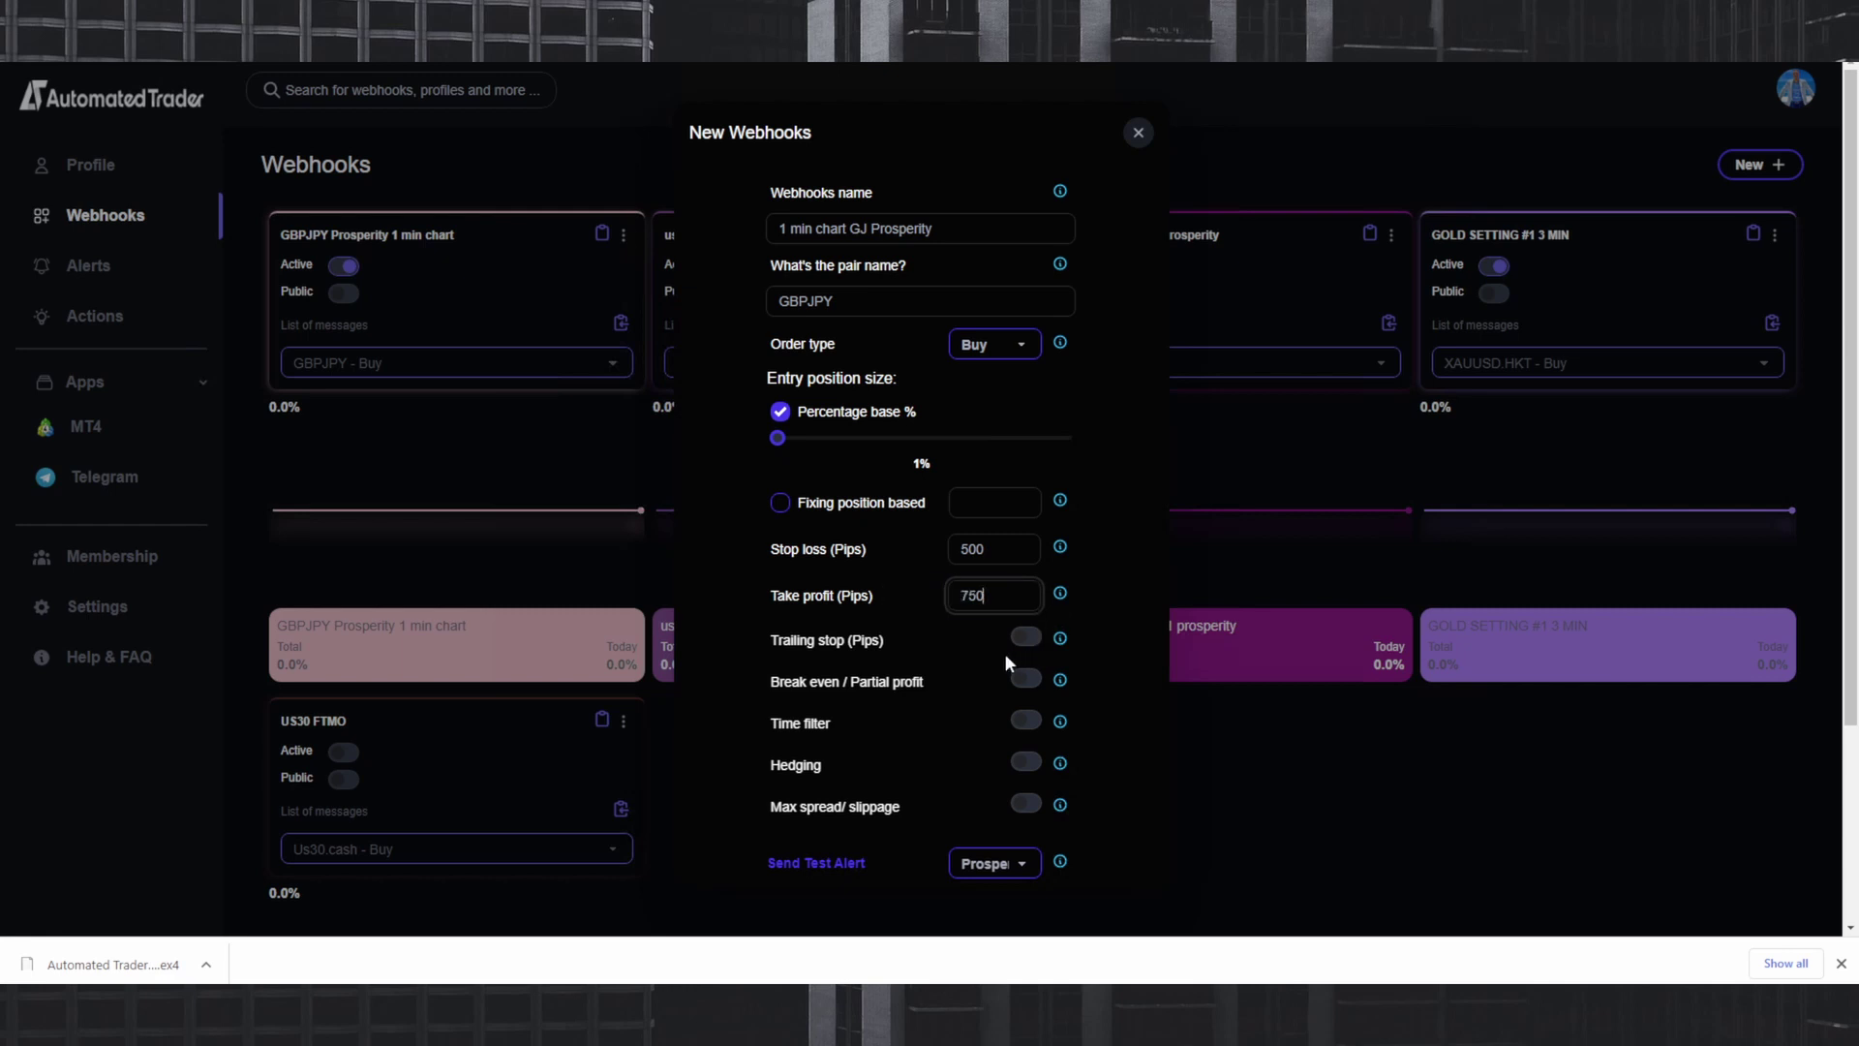
Enable the webhook's trailing stop with a Trailing Stop Start of 50 and a Trailing Stop Distance of 25.
click(1022, 634)
click(1017, 639)
click(1013, 643)
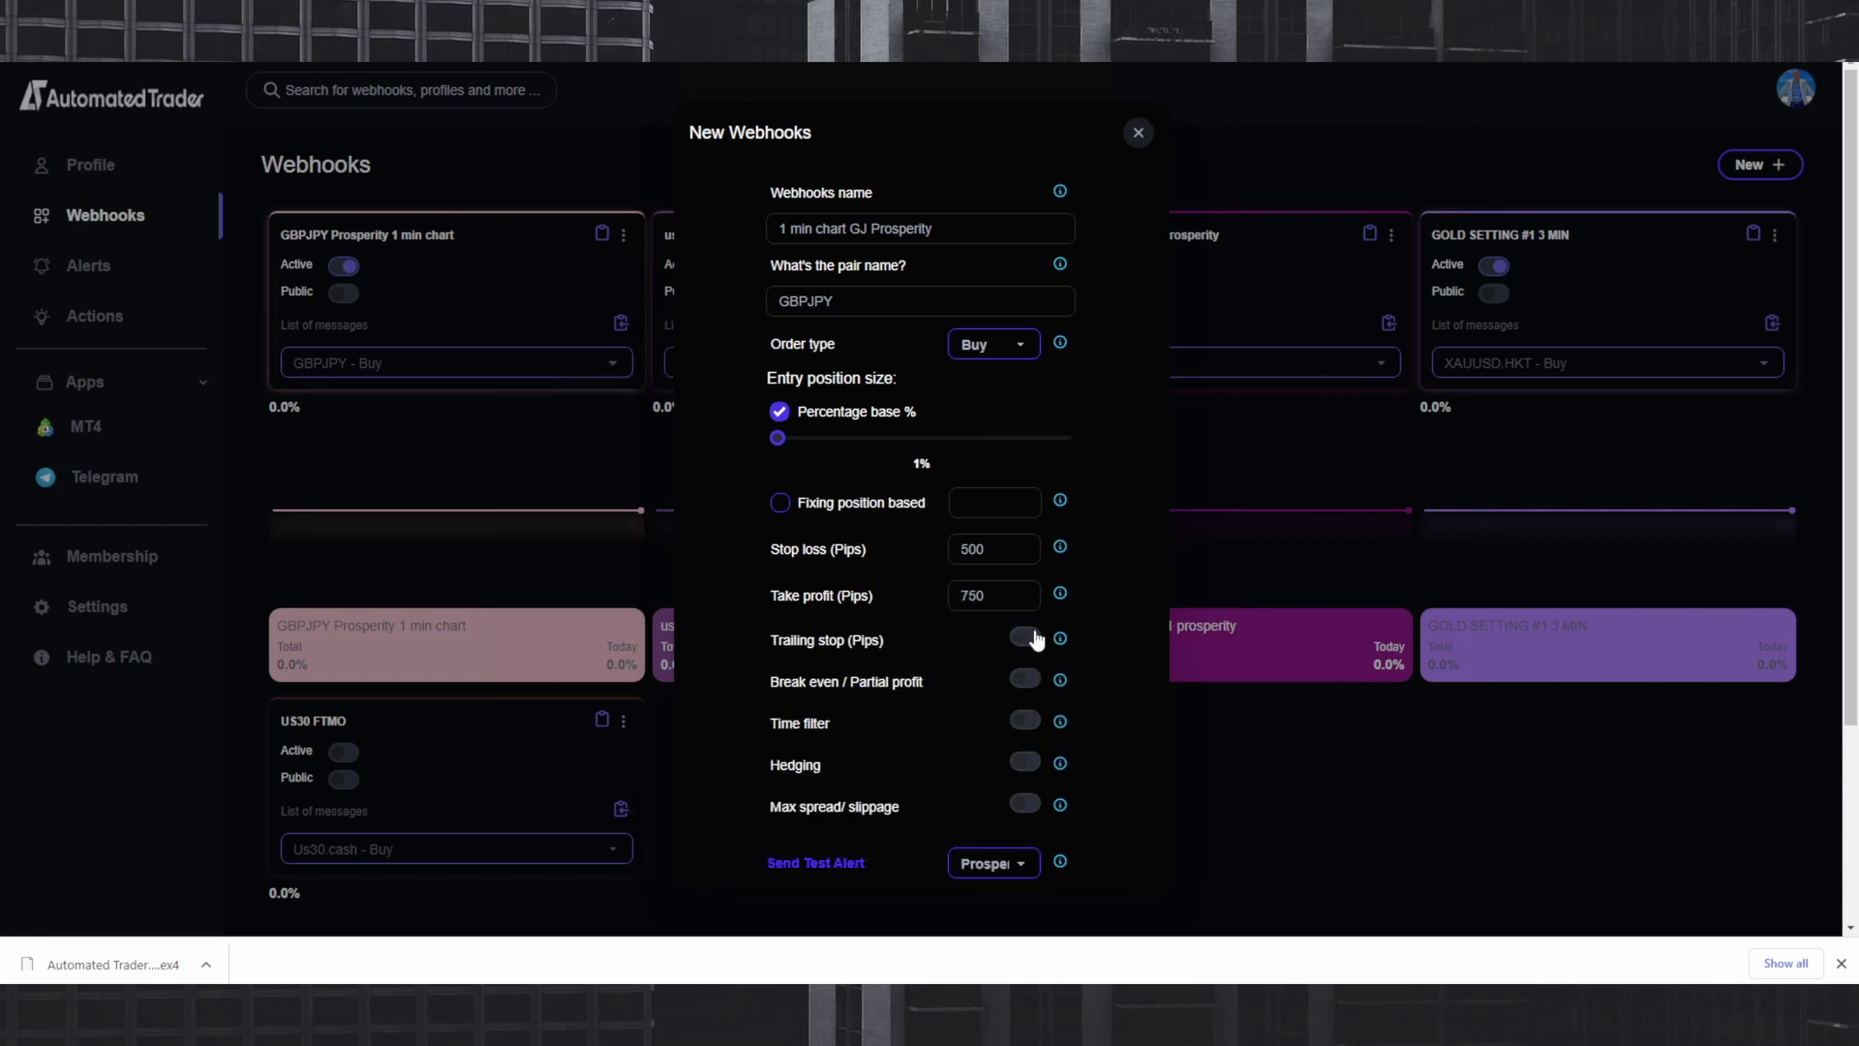
click(980, 690)
text(50)
click(962, 730)
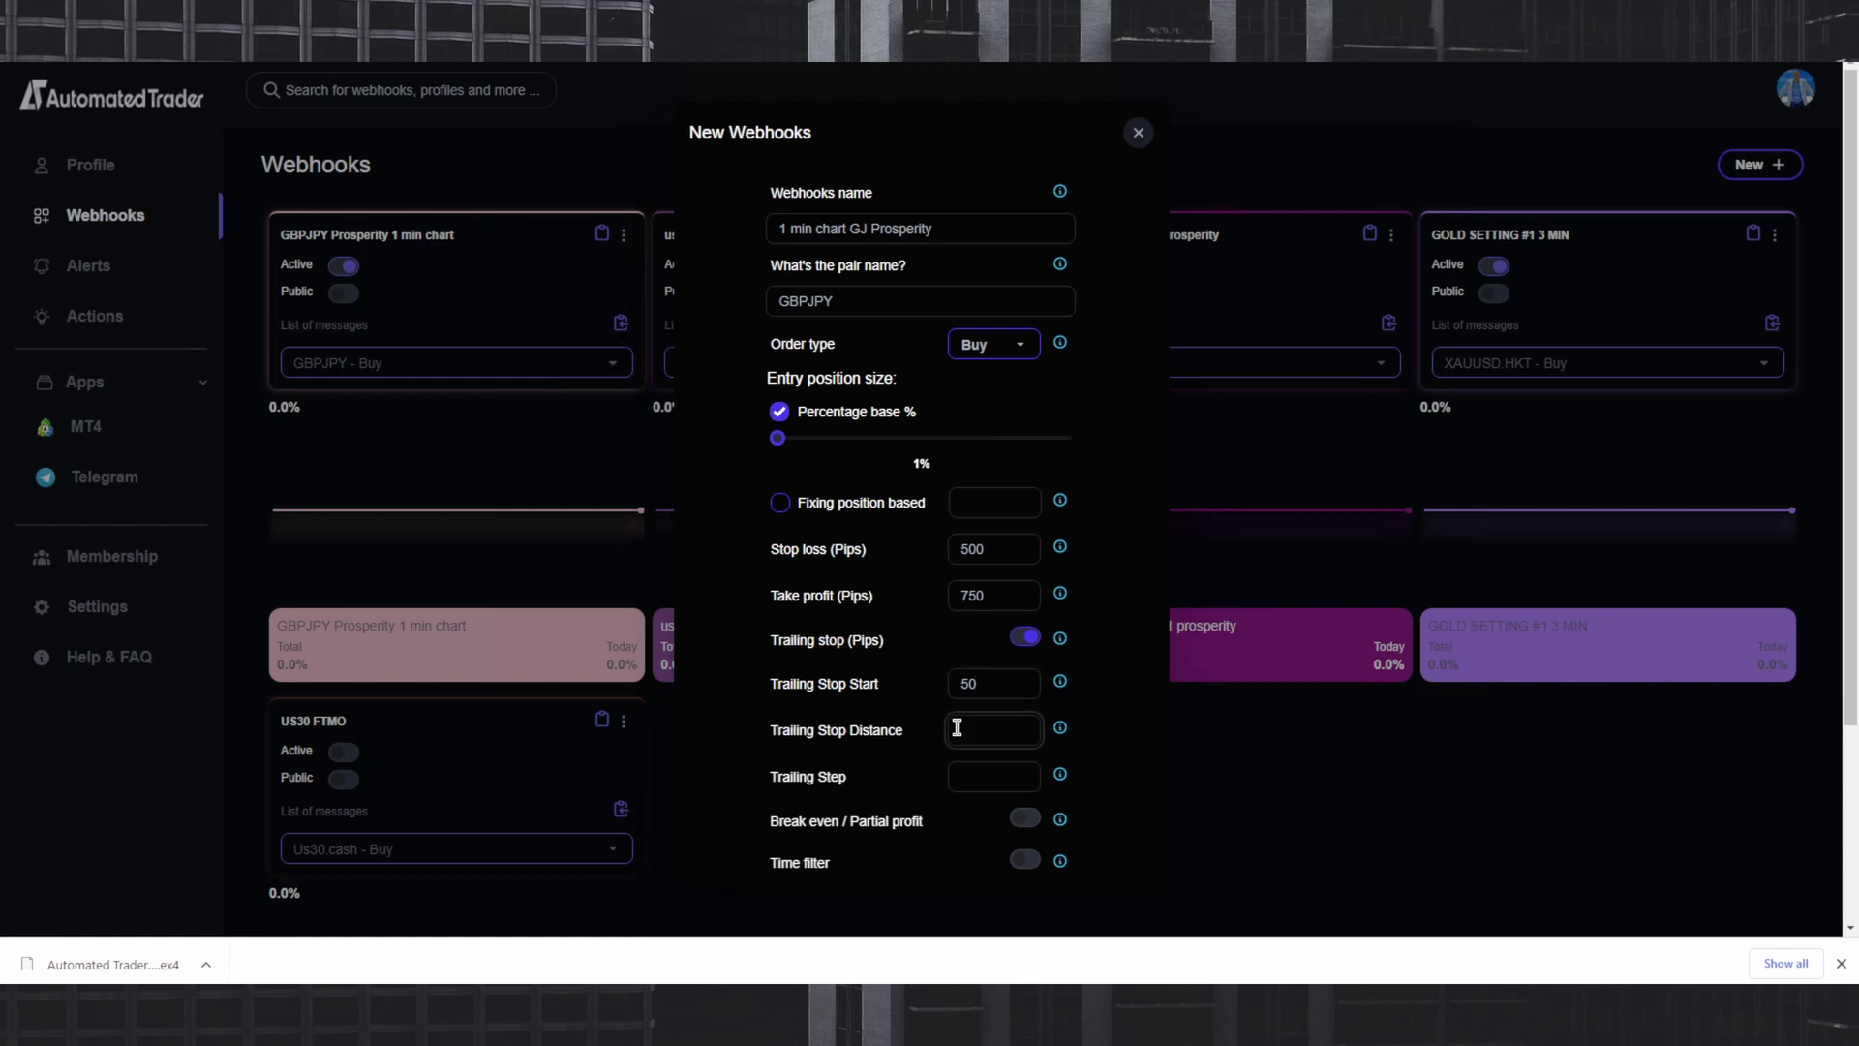
text(25)
Rename the new webhook YOUTUBE 1 min chart GJ Prosperity and save it.
scroll(930, 629, down, 2)
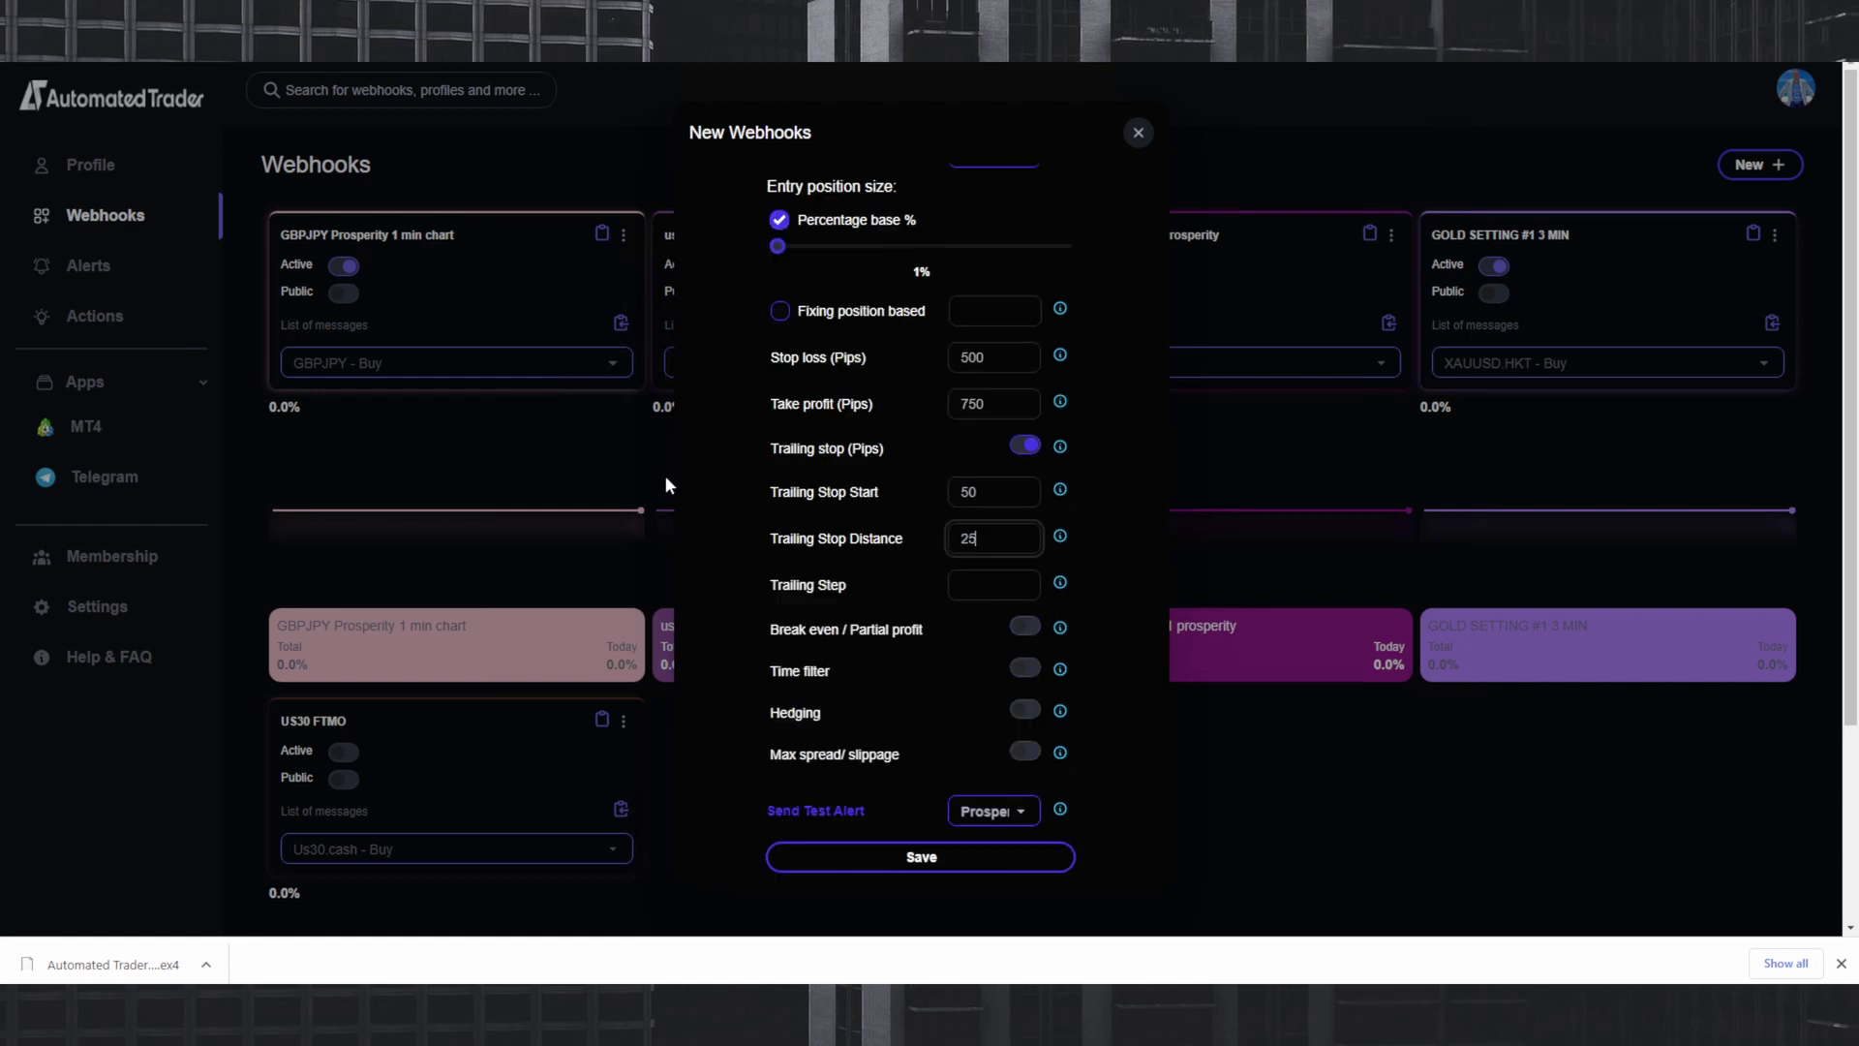
scroll(922, 554, up, 2)
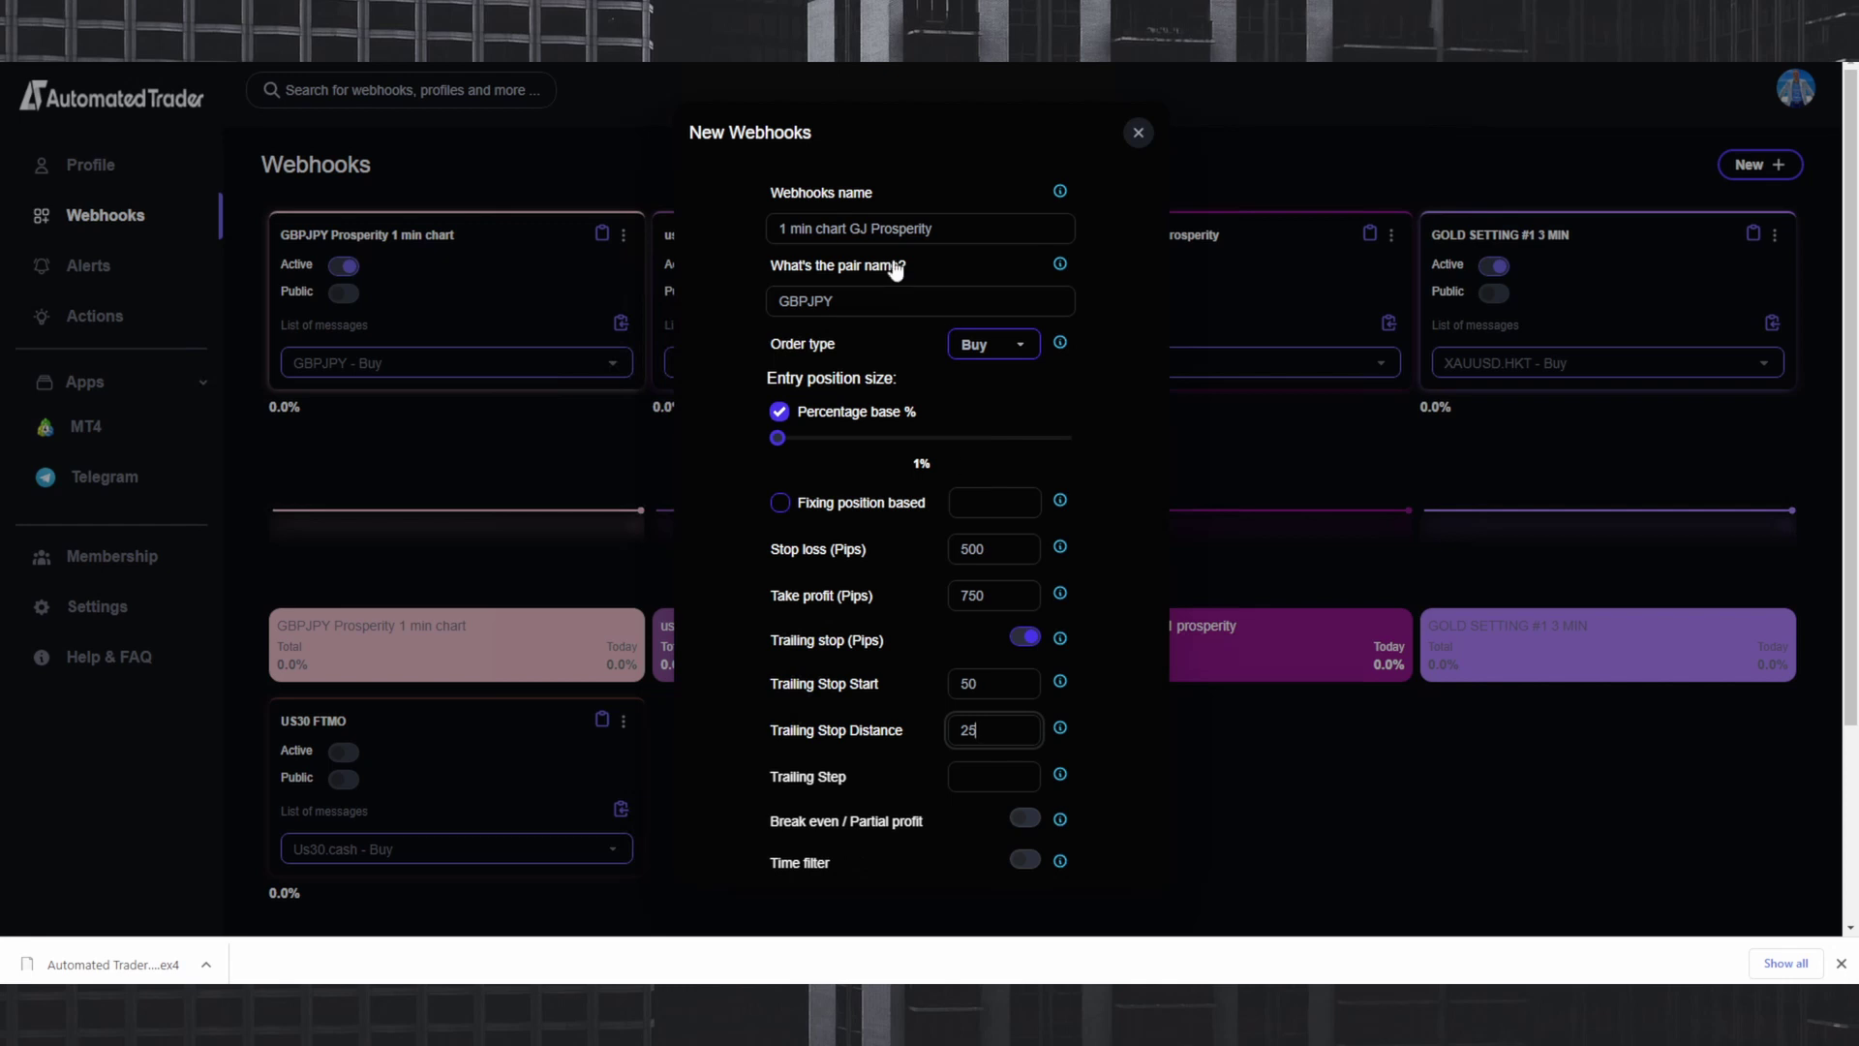
scroll(945, 440, down, 2)
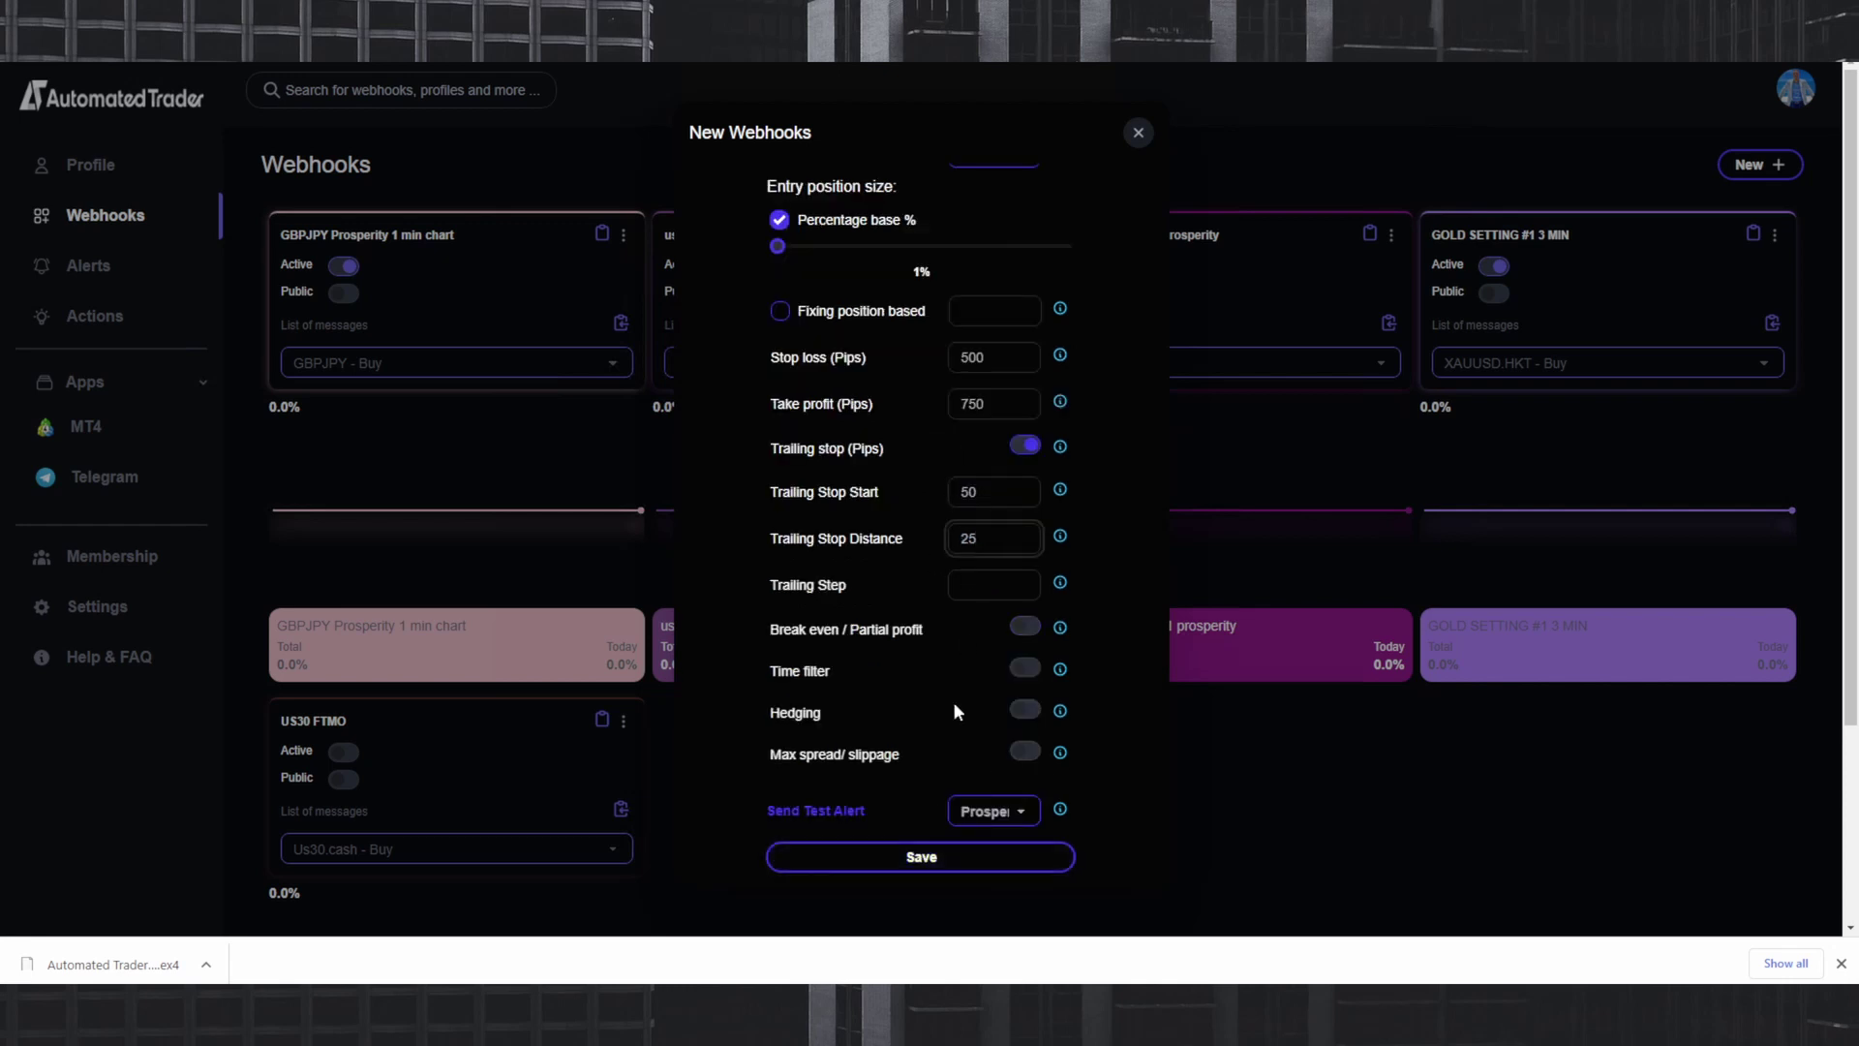
scroll(845, 492, up, 2)
scroll(976, 736, down, 2)
scroll(827, 774, up, 2)
click(780, 228)
text(YOUT)
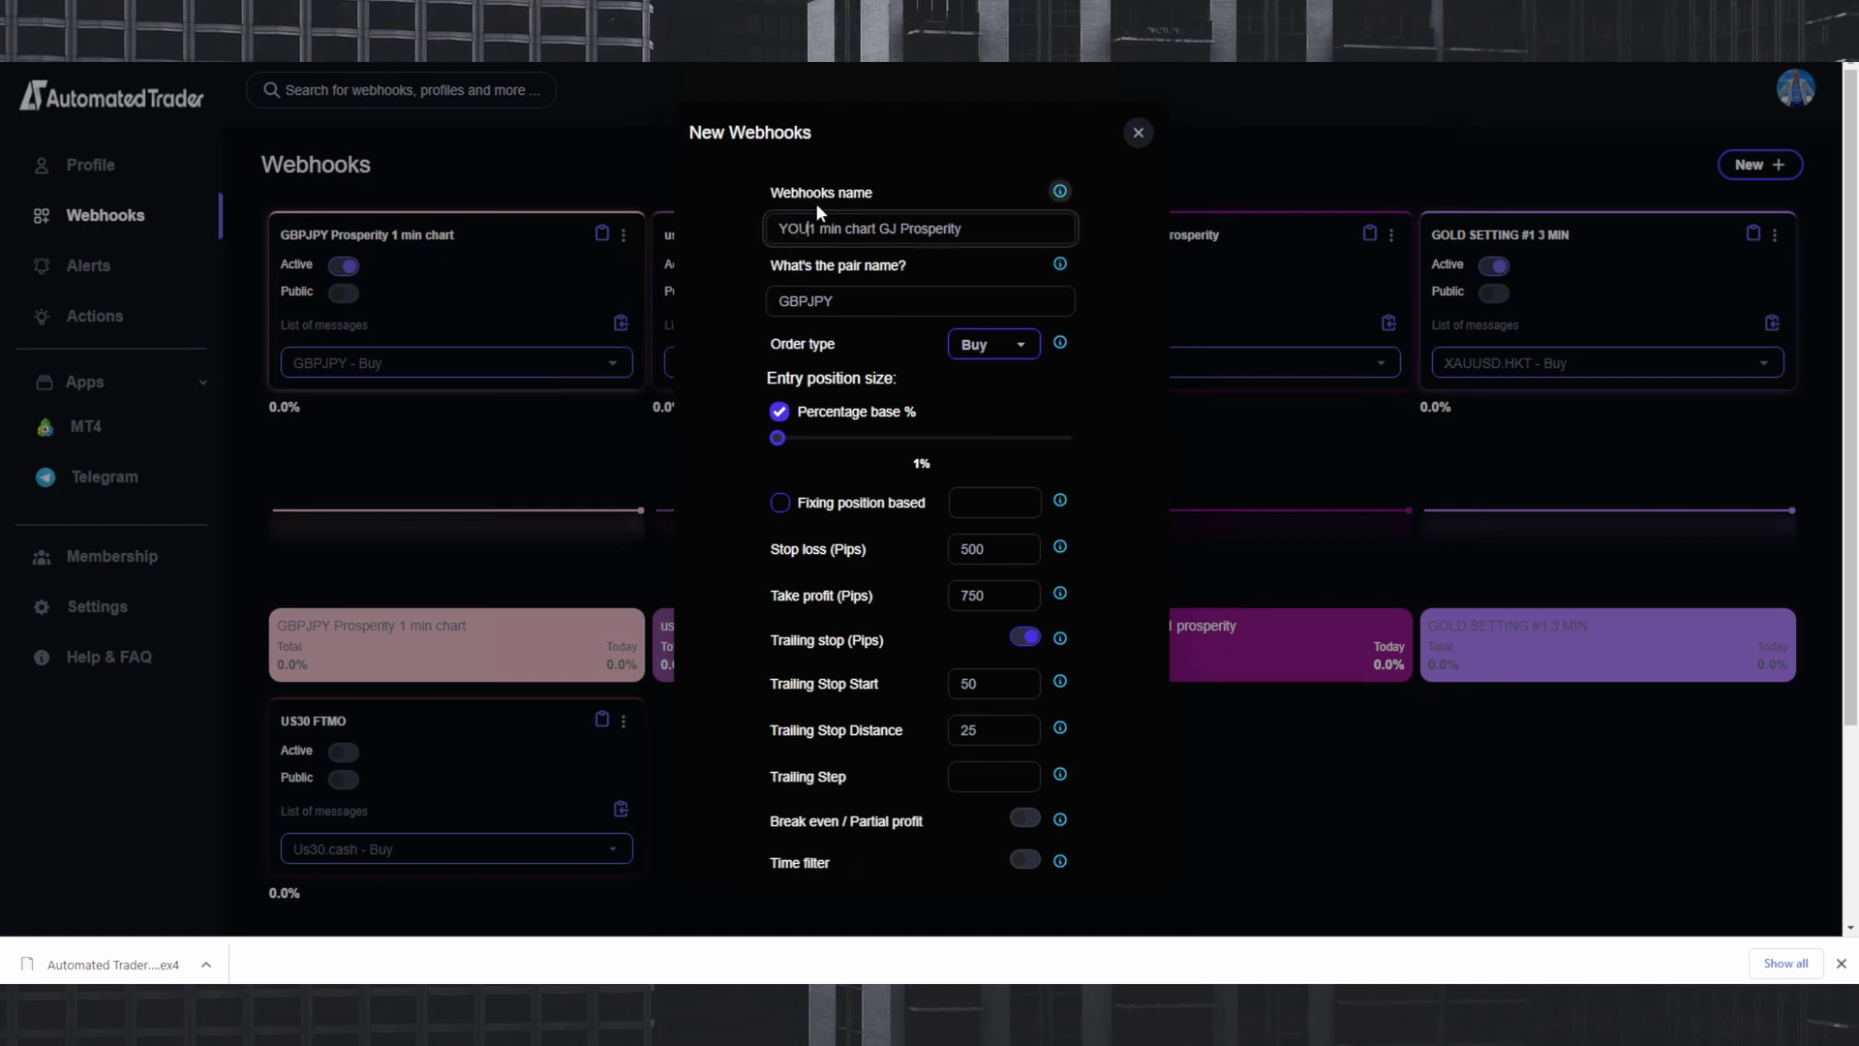
text(UBE)
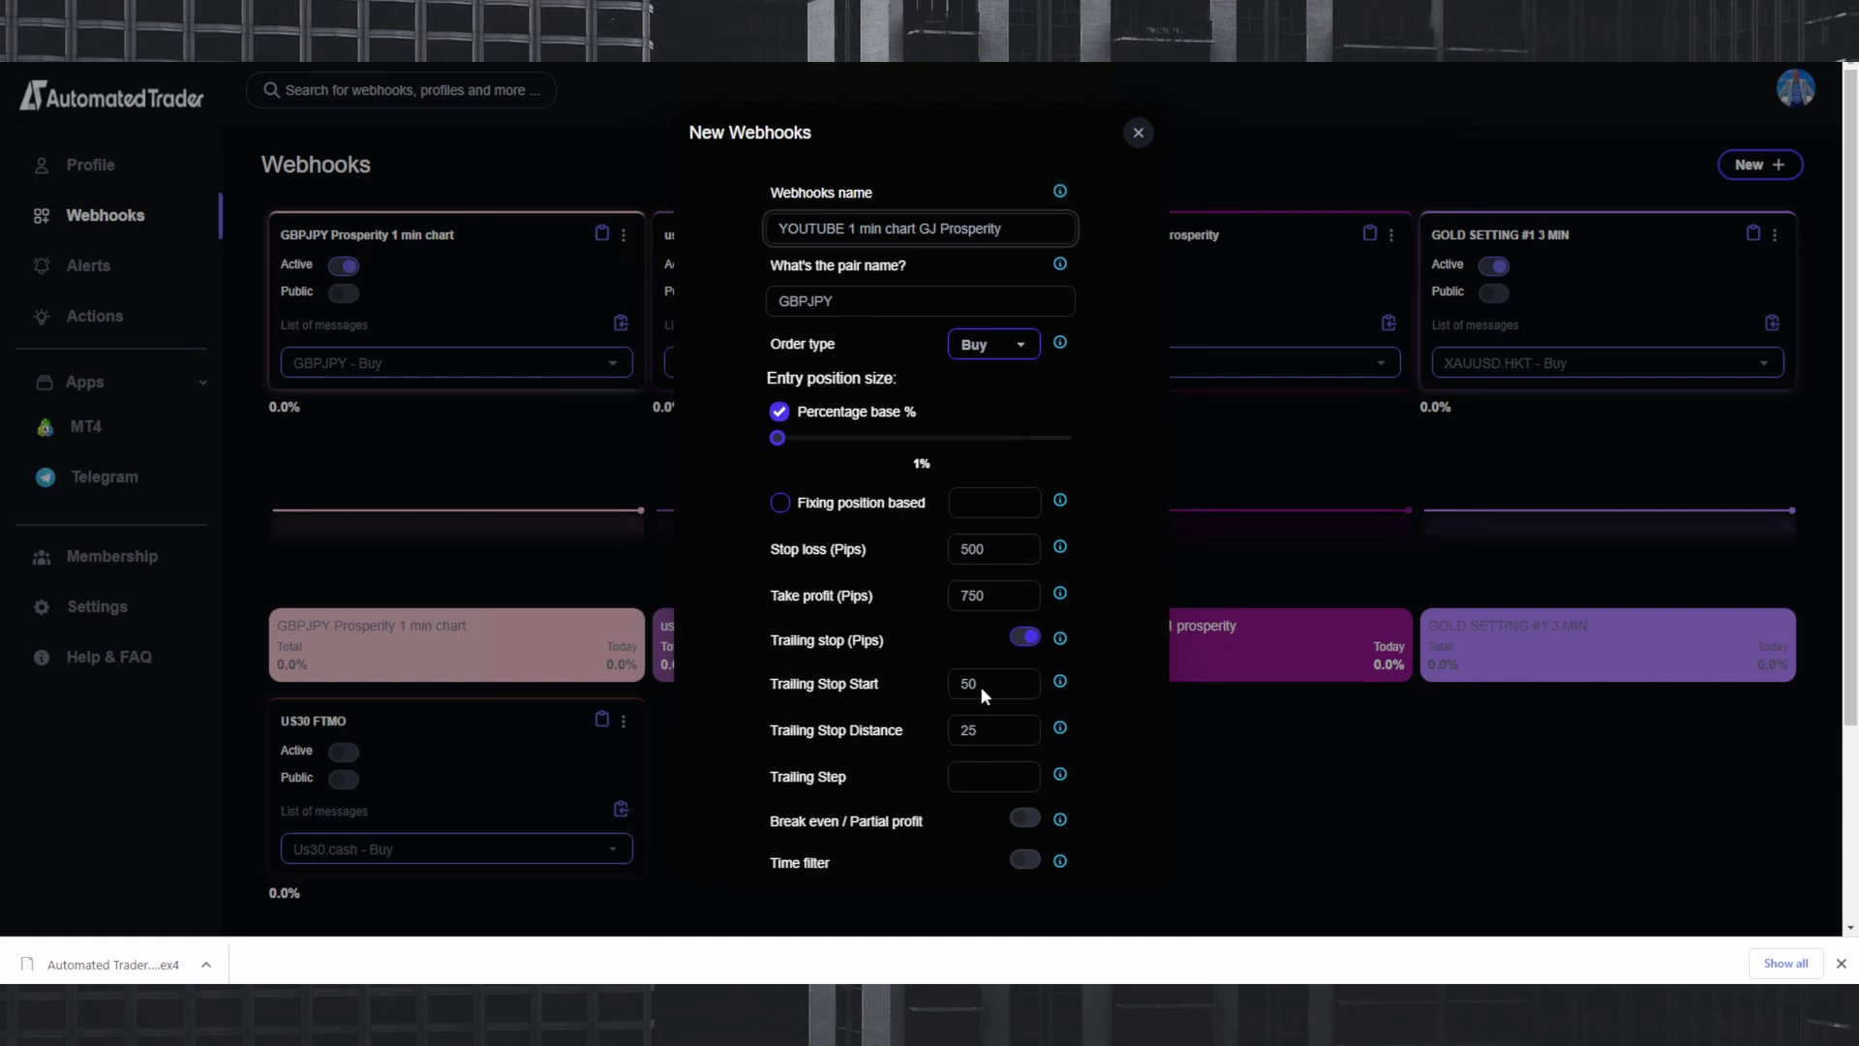
scroll(1044, 631, down, 2)
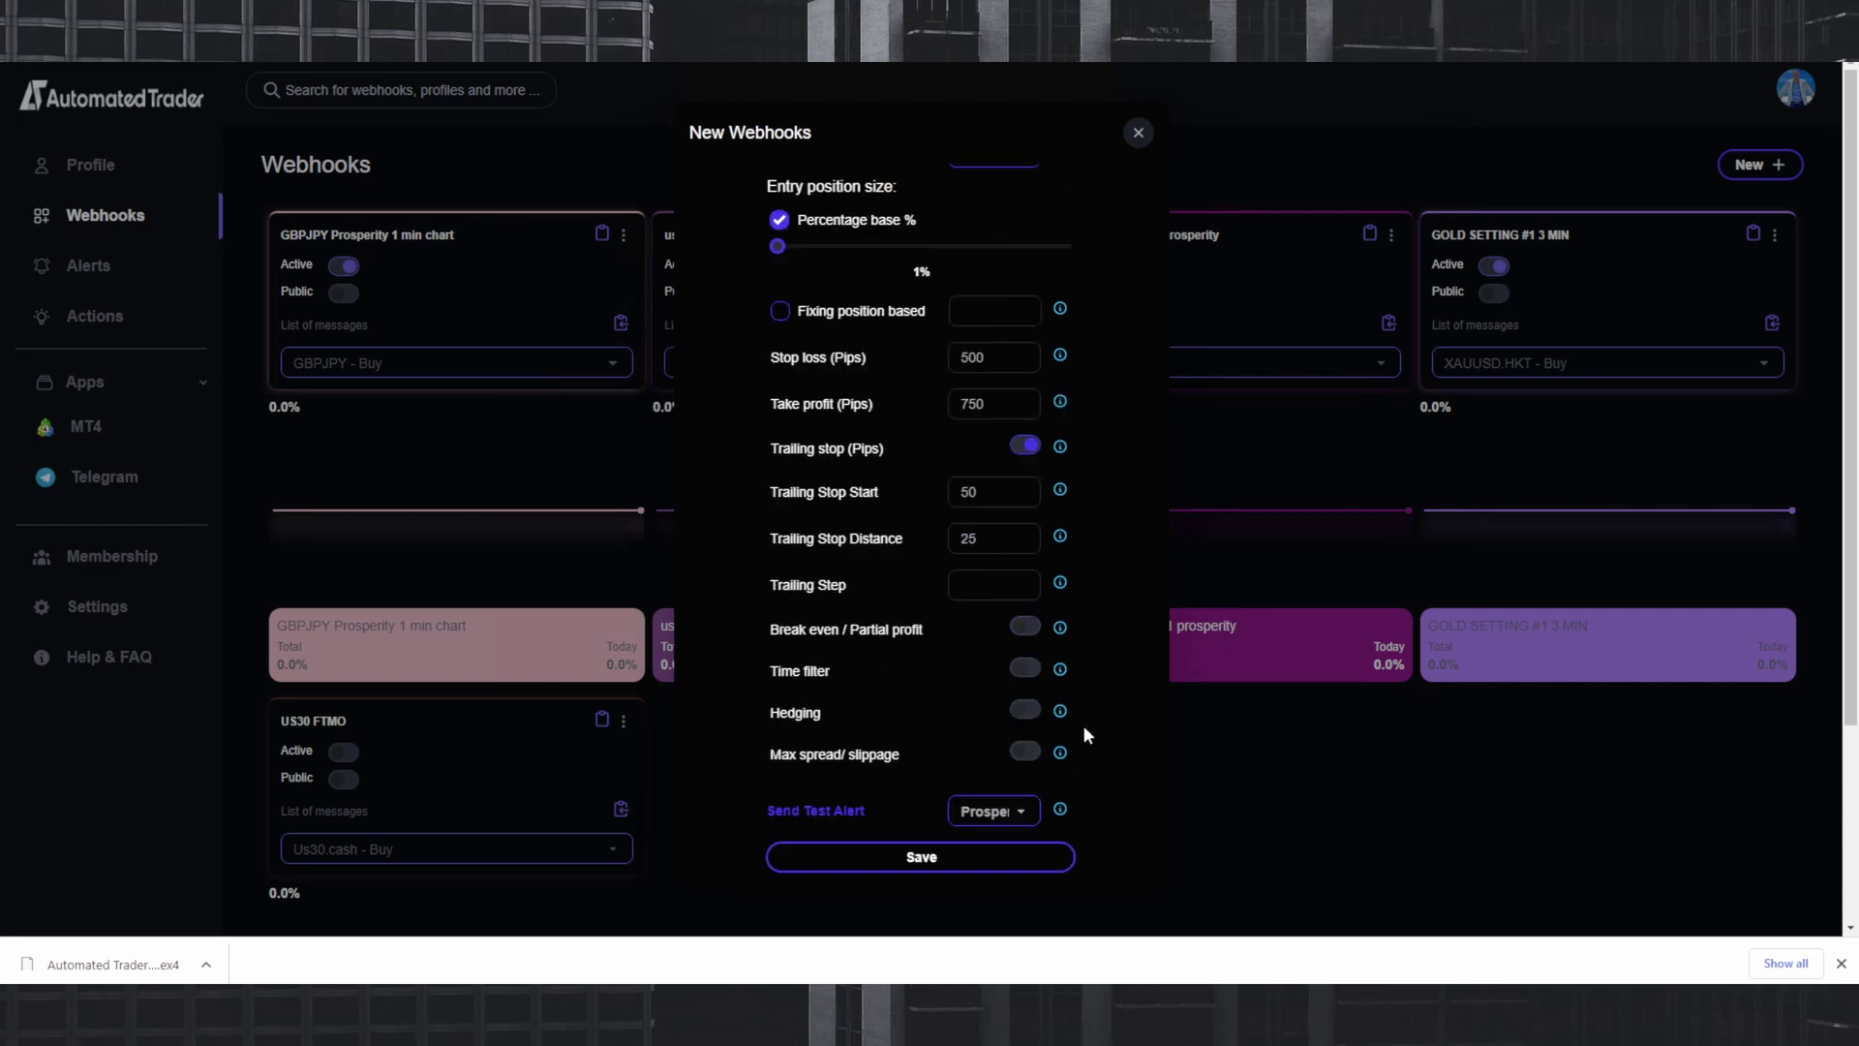
click(925, 858)
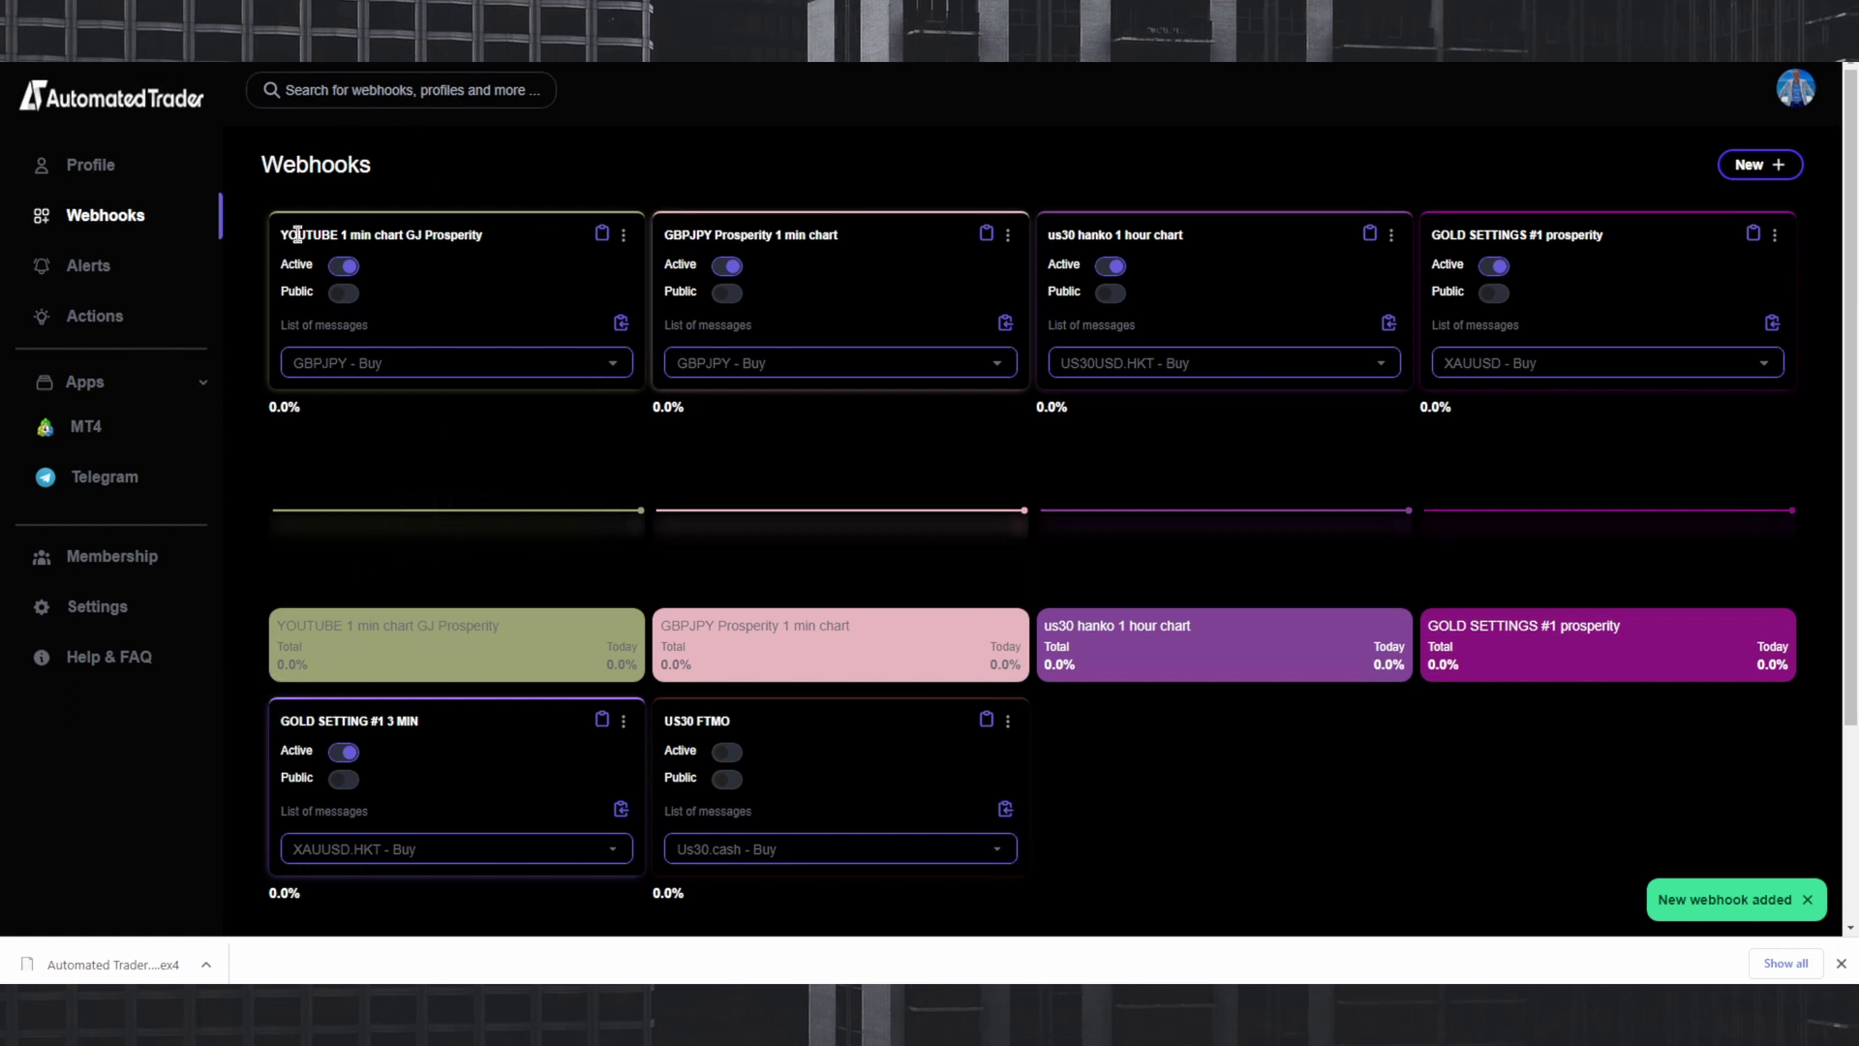
Review the new webhook's card and the Prosperity Demo account on the Metatrader 4 page.
drag(300, 237, 430, 242)
click(478, 242)
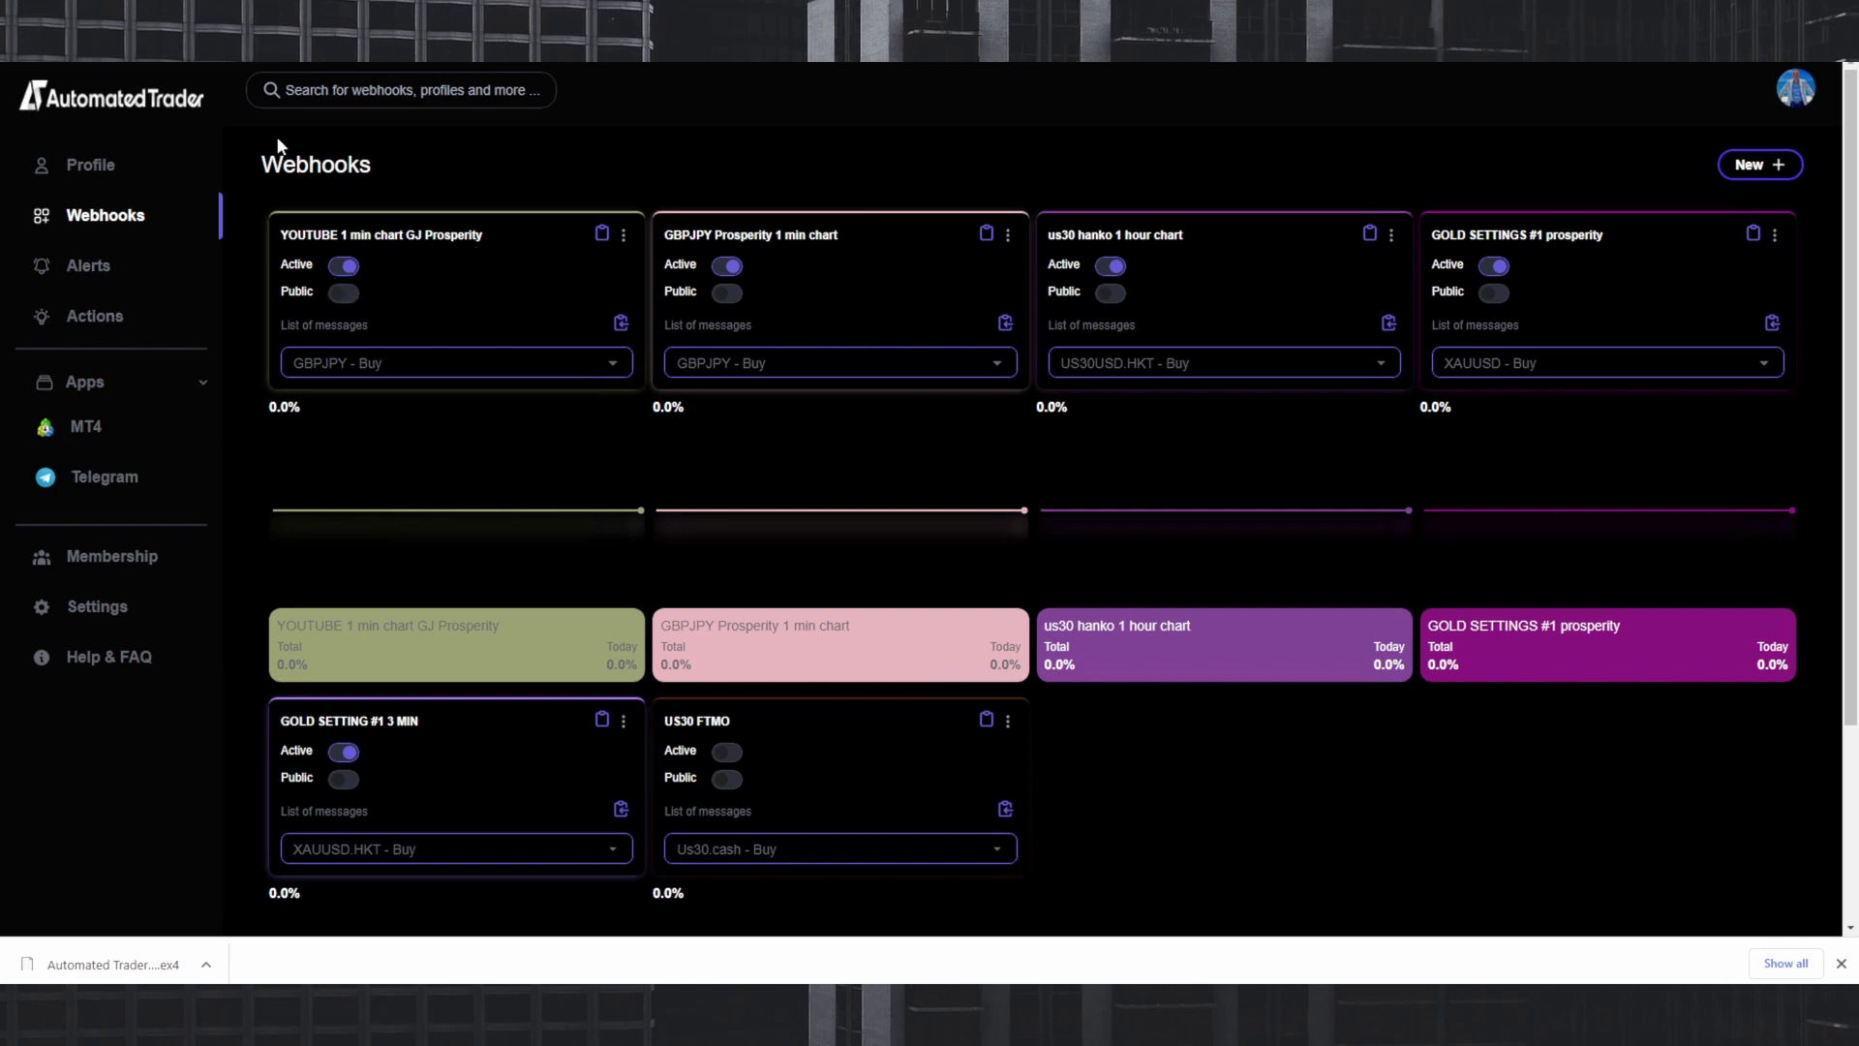
click(85, 426)
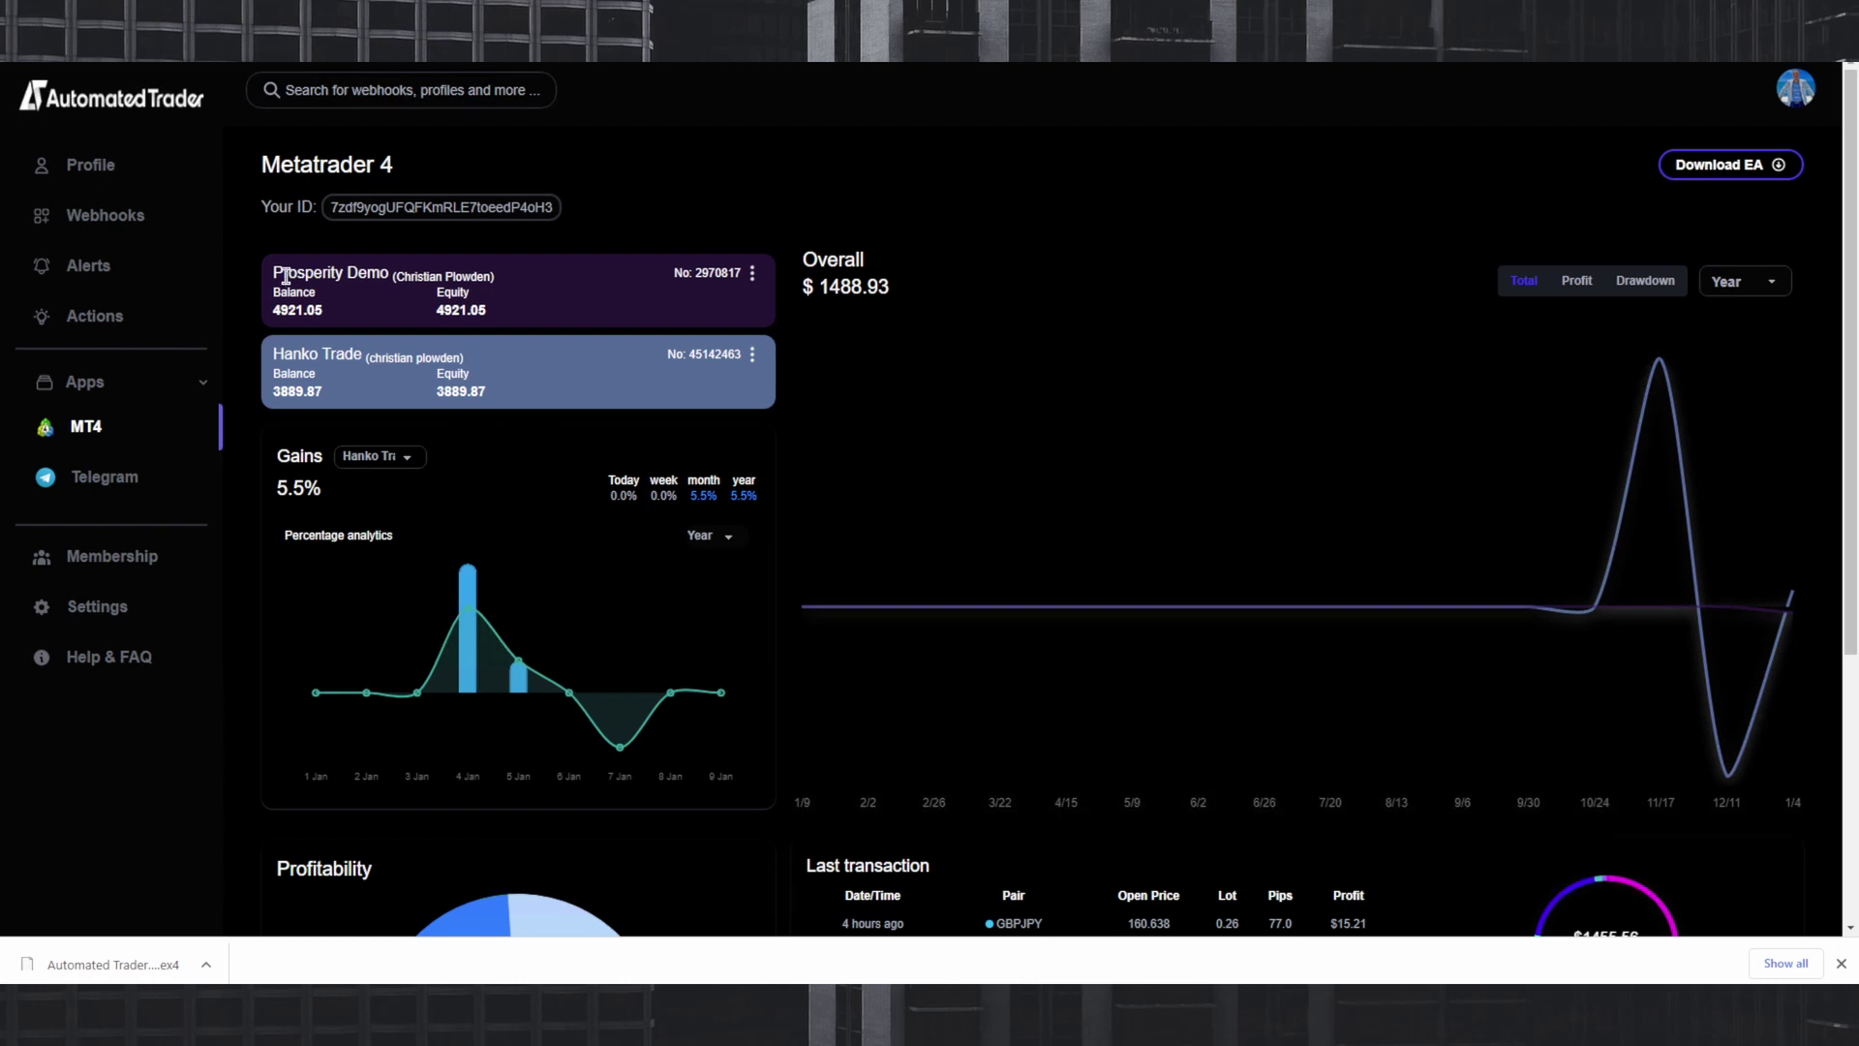
drag(283, 274, 390, 276)
click(397, 304)
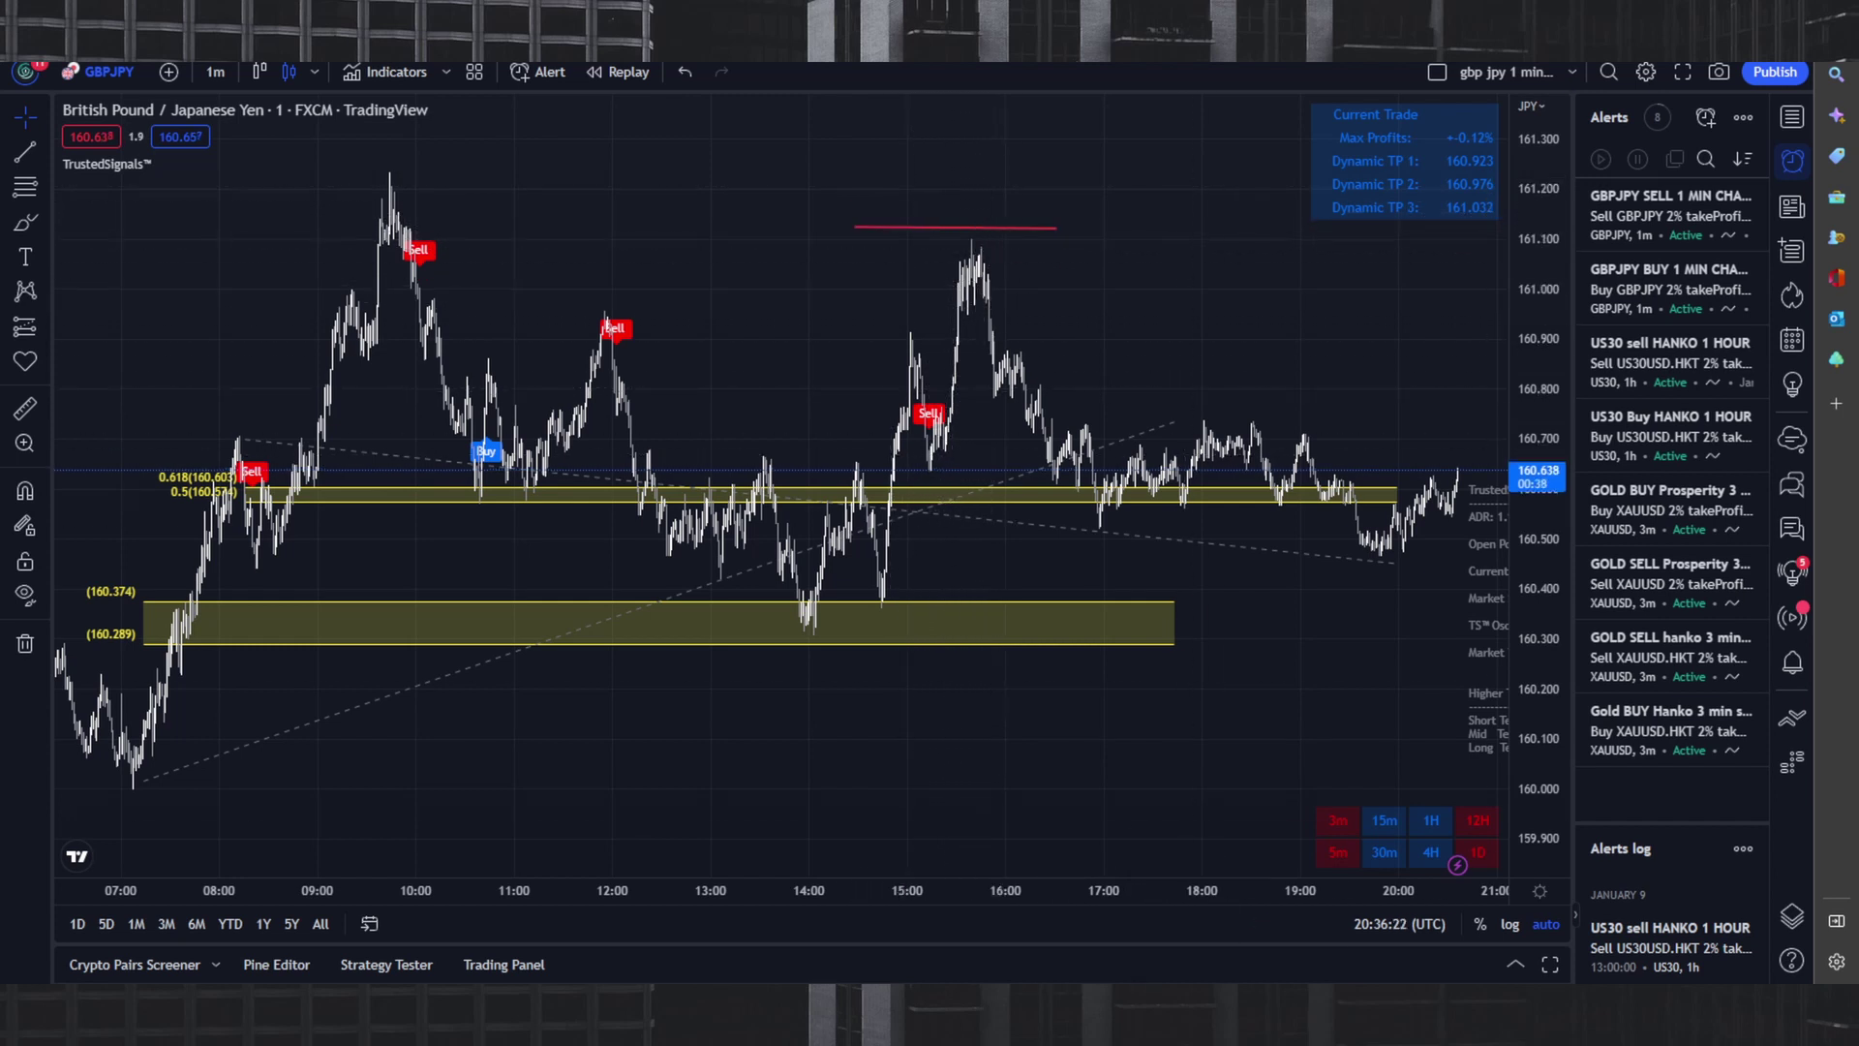
Switch to Discord and examine the newest GBPJPY chart screenshot in the post-your-profits channel.
click(1259, 876)
scroll(696, 689, down, 10)
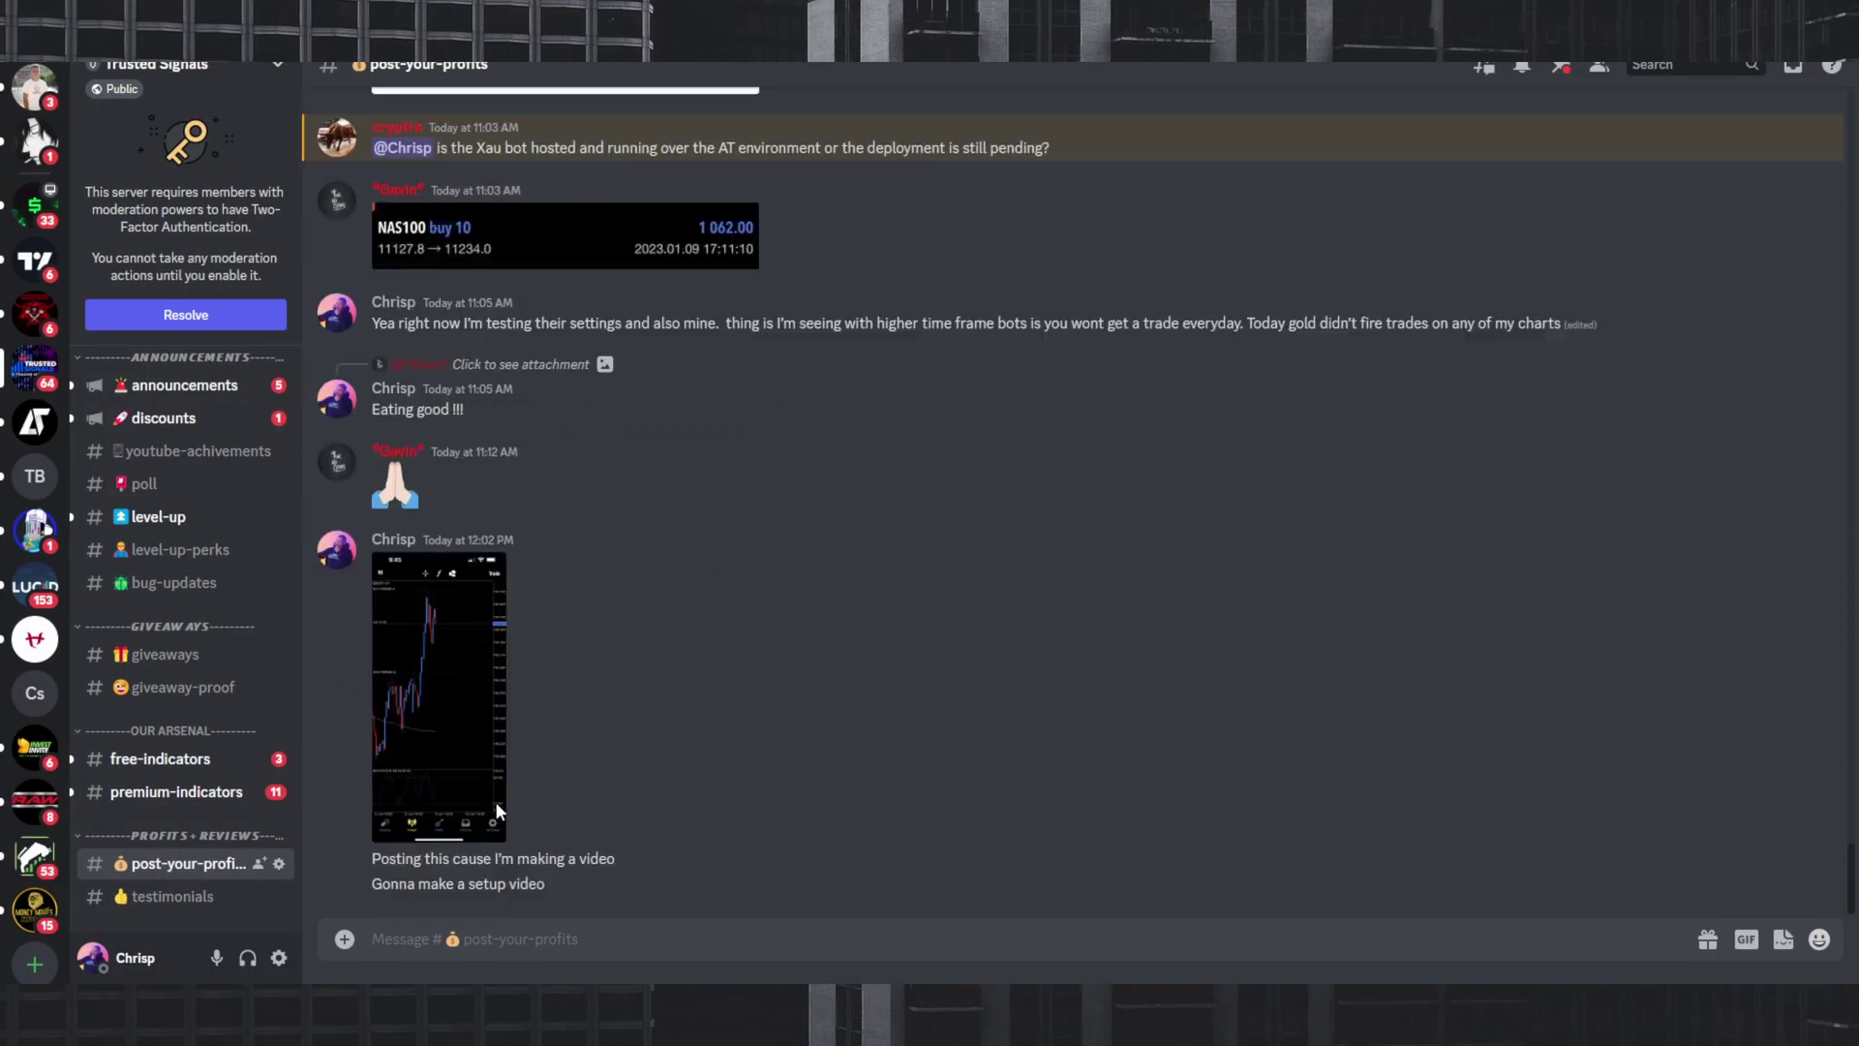
click(469, 721)
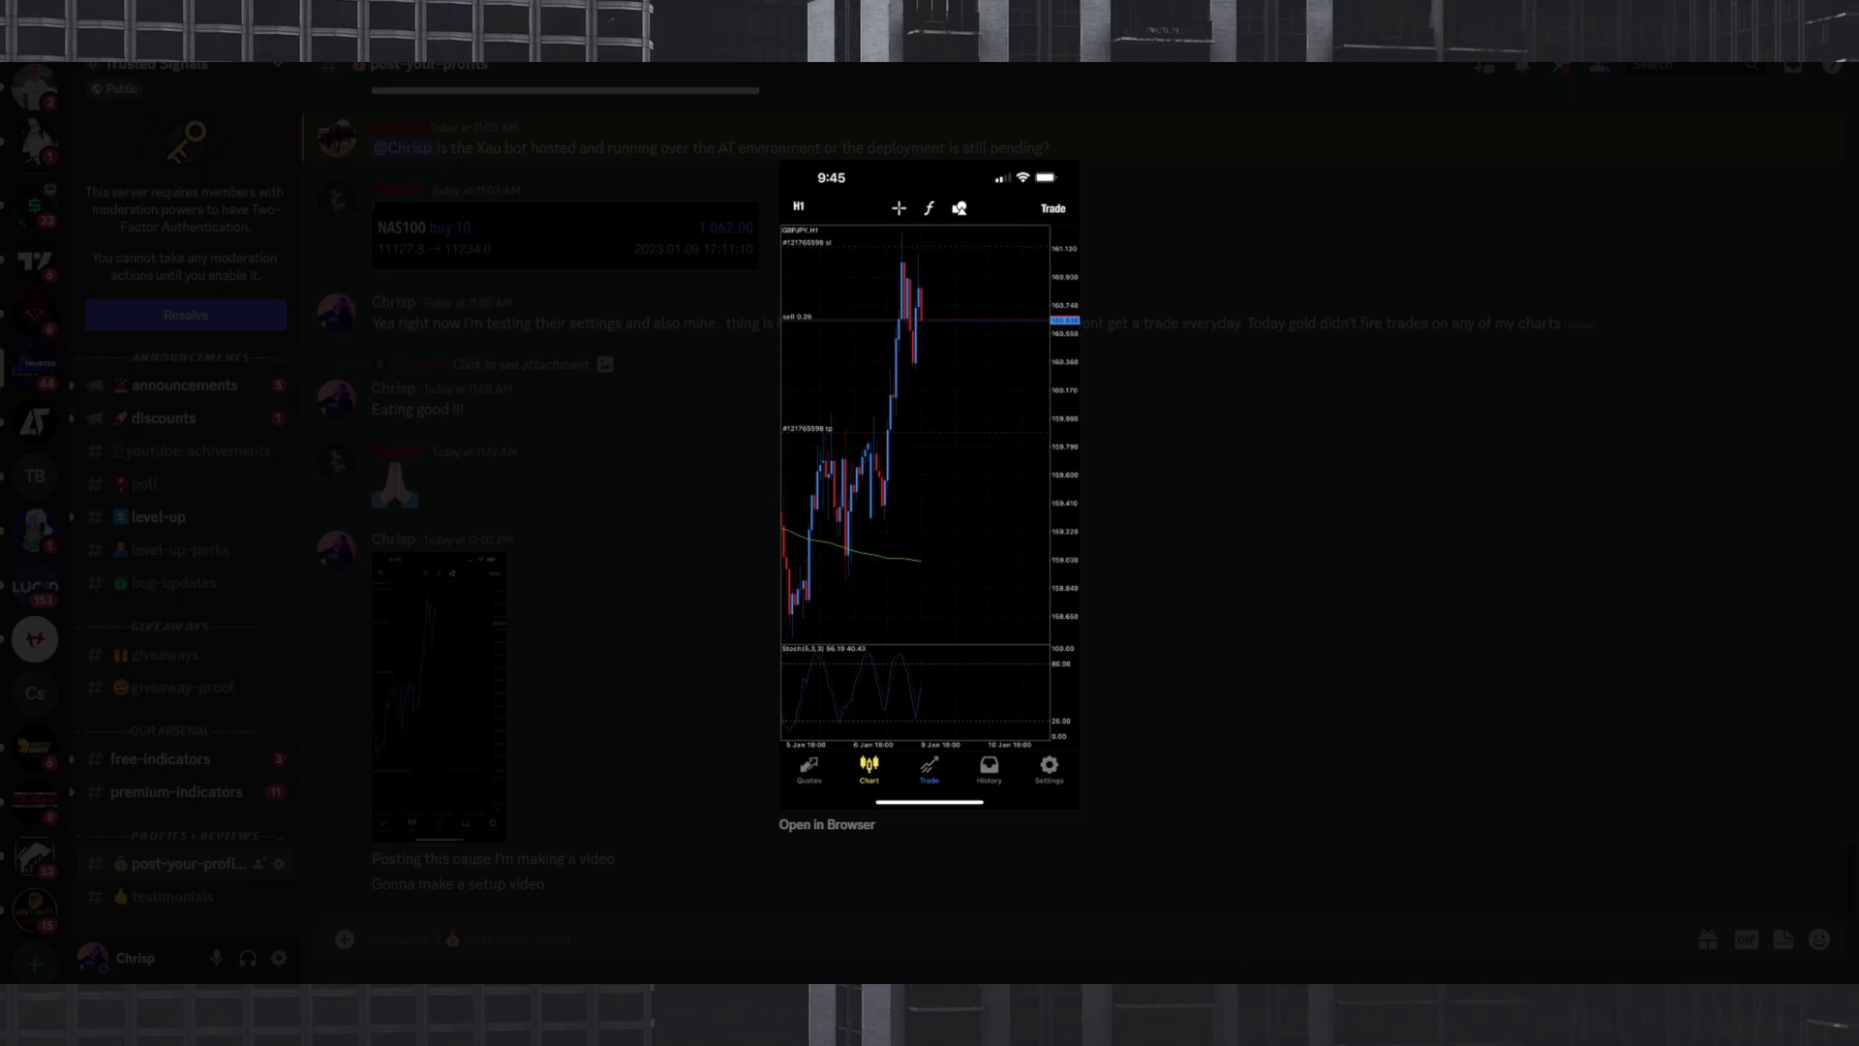
click(1278, 900)
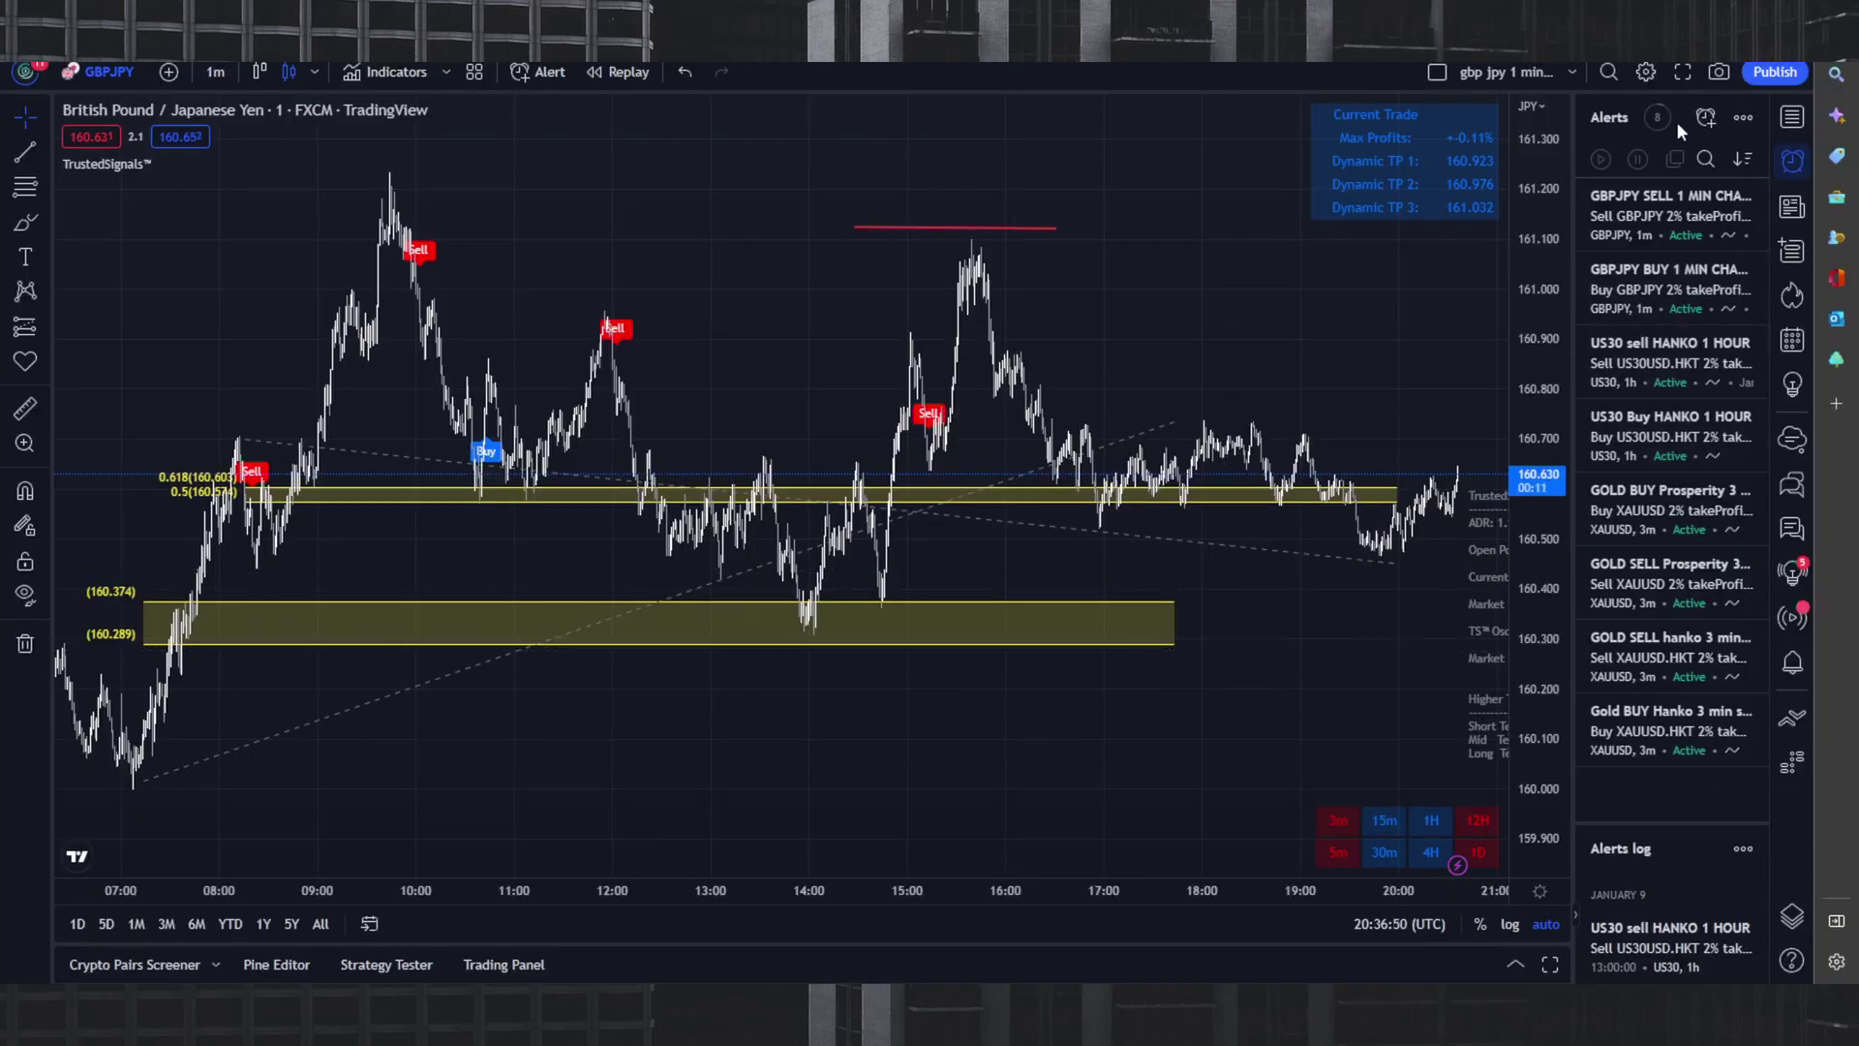
Create a GBPJPY alert in TradingView with the TrustedSignals BUY Alert condition, triggering Once Per Bar Close.
click(1704, 118)
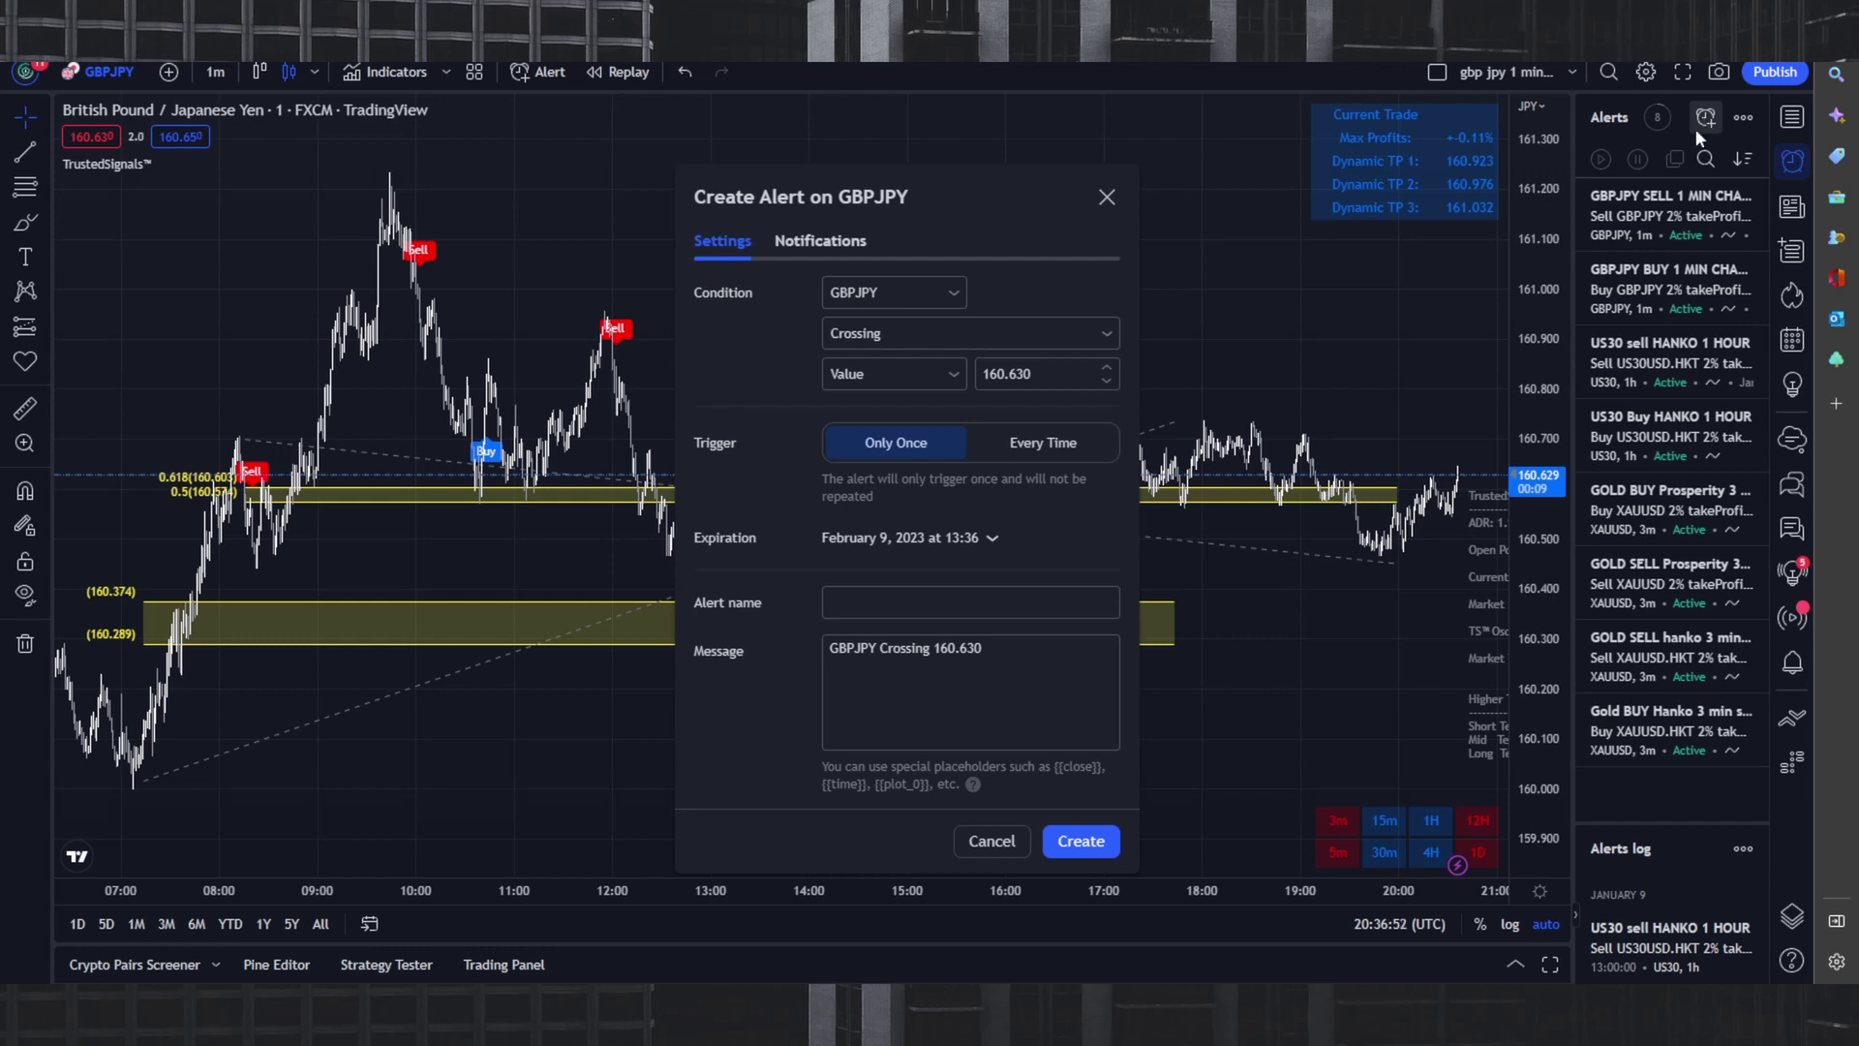
click(910, 293)
click(932, 360)
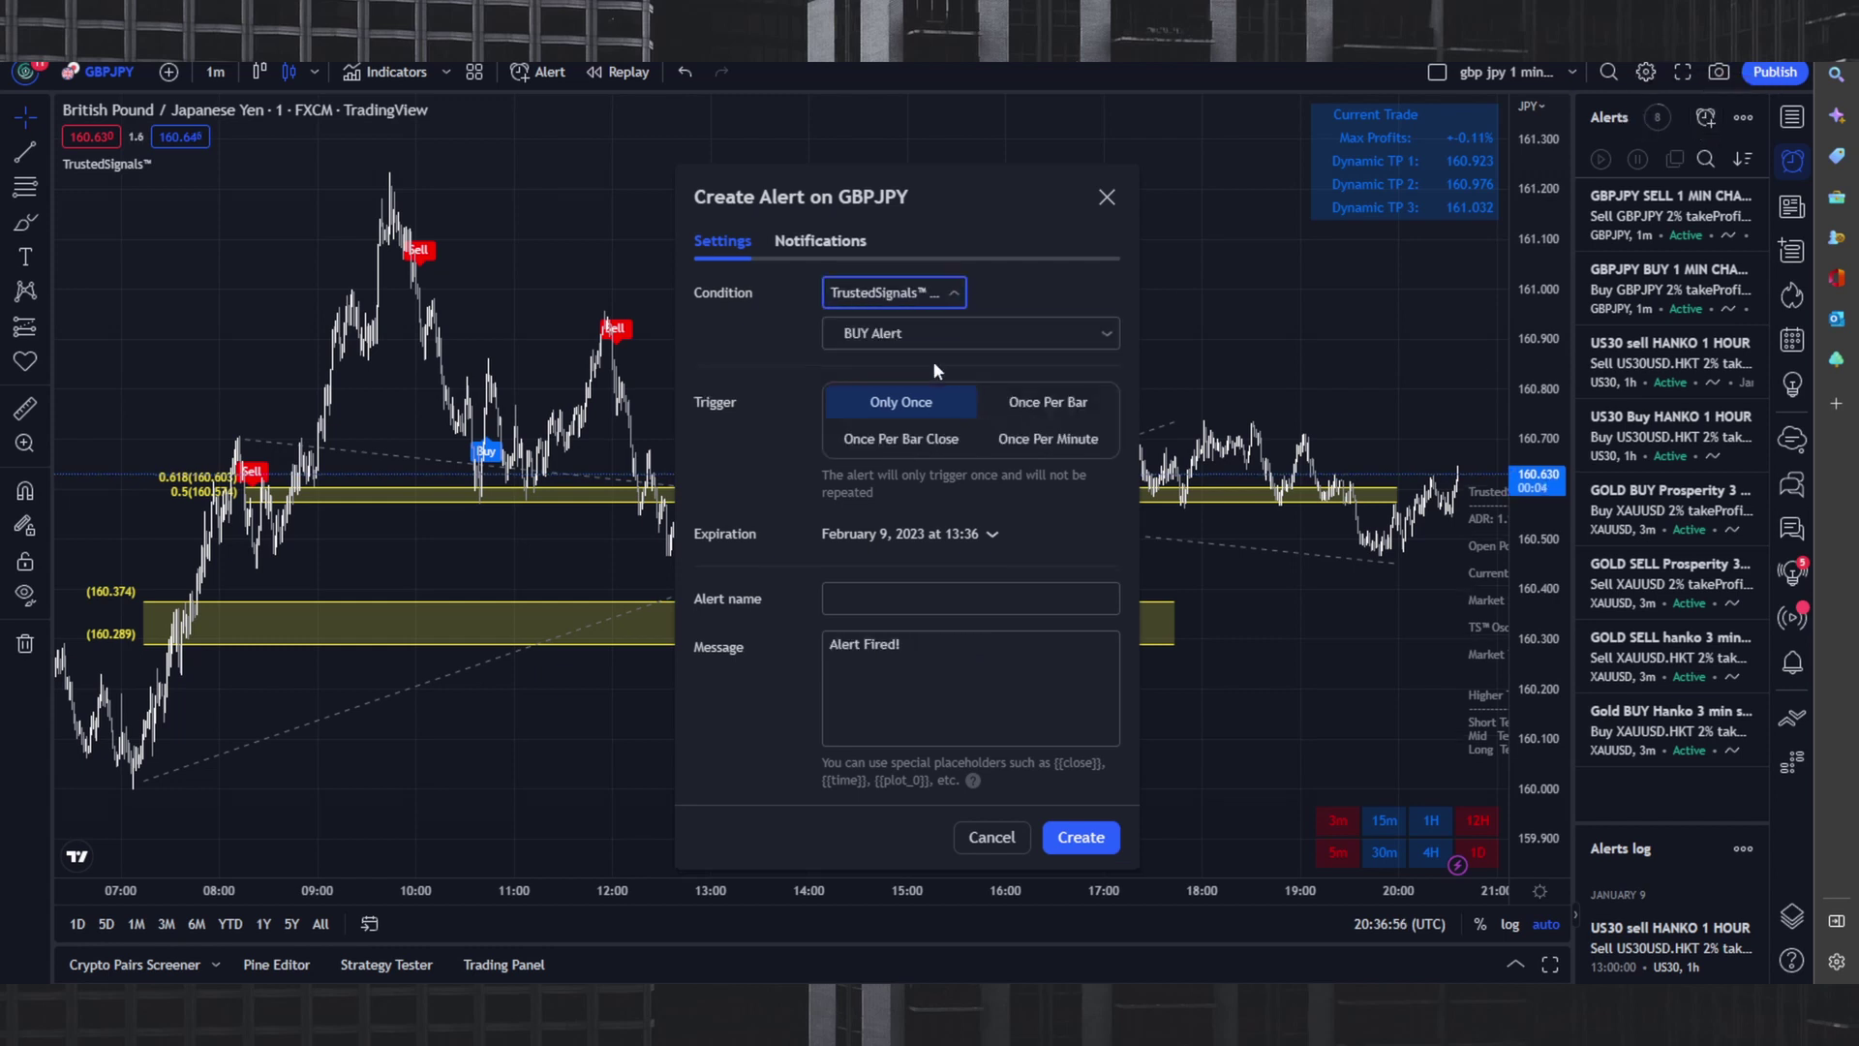
click(912, 331)
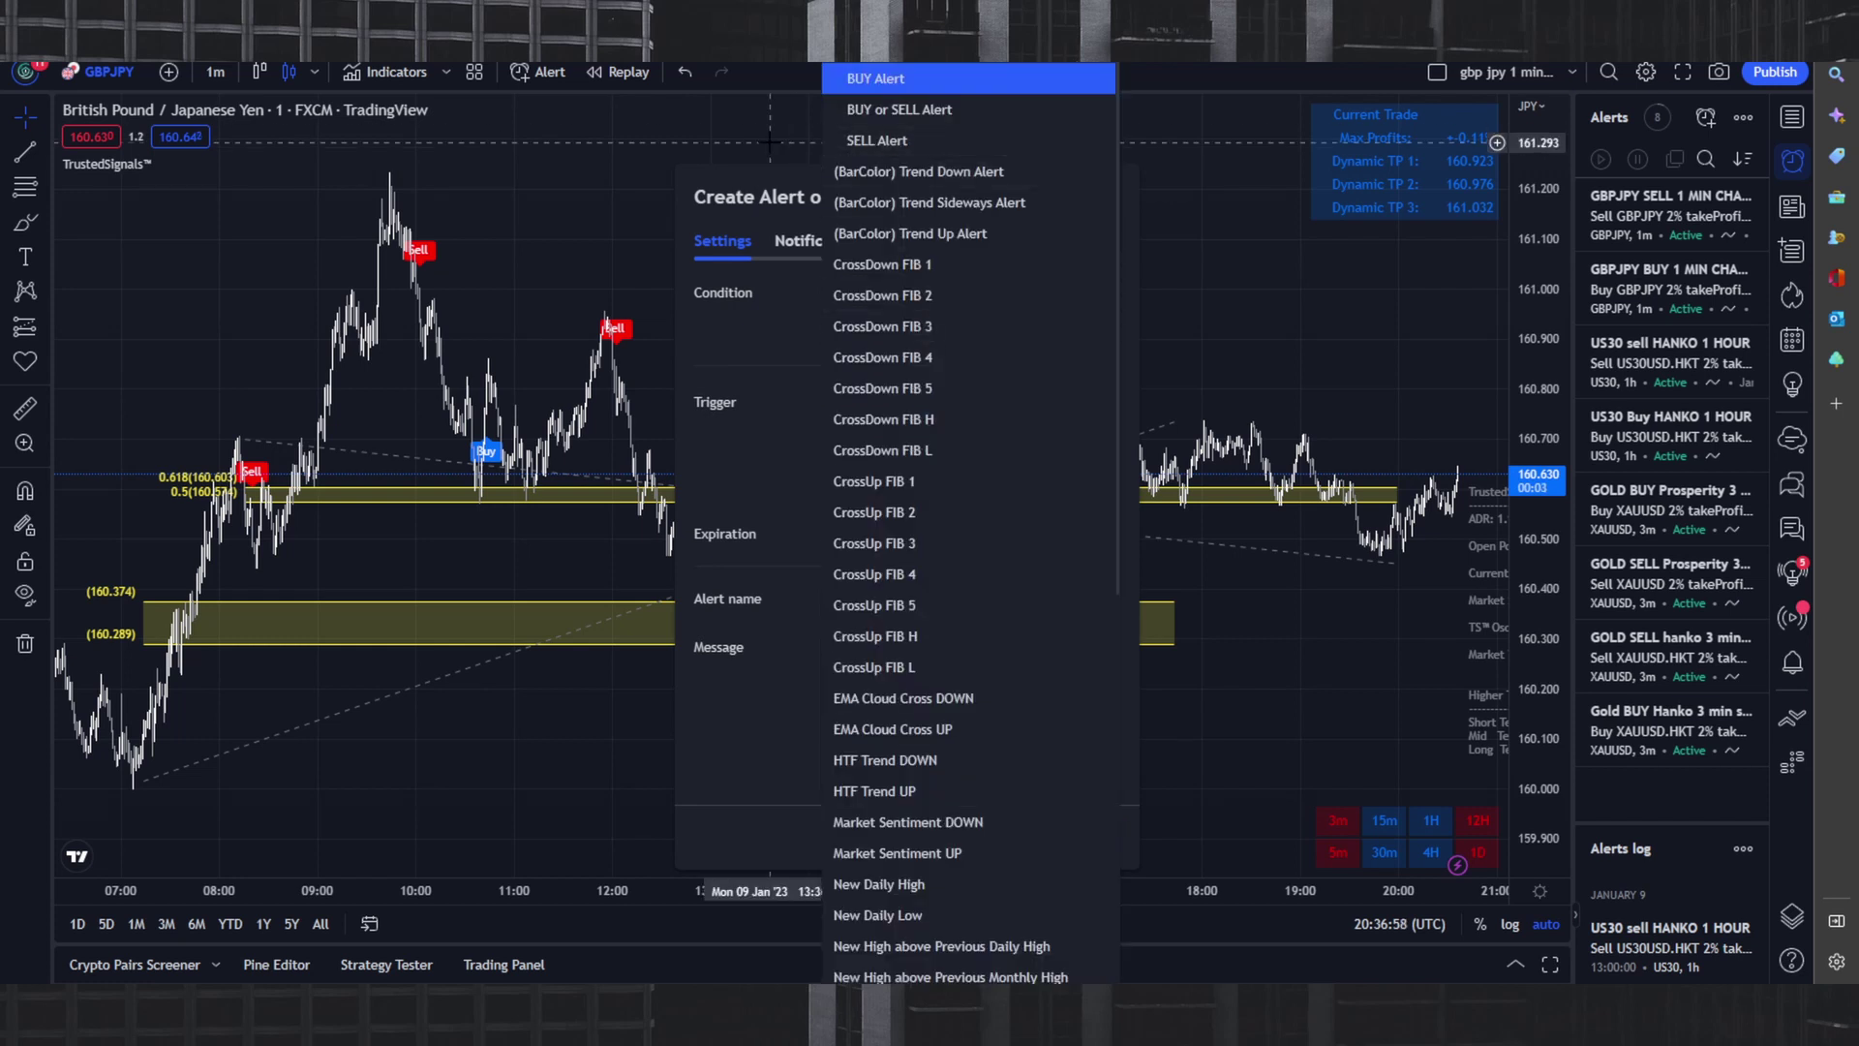
click(871, 79)
click(893, 438)
Name the new GBPJPY alert YOUTBE buy GJ.
click(867, 599)
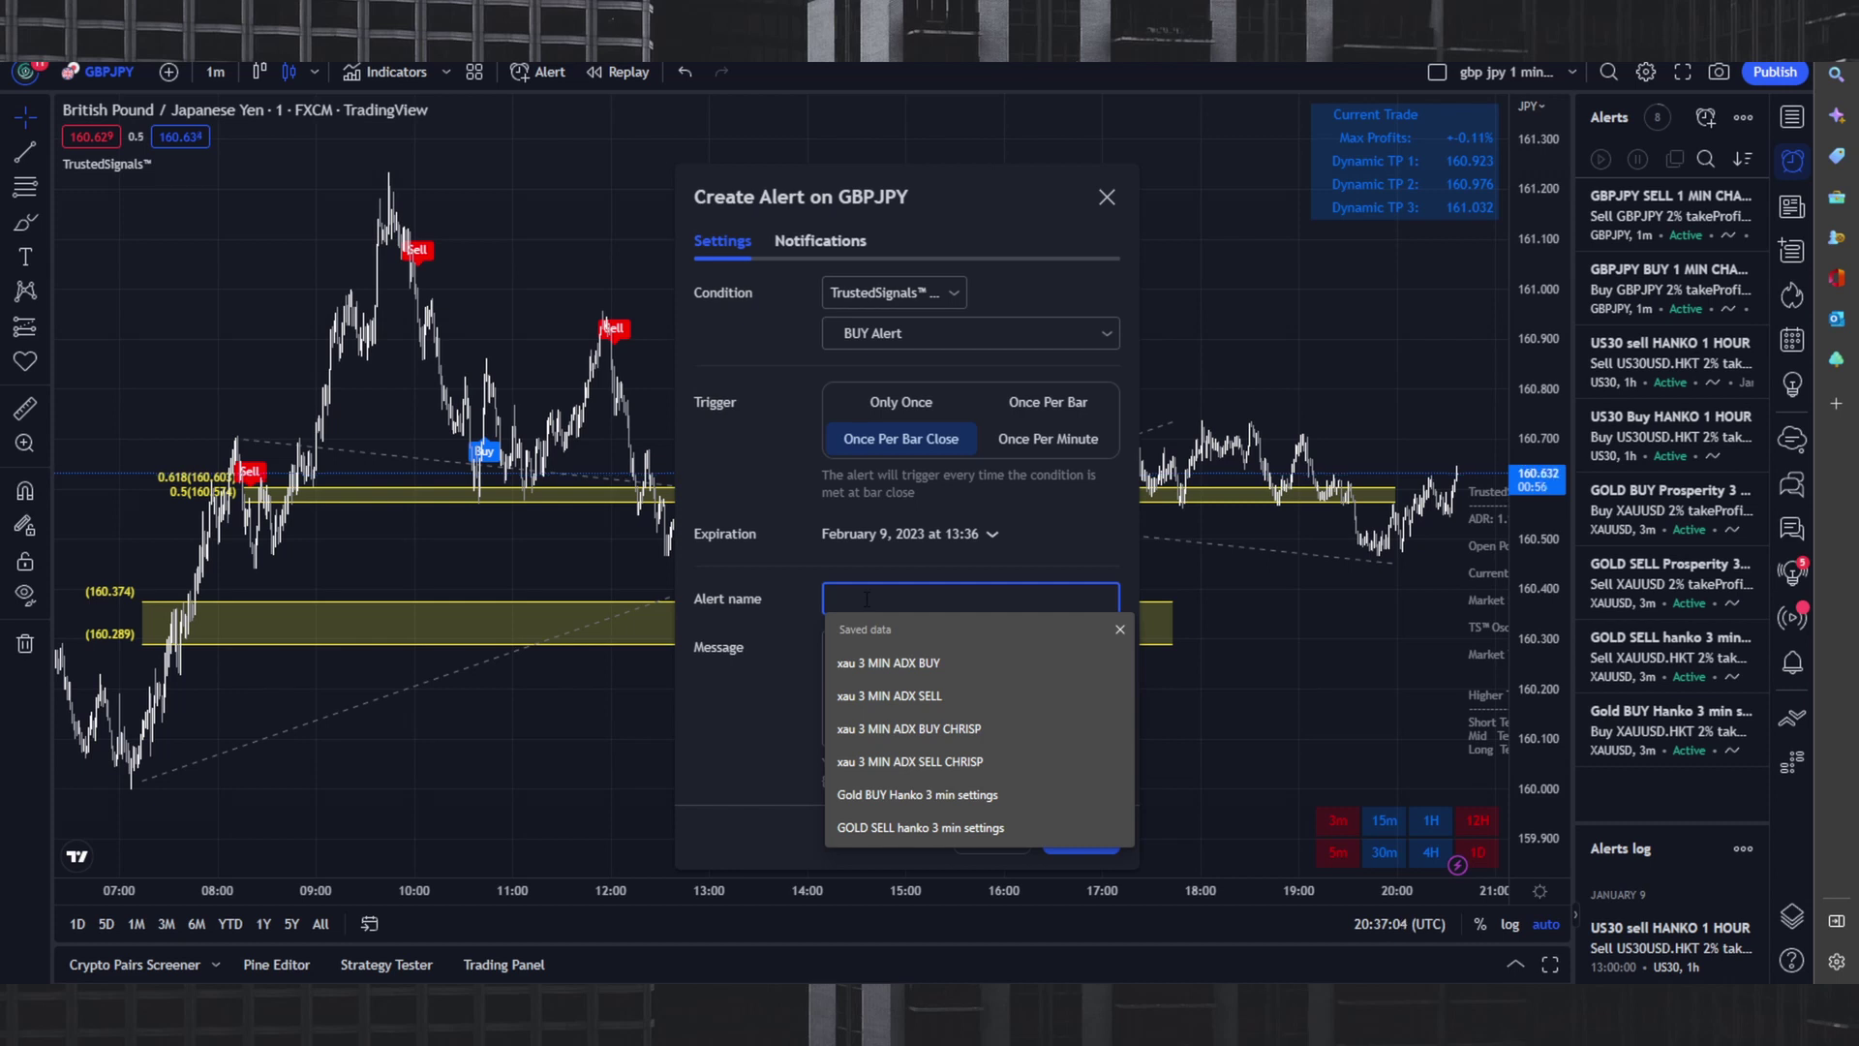
text(YOUTB)
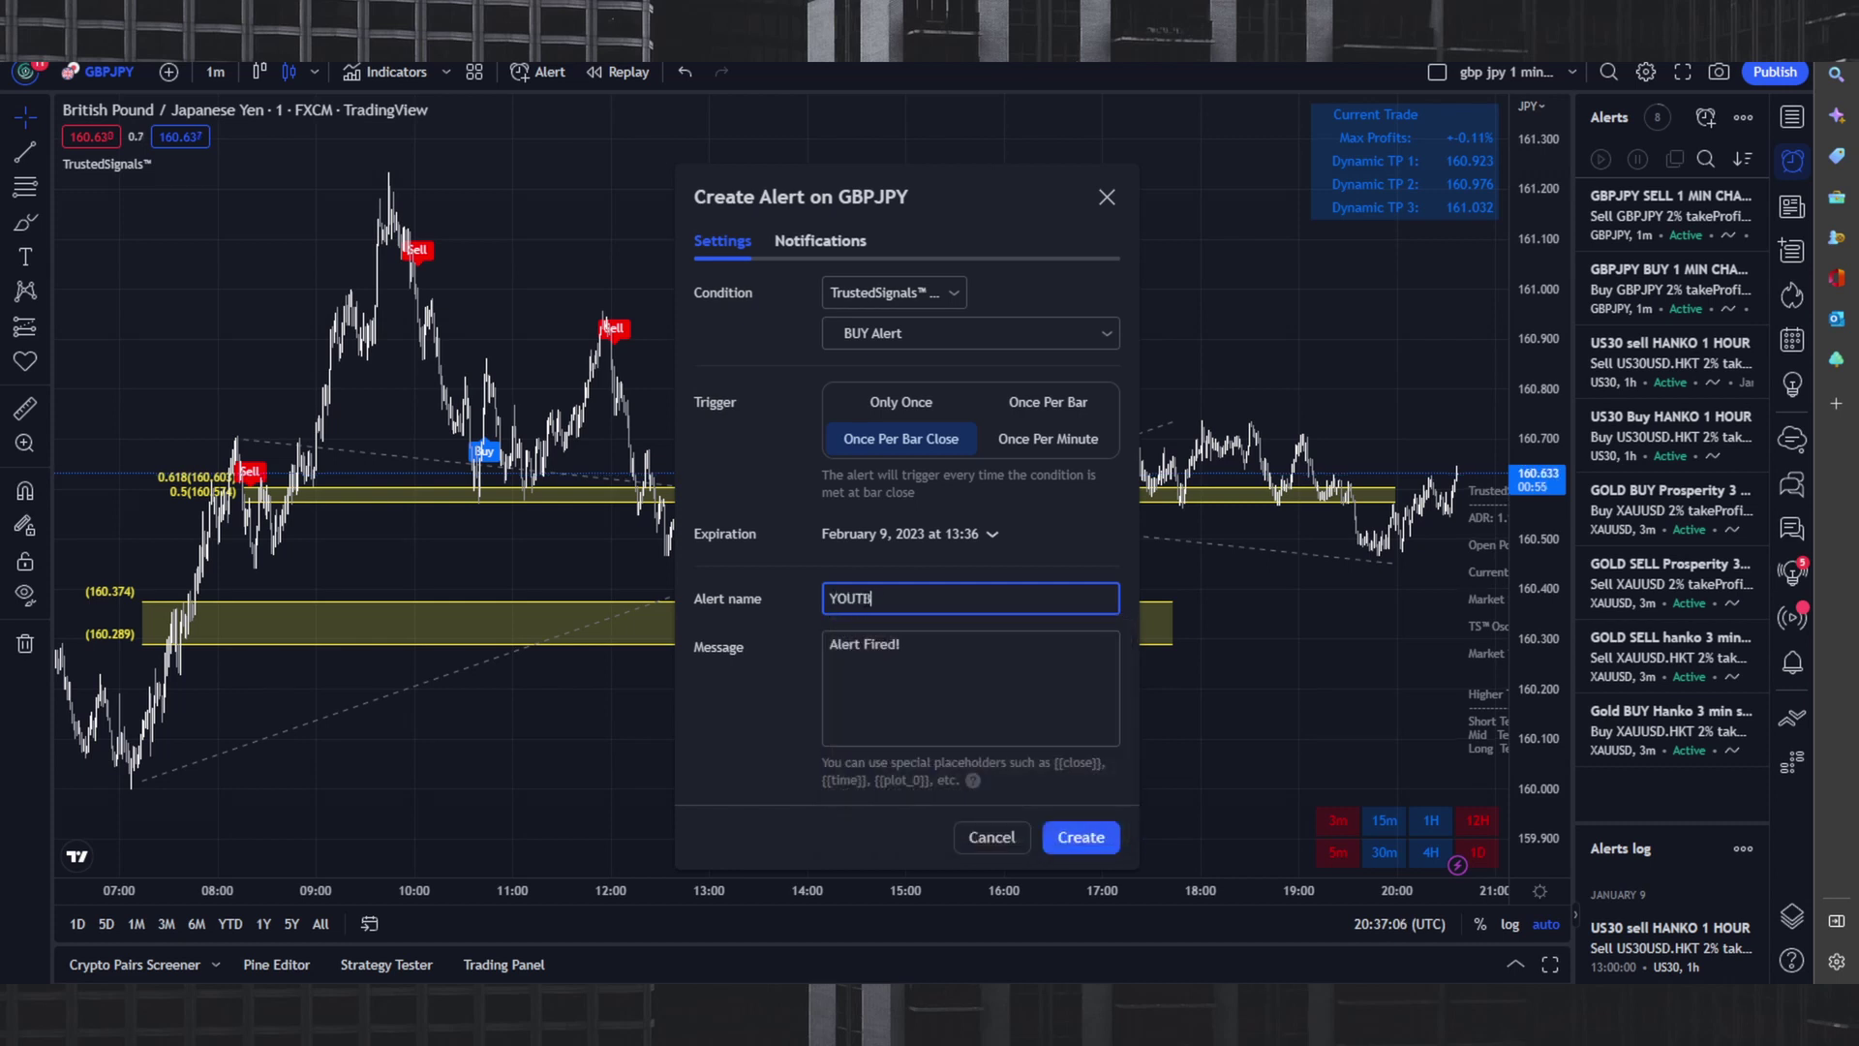
text(E buy GJ)
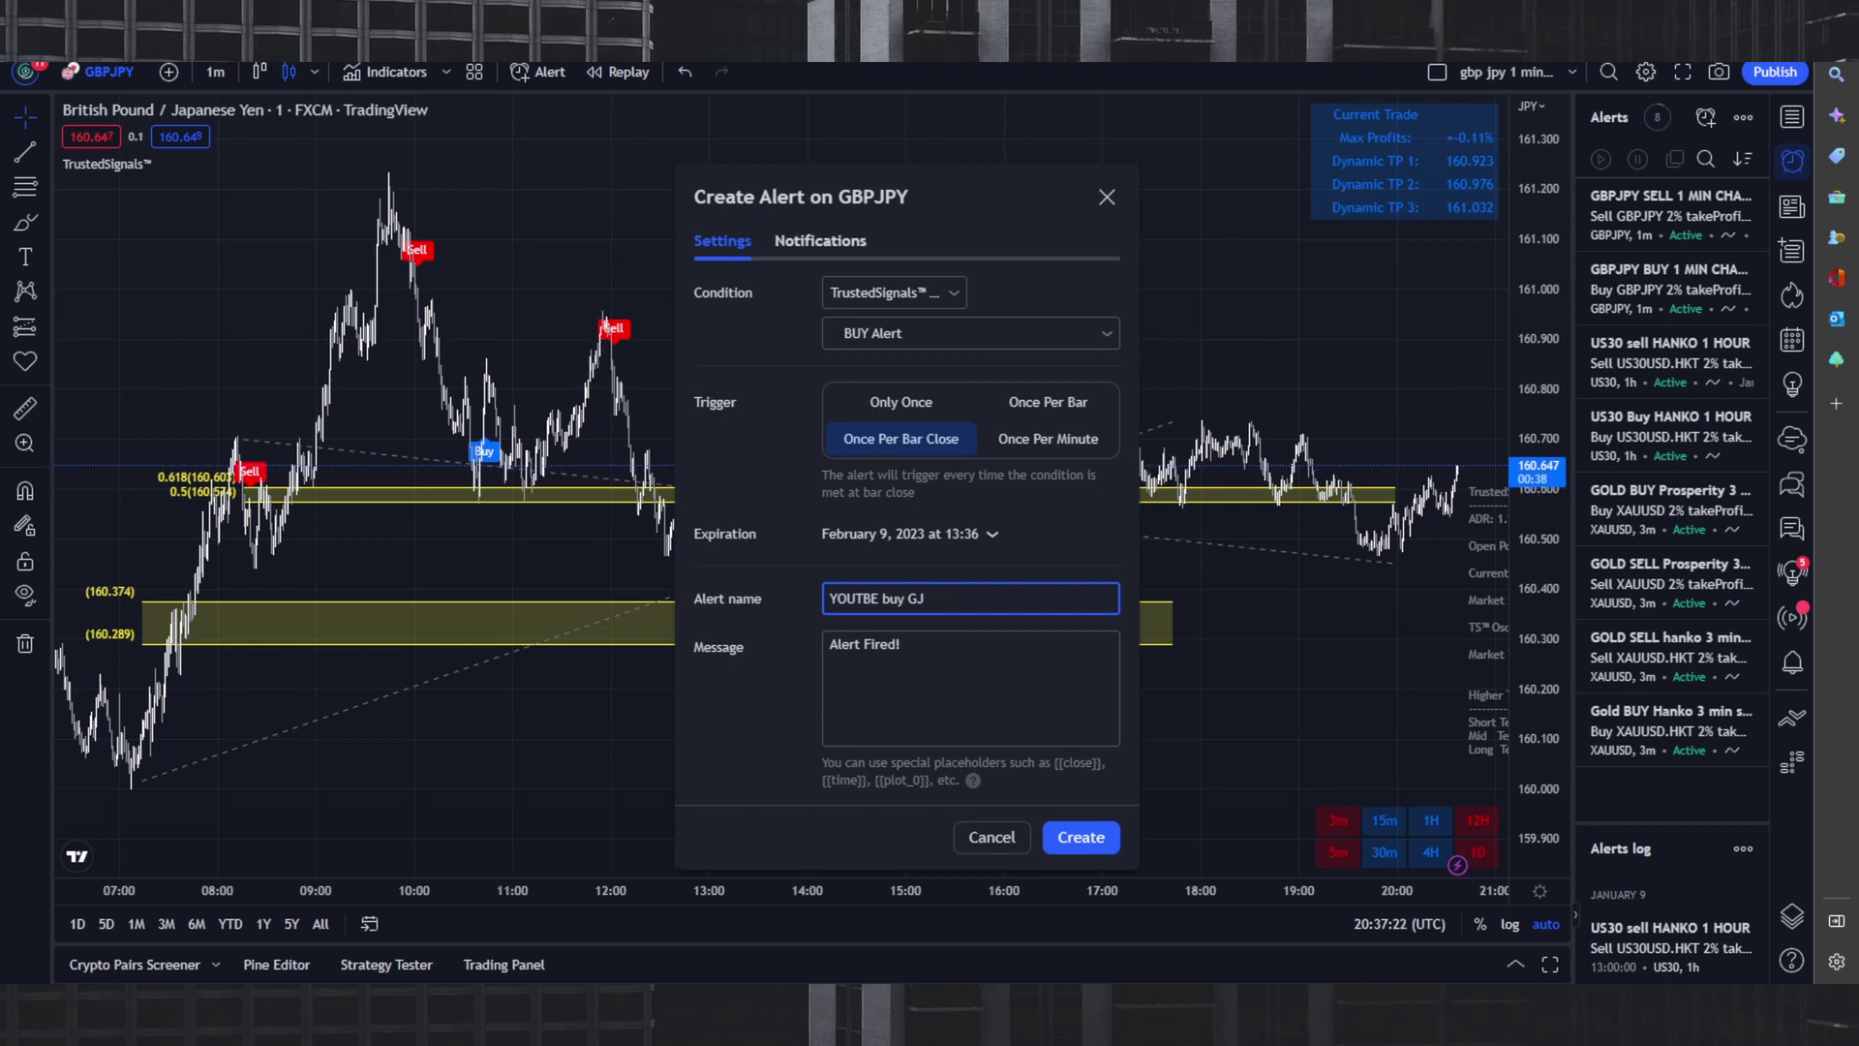
Copy the YOUTUBE 1 min chart GJ Prosperity webhook's URL from Automated Trader and paste it as the TradingView alert's webhook URL.
click(1094, 877)
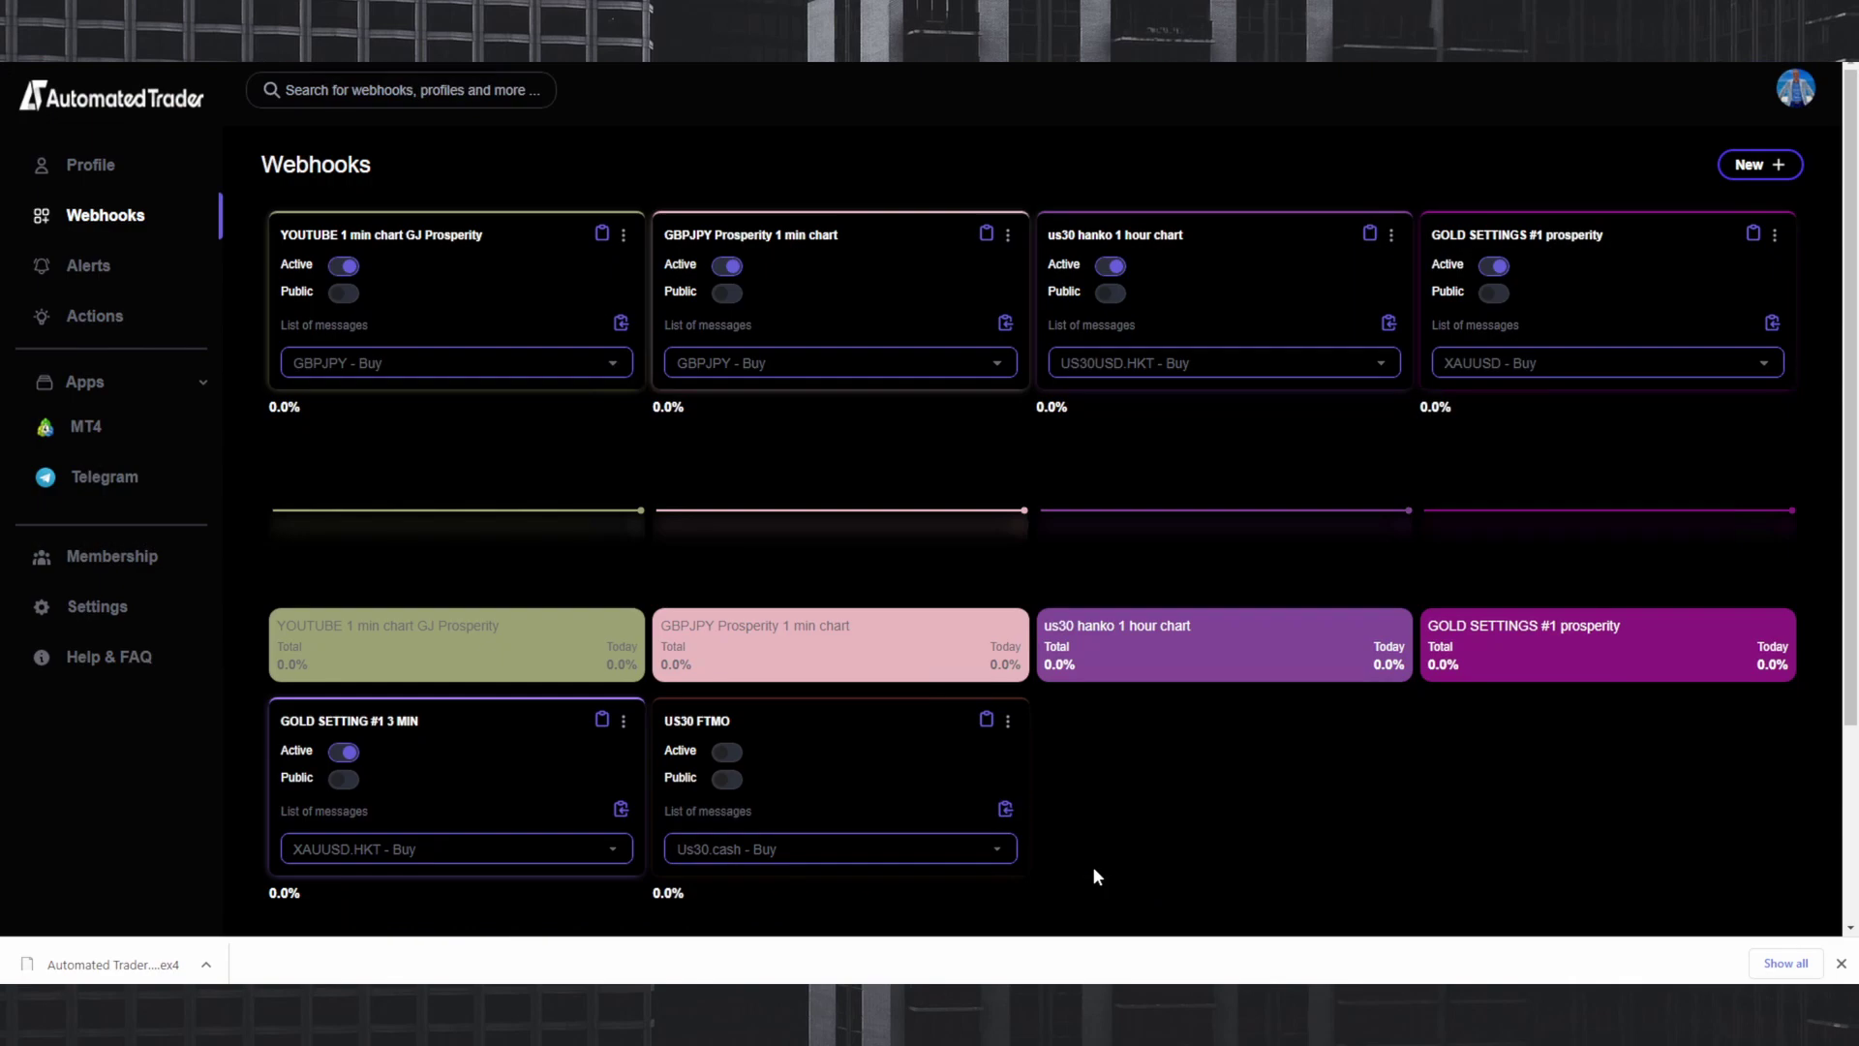
click(602, 238)
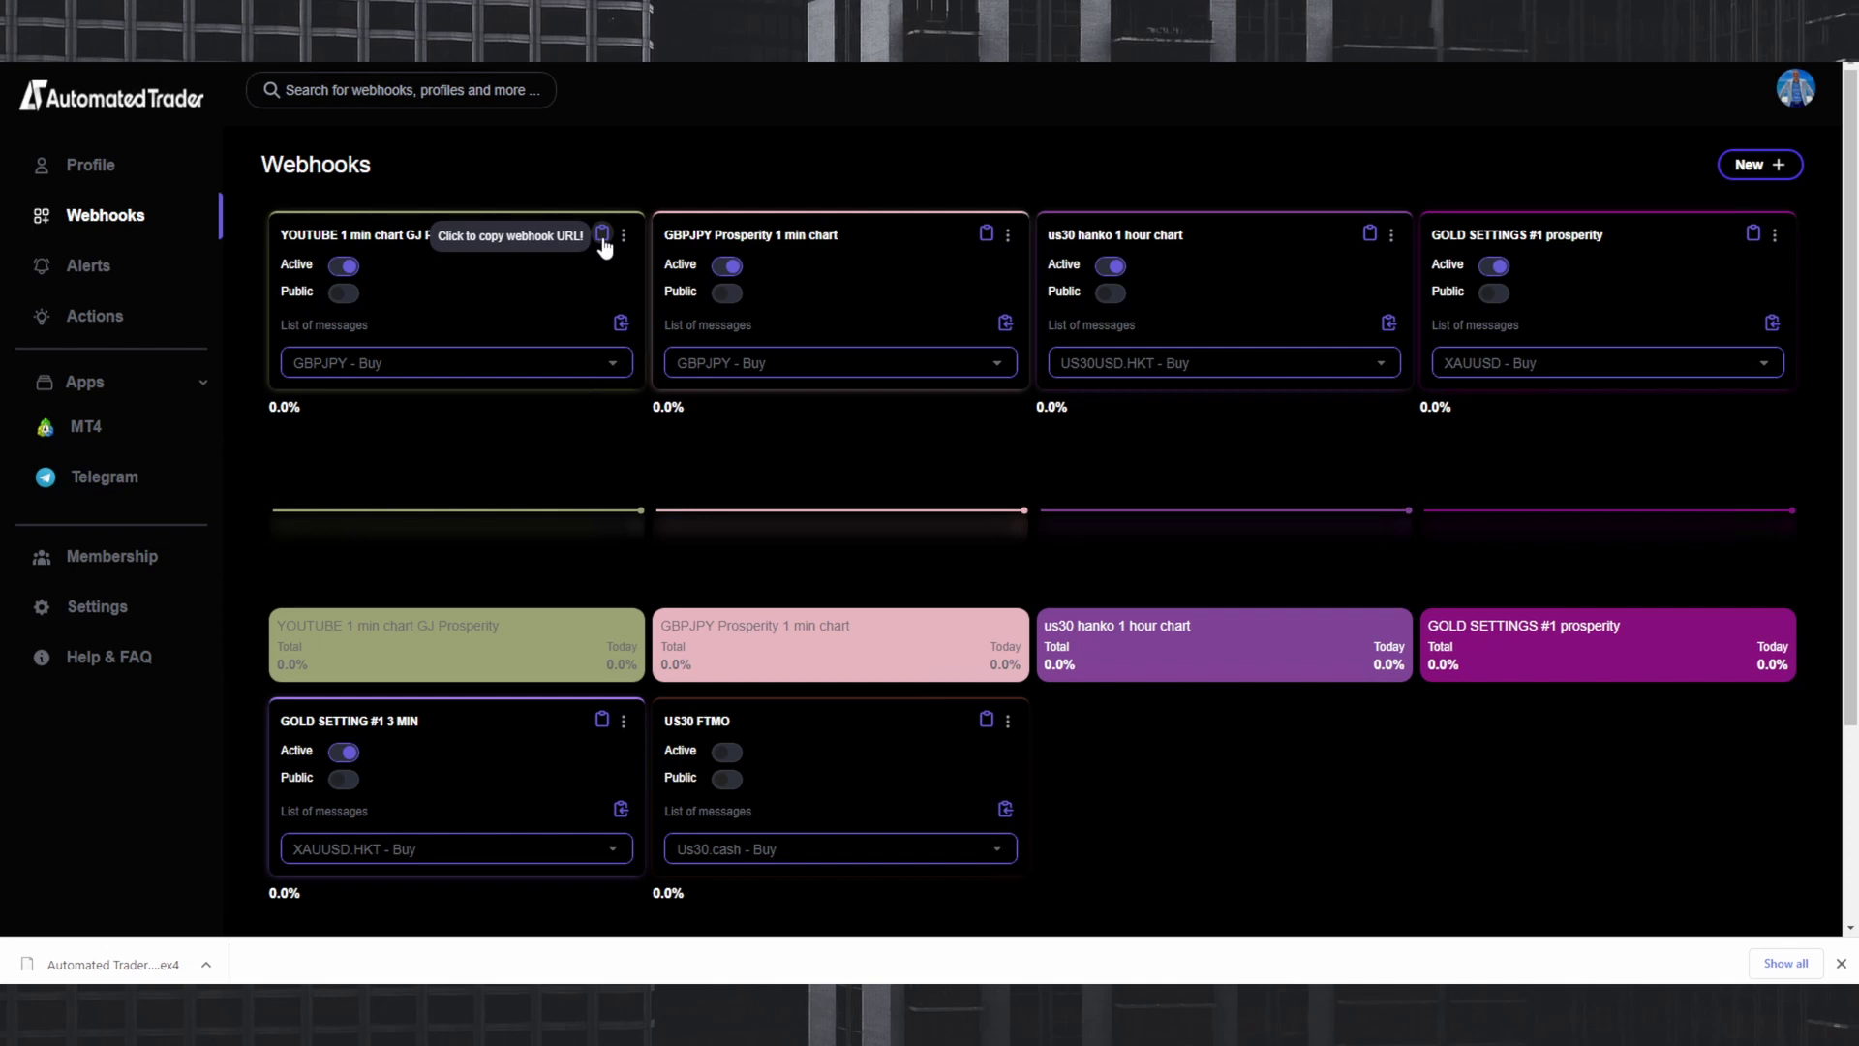
click(603, 238)
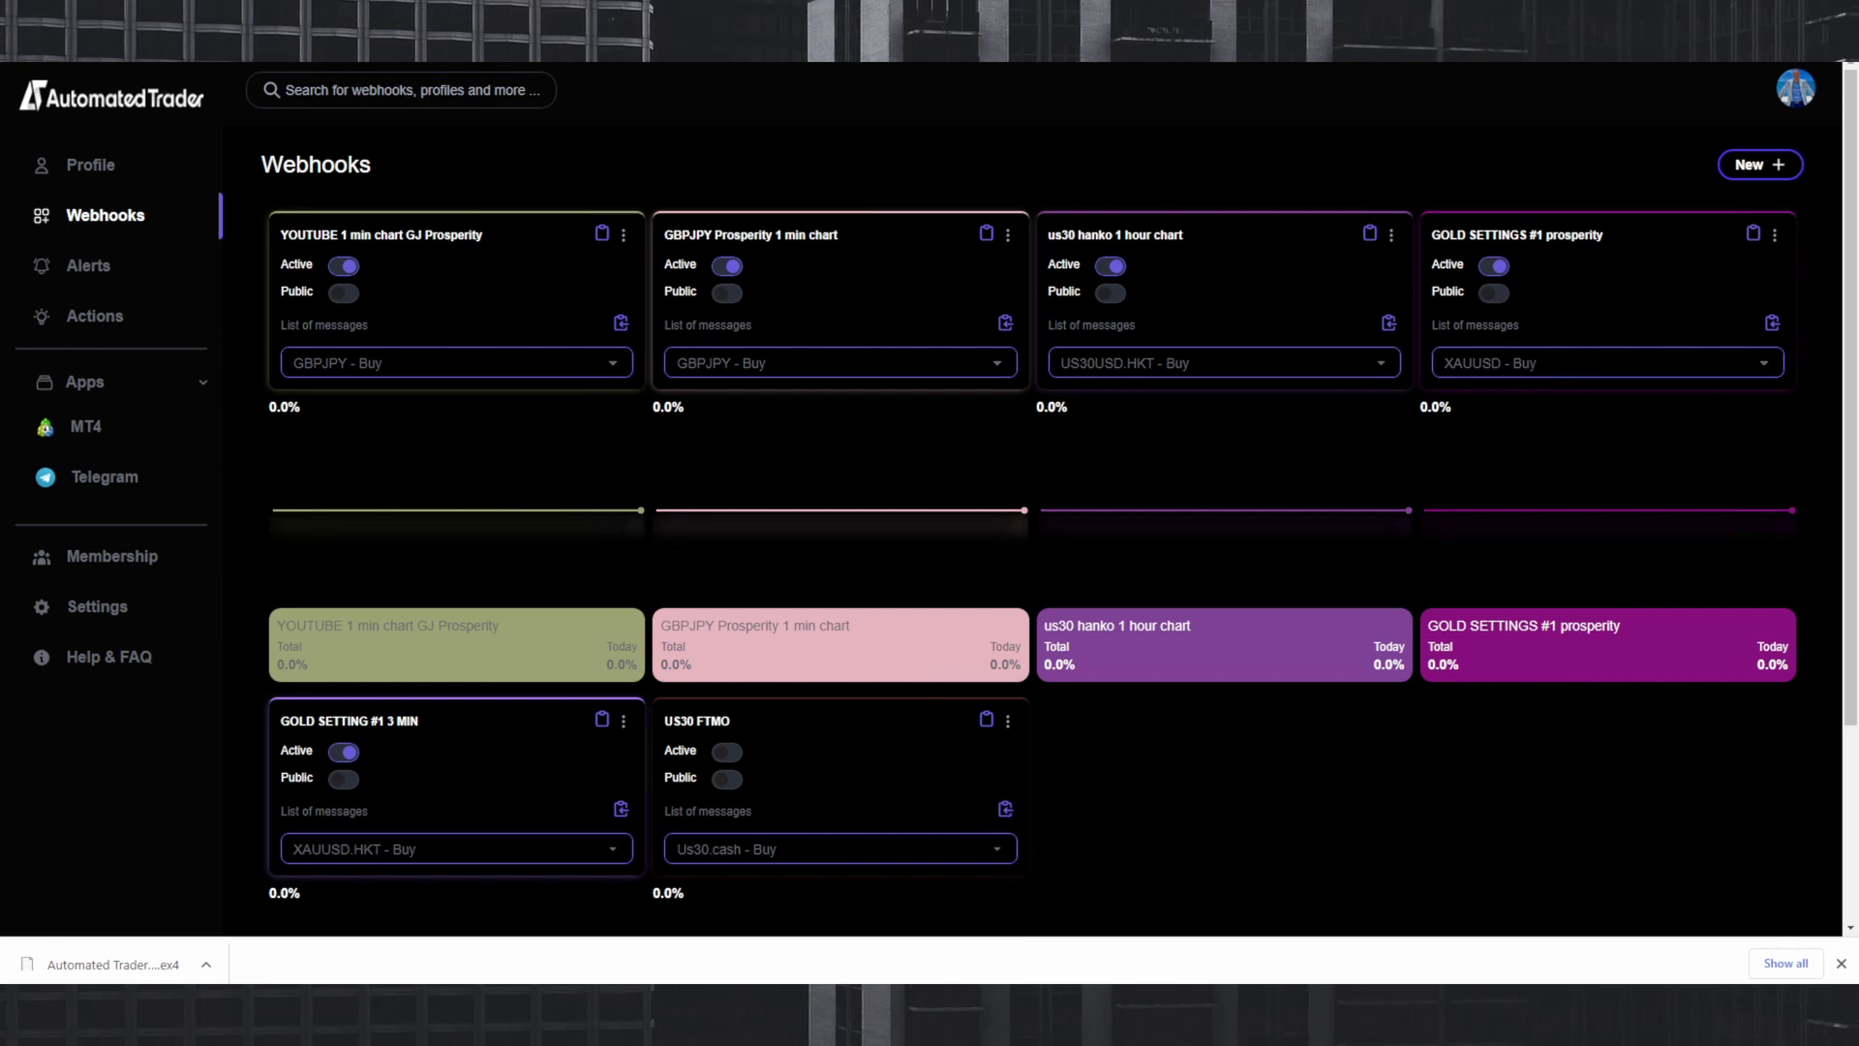
click(1307, 900)
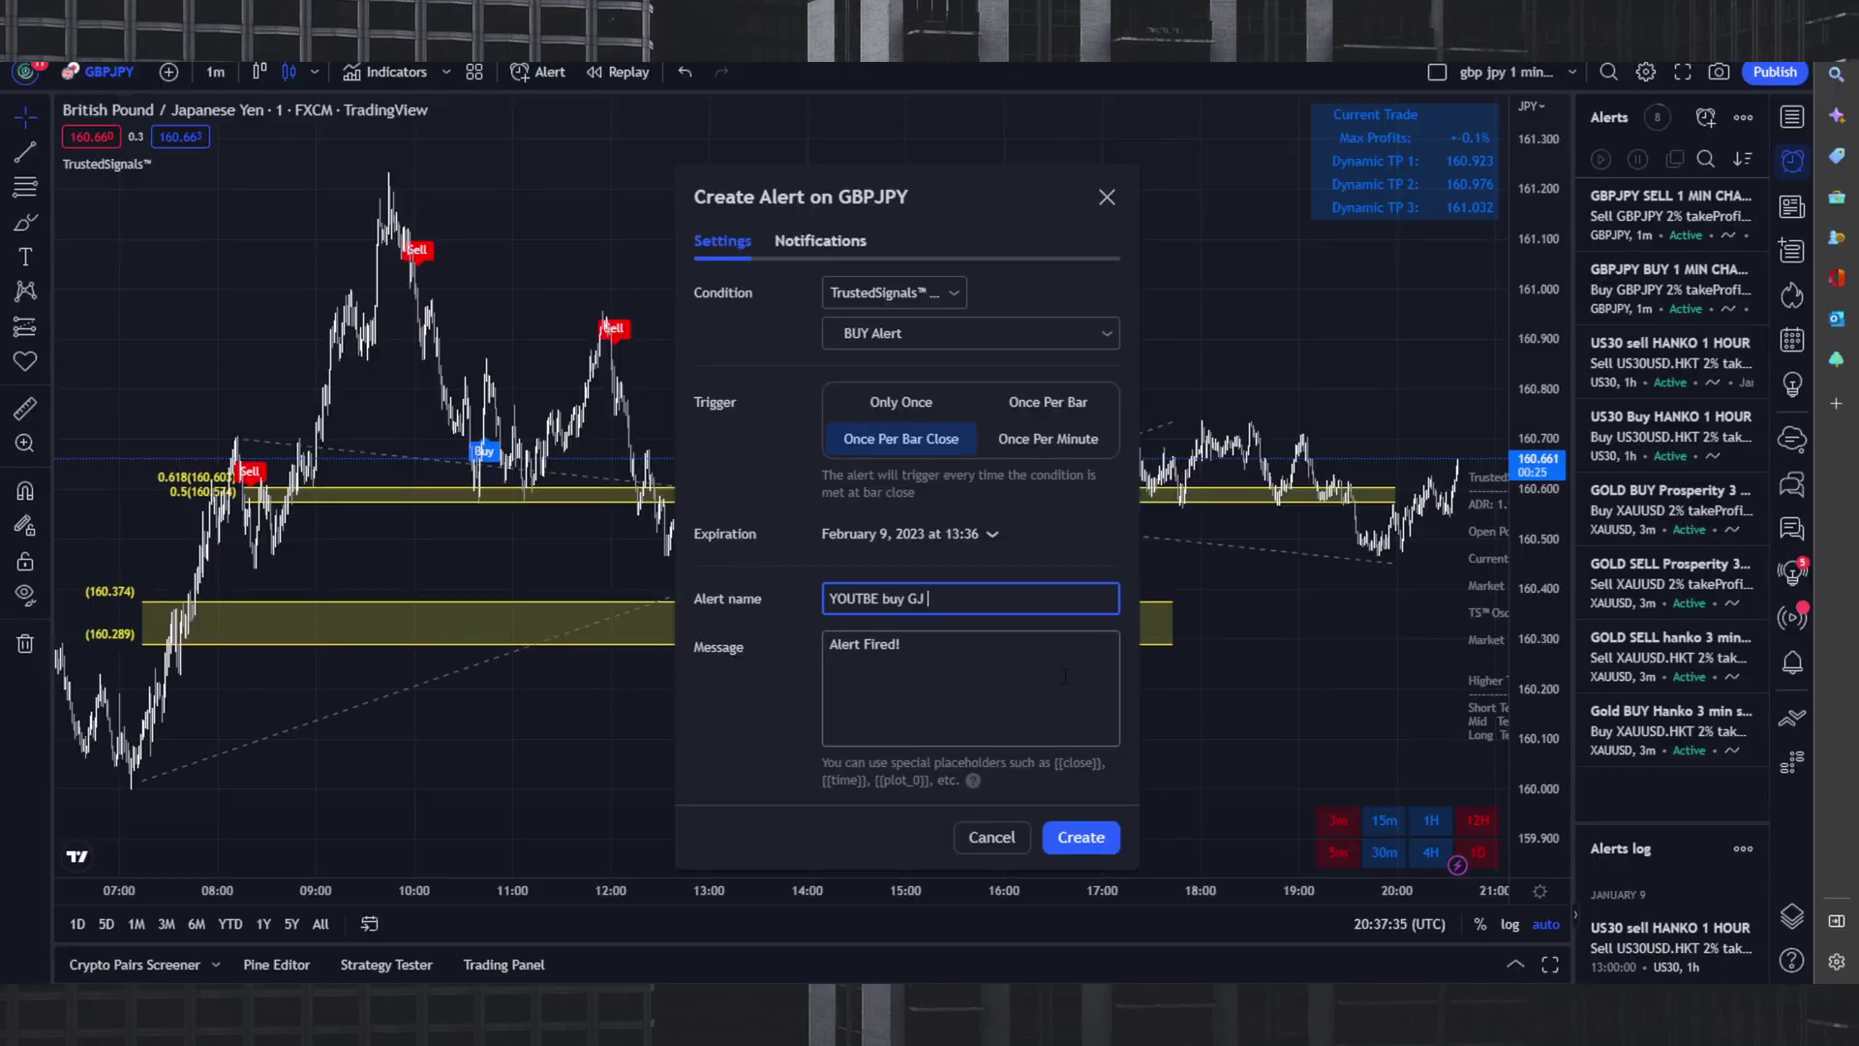
click(818, 241)
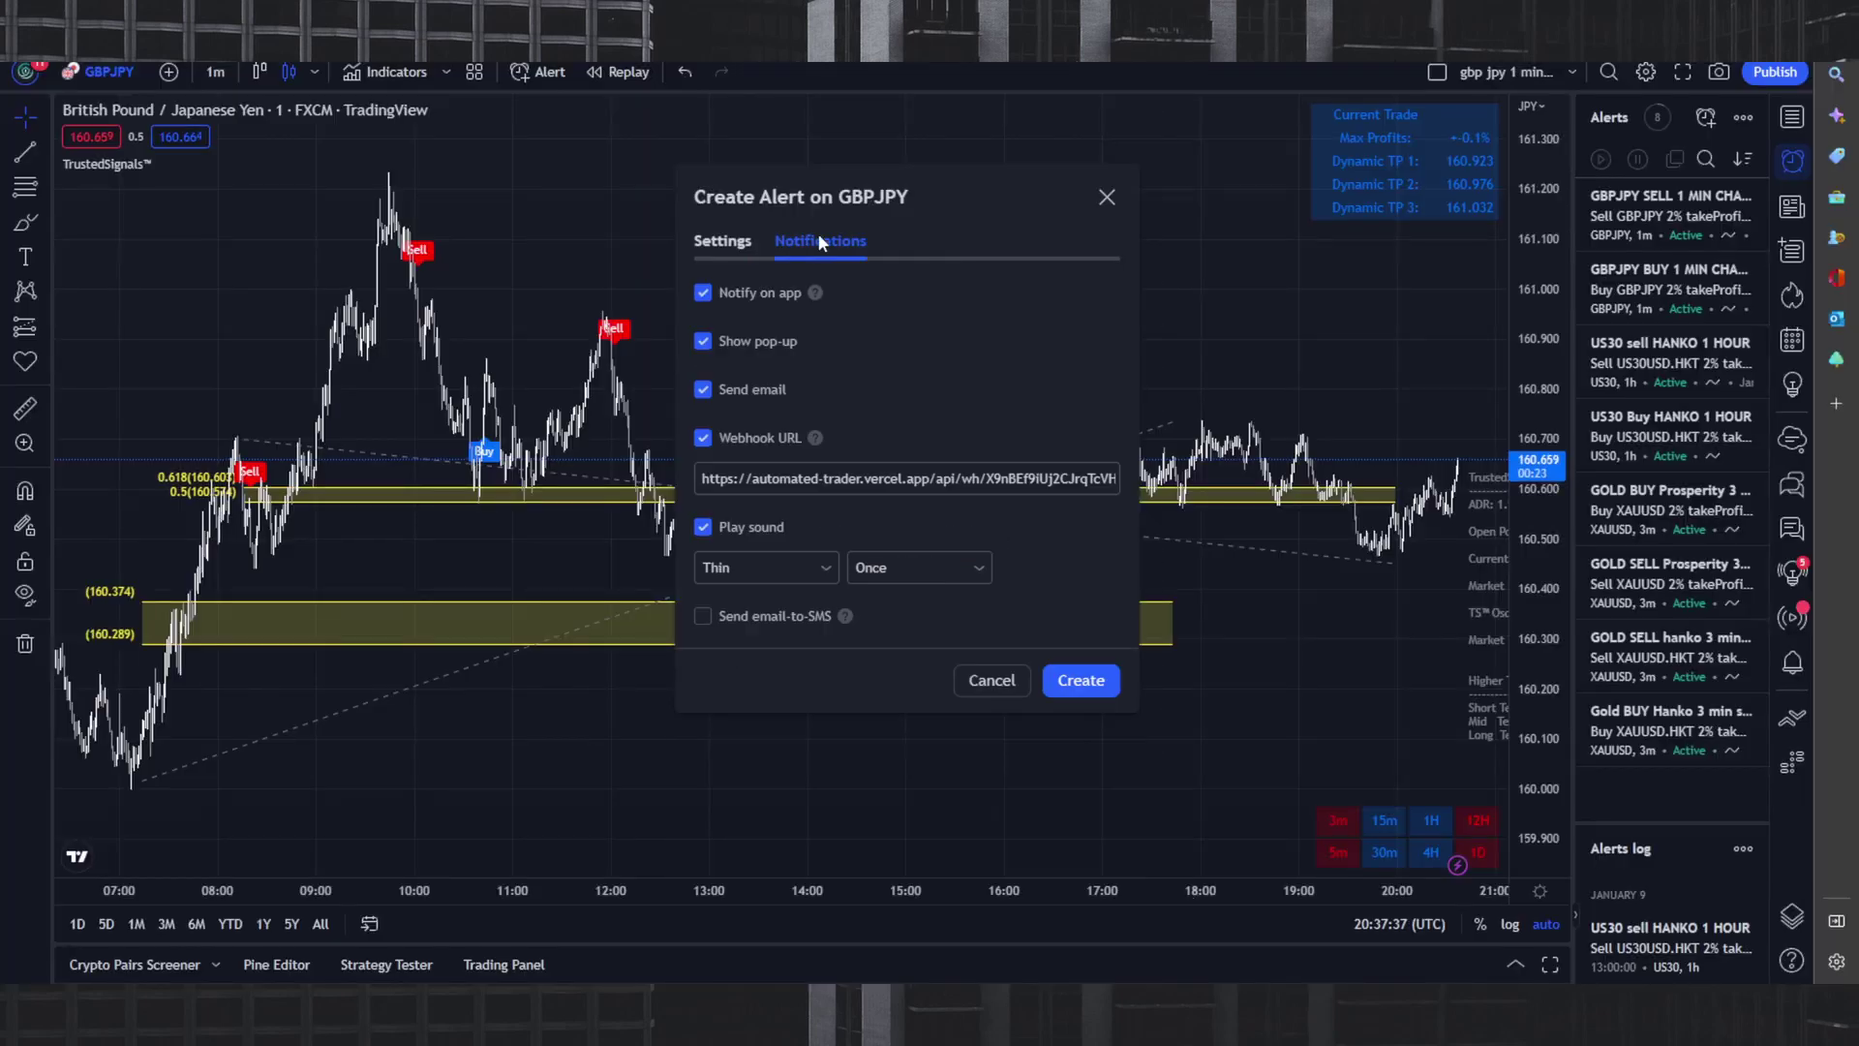
right_click(806, 479)
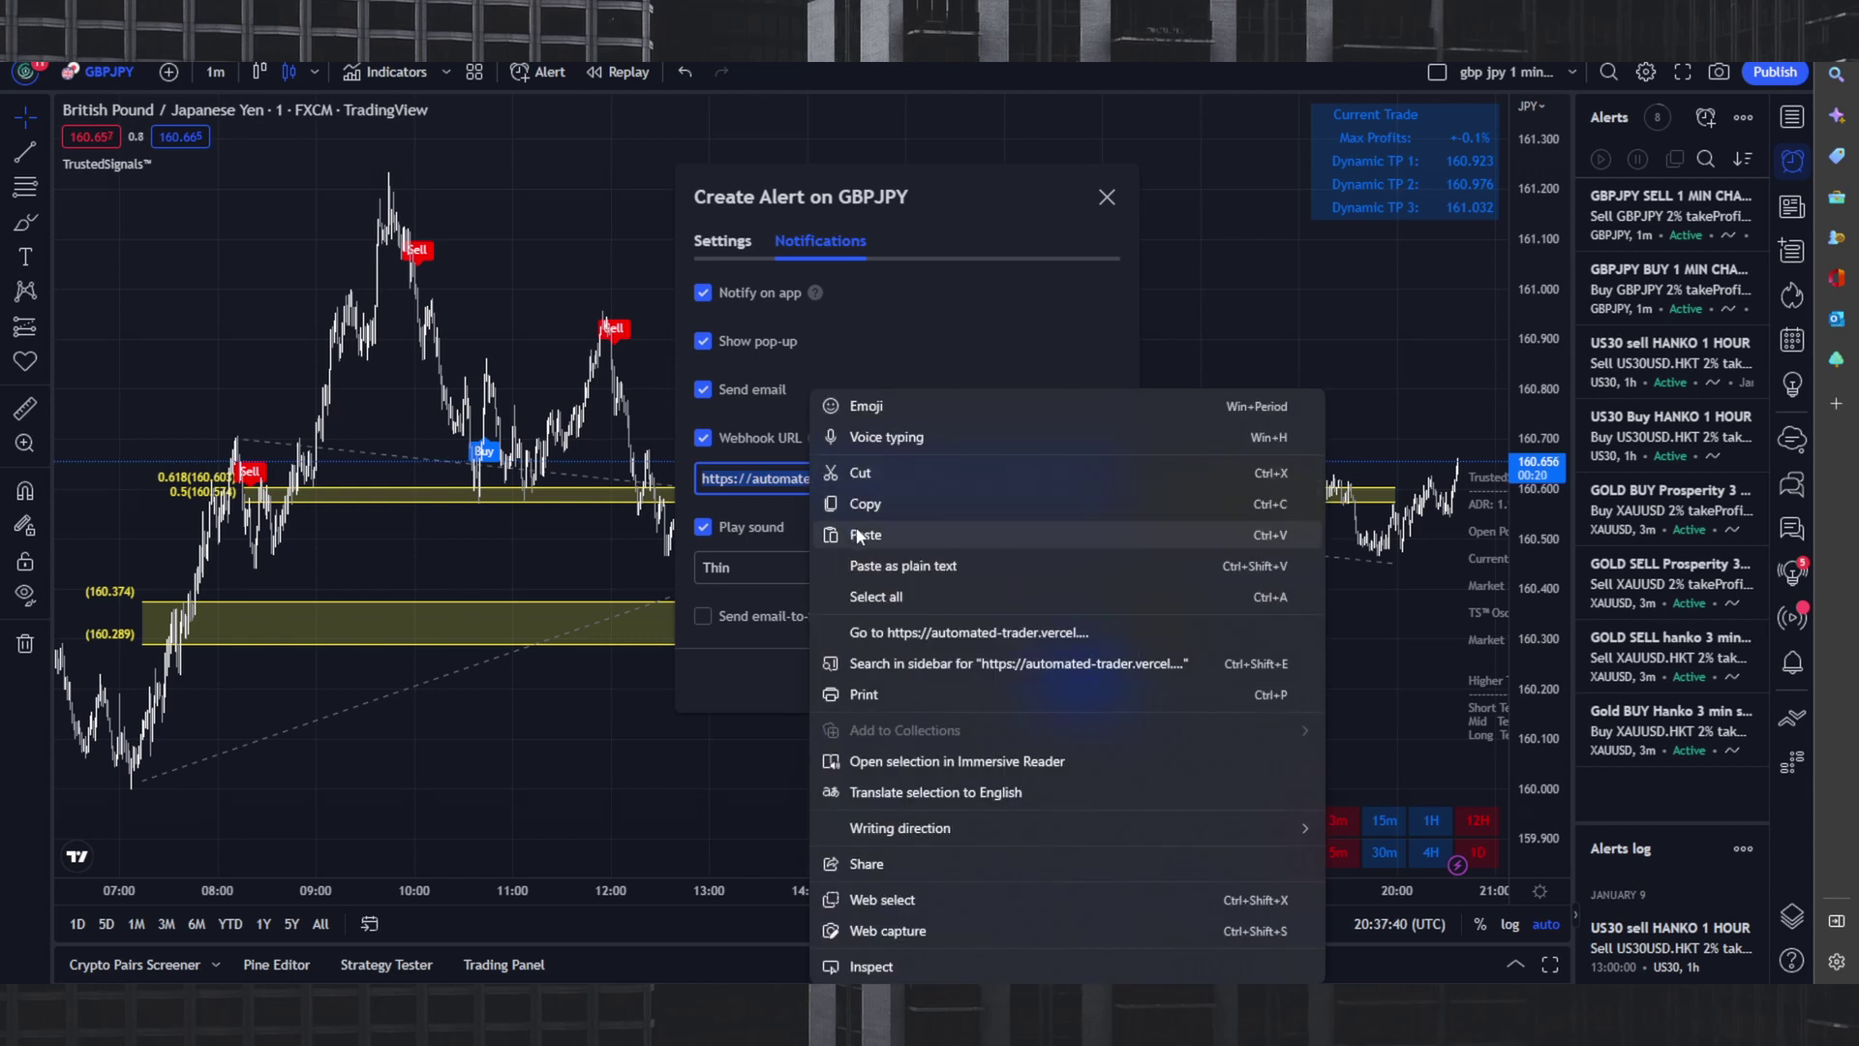
click(856, 531)
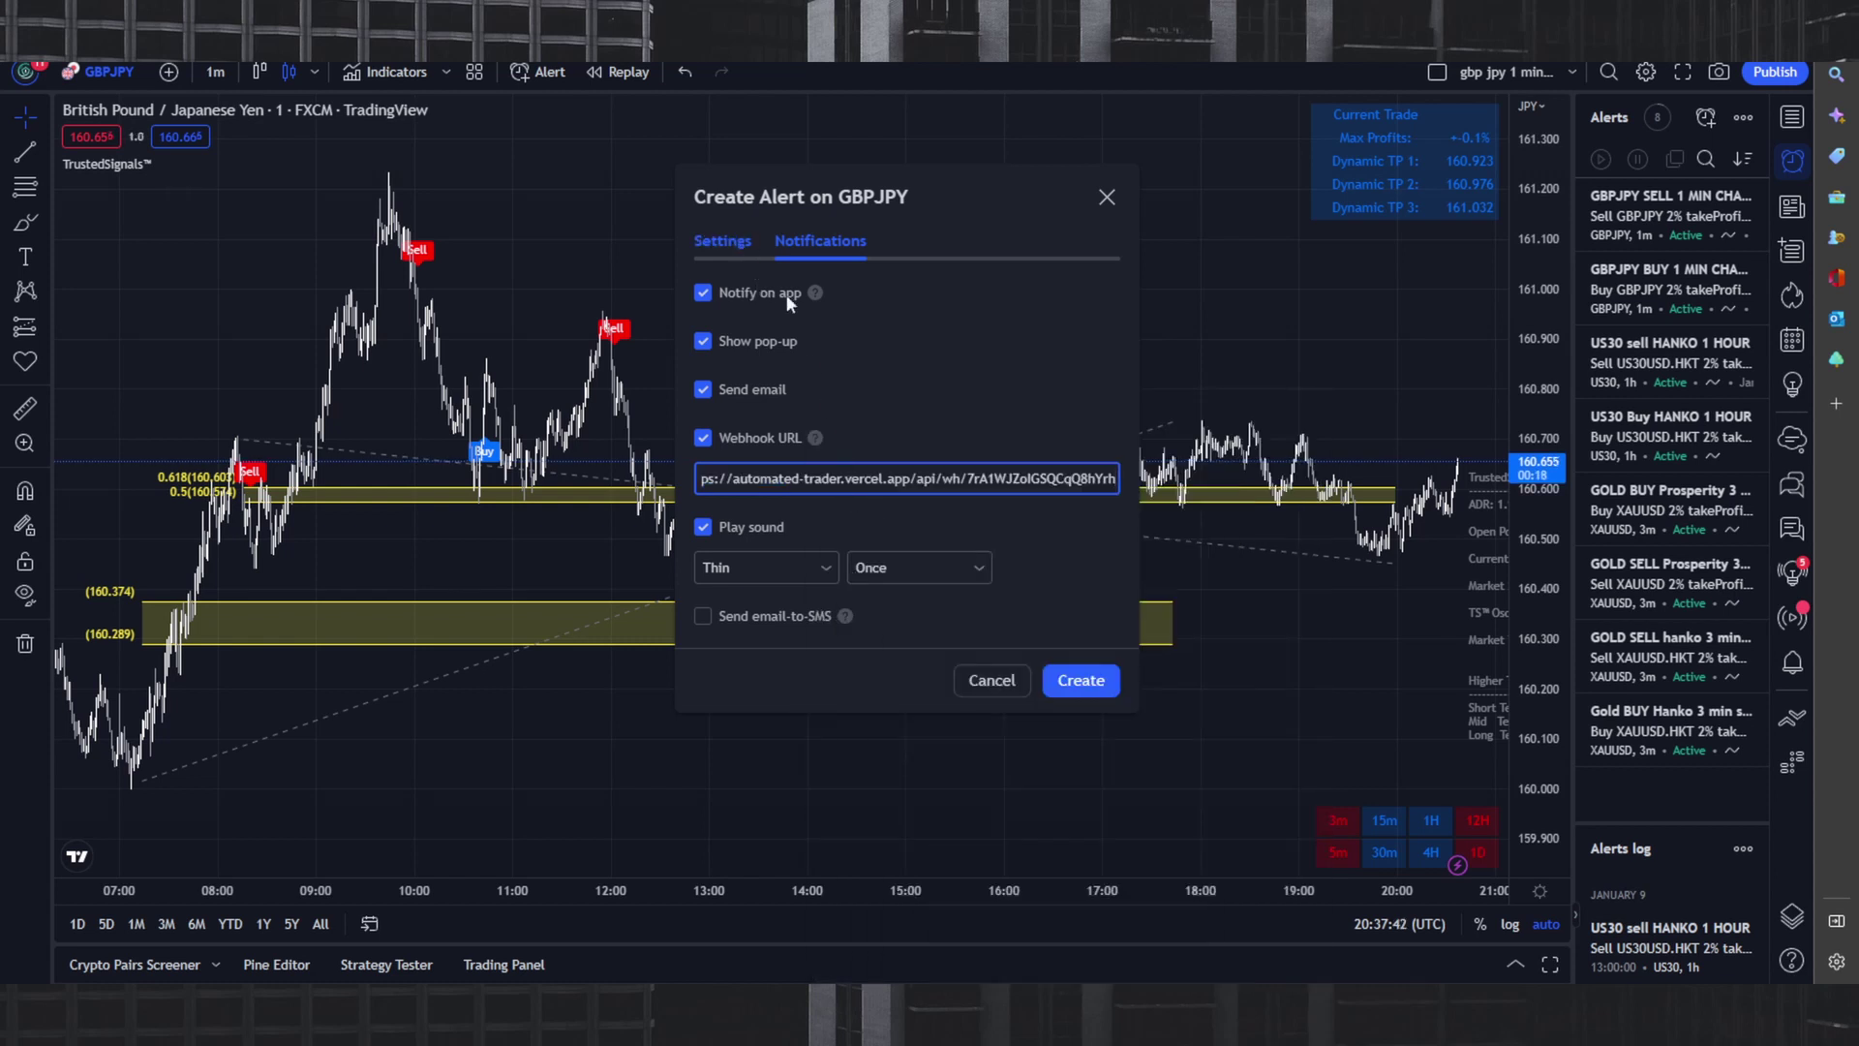
click(740, 245)
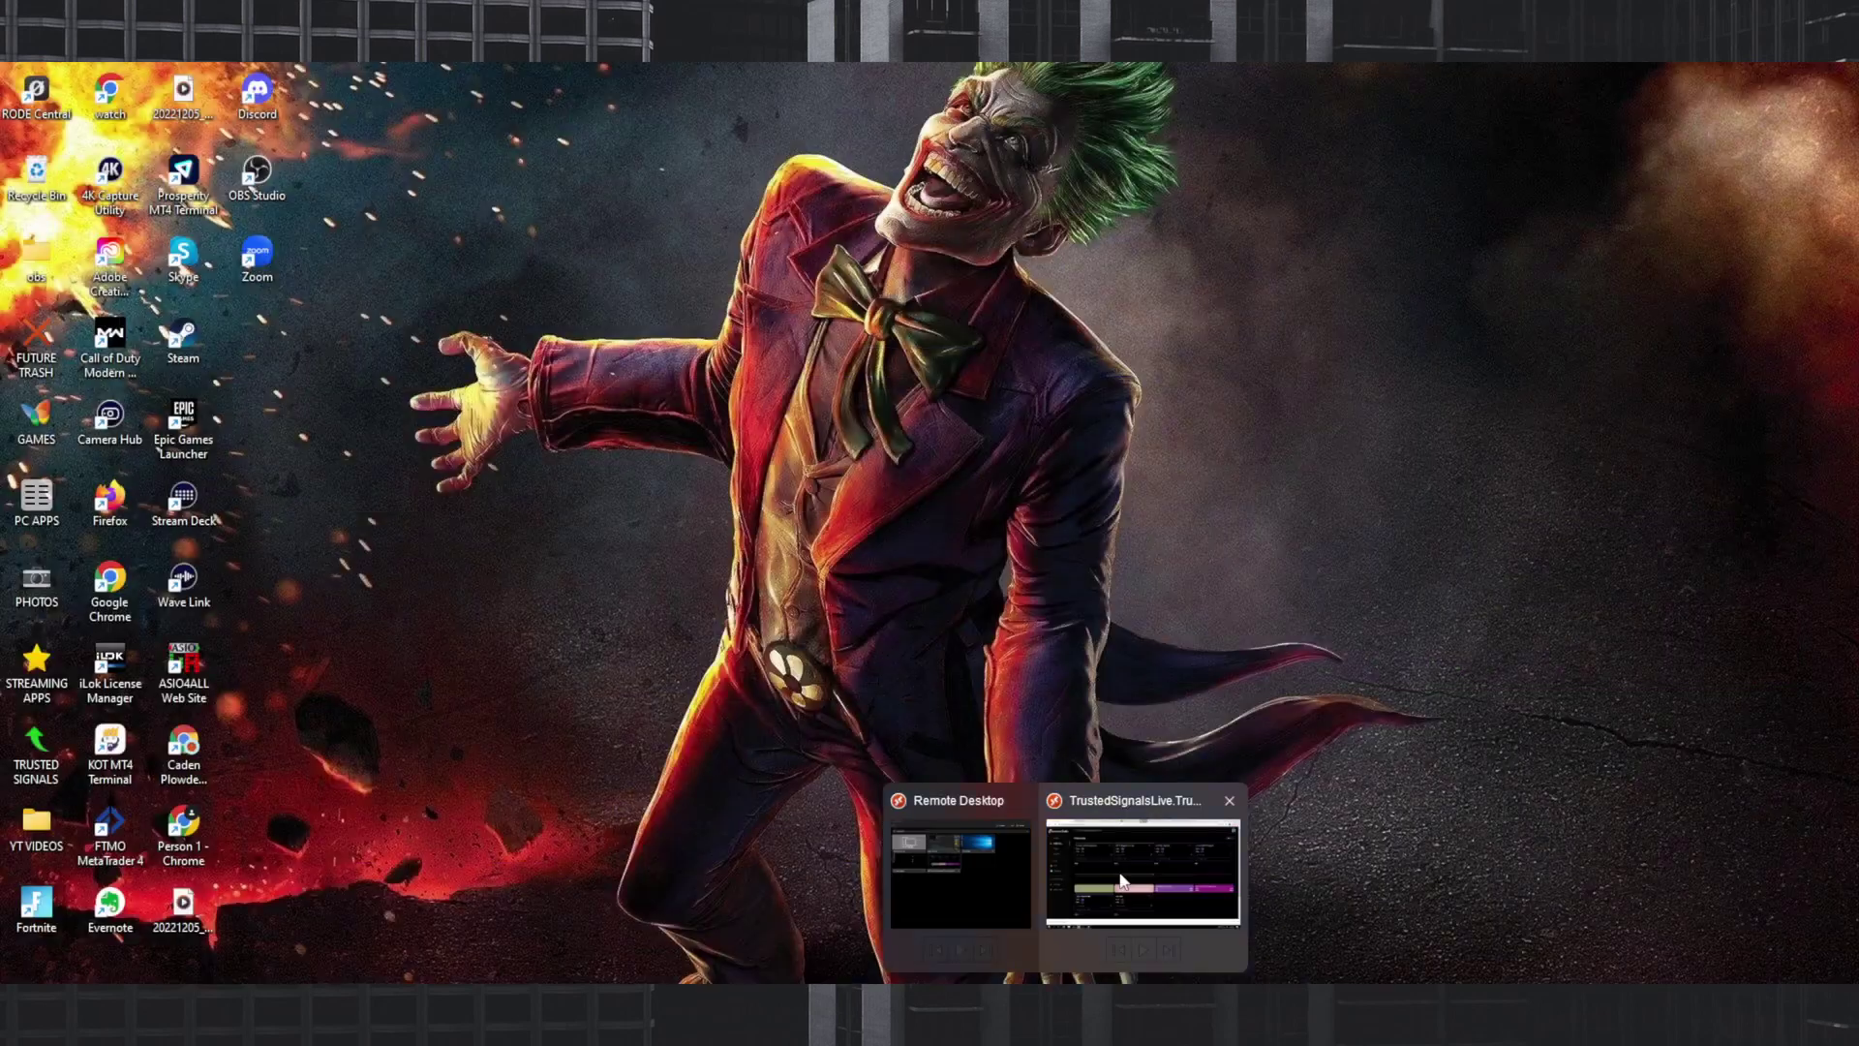
Switch to Automated Trader and review the chart and last transactions of the GBPJPY Prosperity 1 min chart webhook.
click(1123, 881)
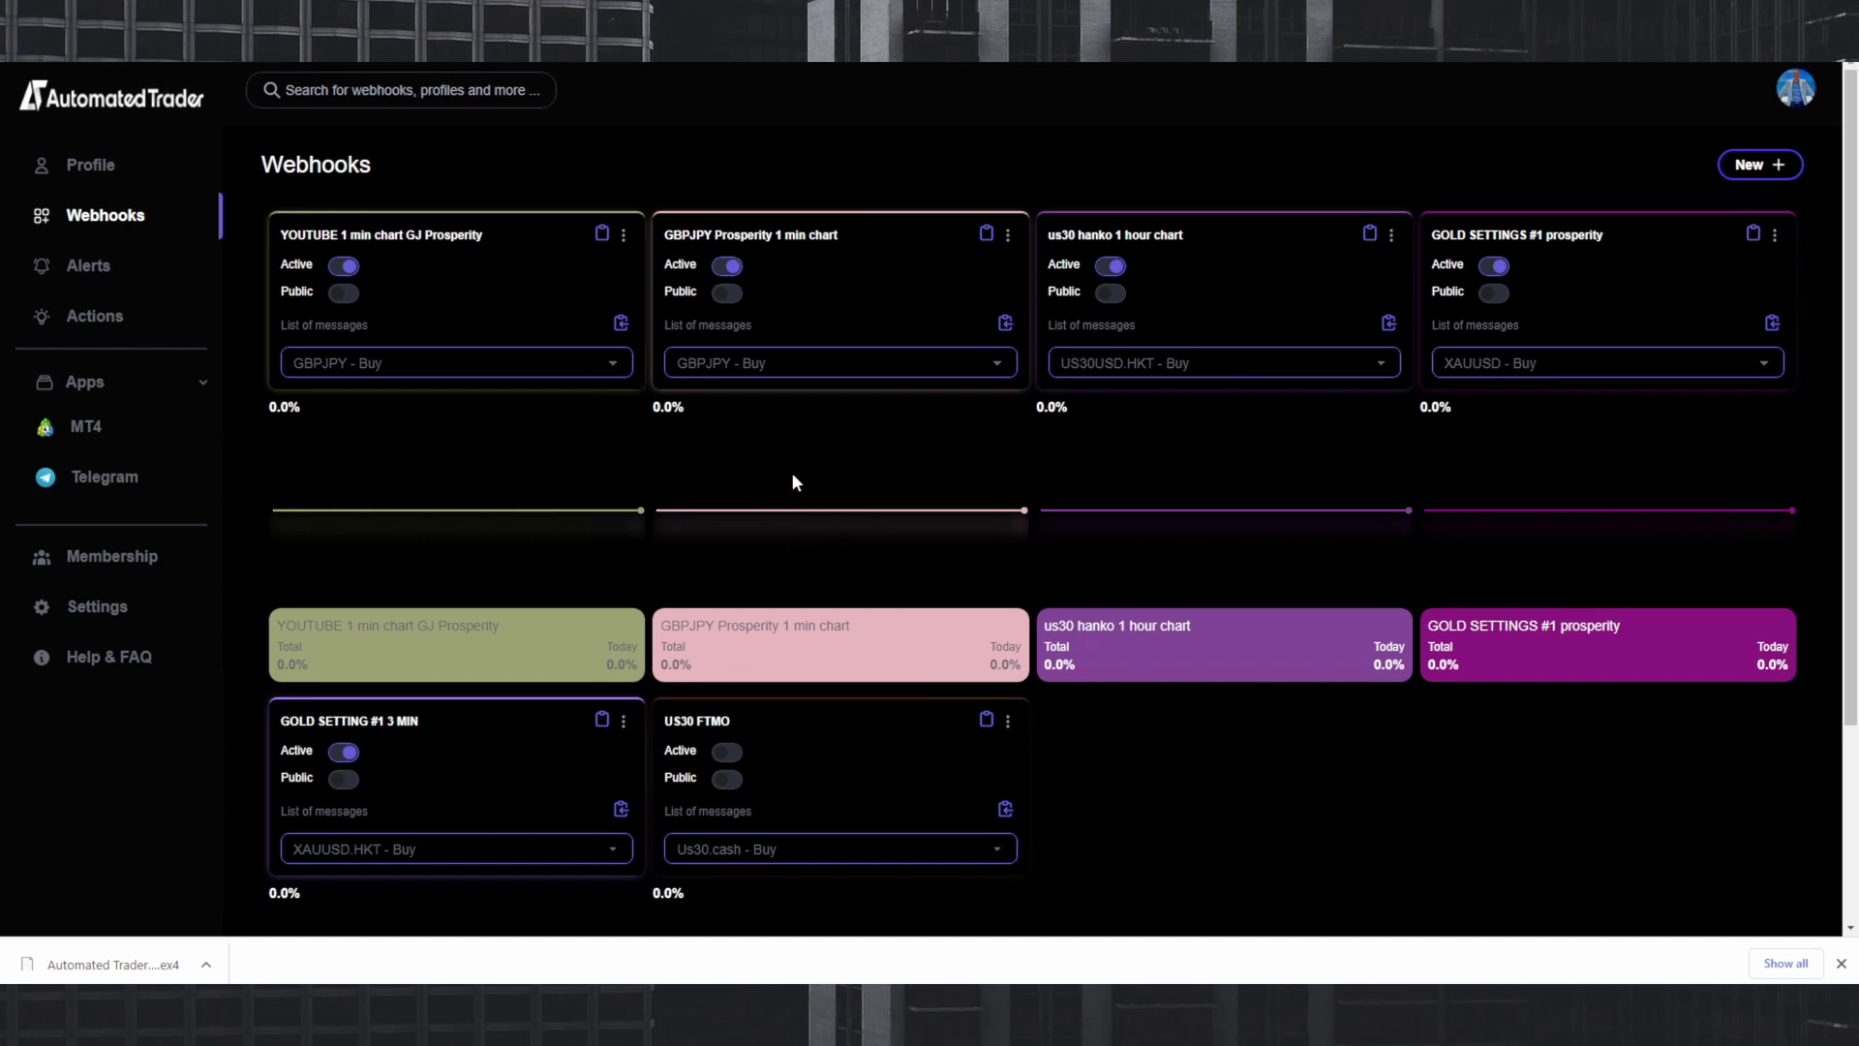
click(787, 670)
scroll(761, 804, down, 2)
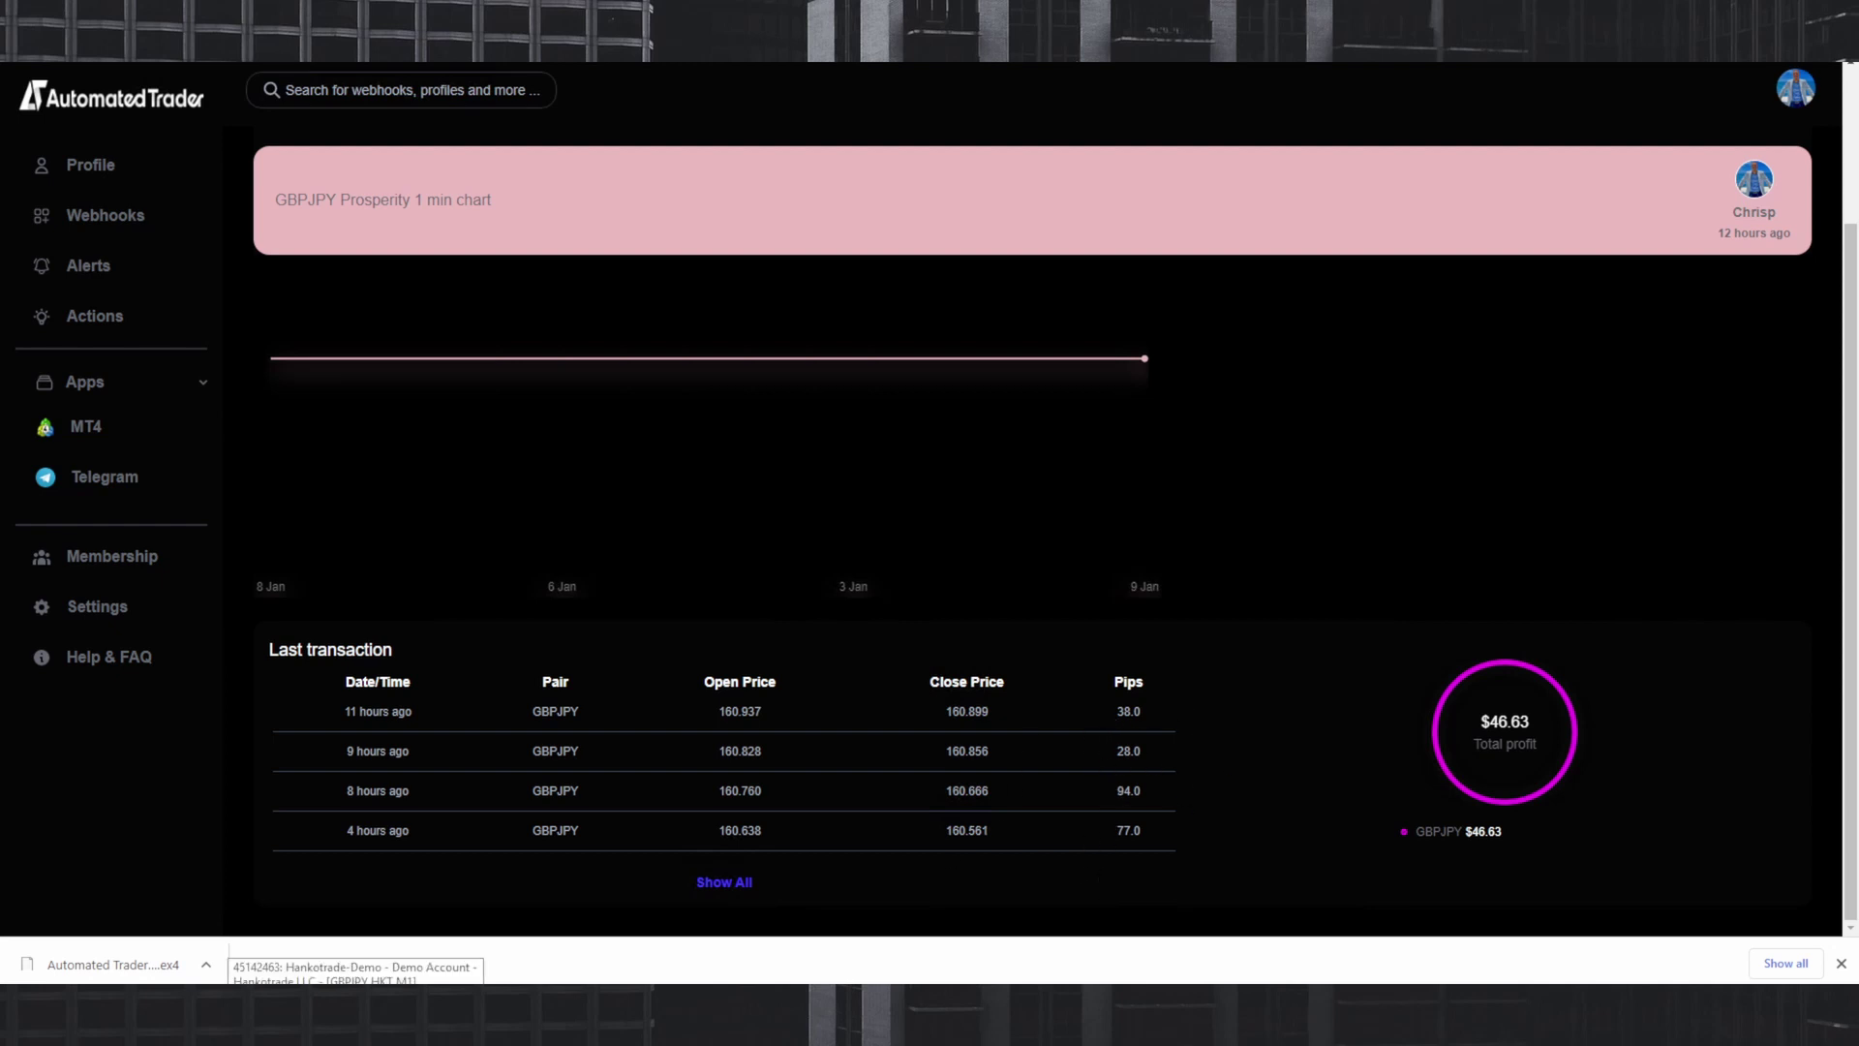
click(116, 219)
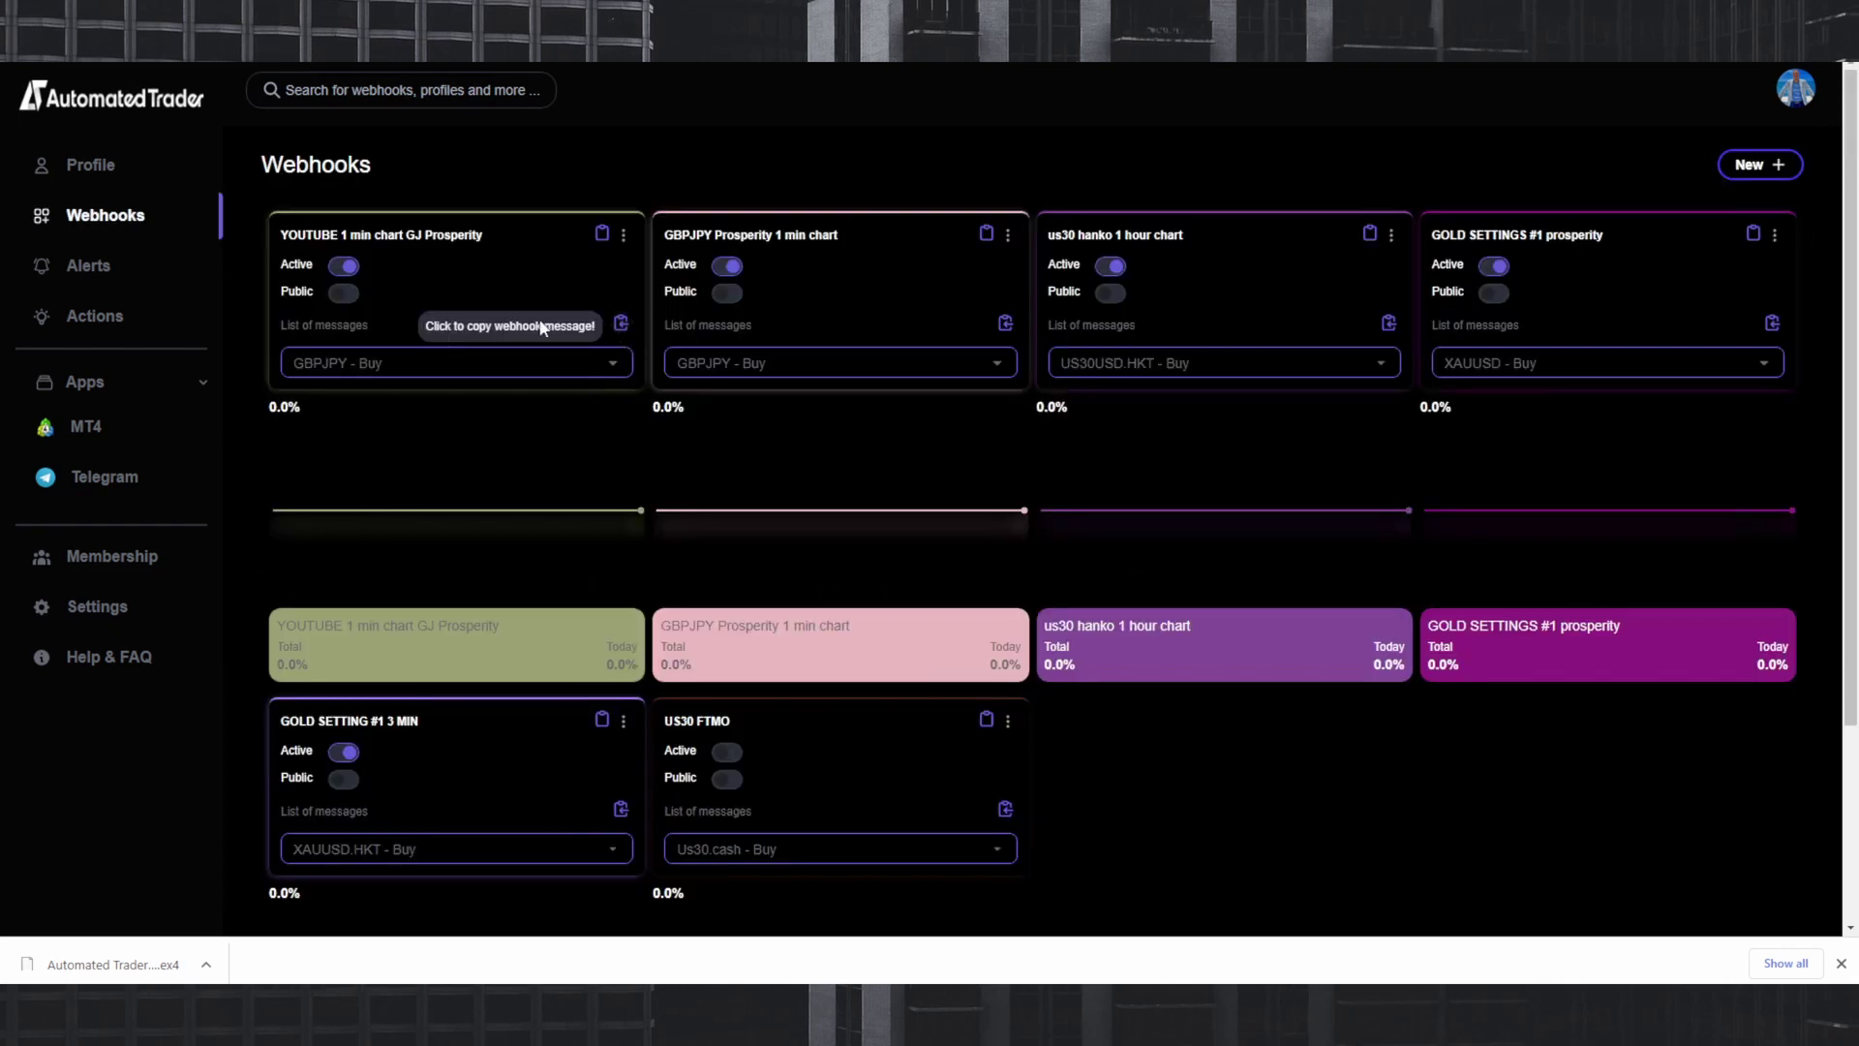
Review the GBPJPY Buy message settings of the YOUTUBE 1 min chart GJ Prosperity webhook.
click(624, 236)
click(589, 316)
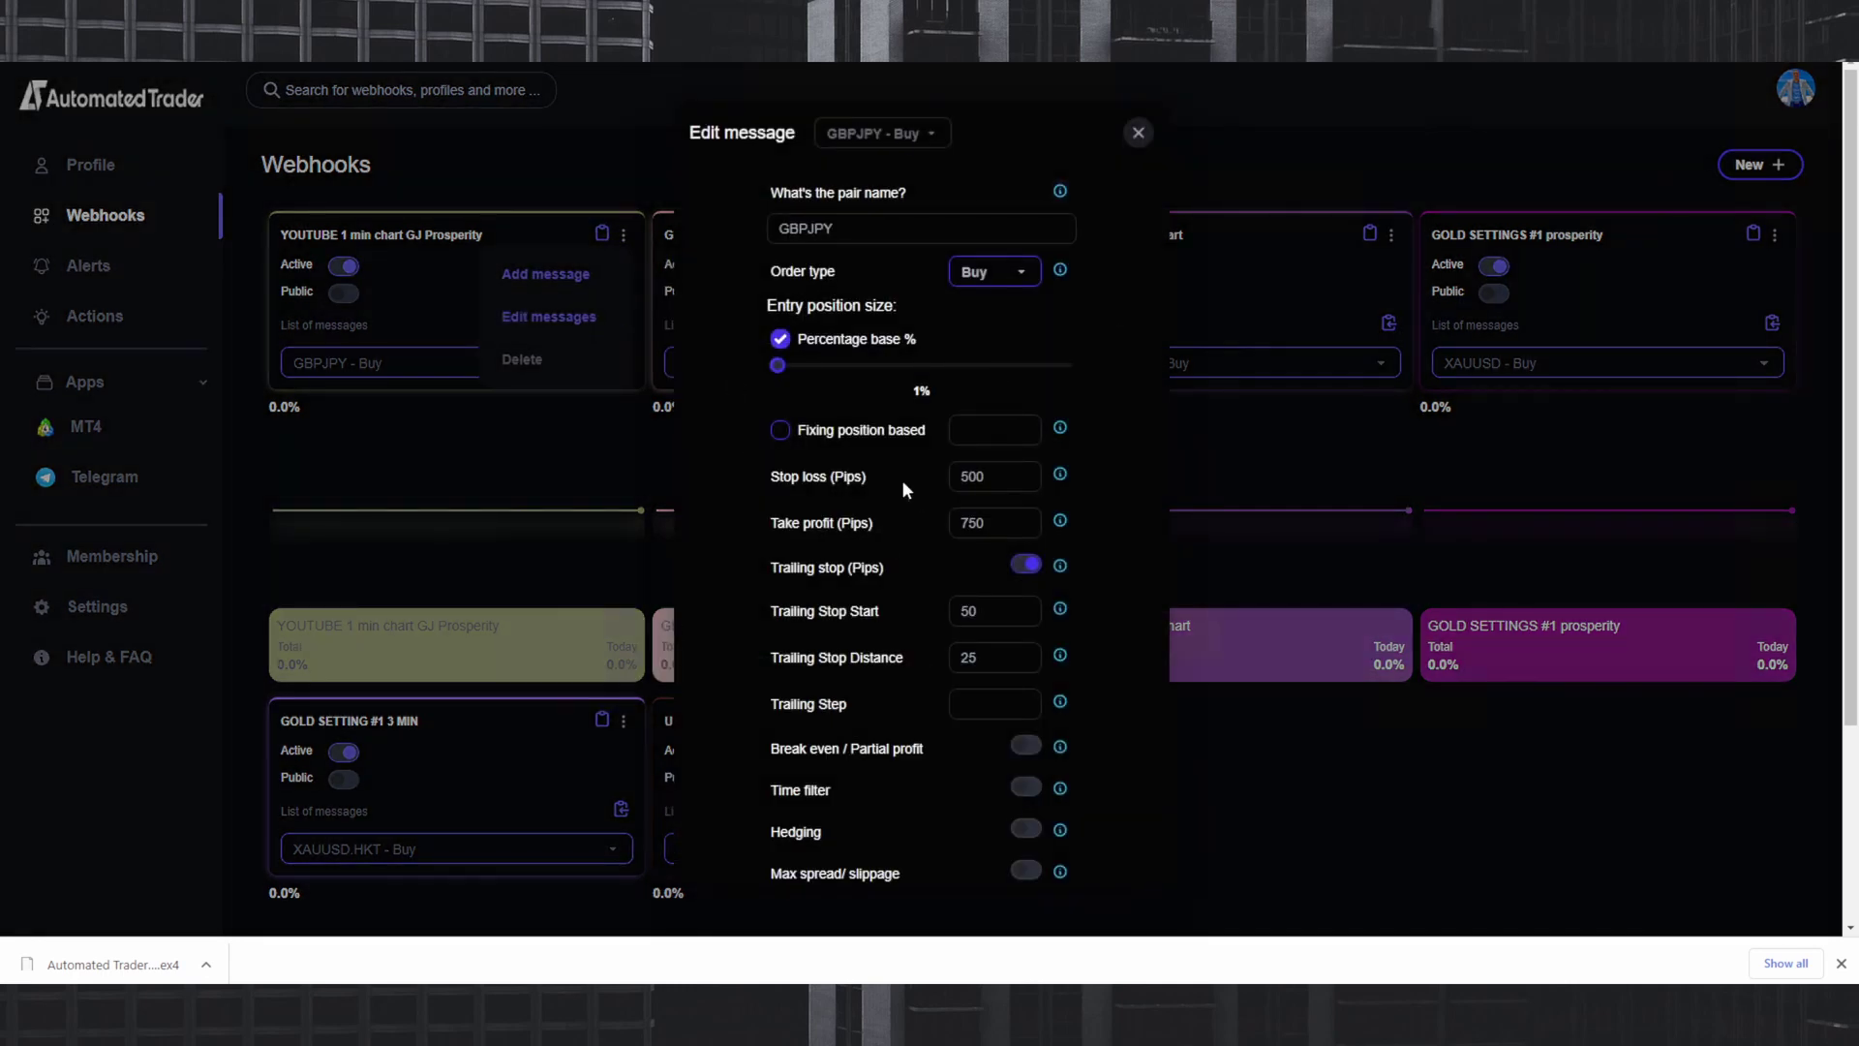
scroll(877, 456, down, 2)
scroll(927, 529, up, 2)
click(1136, 144)
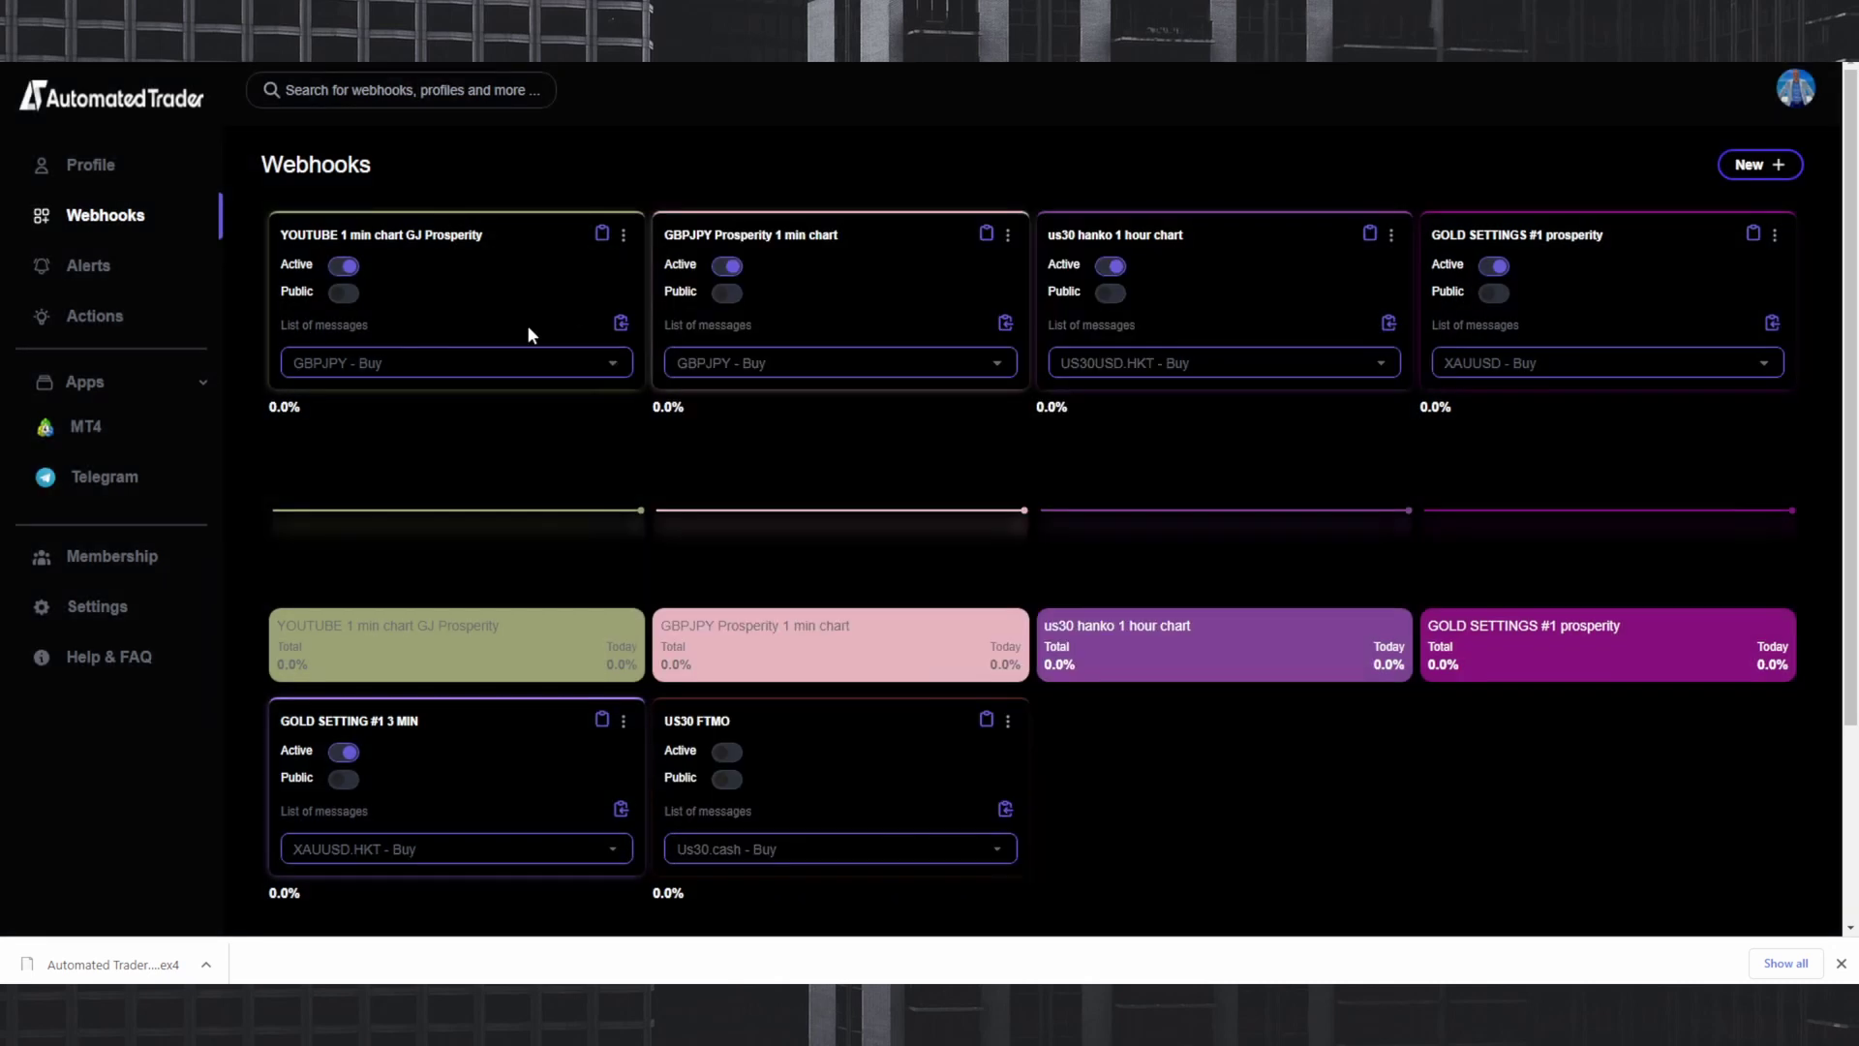
Copy the YOUTUBE webhook's GBPJPY - Buy message, replace the TradingView alert's default message with it, and create the alert.
click(622, 327)
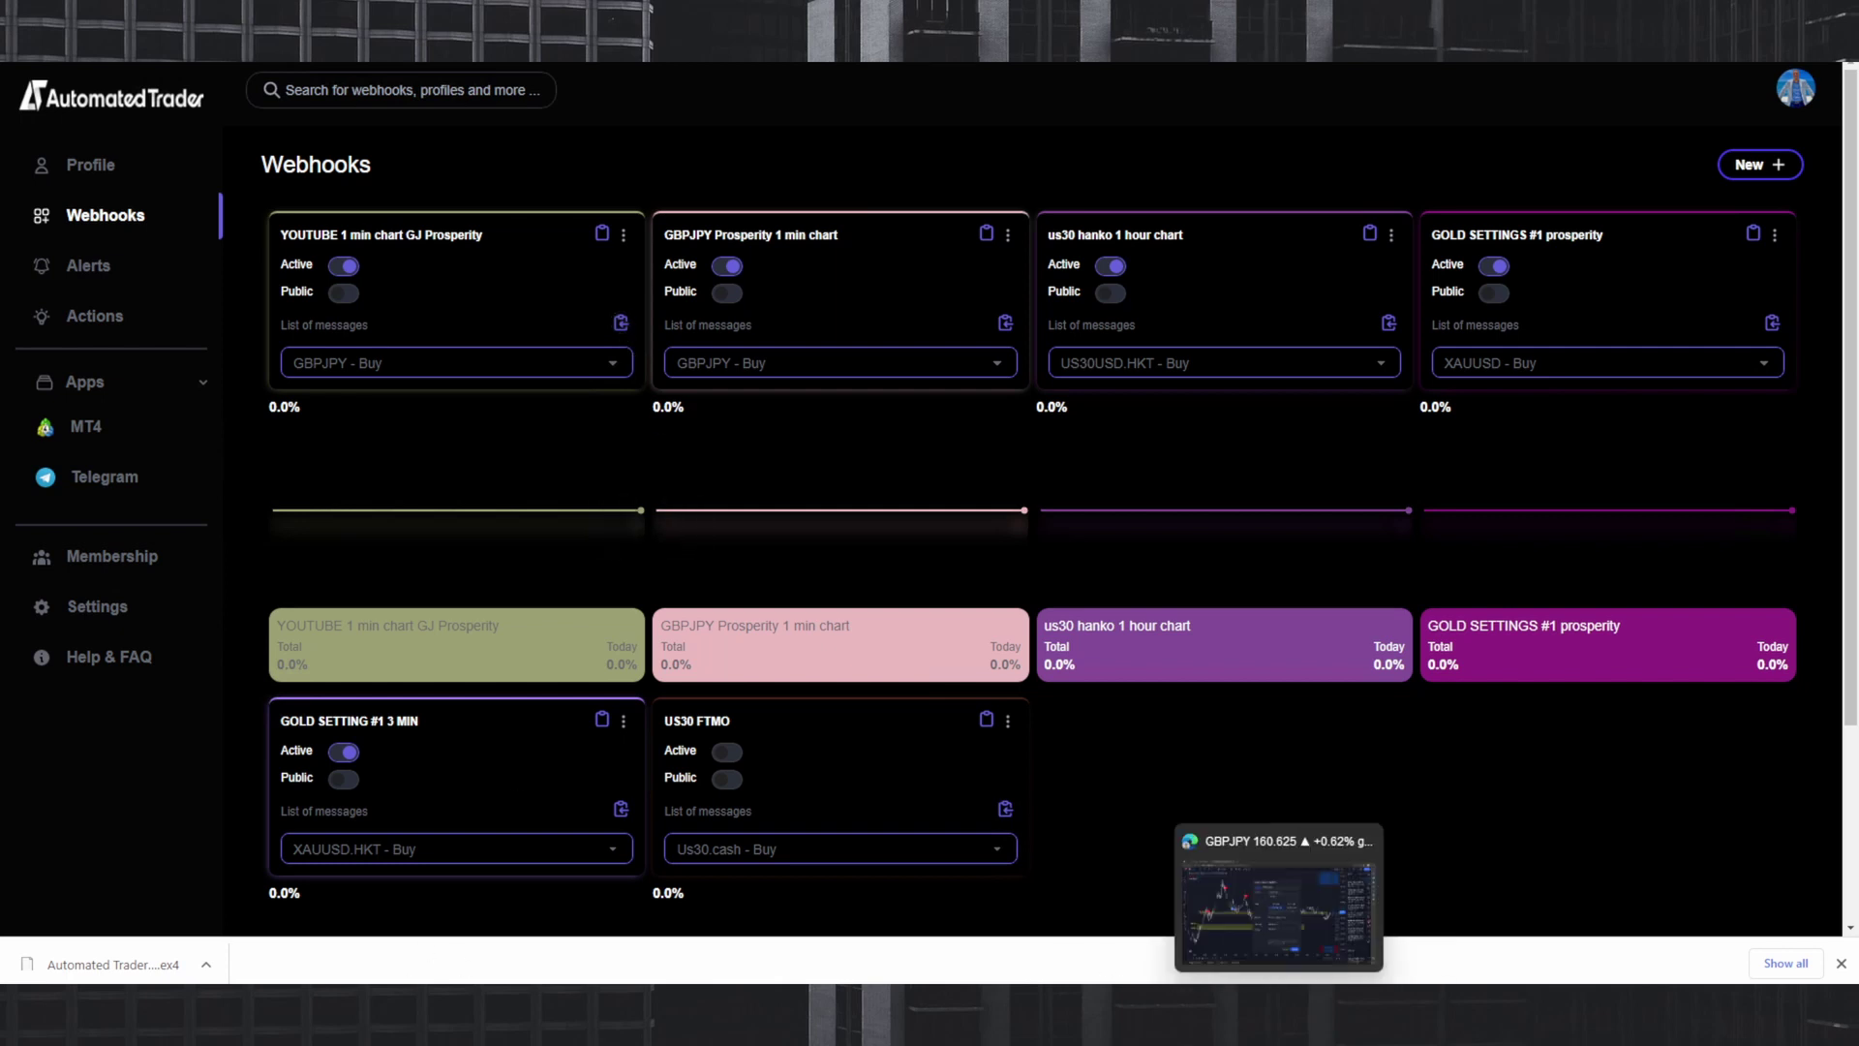
click(1283, 890)
click(898, 689)
triple_click(885, 670)
right_click(884, 670)
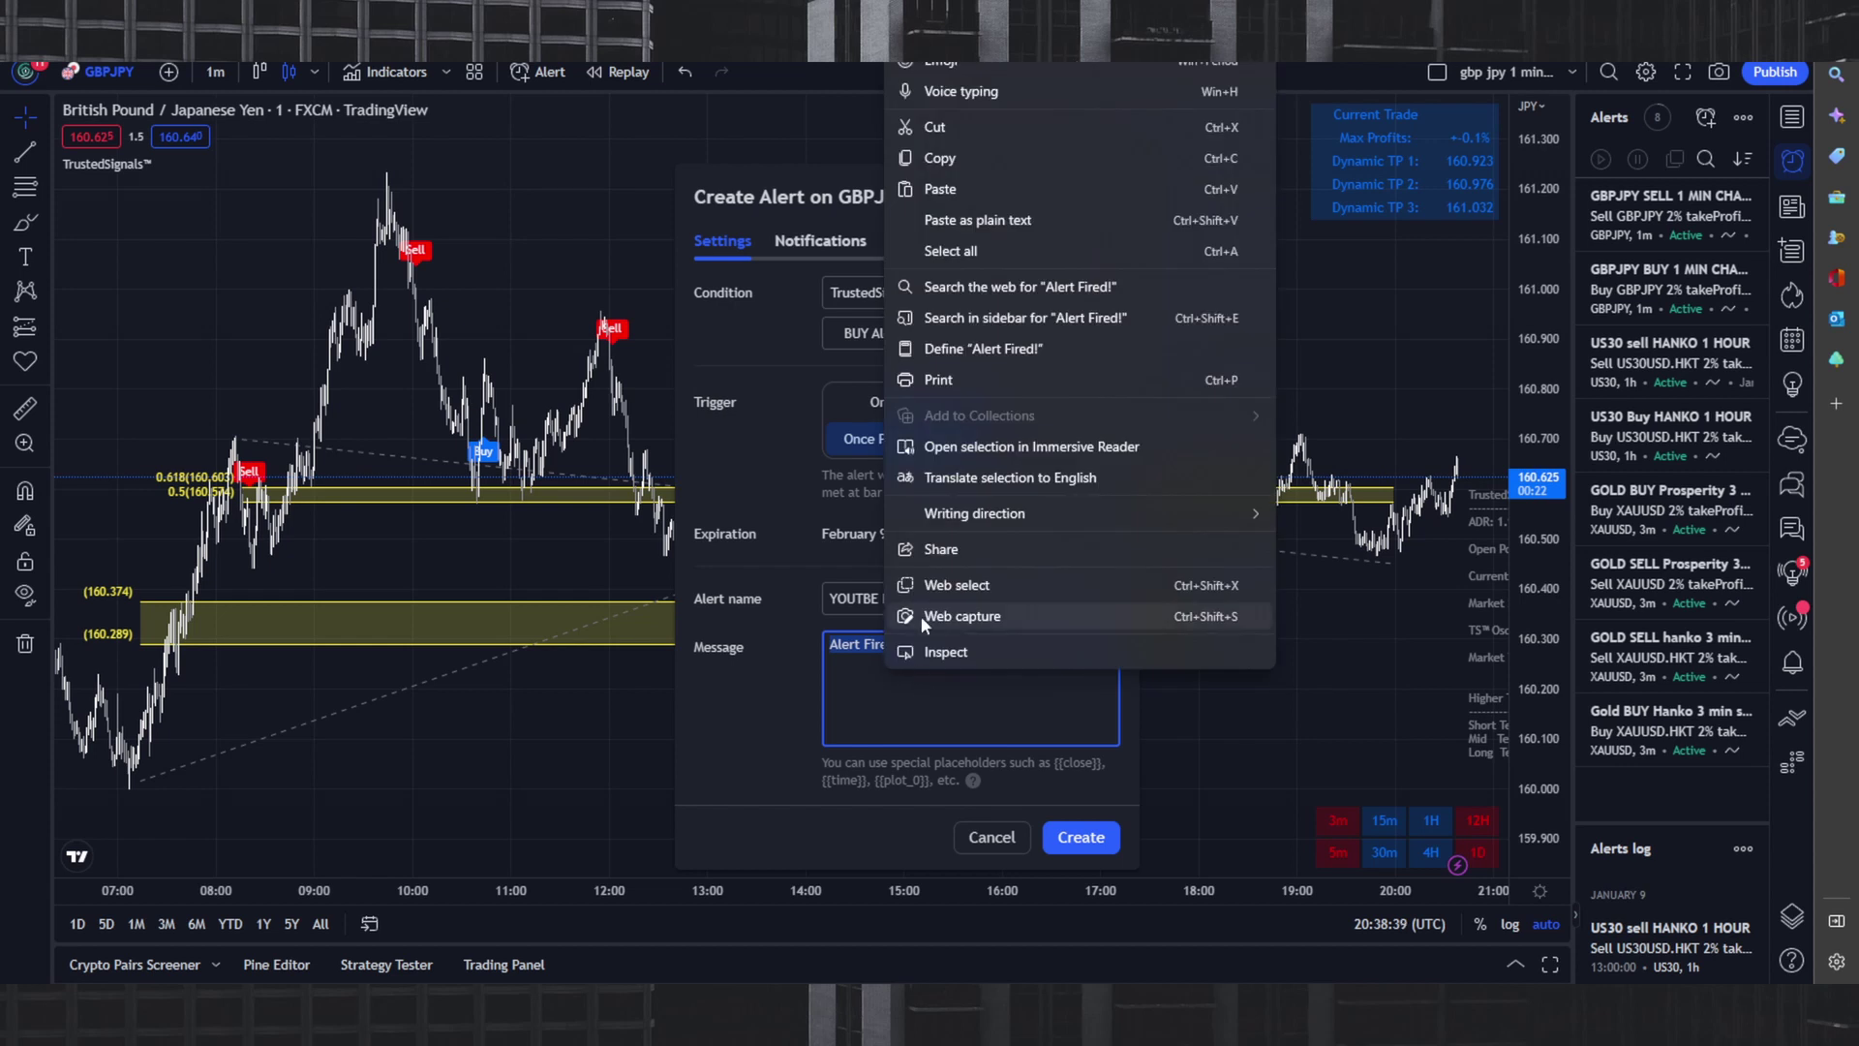
click(939, 189)
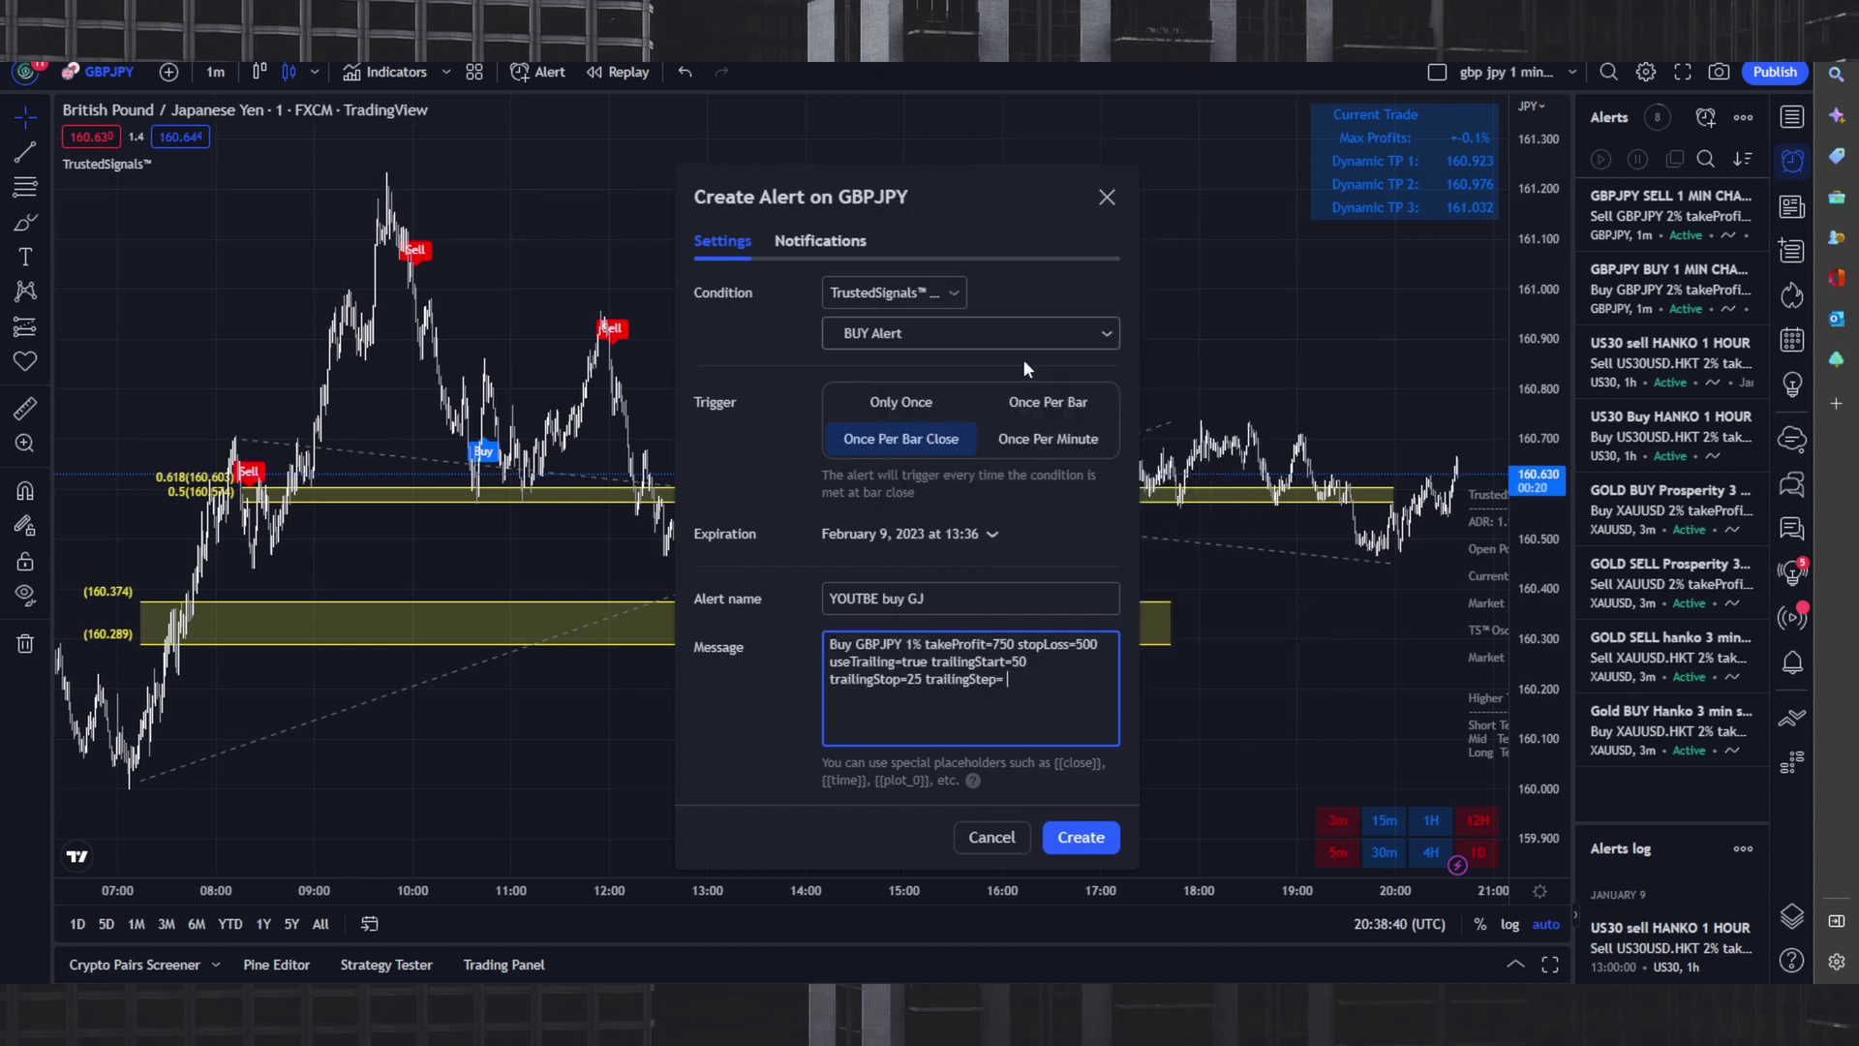
click(1081, 839)
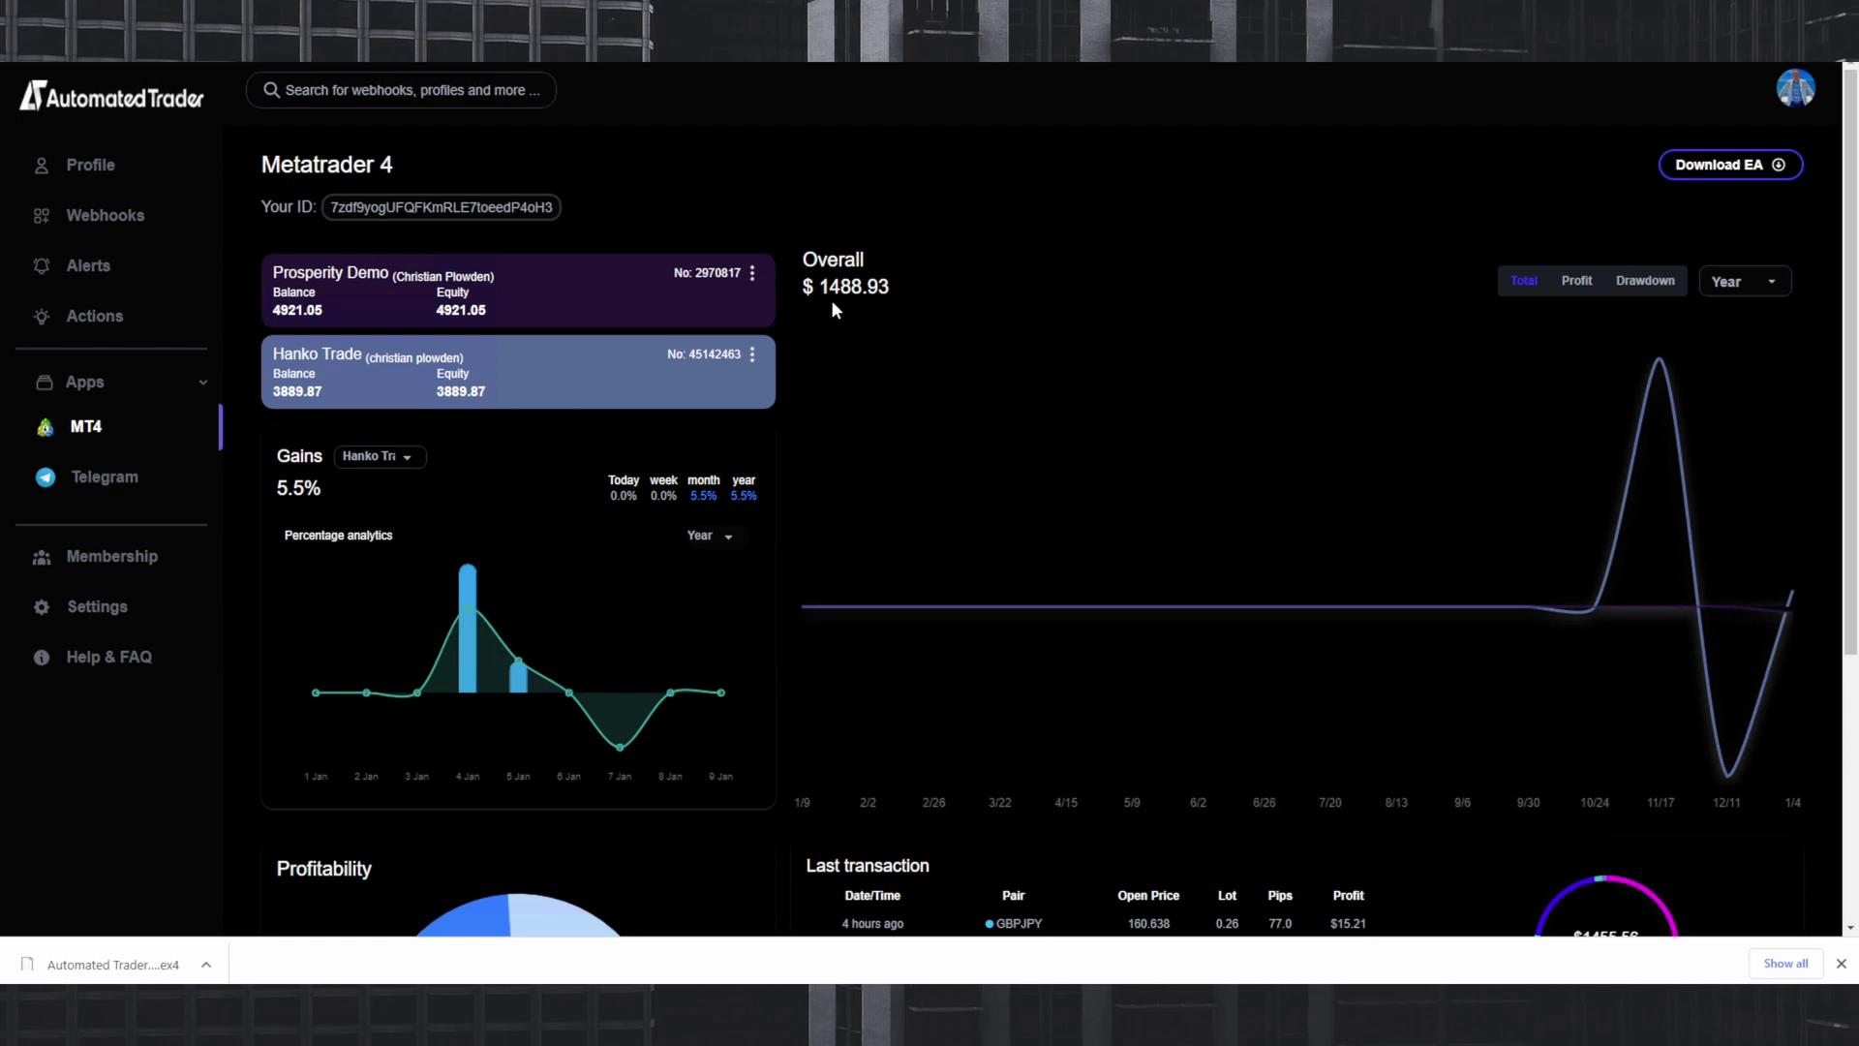
Review the webhooks linked to the Prosperity Demo account on the Metatrader 4 page.
click(752, 273)
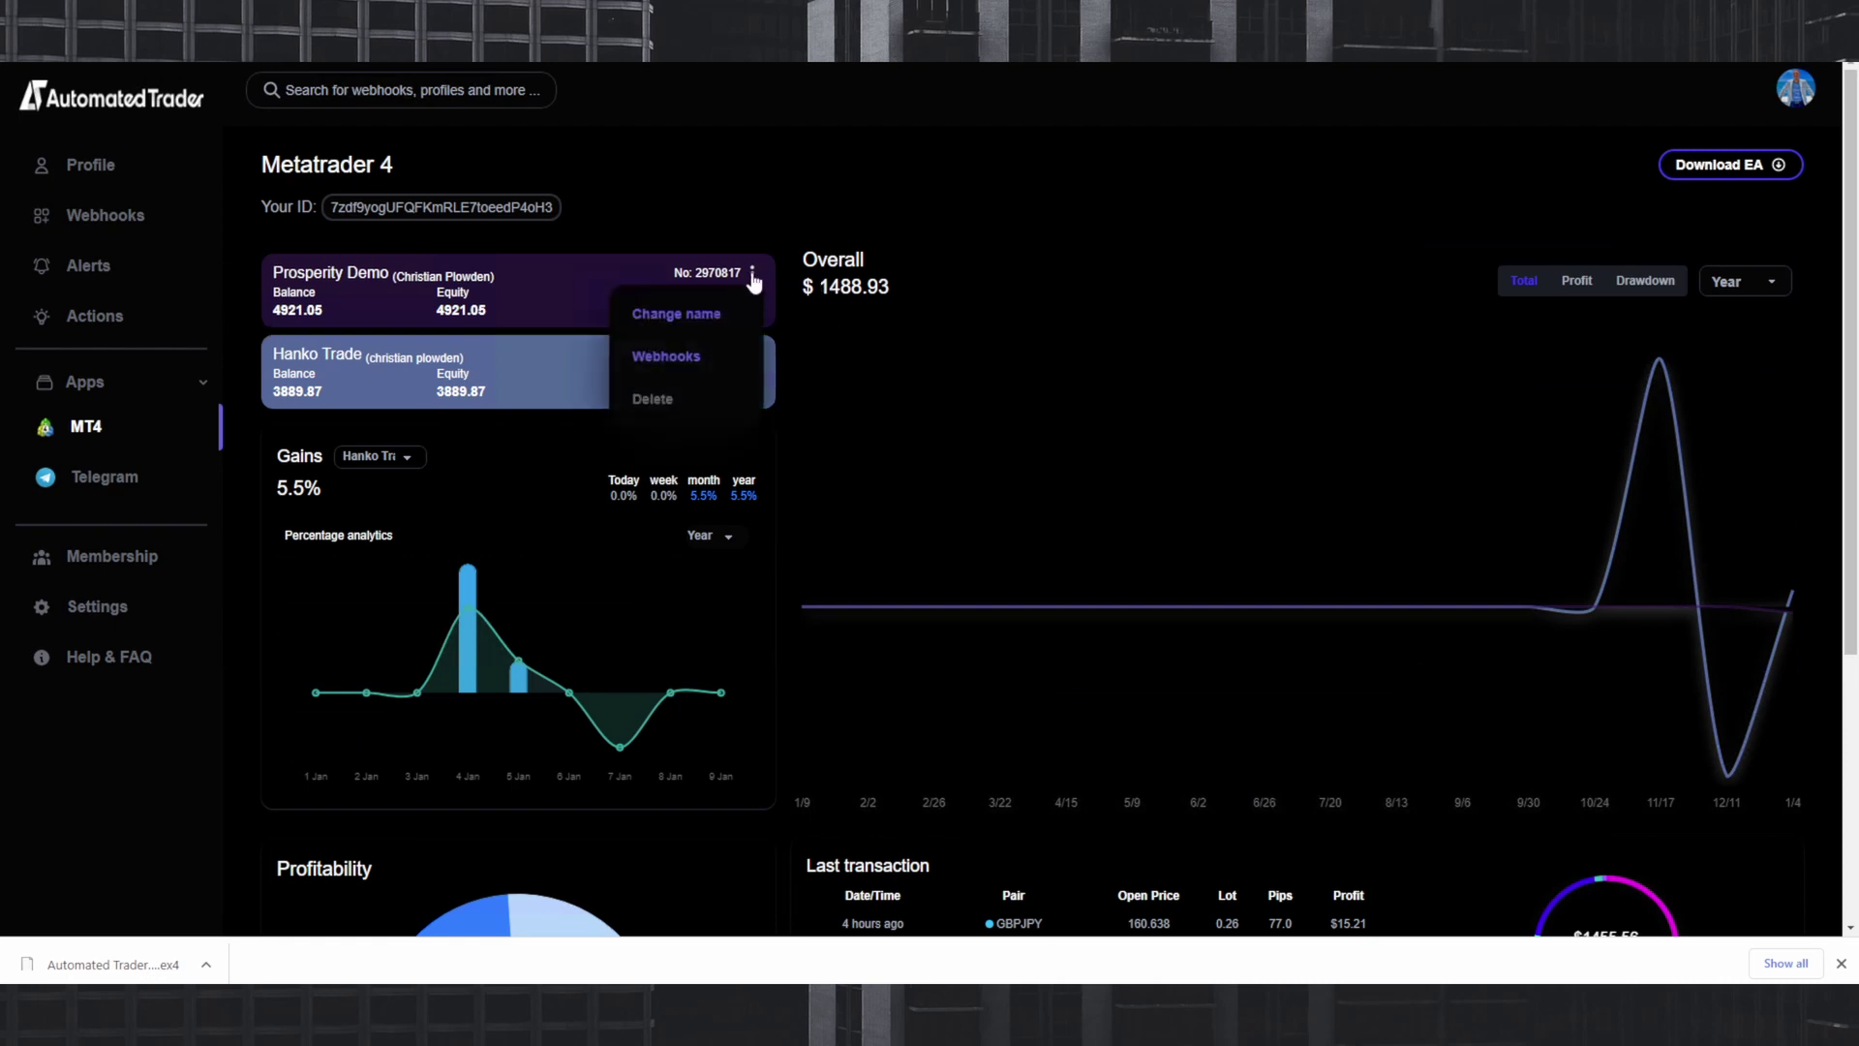
click(676, 370)
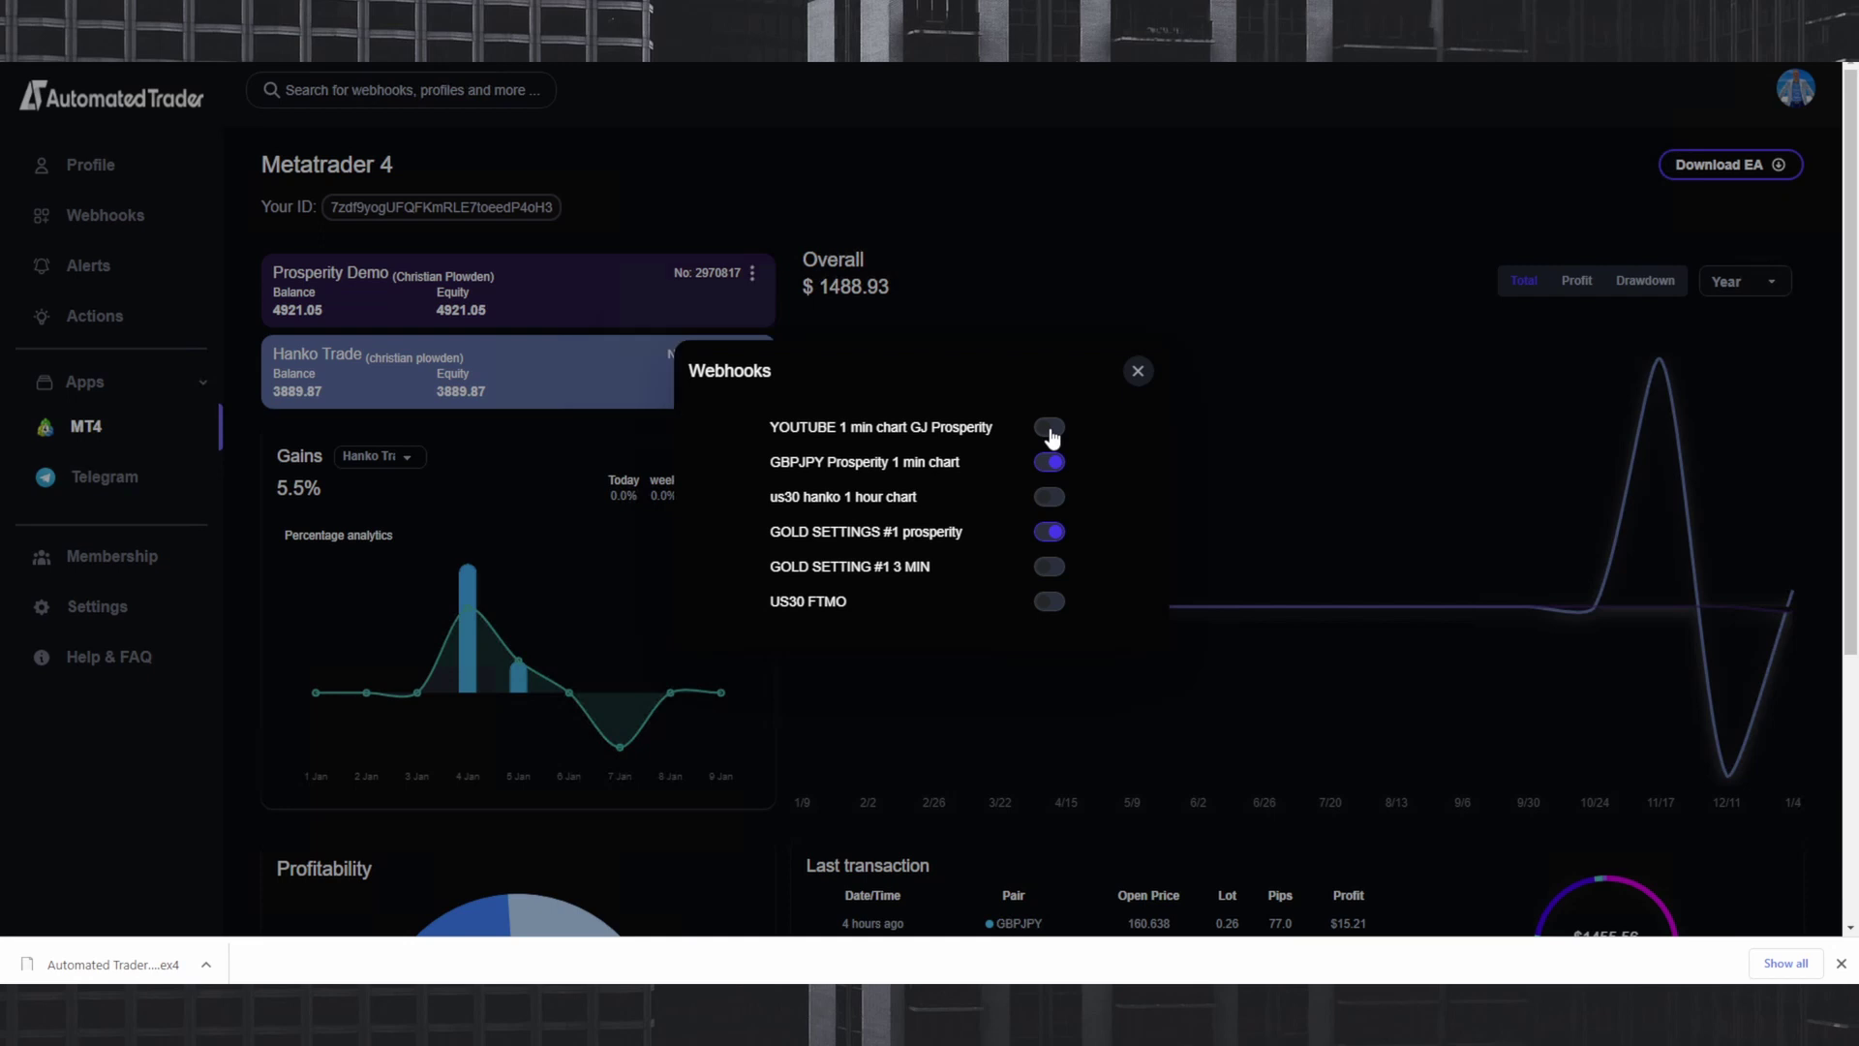
click(1138, 371)
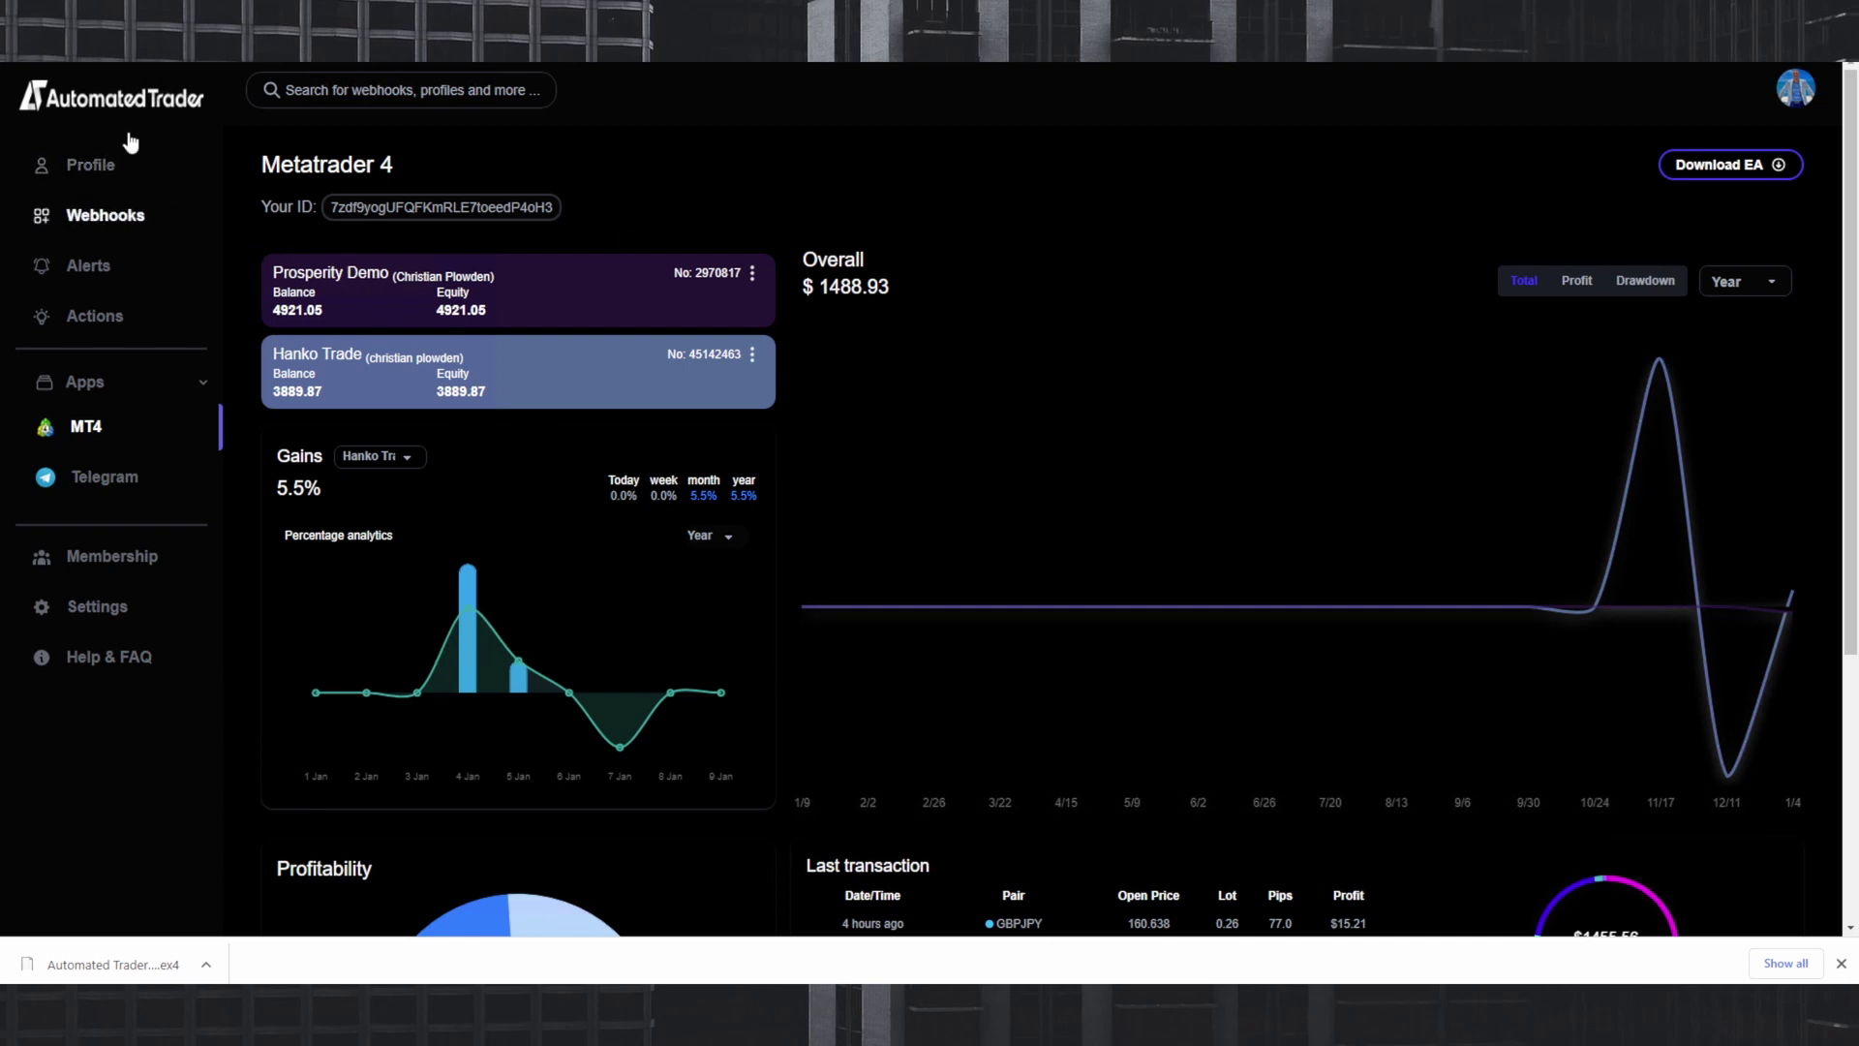
Send a test alert for the YOUTUBE webhook's GBPJPY - Buy message to Prosperity Demo and check the open trades in Prosperity MT4.
click(104, 215)
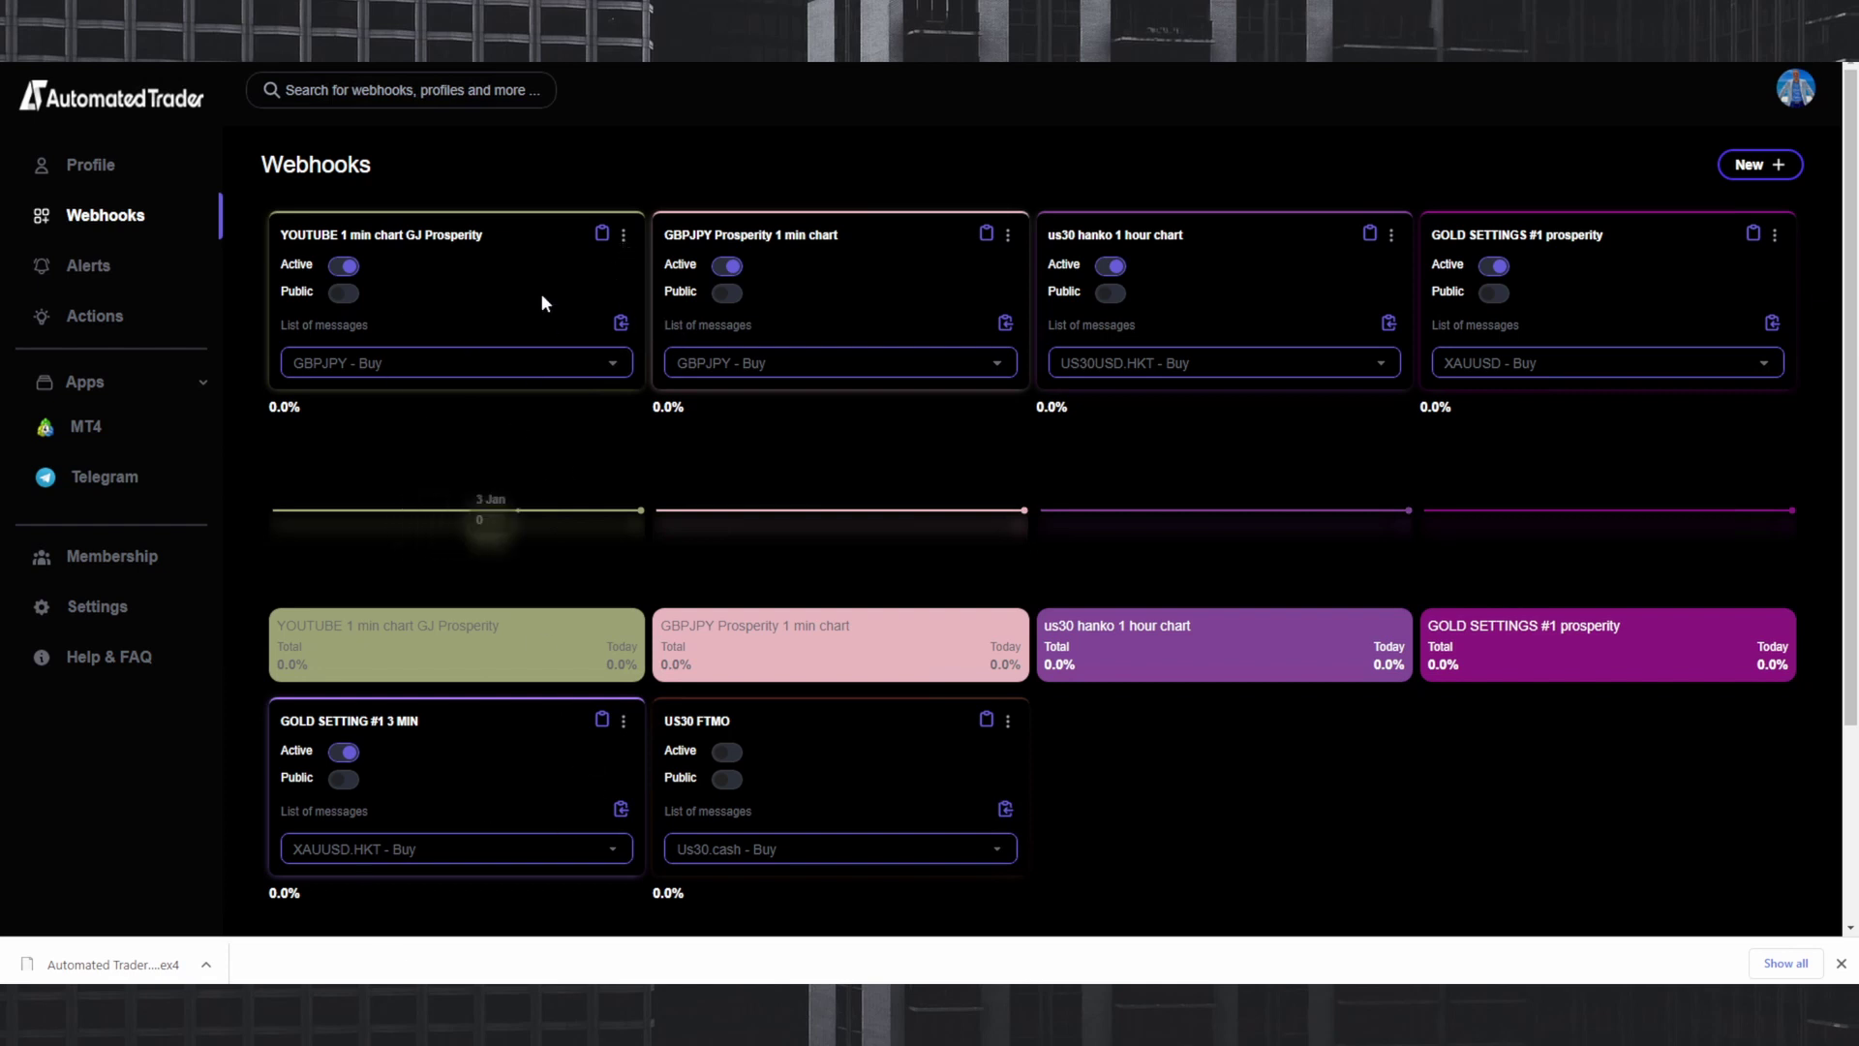
click(625, 238)
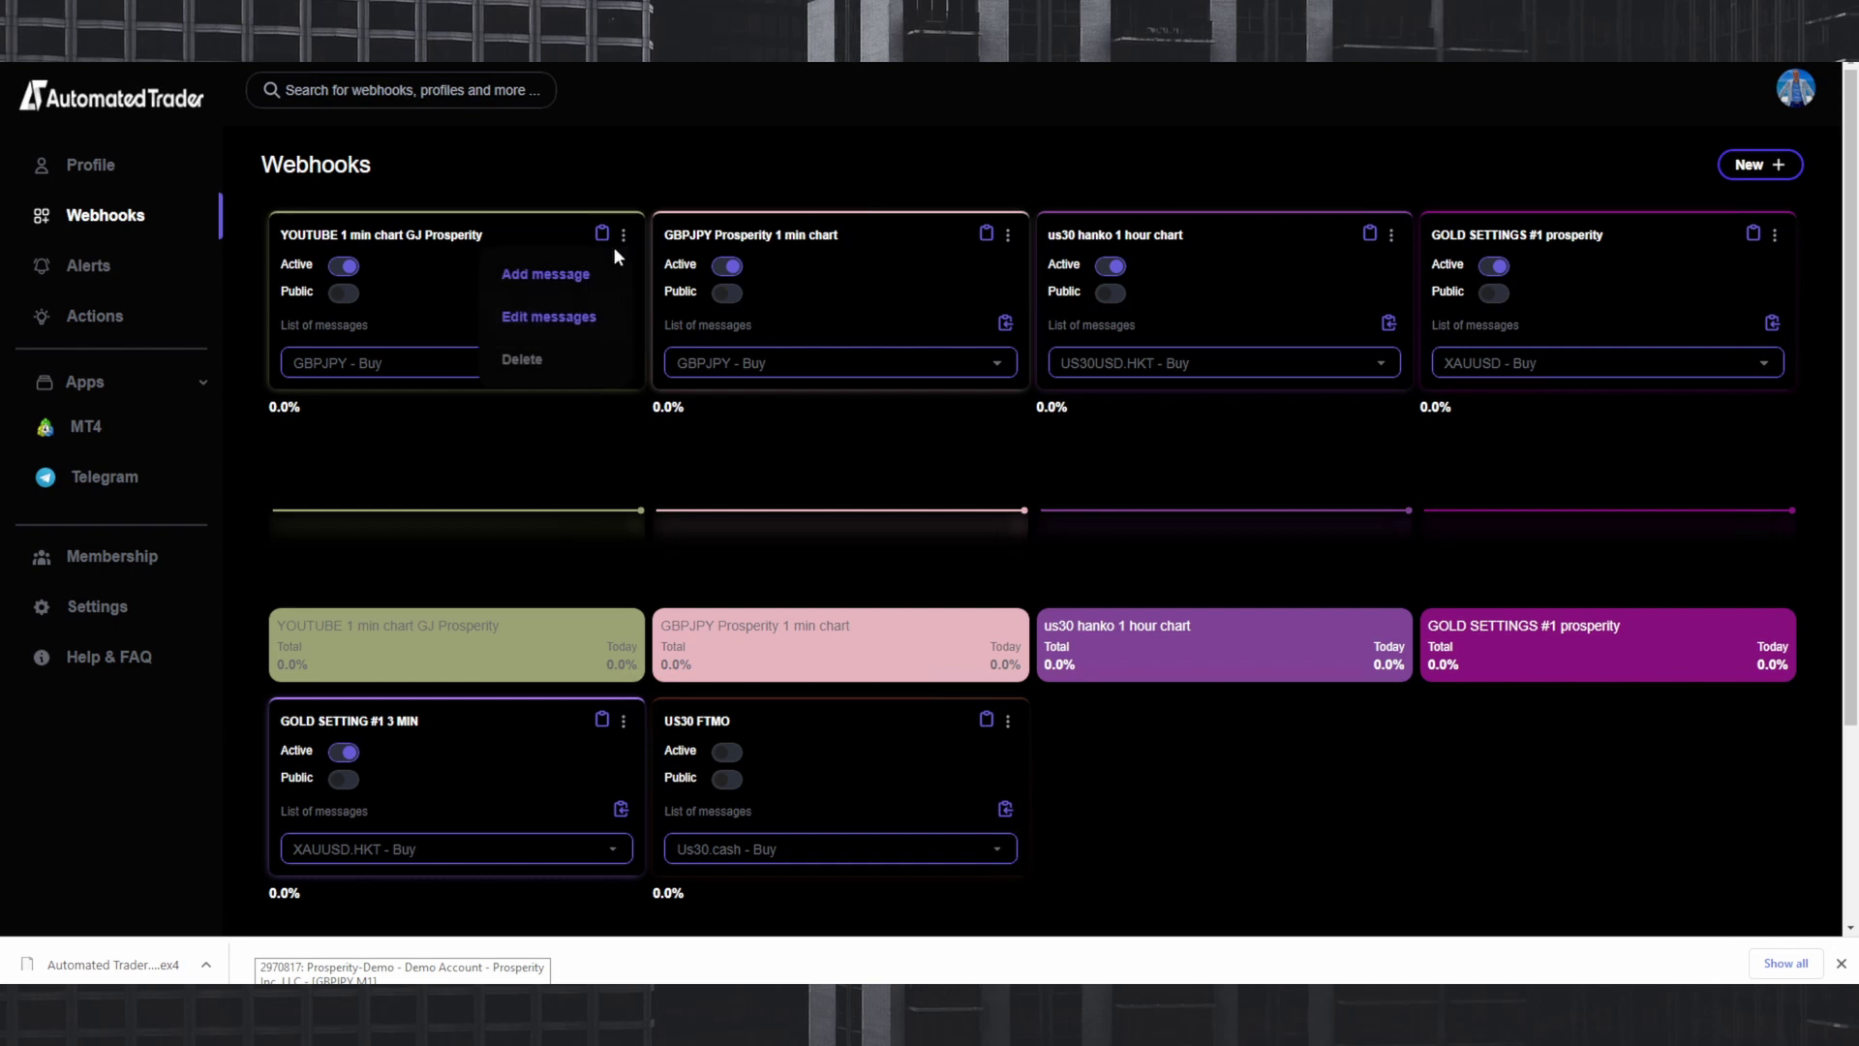
click(537, 319)
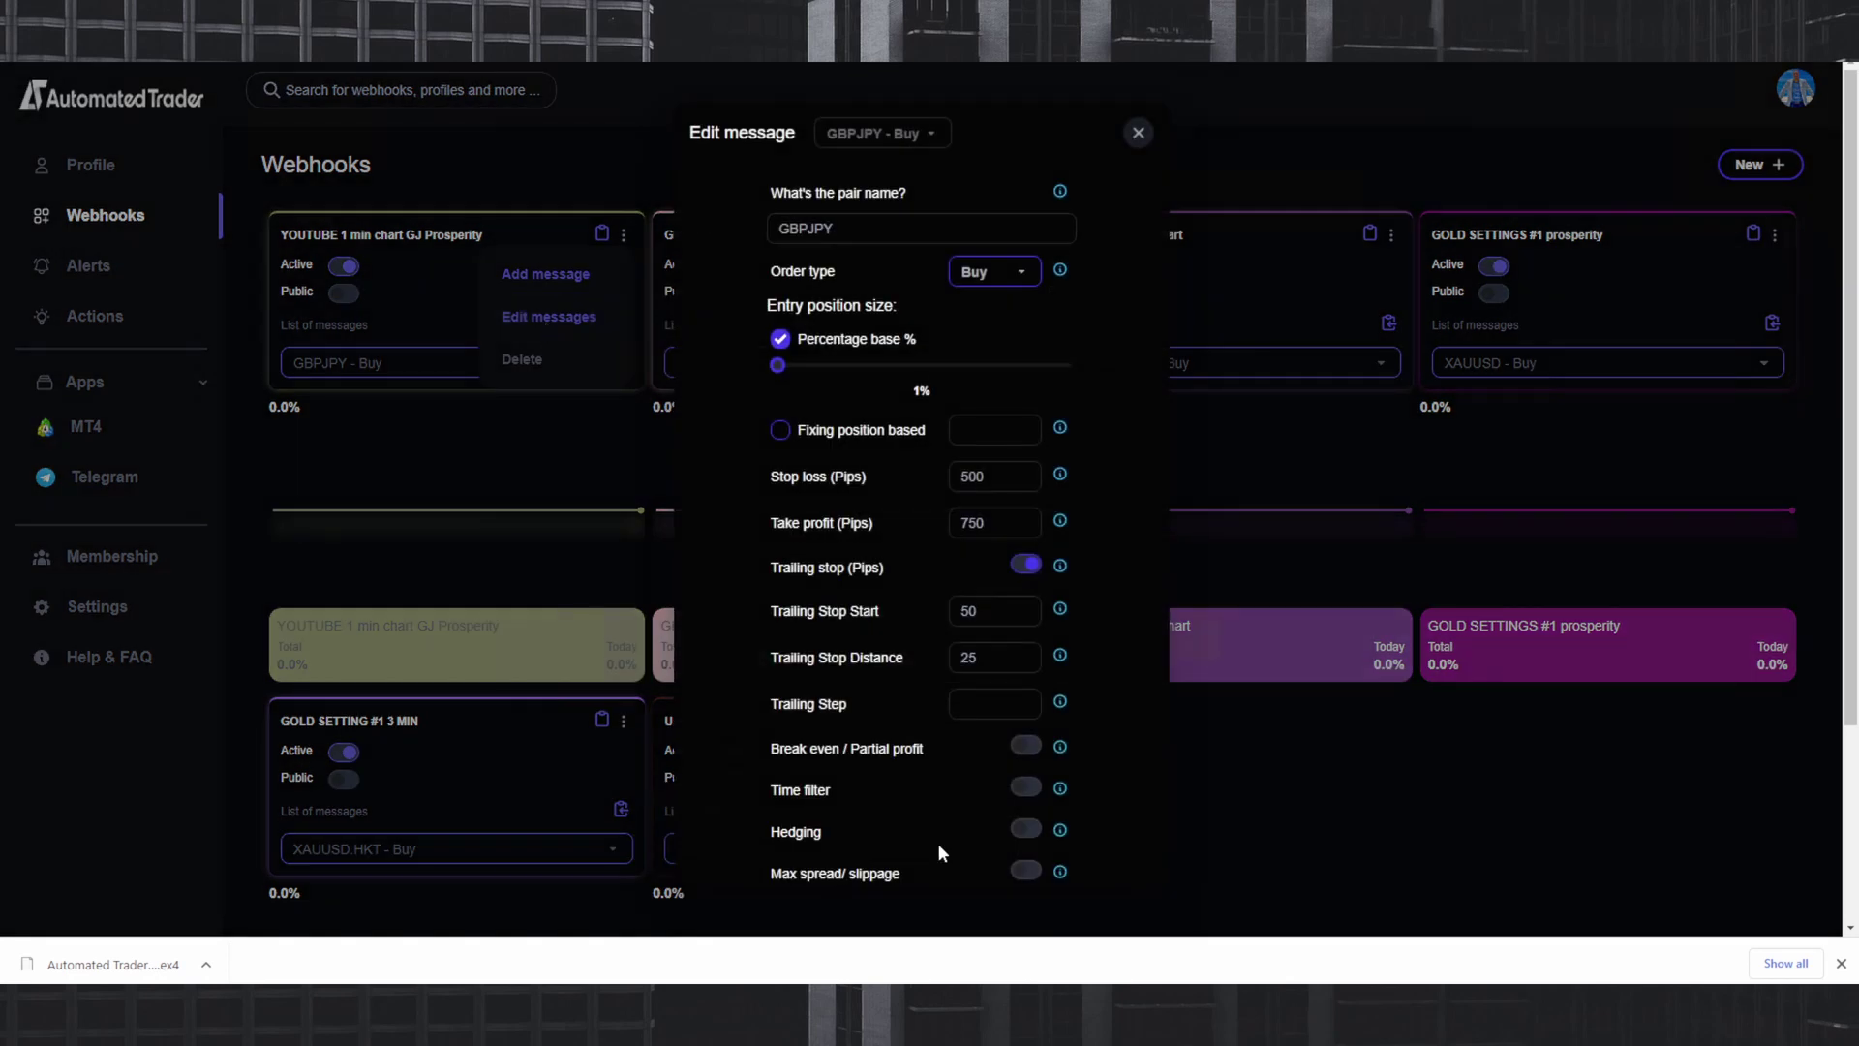
scroll(937, 852, down, 2)
click(1000, 774)
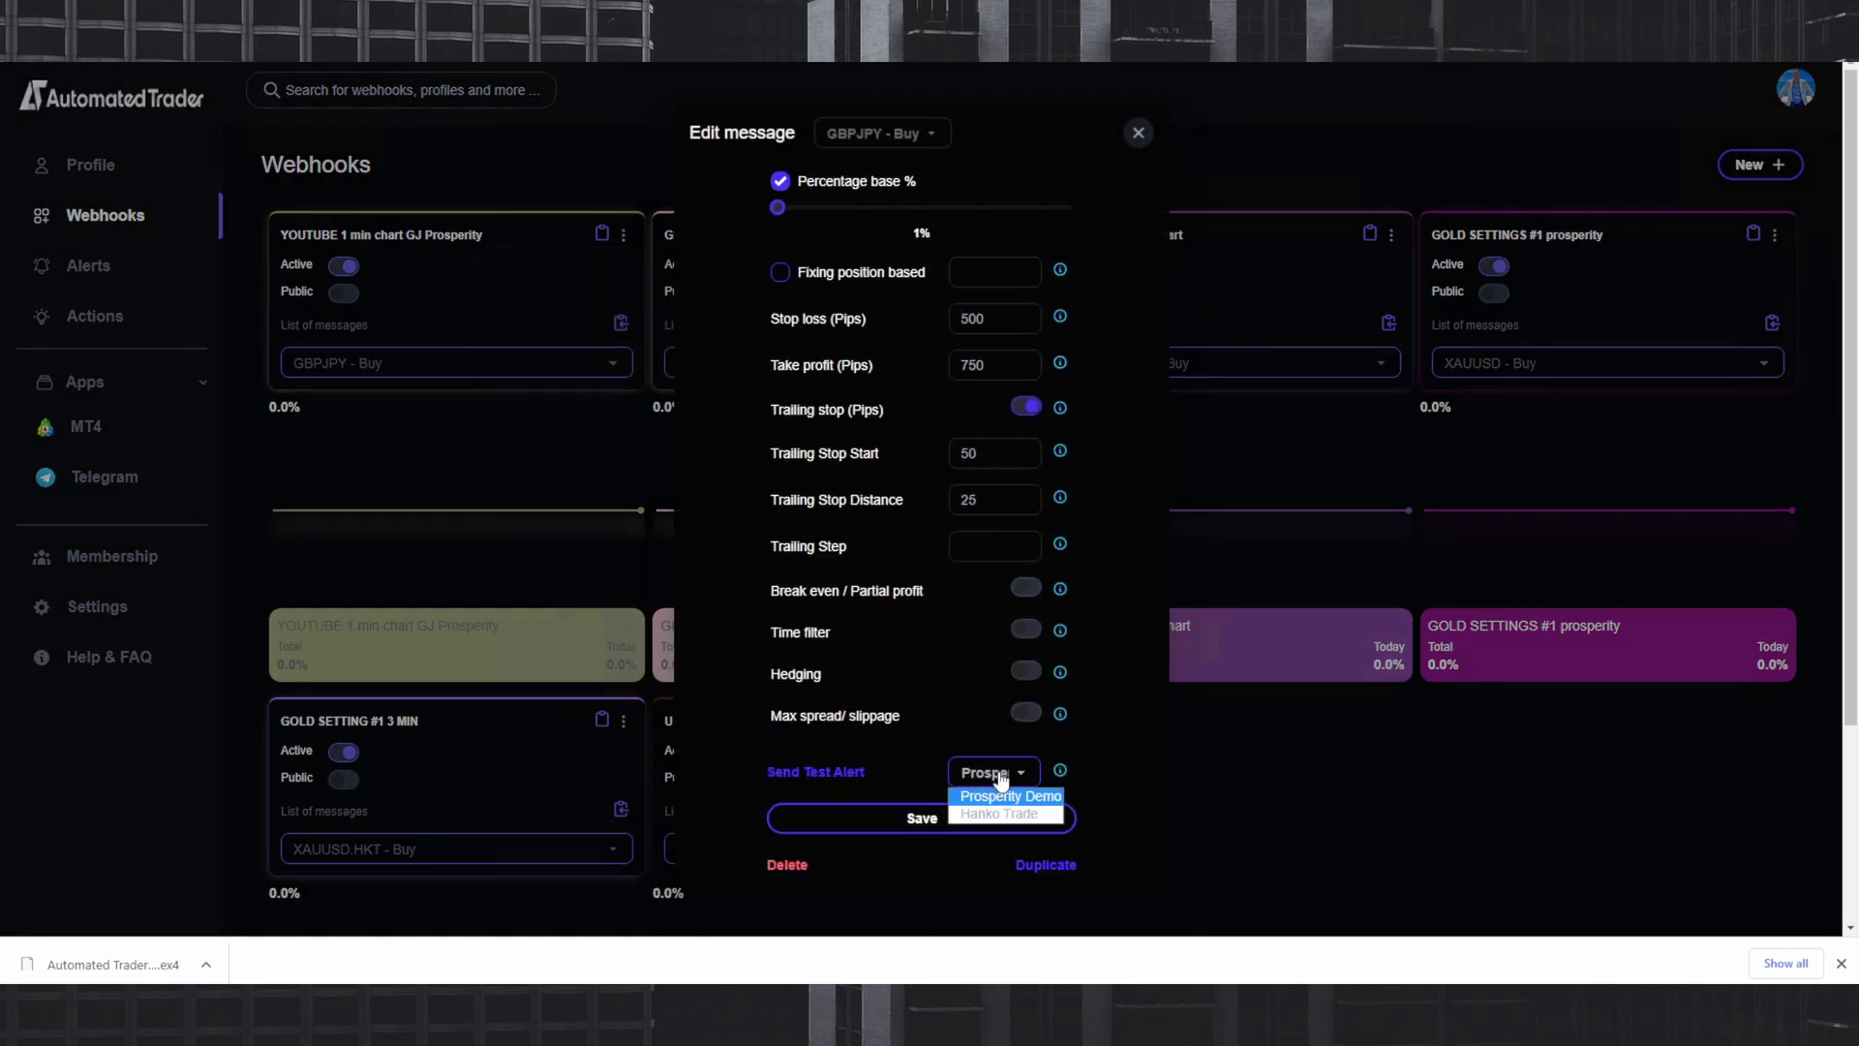
click(1018, 800)
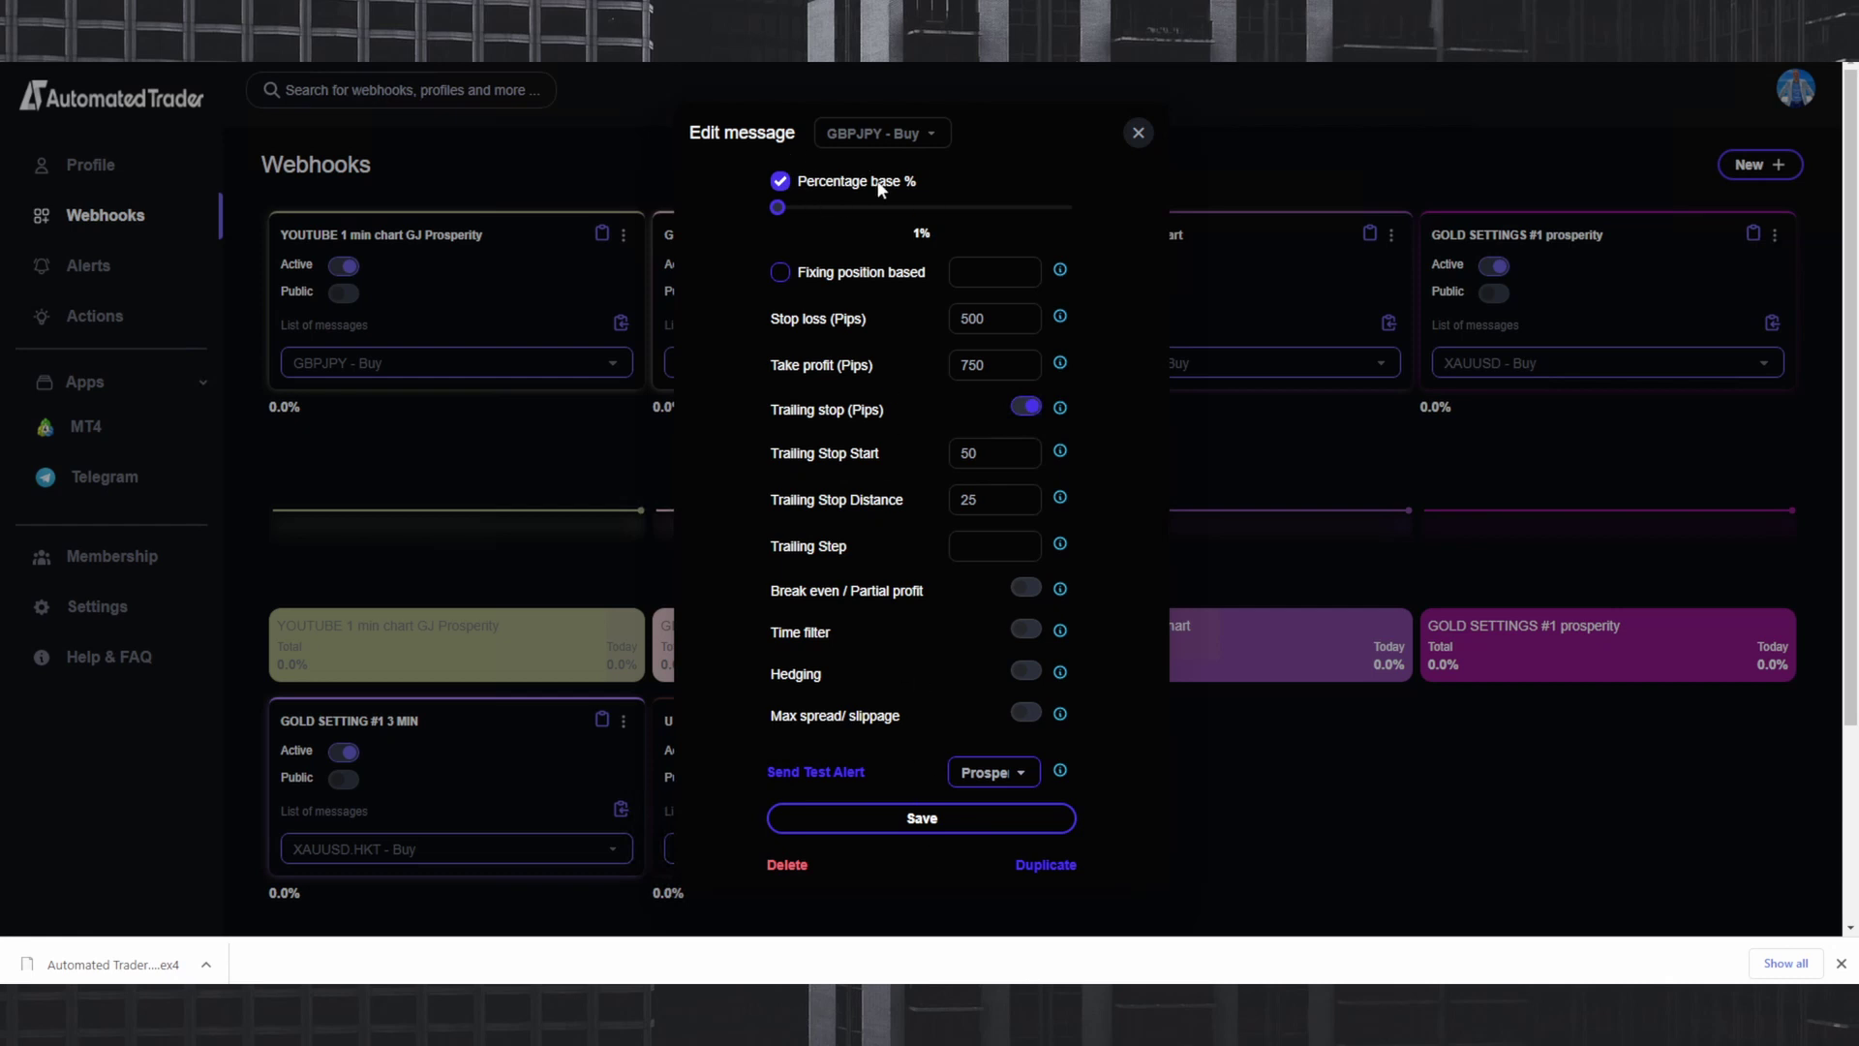
click(835, 787)
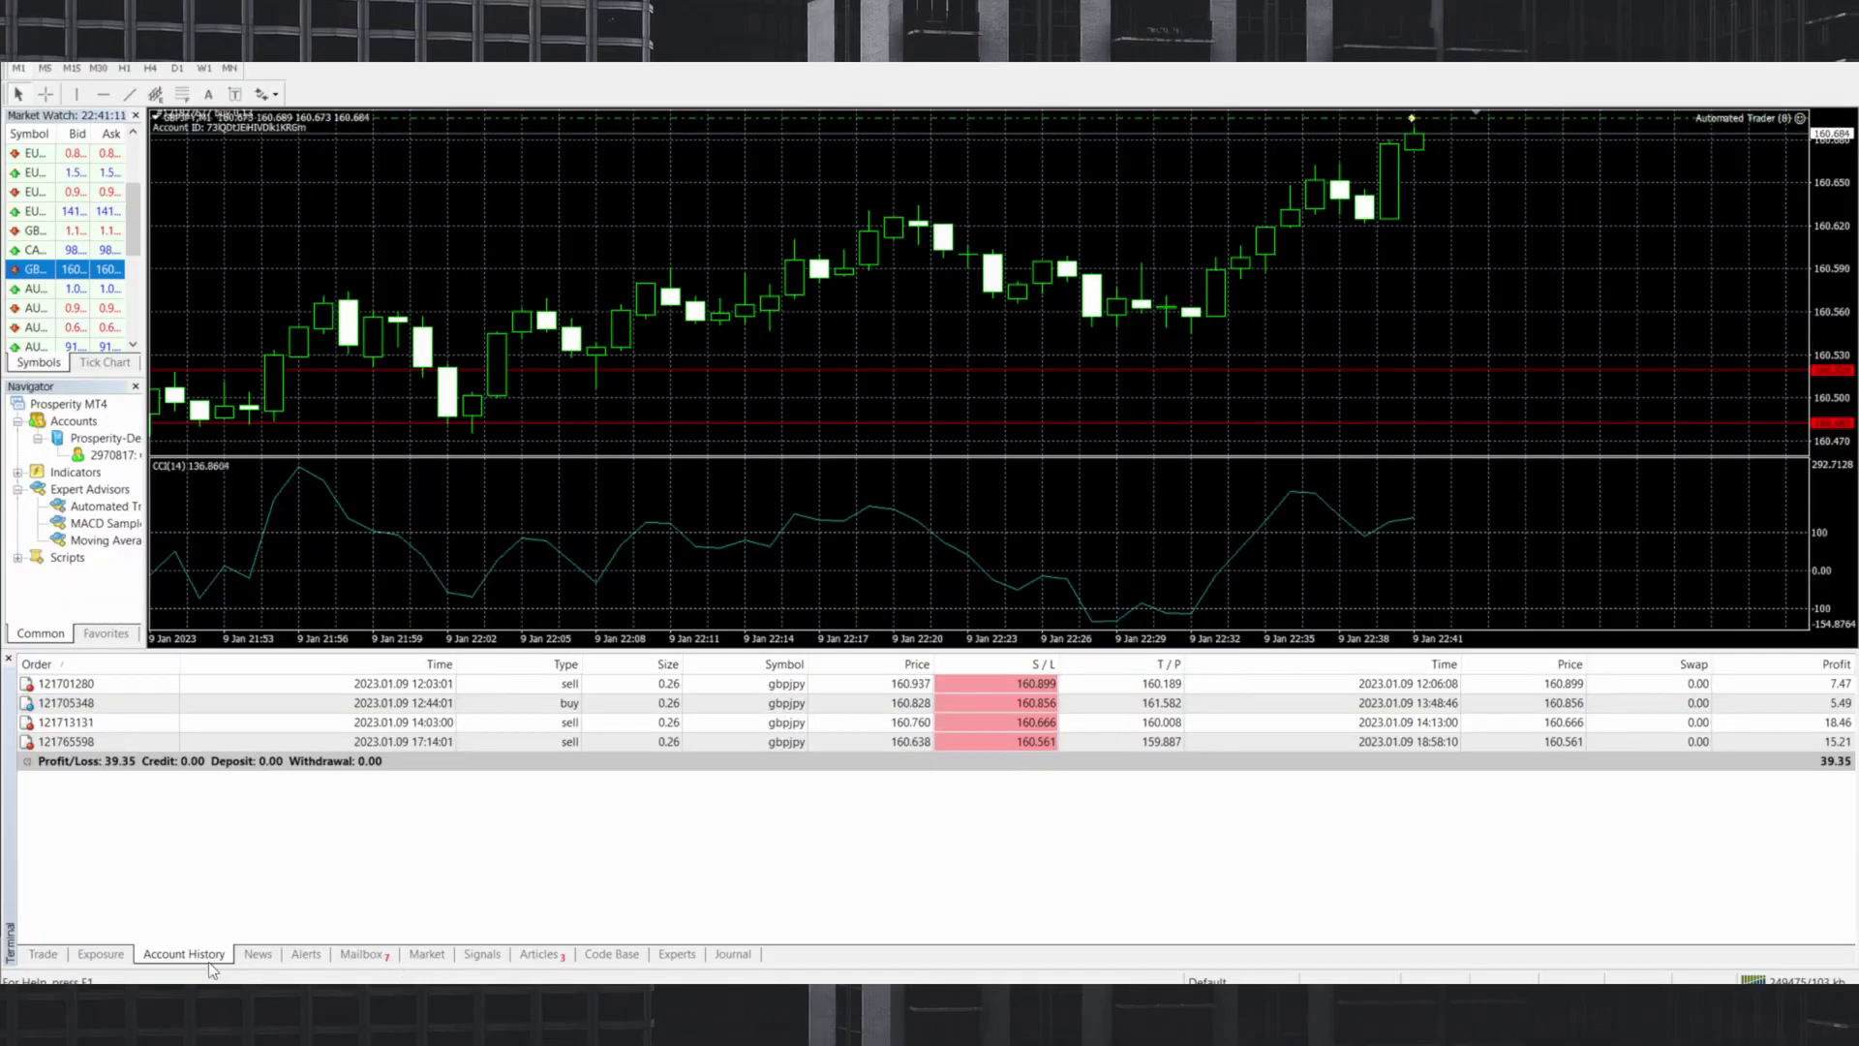
click(43, 954)
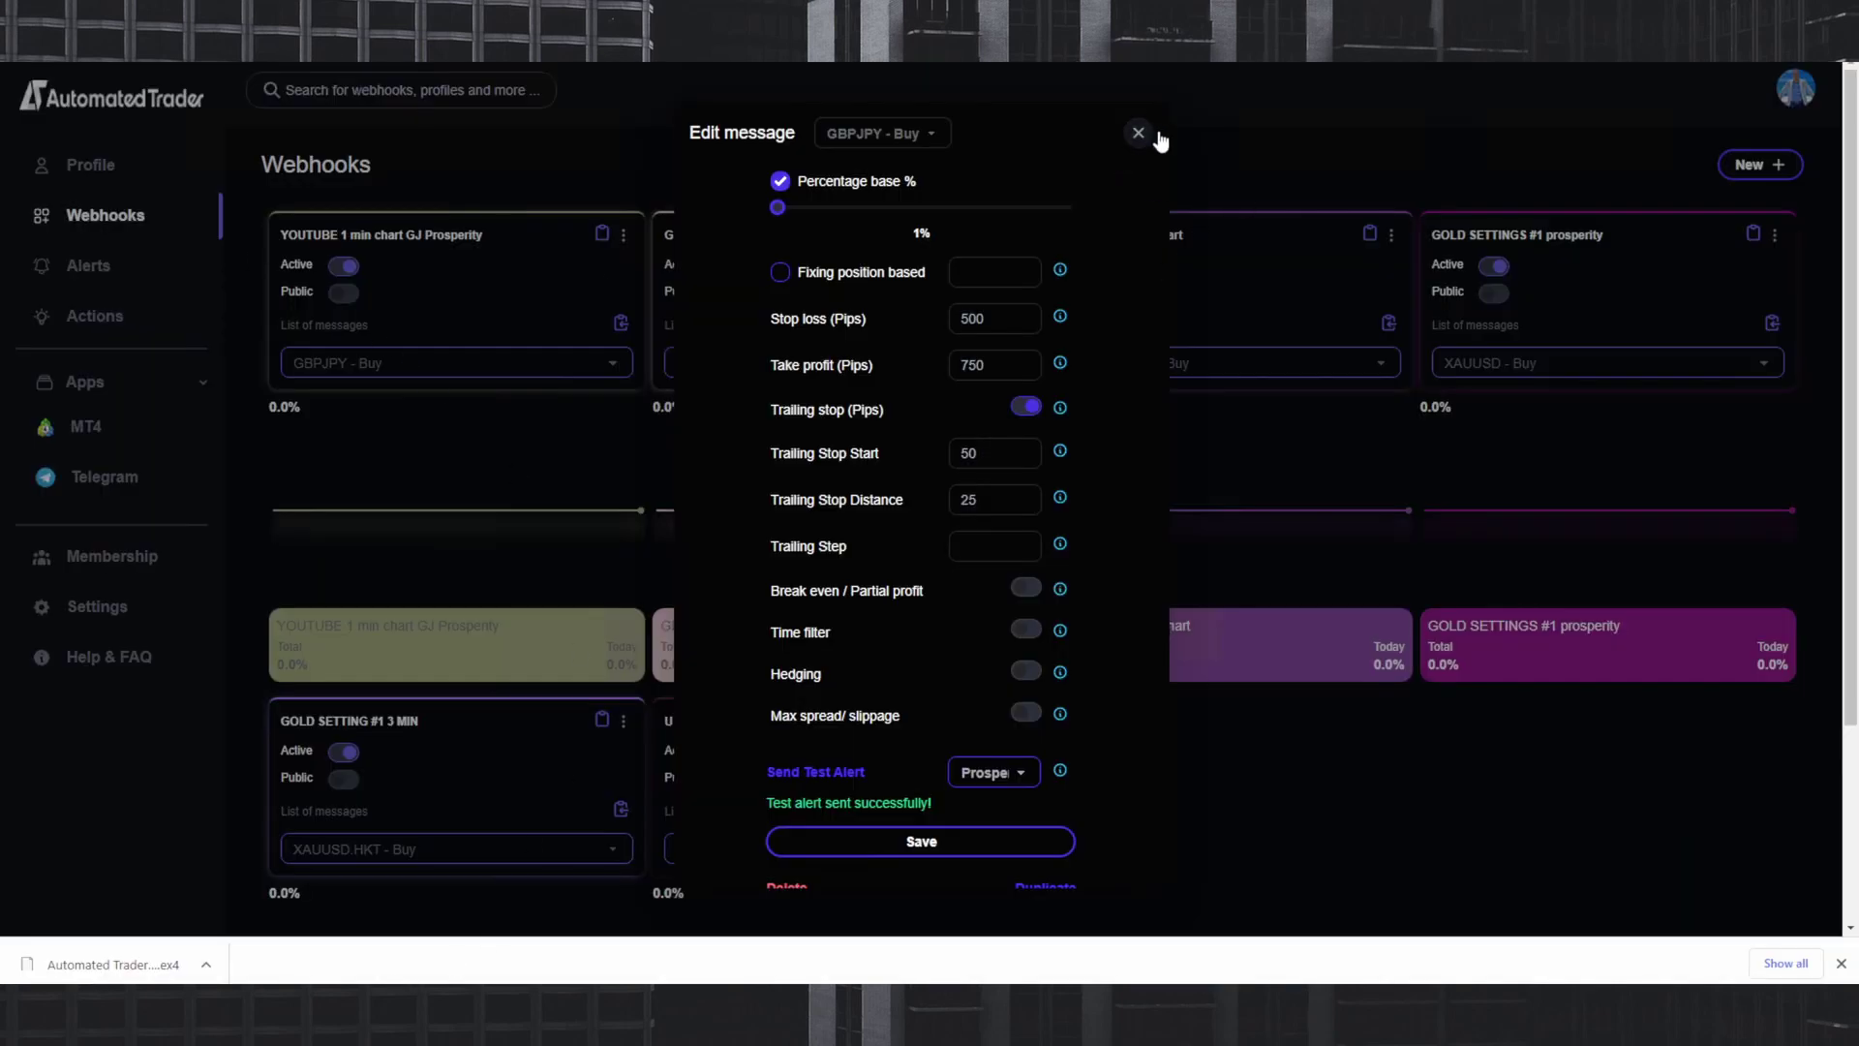
click(1139, 132)
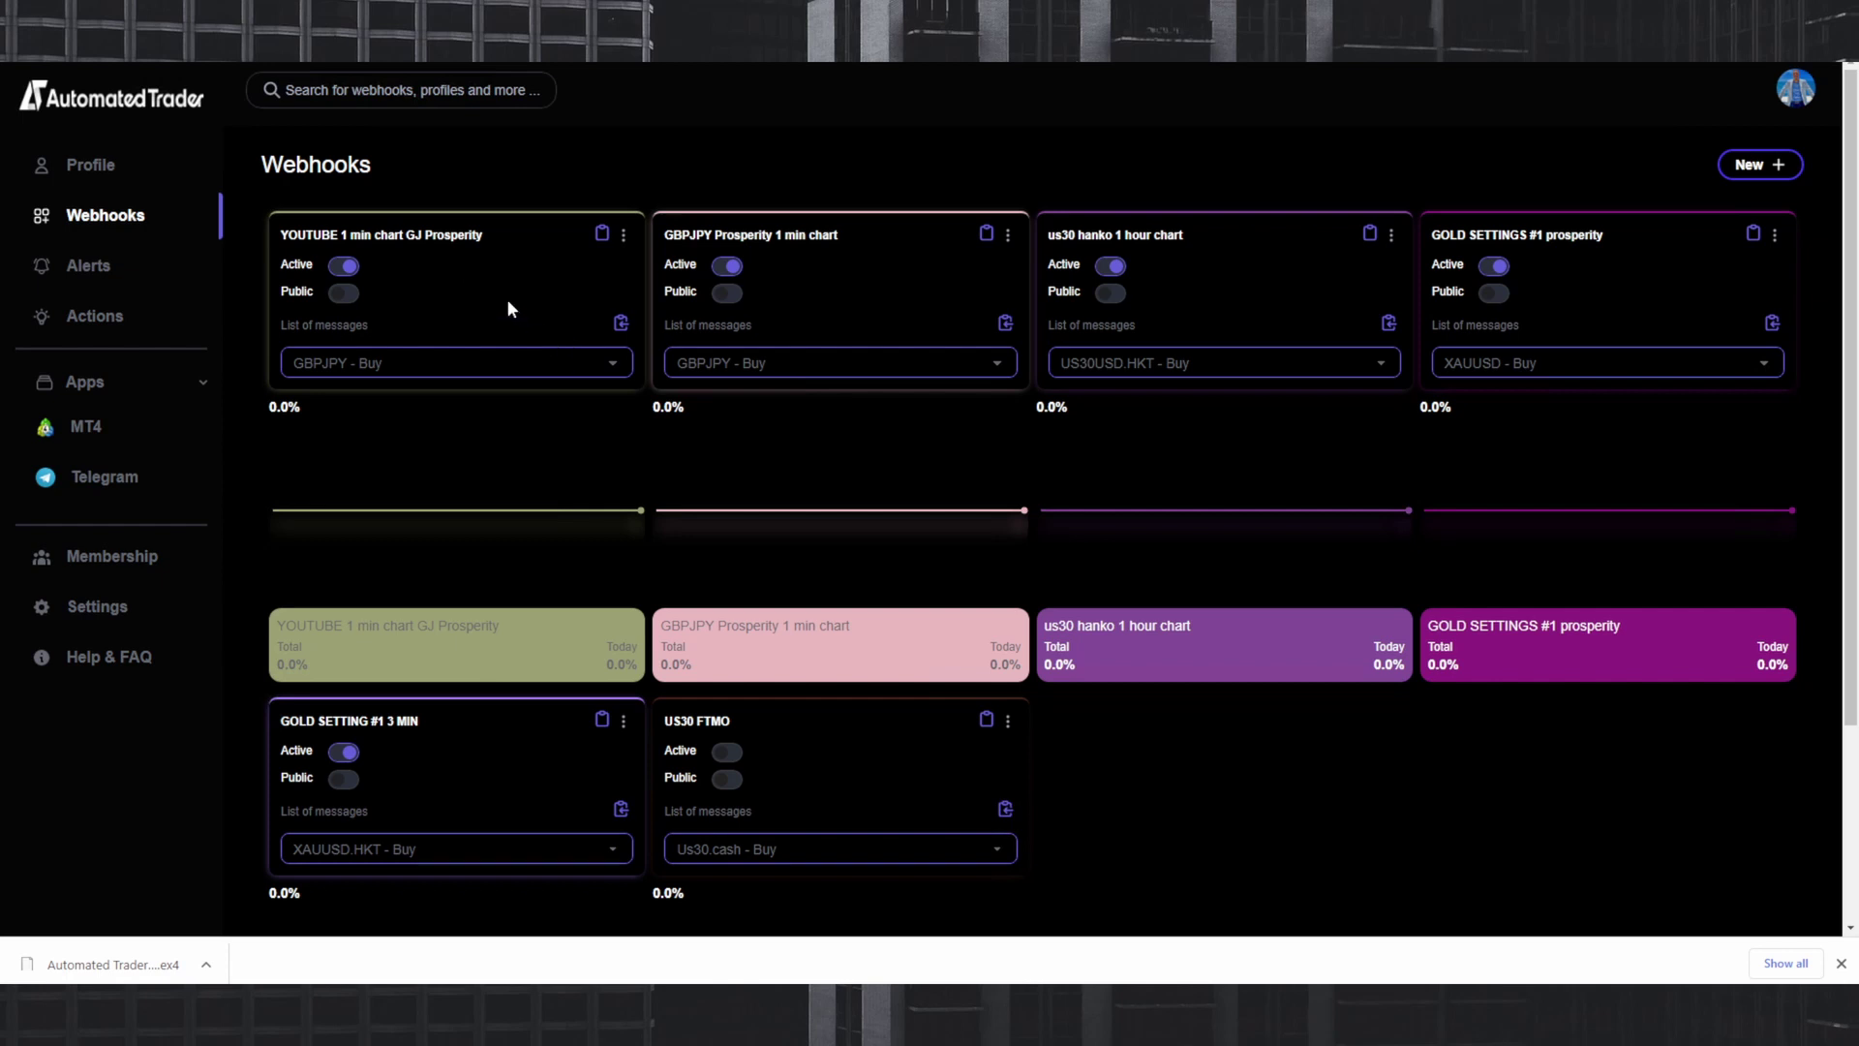
Reopen the YOUTUBE webhook's GBPJPY - Buy message and re-examine its entry position size, stop loss, take profit and trailing stop.
click(625, 236)
click(569, 316)
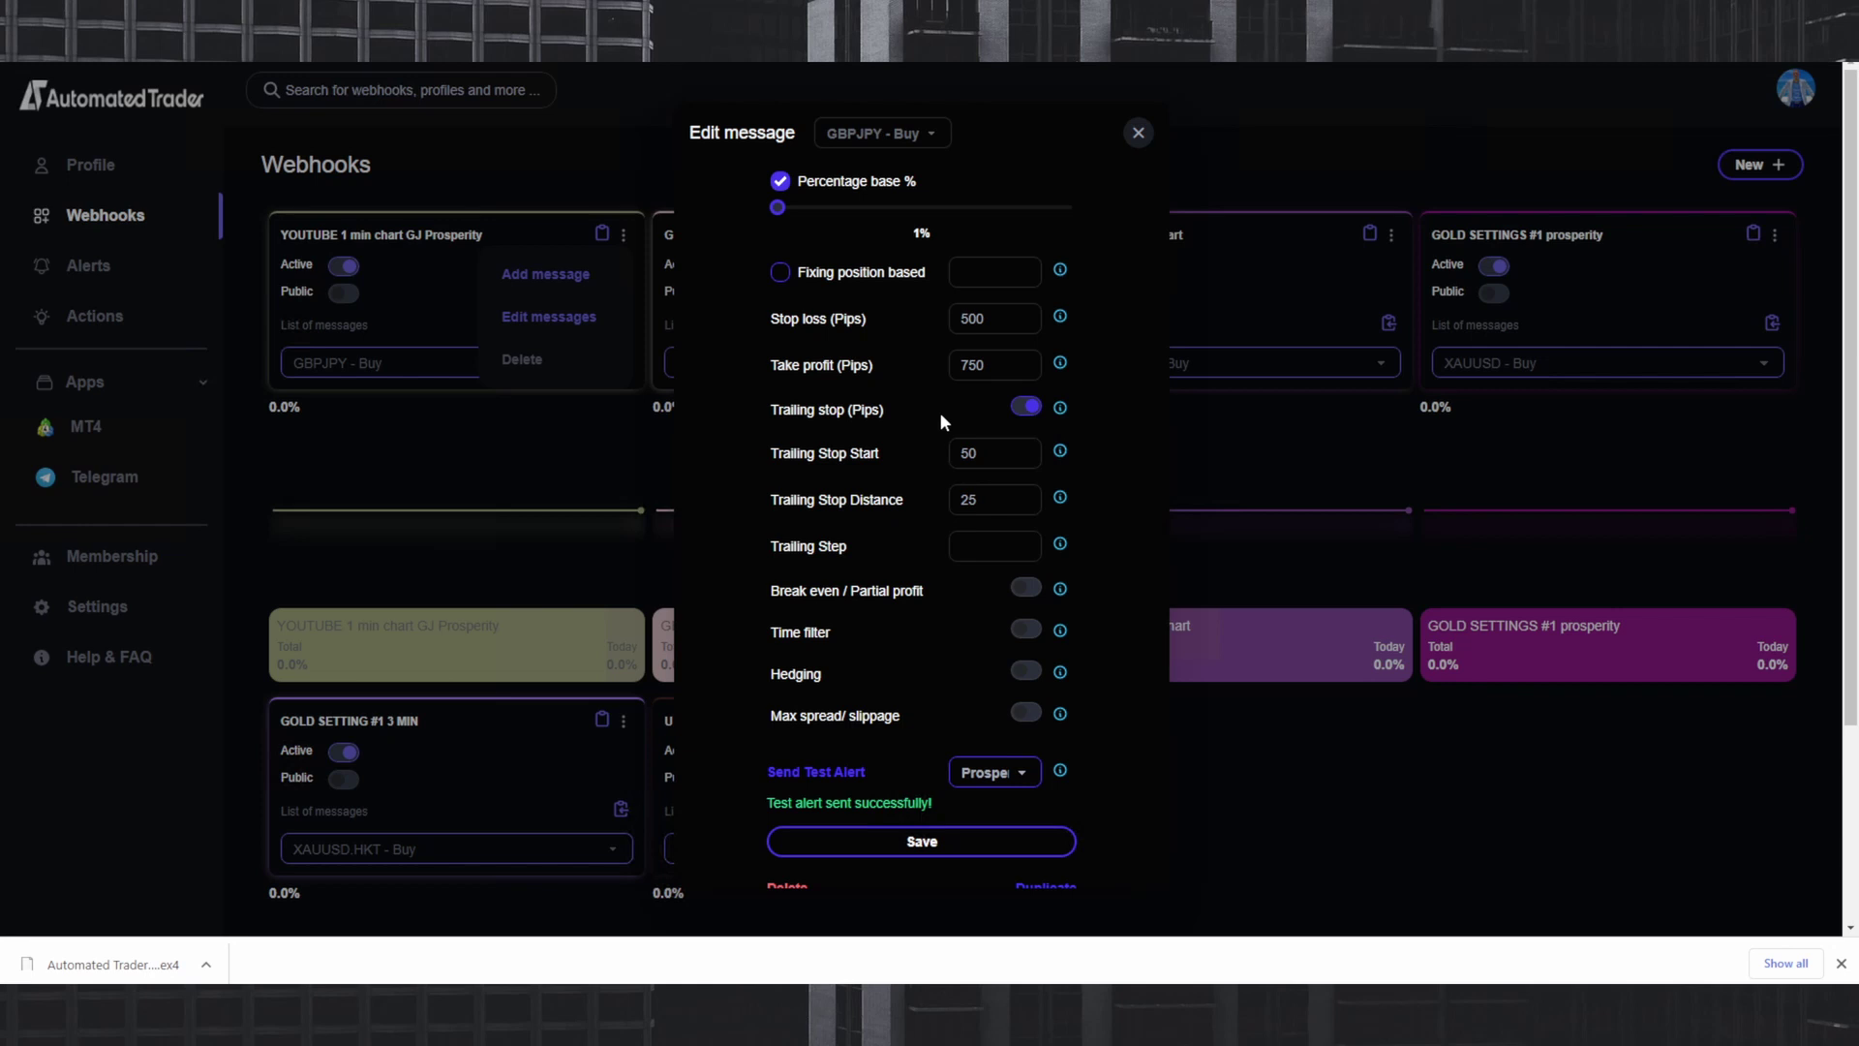
scroll(920, 490, up, 2)
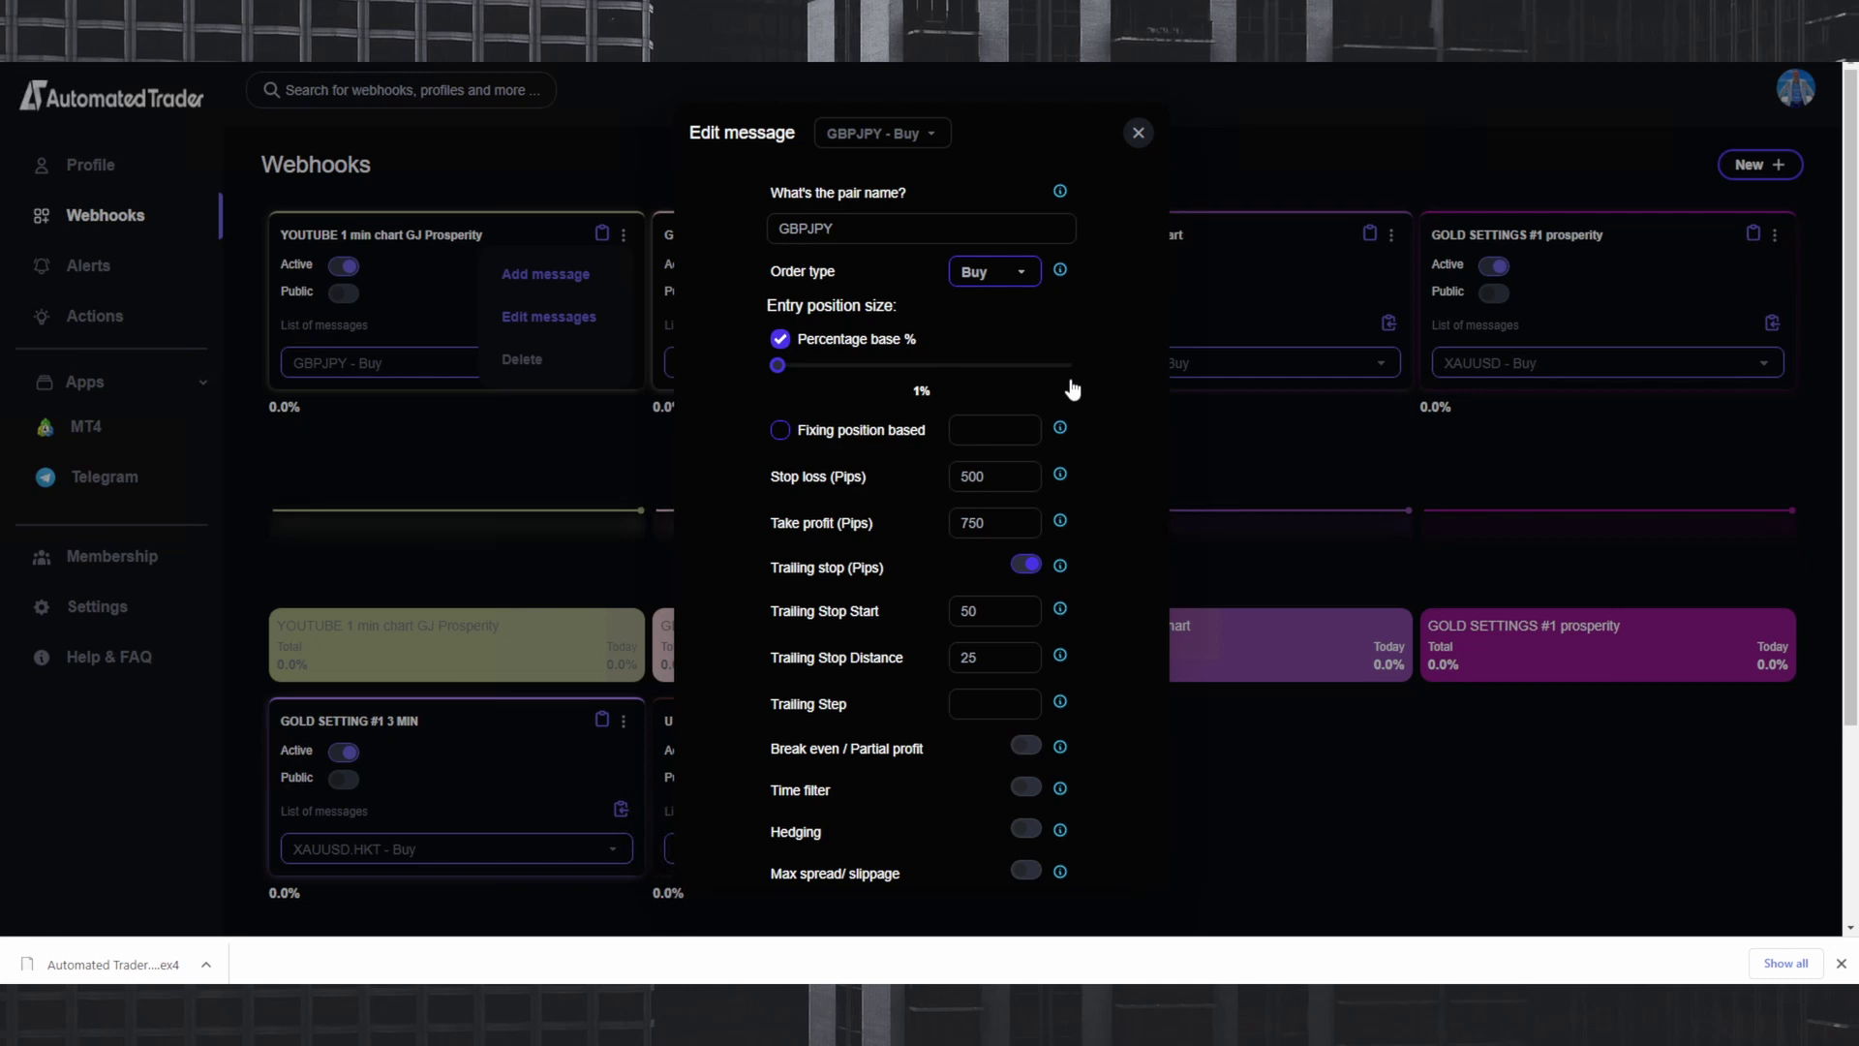
click(1141, 135)
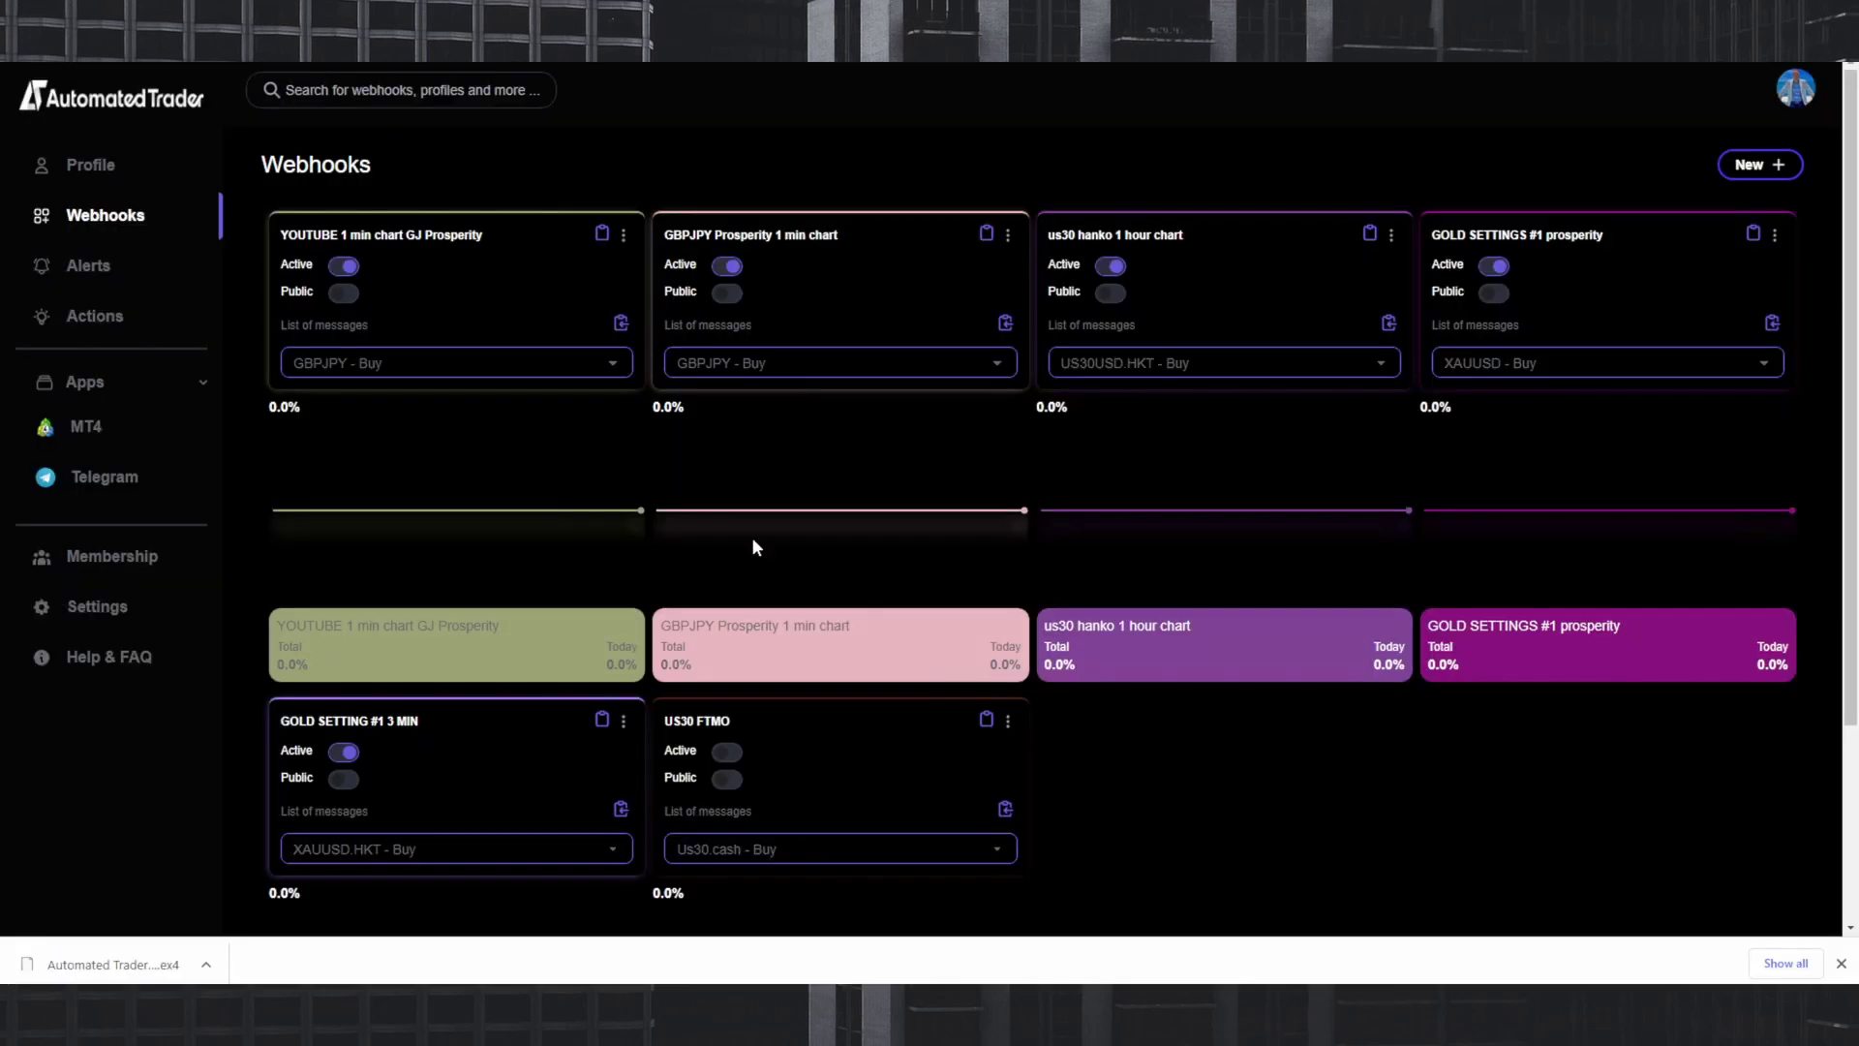
Switch to the Automated Trader website's home page and examine its feature and waitlist sections.
click(1143, 881)
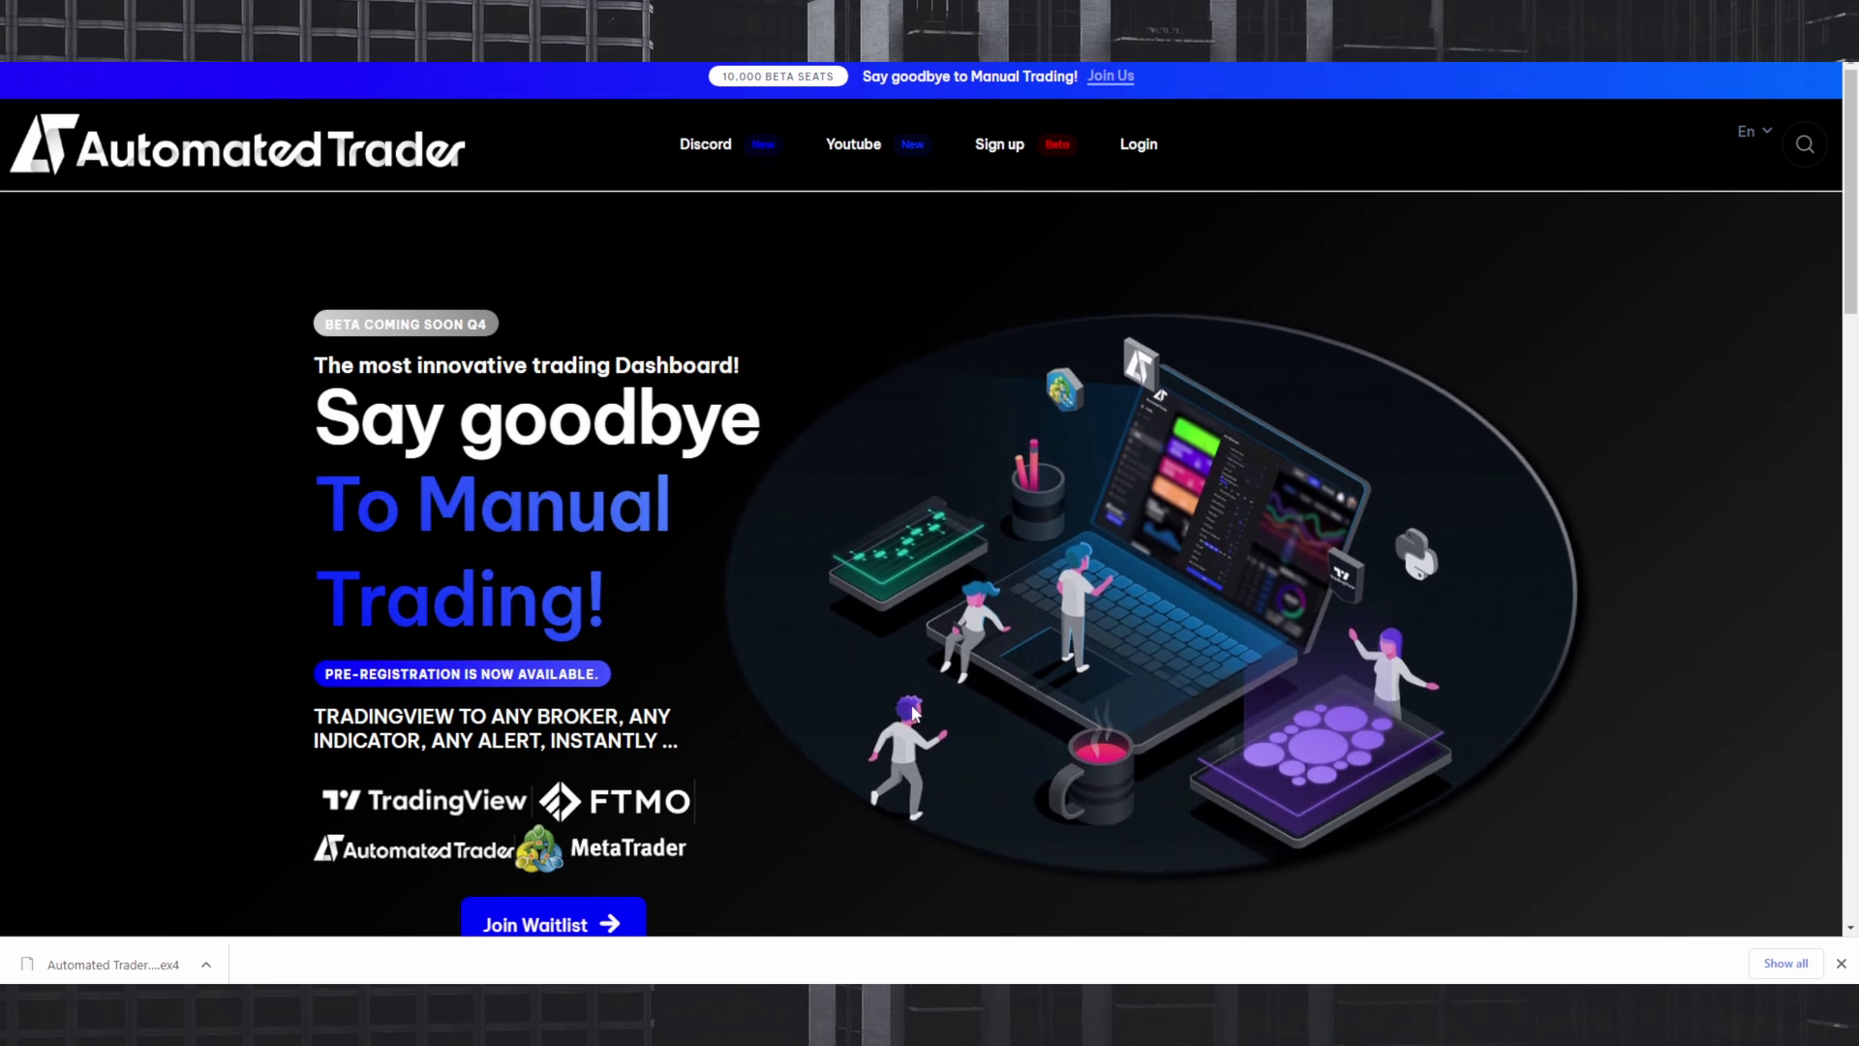
scroll(816, 416, down, 7)
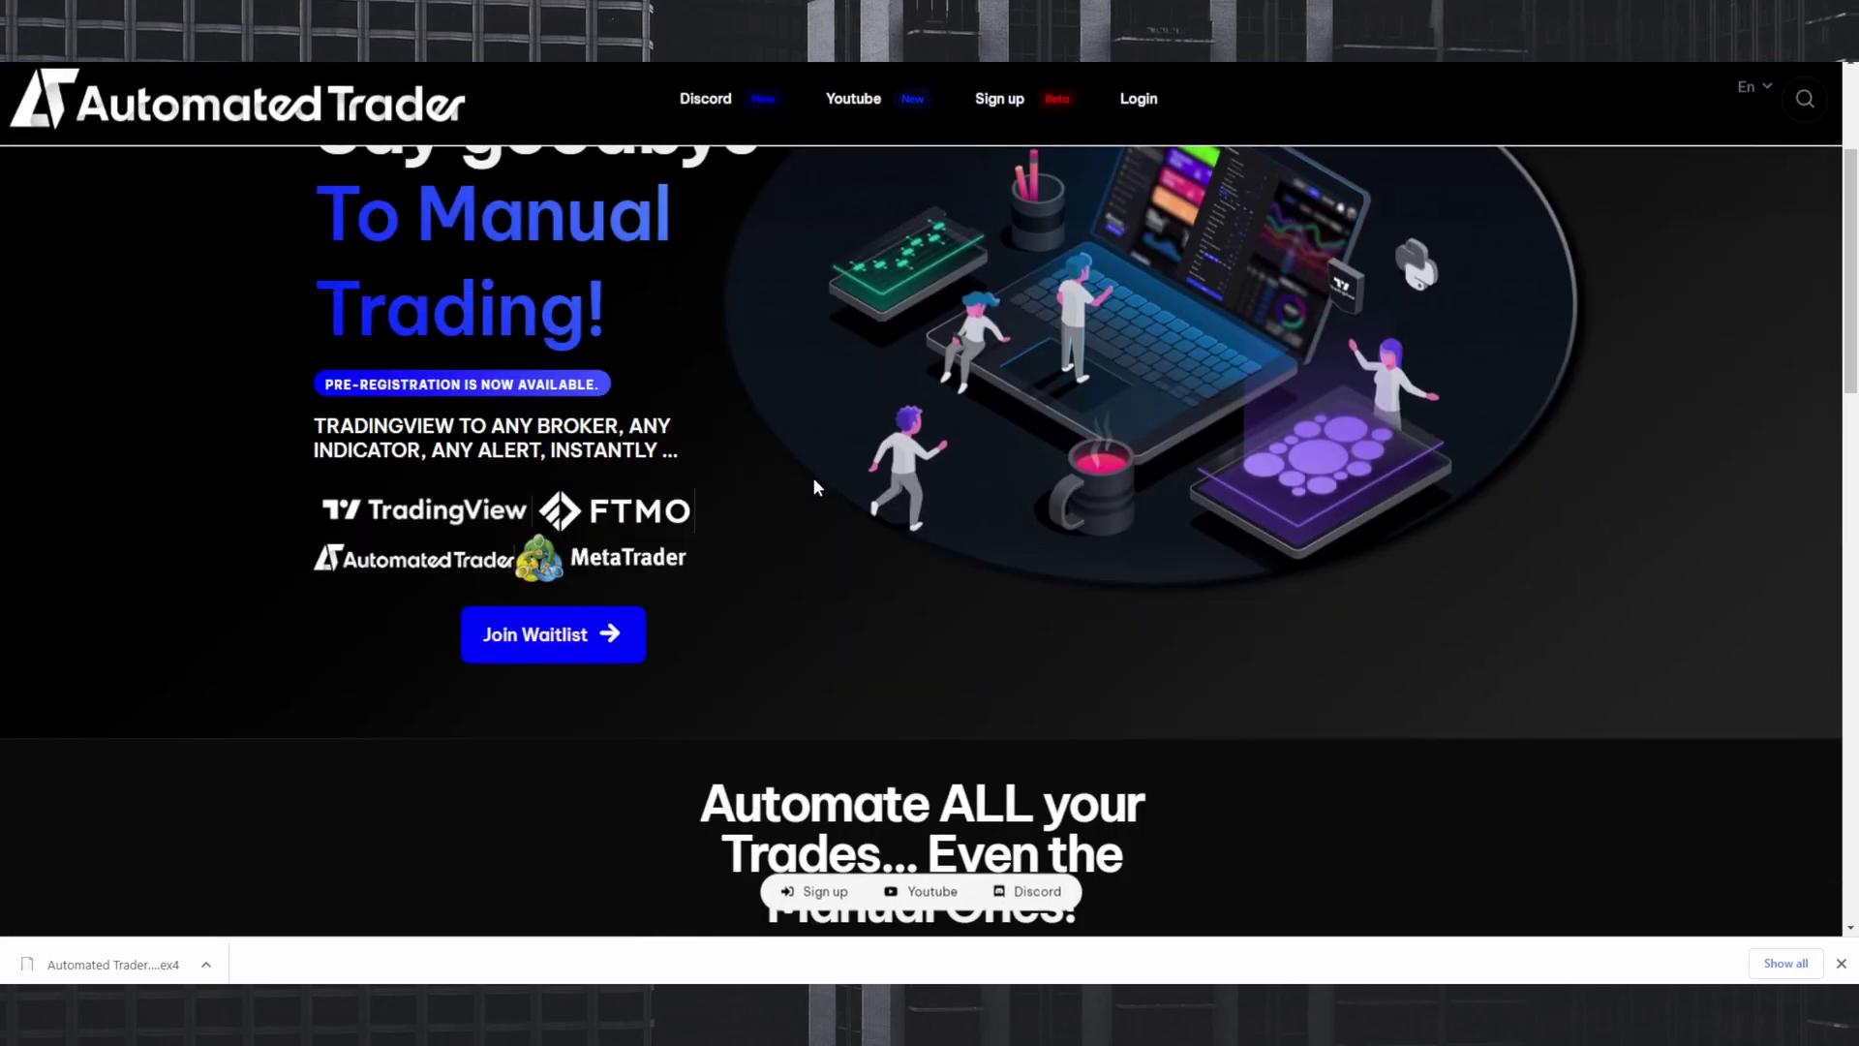
scroll(841, 555, down, 11)
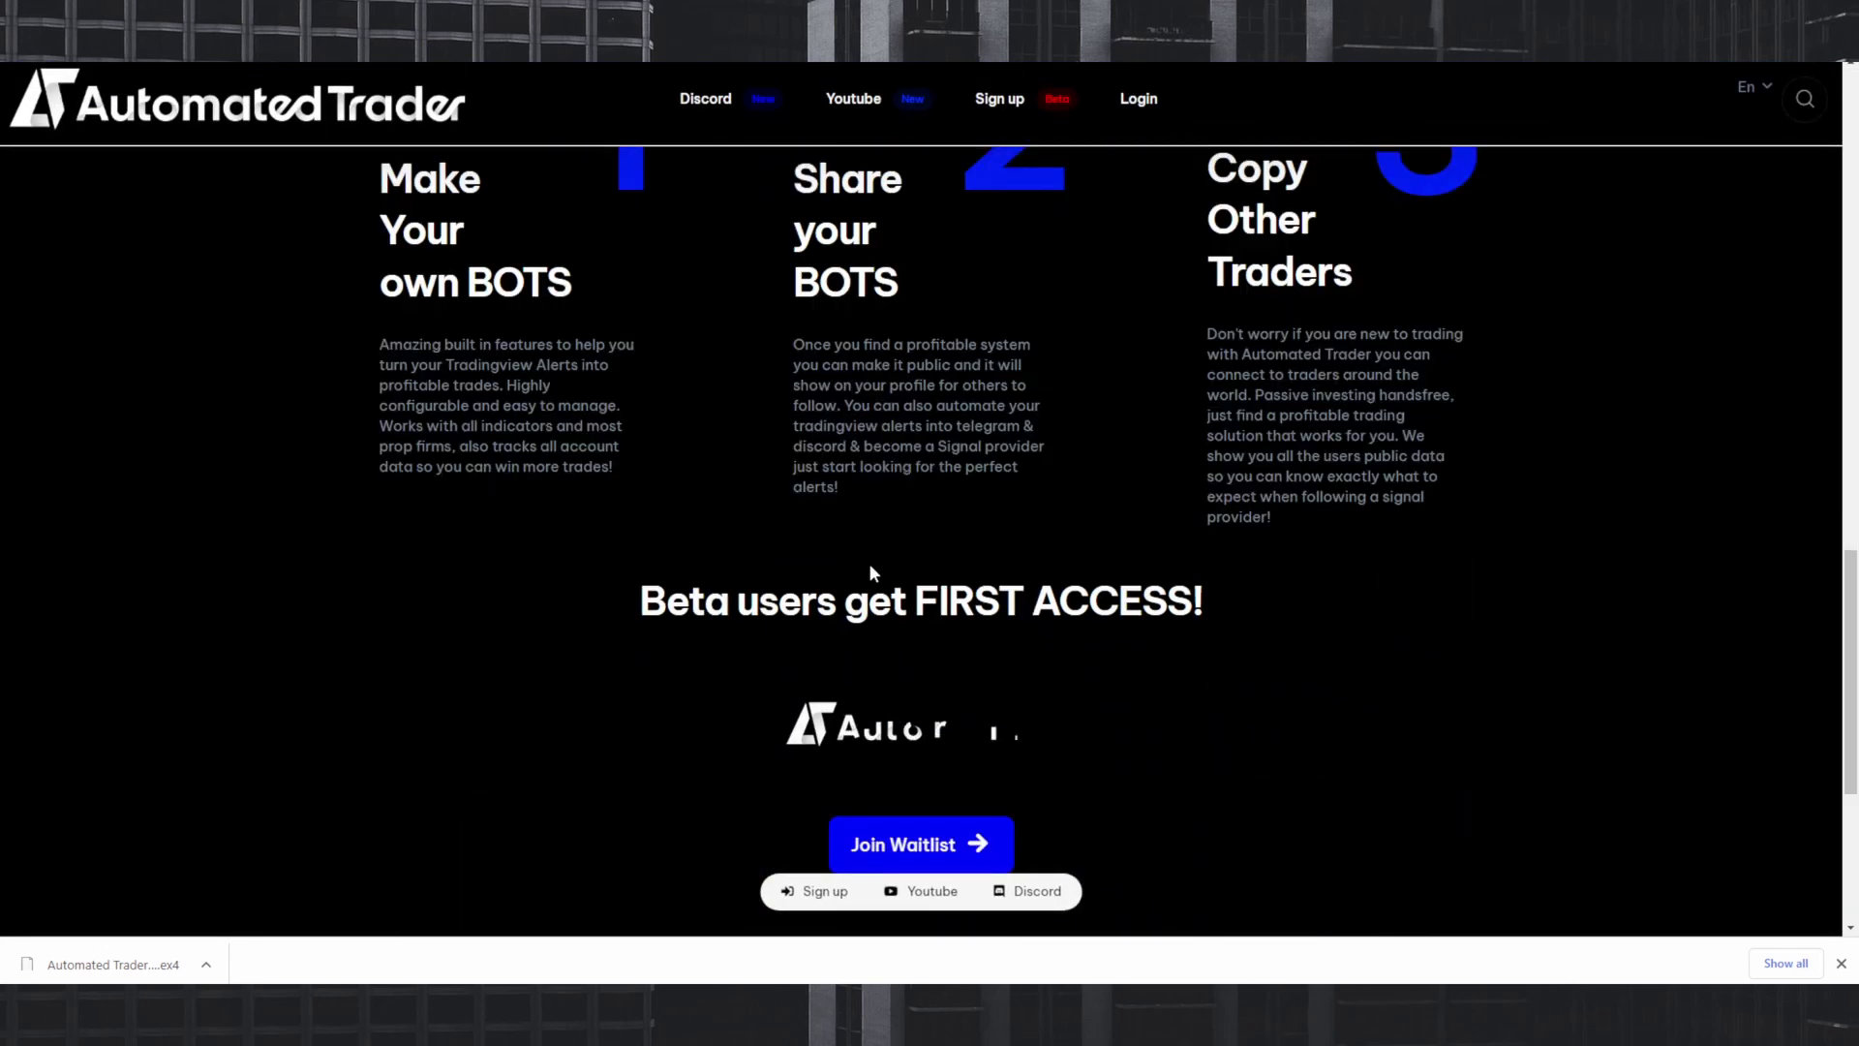
scroll(752, 528, down, 5)
scroll(952, 549, up, 20)
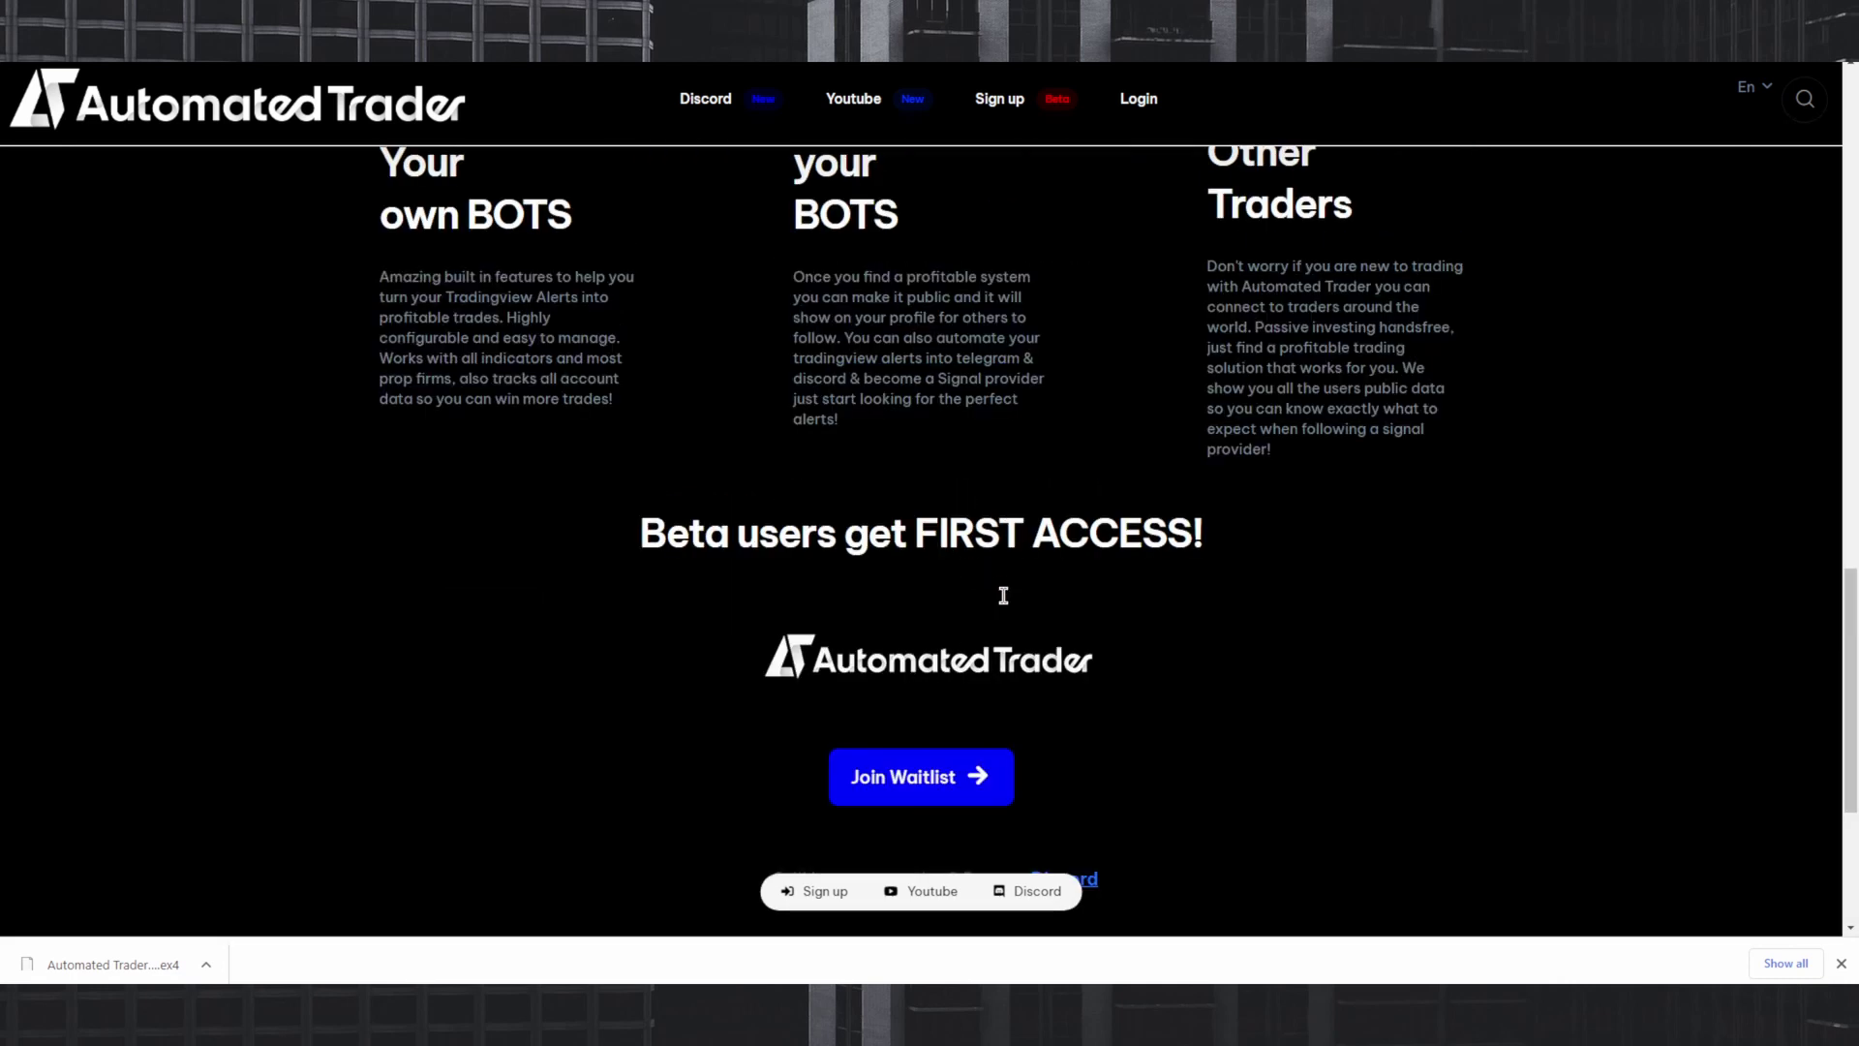